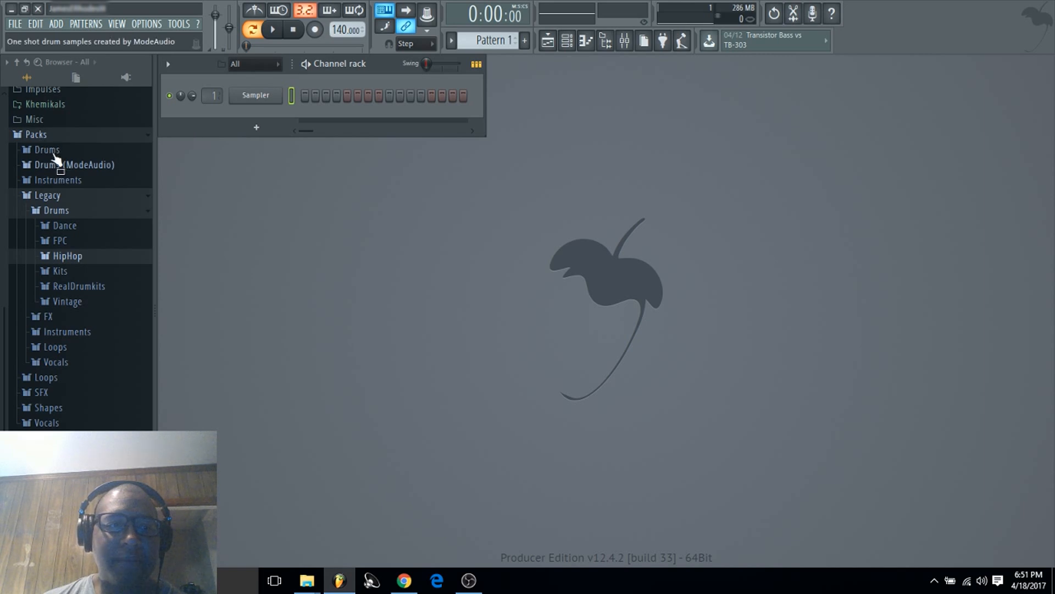
Collapse the Packs folder in the browser, and show and hide the Playlist.
left_click(57, 137)
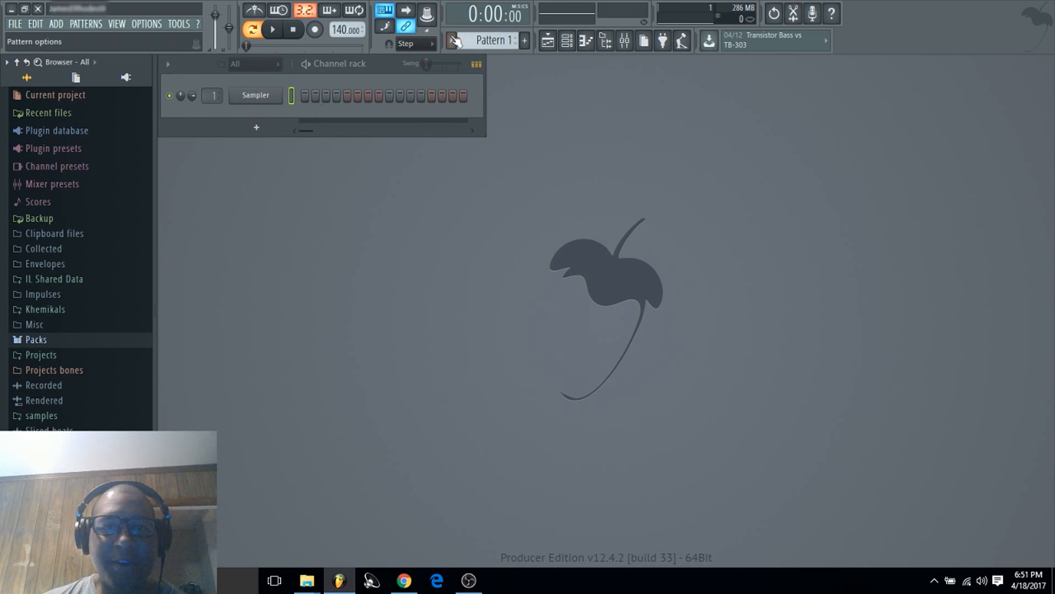
left_click(560, 47)
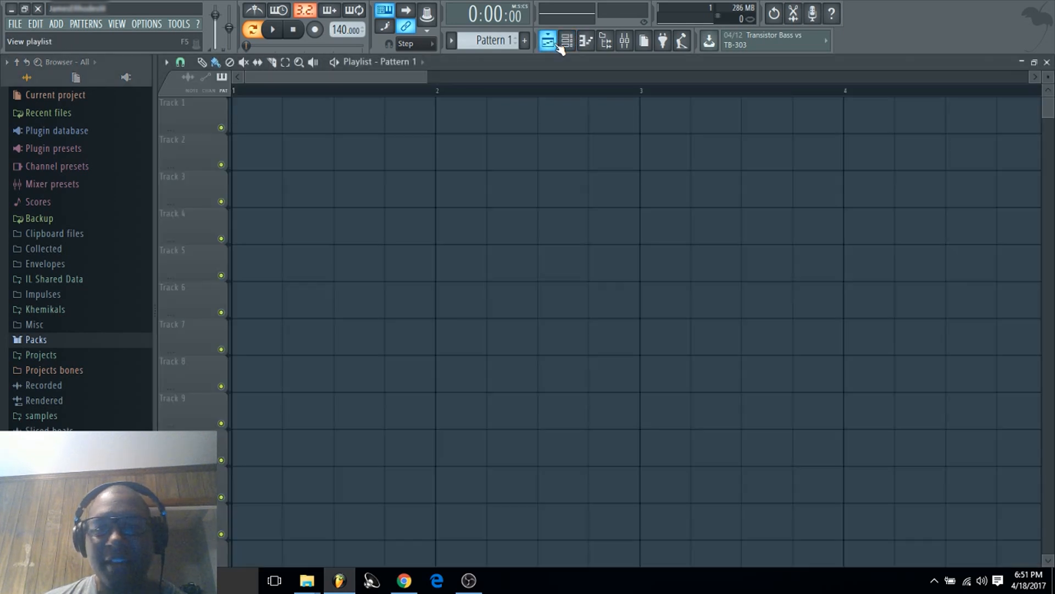
left_click(560, 47)
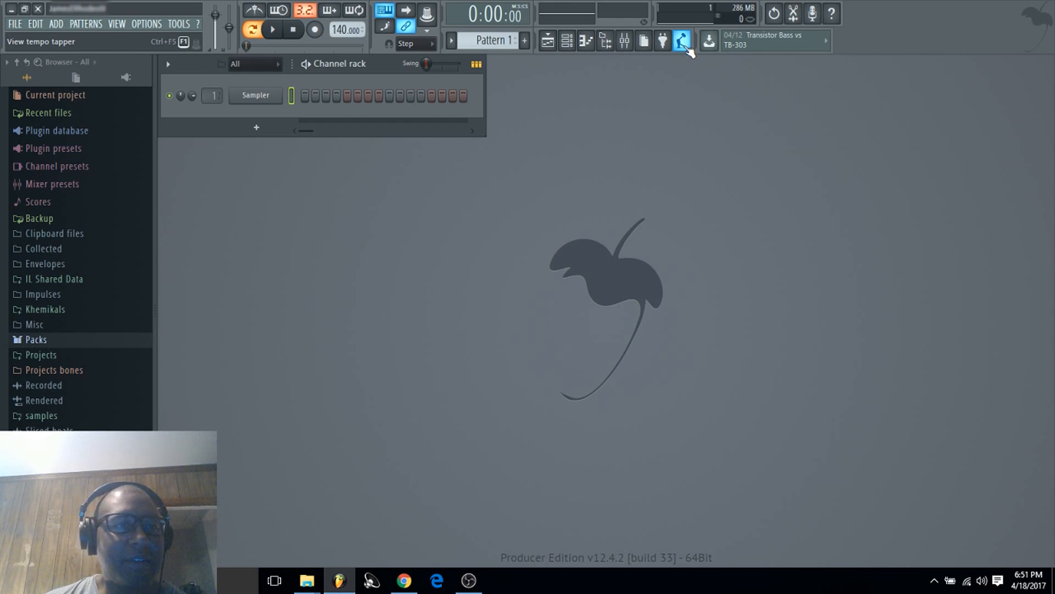
Tap out a project tempo of 95 BPM with the tempo tapper and close it.
left_click(682, 41)
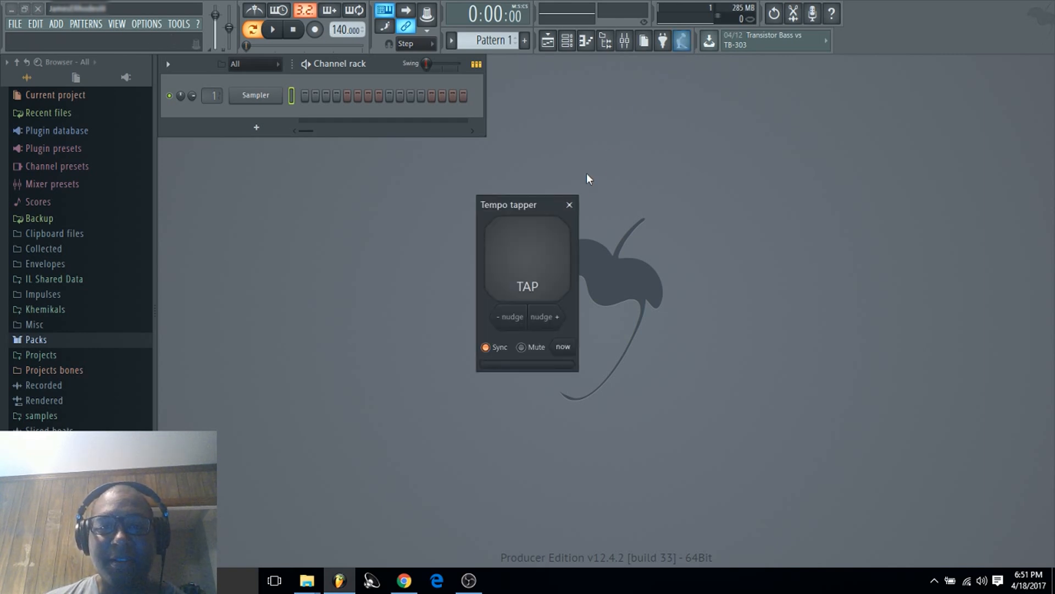
left_click(552, 260)
left_click(550, 259)
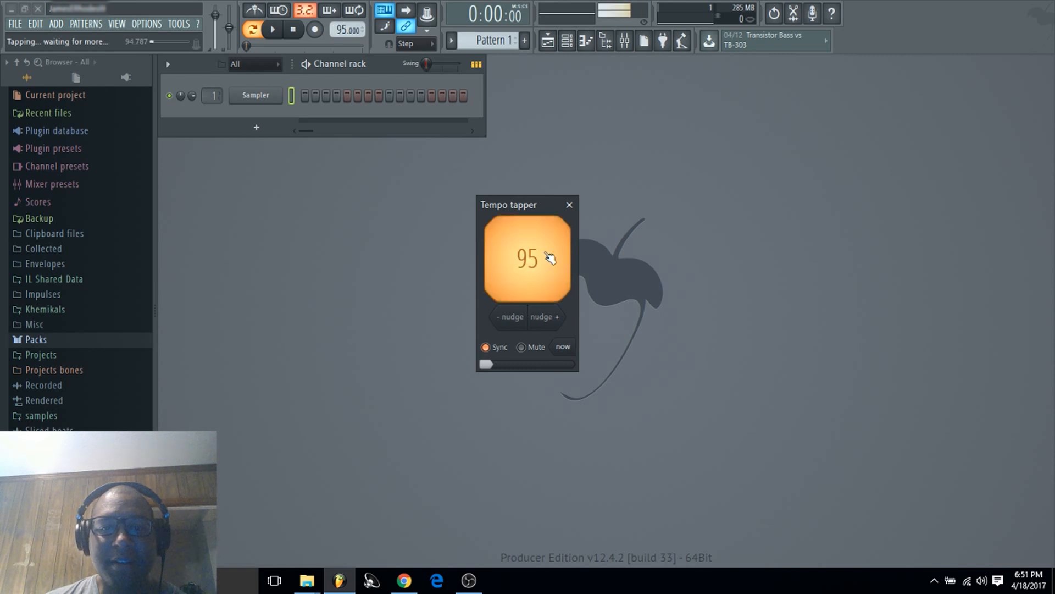
left_click(570, 206)
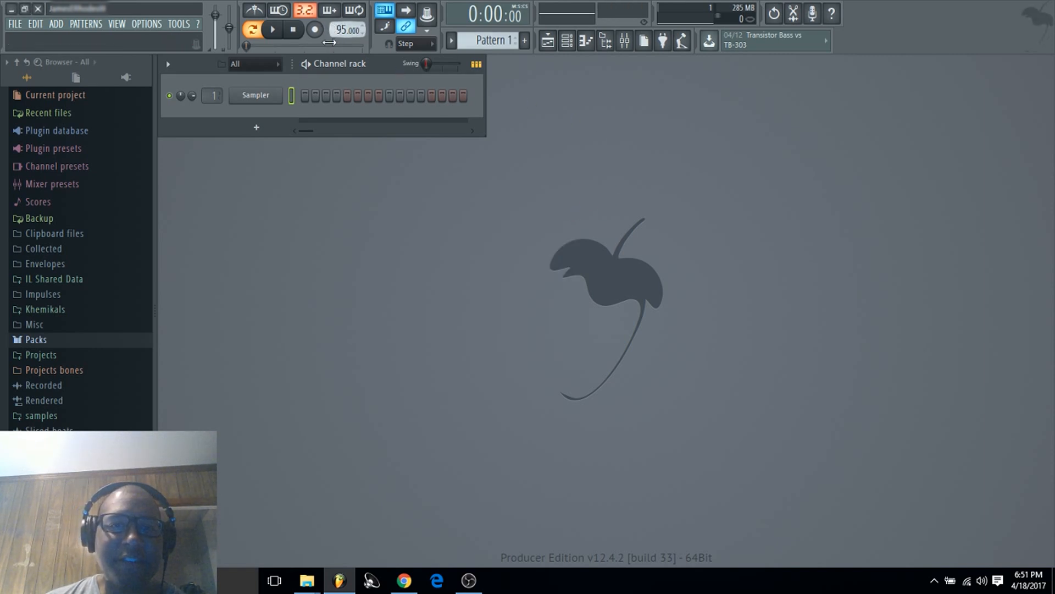
Toggle the song position display between minutes:seconds and bars:steps, ending on minutes:seconds.
left_click(494, 19)
left_click(495, 20)
left_click(484, 22)
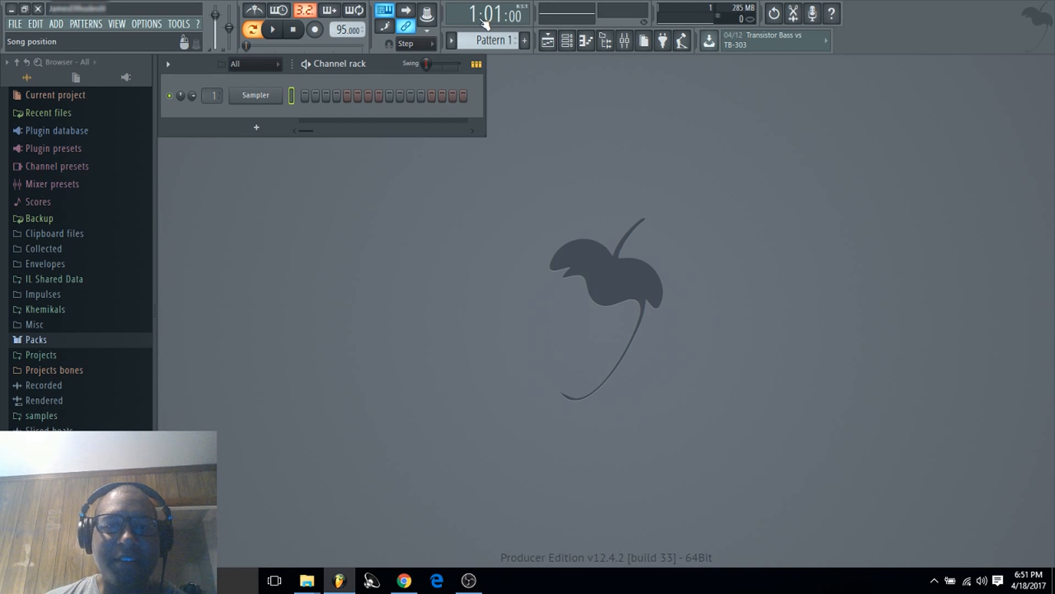
left_click(494, 20)
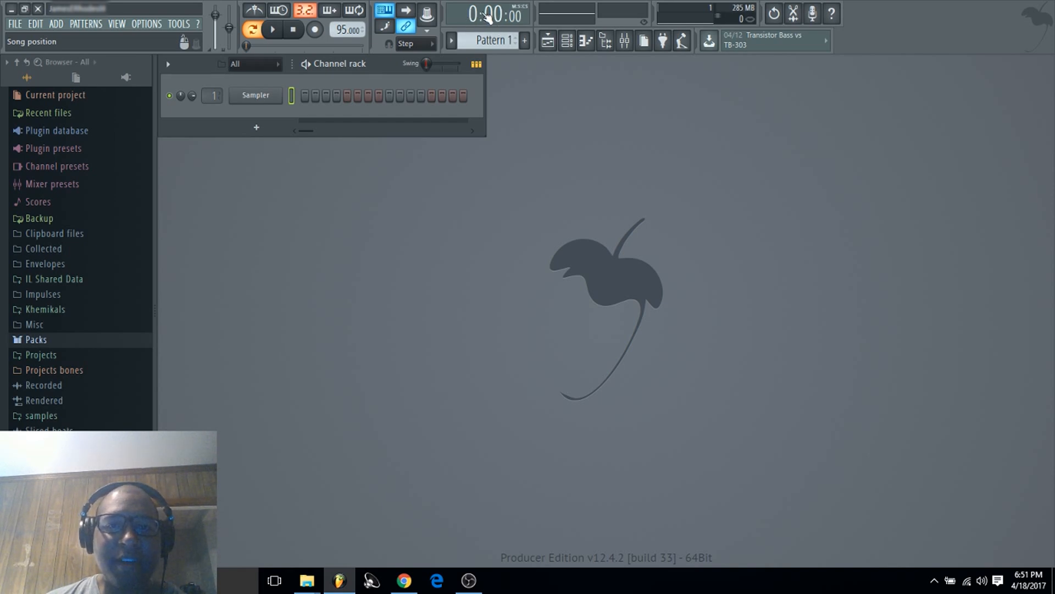
left_click(487, 18)
left_click(483, 22)
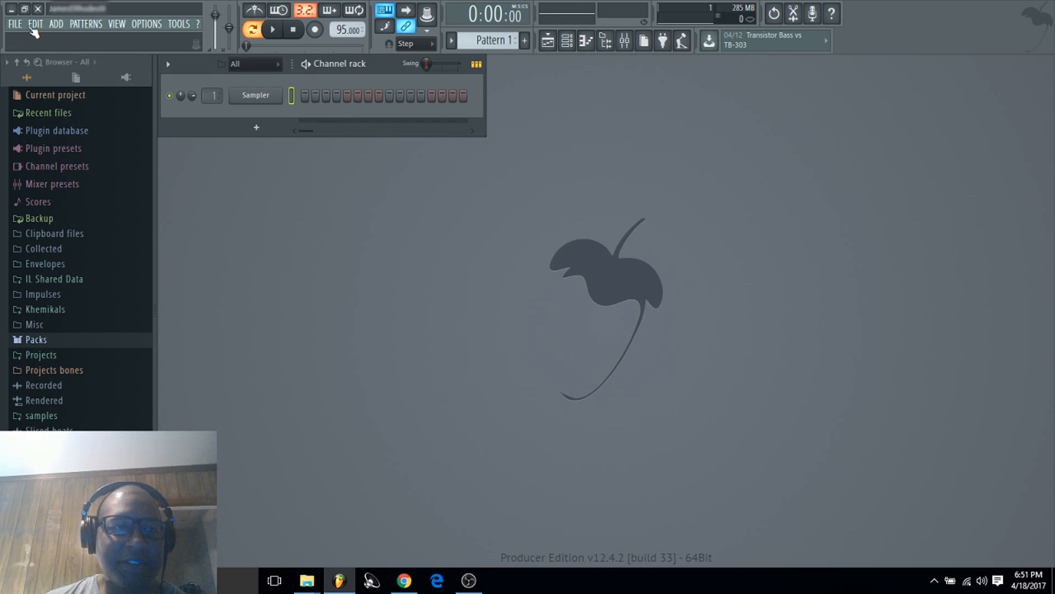
Start a new project from the minimal Club Basic template, discarding changes to the untitled project.
left_click(15, 24)
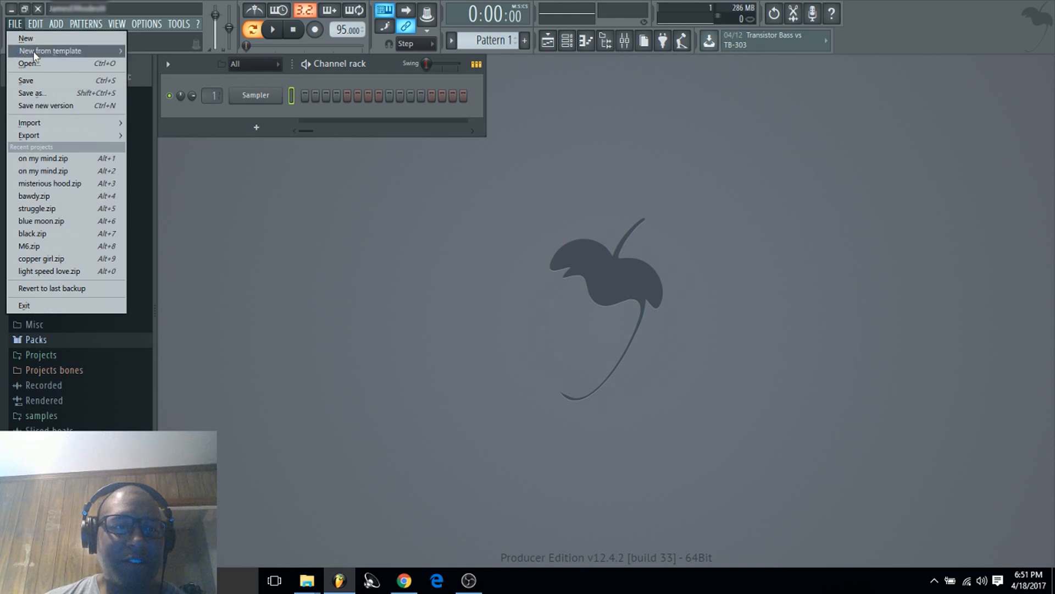
mouse_move(35, 54)
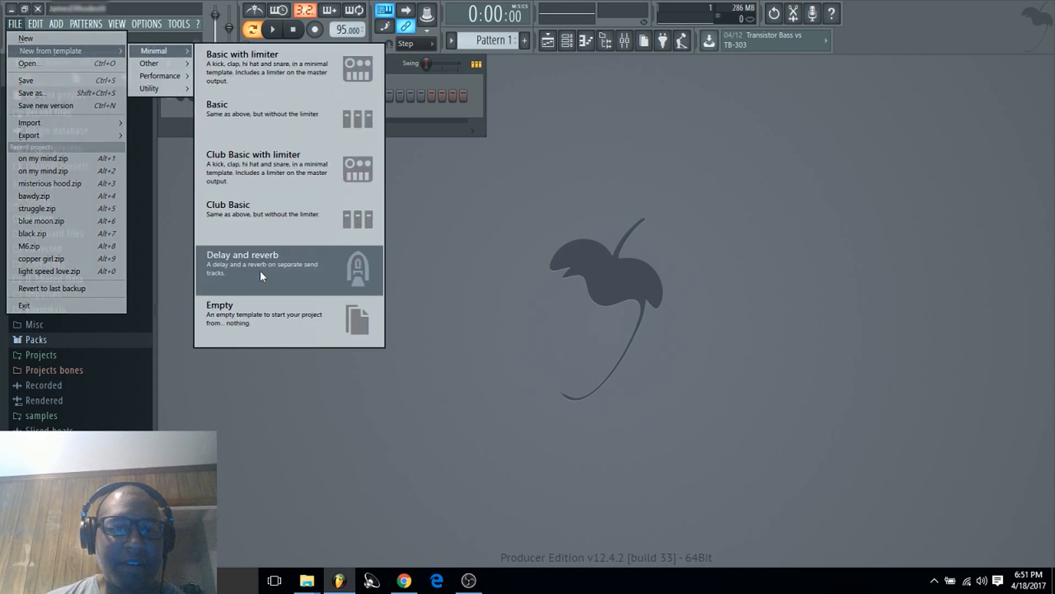
left_click(276, 222)
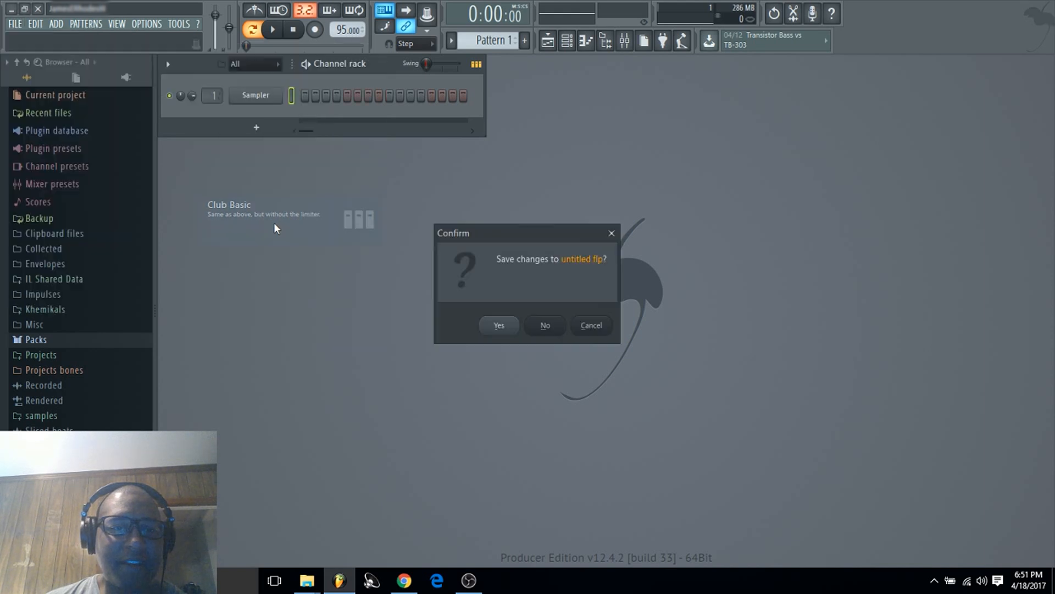
left_click(546, 326)
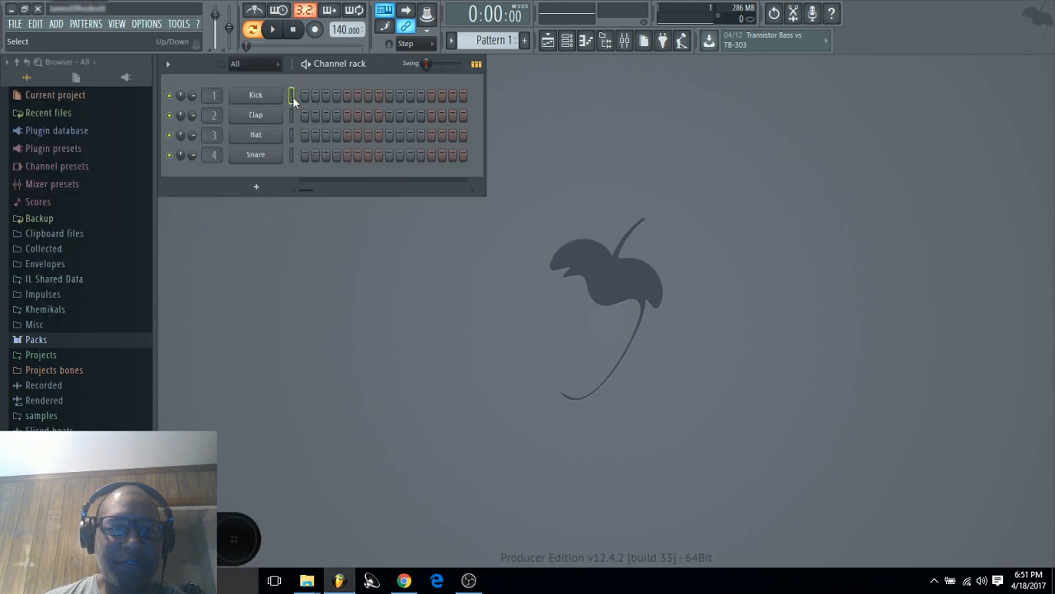
Fill the Kick channel every 4 steps, start playback and place Clap hits on steps 5 and 13.
right_click(254, 97)
left_click(426, 150)
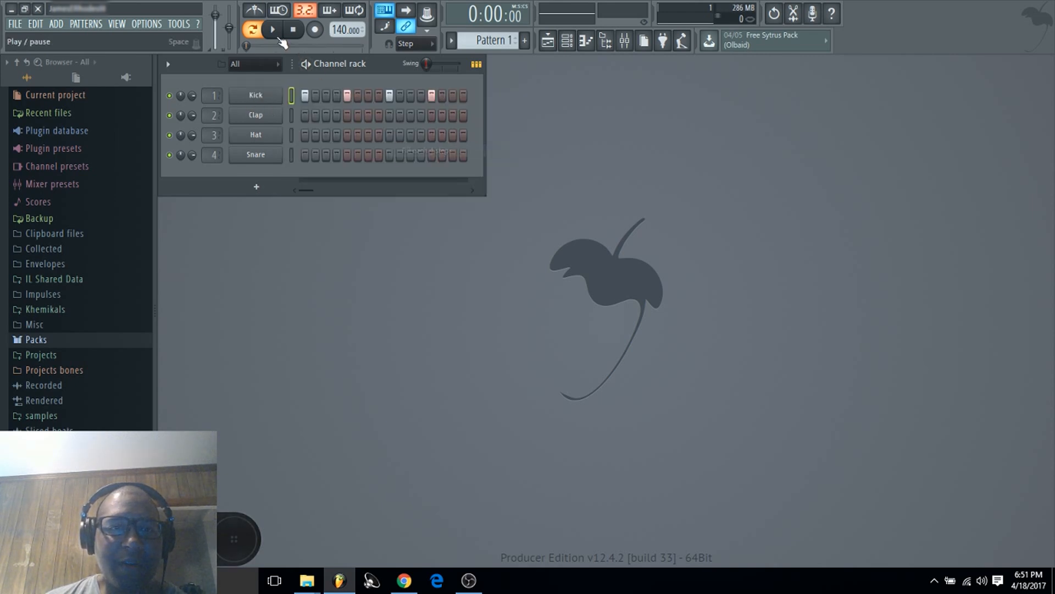
key("space")
left_click(431, 115)
Place Hat hits on steps 3, 7, 11 and 15 while the pattern plays.
left_click(326, 135)
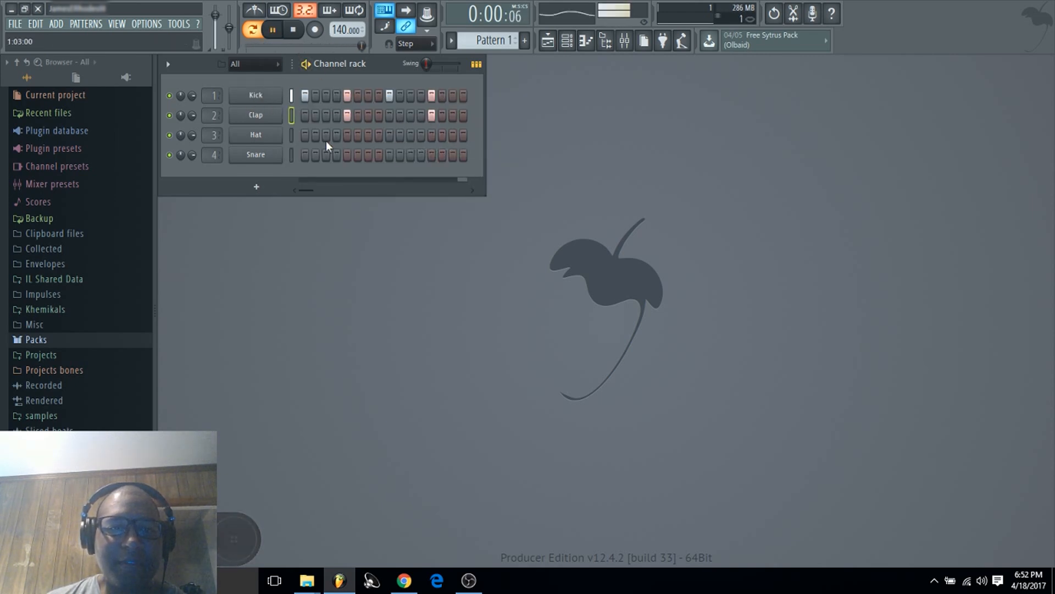
left_click(367, 135)
left_click(410, 134)
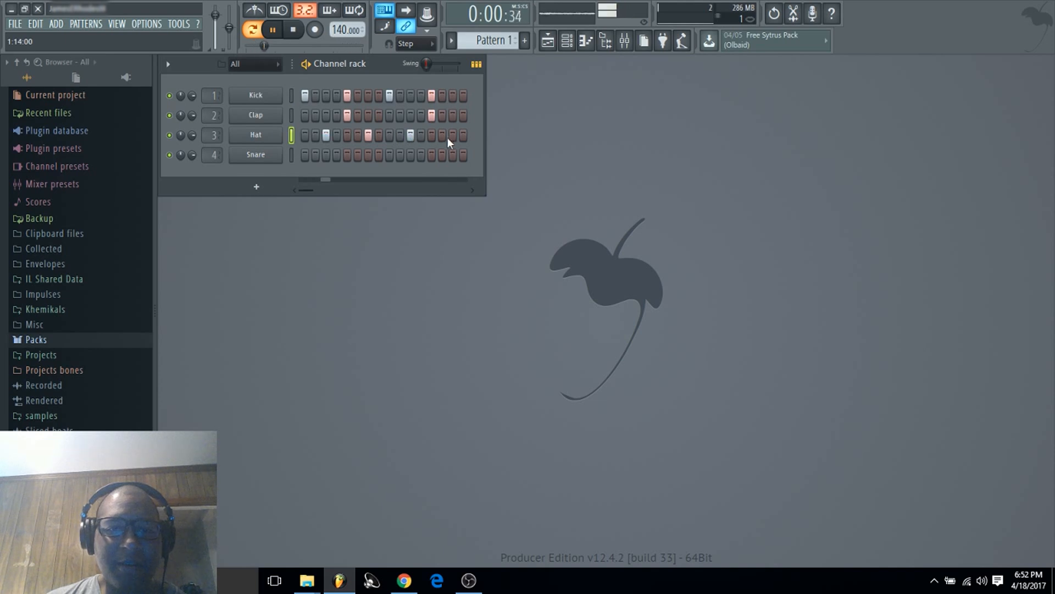
left_click(452, 135)
Place Snare hits on steps 5, 8 and 14, stop playback and remove the Clap hit on step 5.
left_click(347, 155)
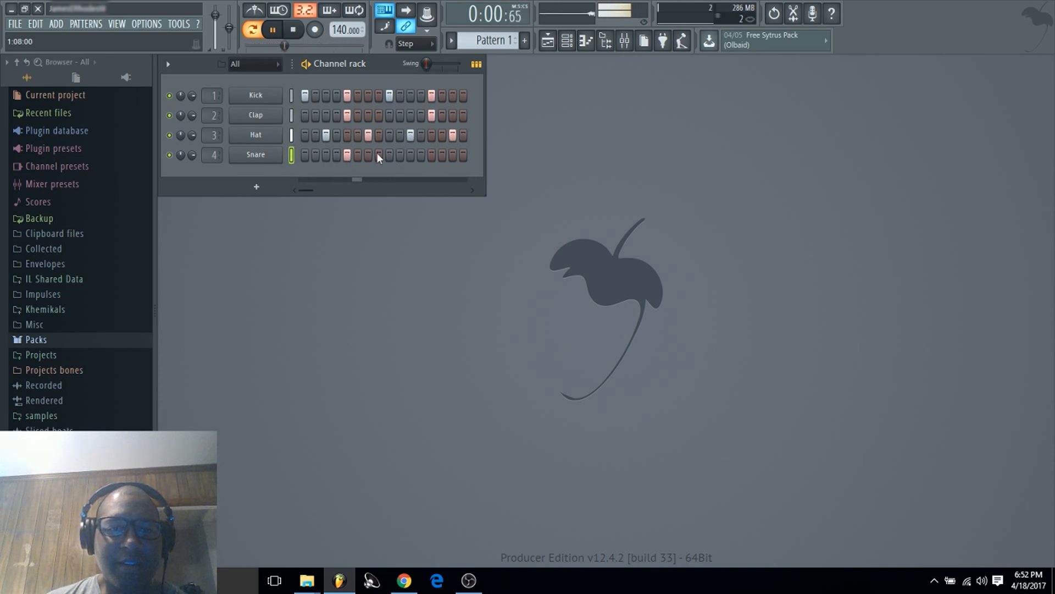
left_click(378, 155)
left_click(442, 154)
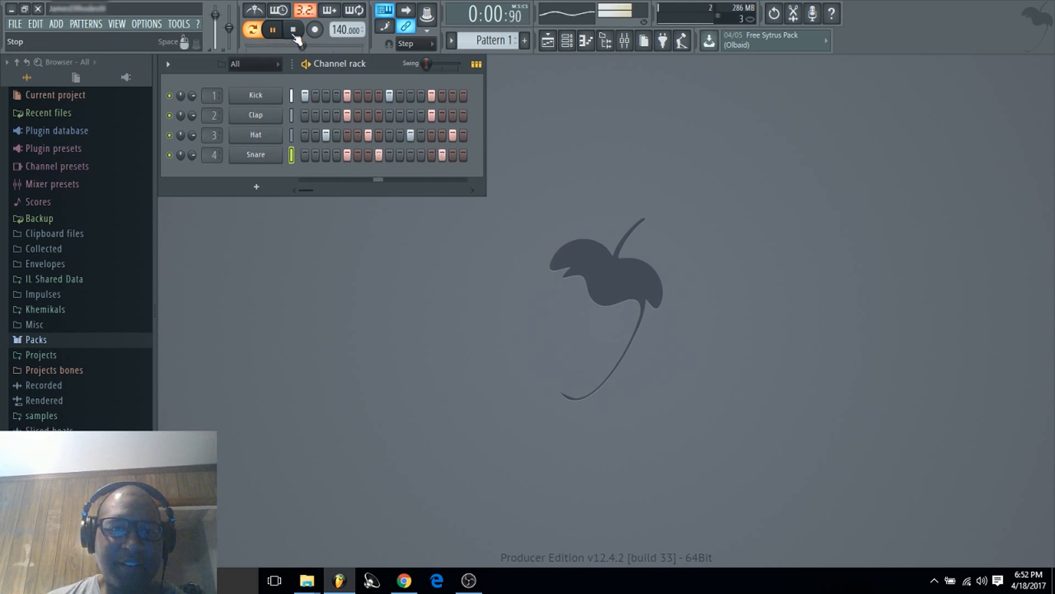
key("space")
left_click(347, 115)
Start a new project from the minimal Empty template without saving the drum pattern.
left_click(15, 23)
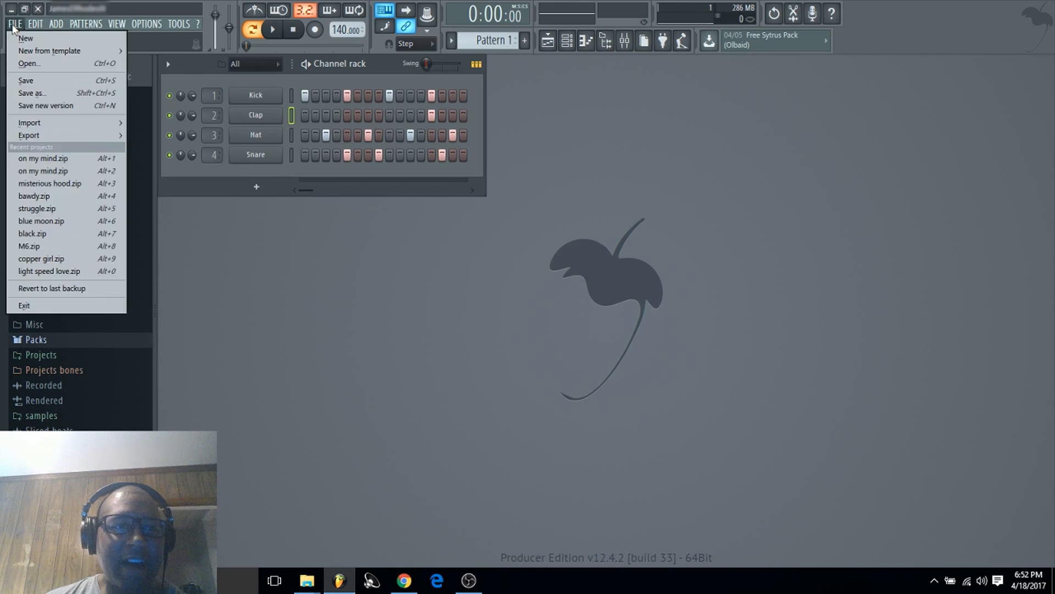
mouse_move(157, 51)
left_click(281, 315)
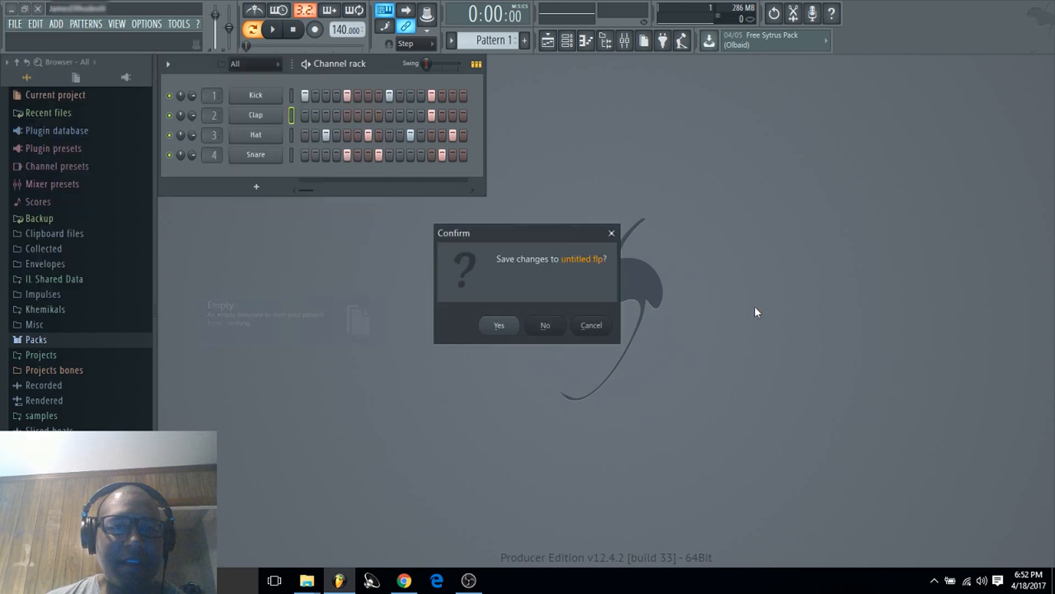
left_click(556, 330)
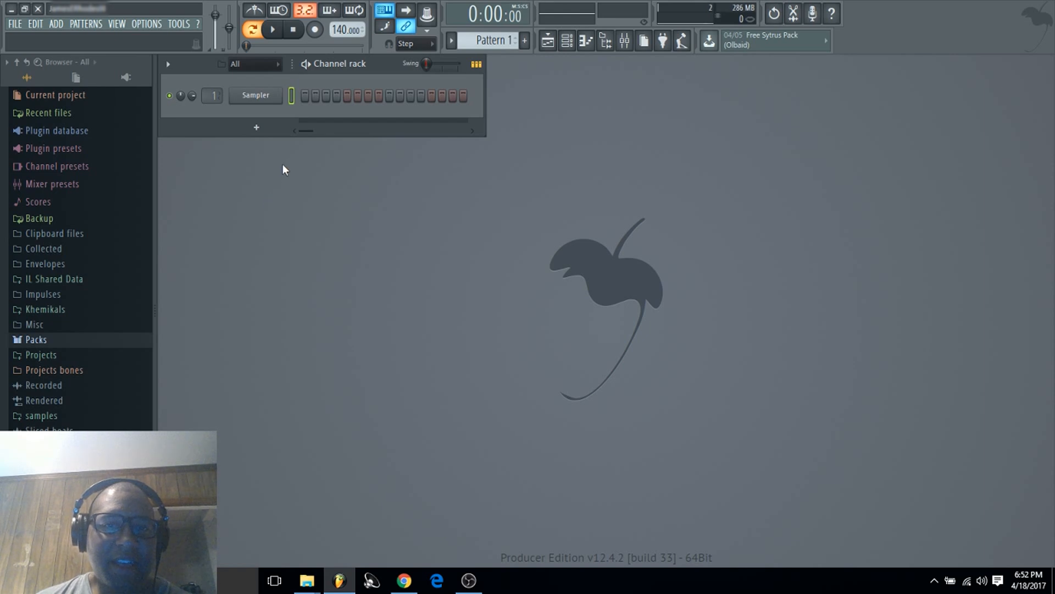
Show the list of plugins available for a new channel and dismiss it without adding one.
left_click(258, 129)
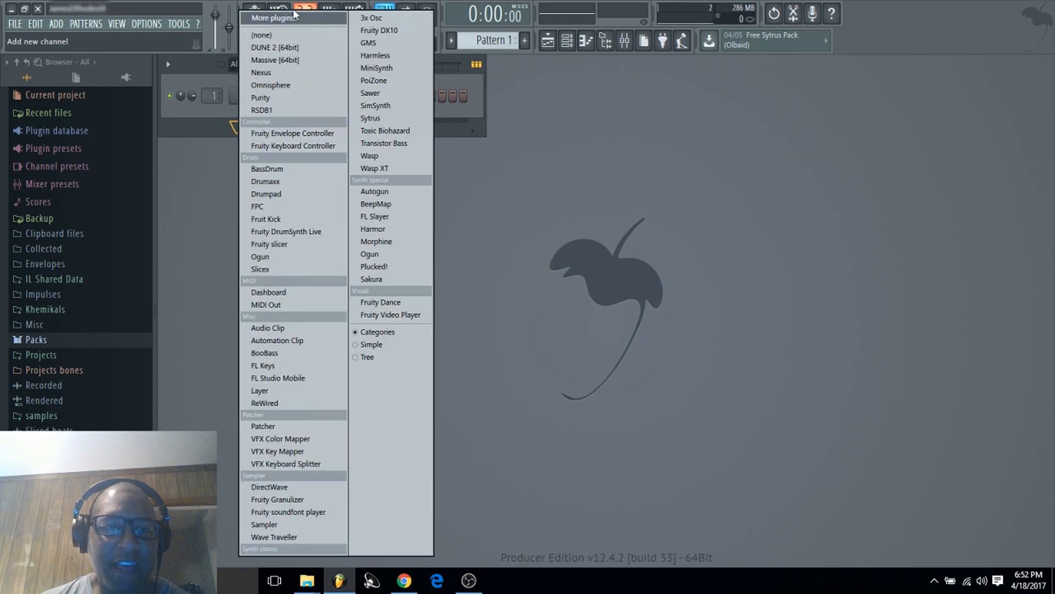
left_click(561, 283)
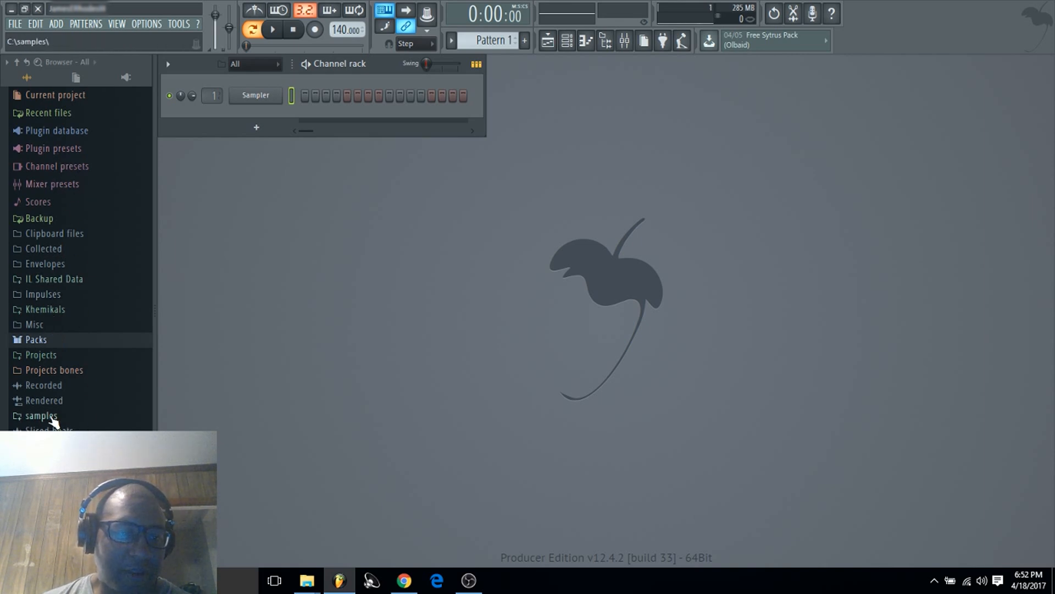
Load the HIP_Kick sample from the Legacy HipHop drum pack onto the Sampler channel.
left_click(62, 339)
left_click(81, 414)
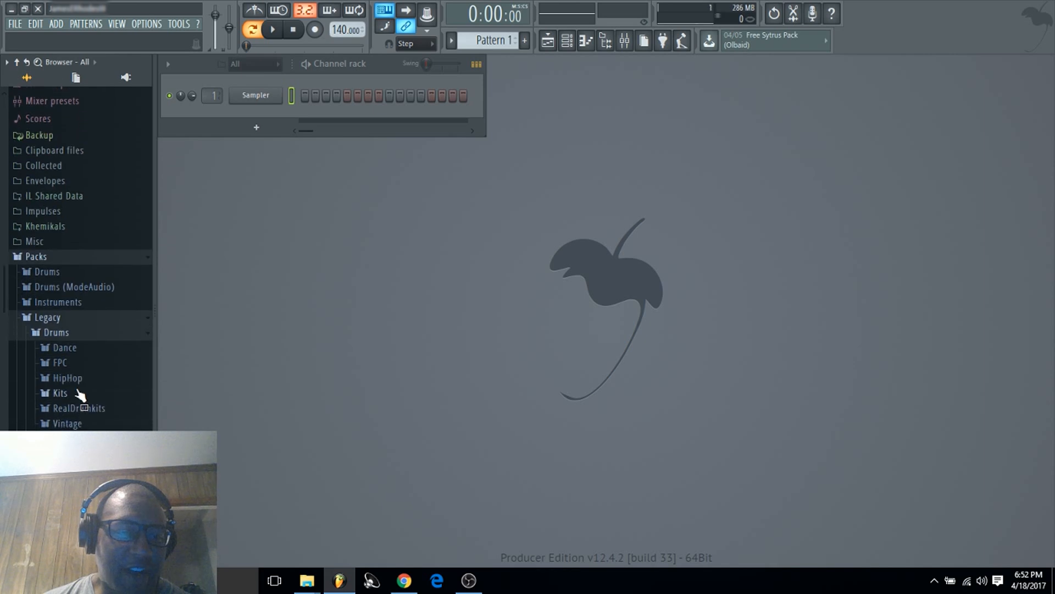
left_click(80, 378)
left_click_drag(77, 367, 261, 101)
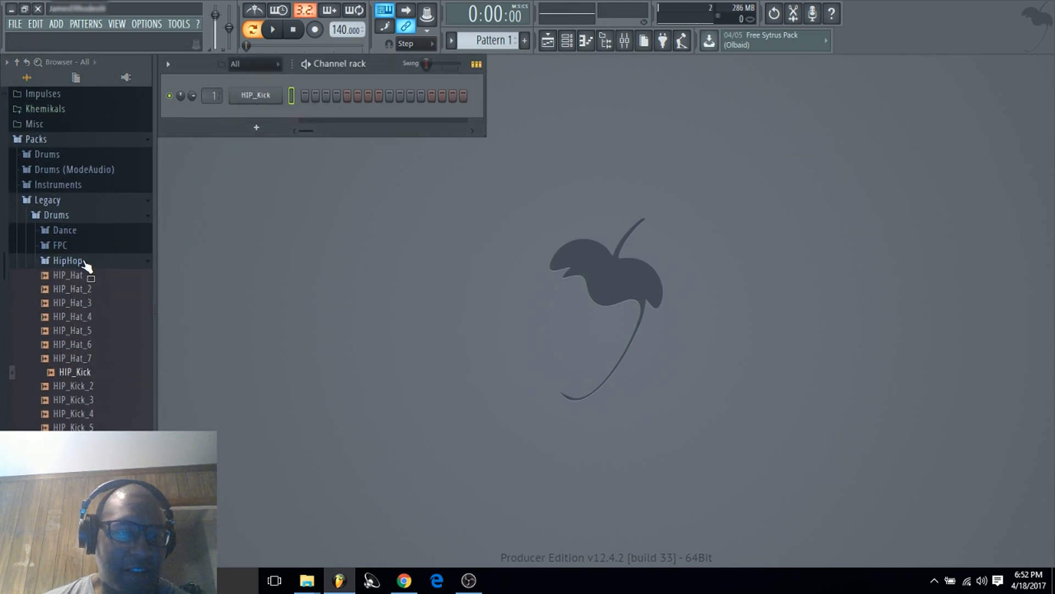
Preview the HipHop snap and snare samples and add HIP_Snare_3 as a new channel below the kick.
scroll(92, 399, "down", 3)
left_click(88, 447)
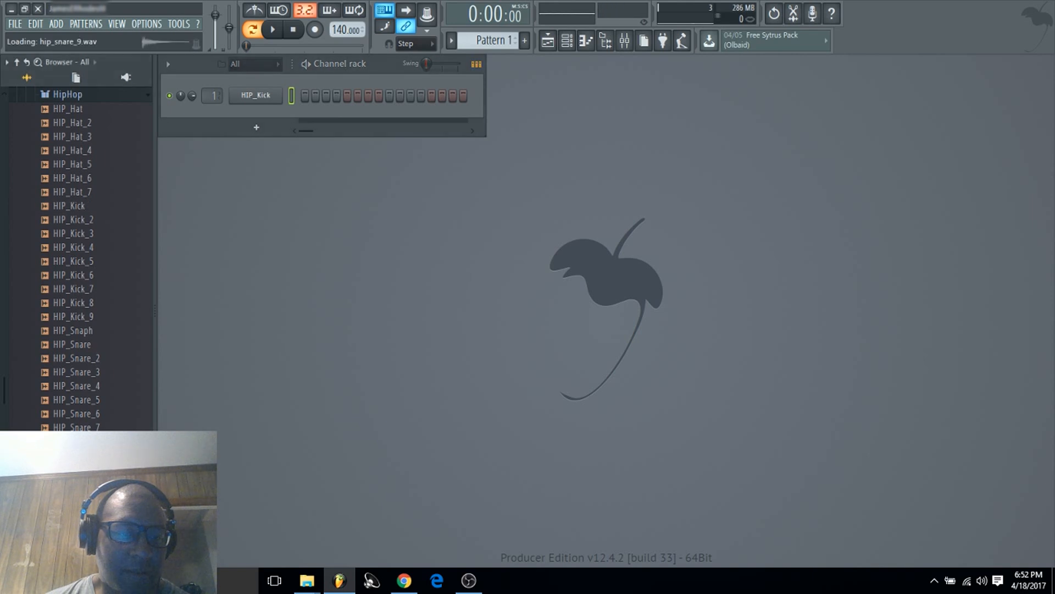
left_click(86, 332)
left_click(86, 344)
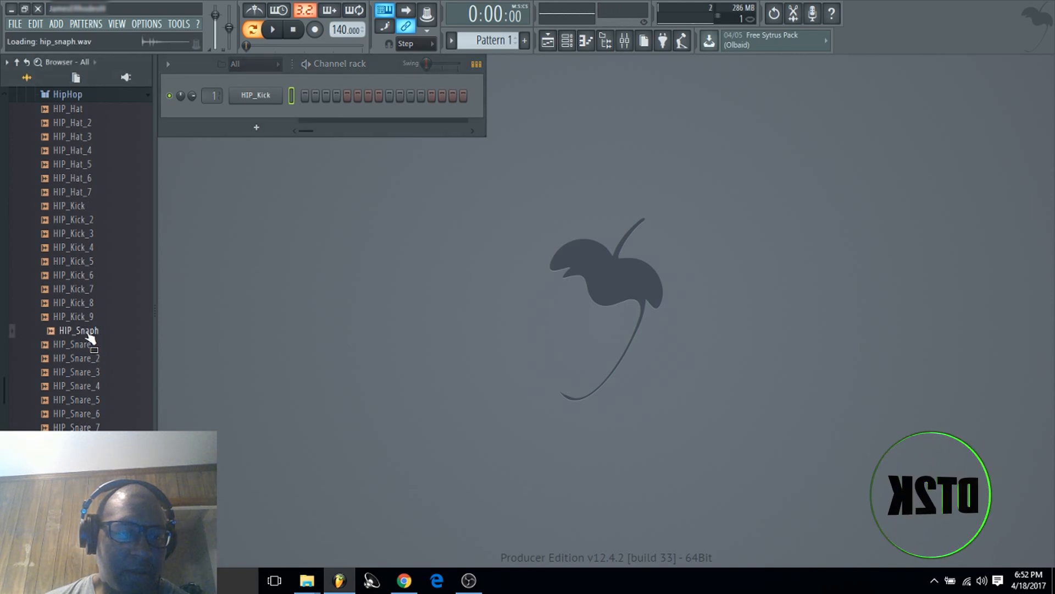
left_click(82, 358)
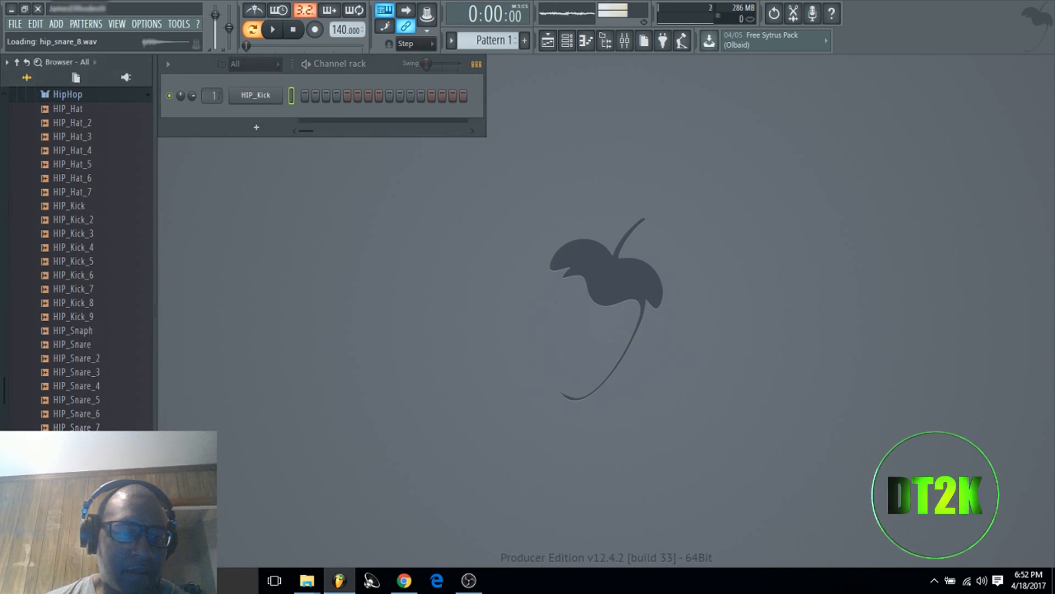
left_click(82, 372)
left_click_drag(84, 375, 253, 122)
Preview other HipHop kick samples and replace the first channel's sample with HIP_Kick_6.
scroll(99, 219, "up", 1)
left_click(72, 291)
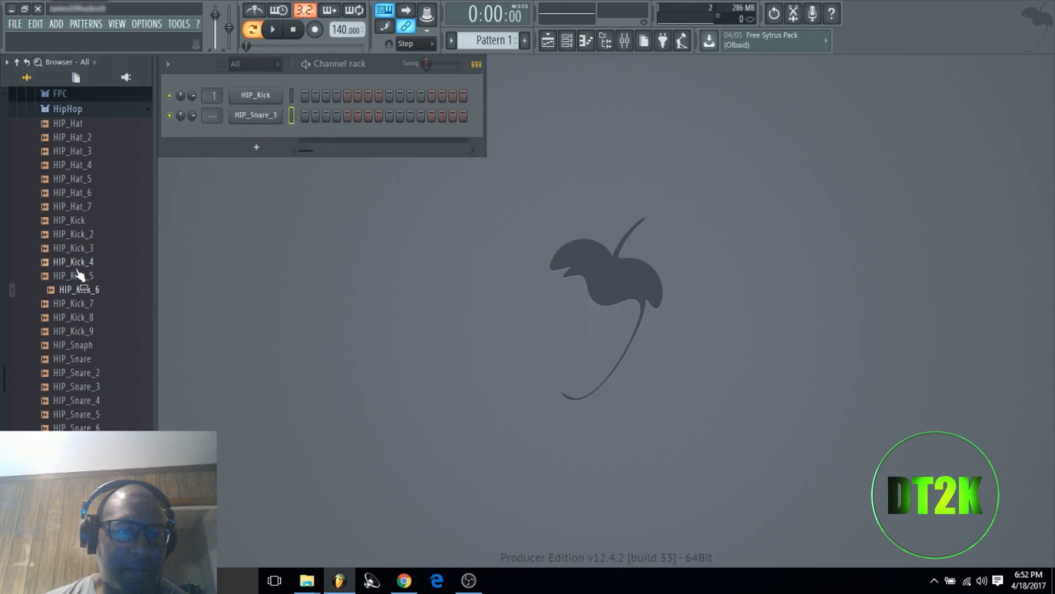
left_click(77, 262)
left_click(77, 290)
left_click_drag(77, 291, 262, 111)
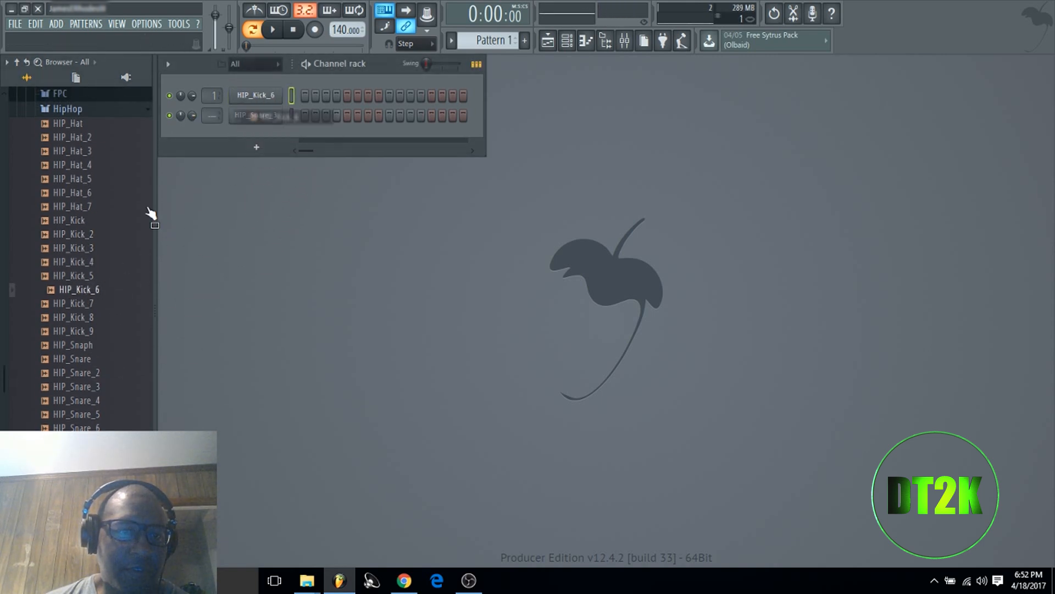
Preview HIP_Hat_7 and HIP_Hat_6, and add HIP_Hat_6 as a new channel below the snare.
left_click(83, 208)
left_click(83, 192)
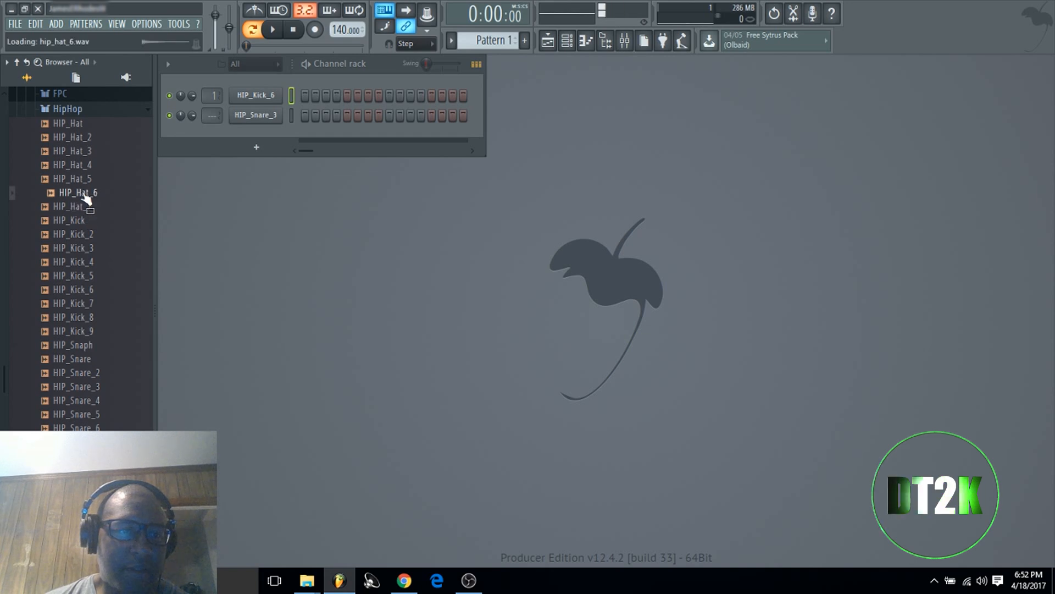
left_click_drag(83, 192, 256, 159)
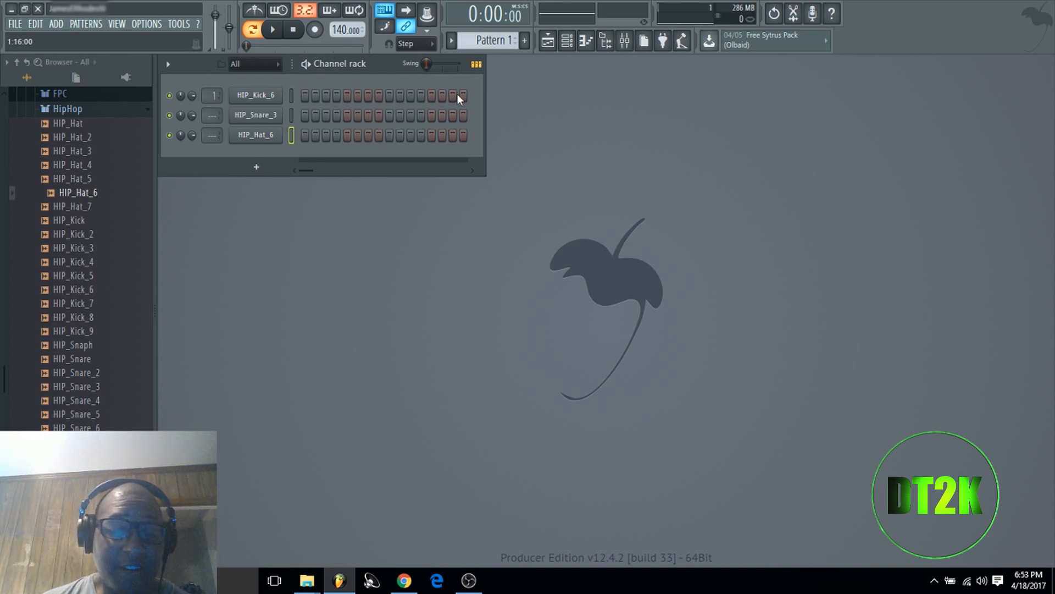
Fill the HIP_Kick_6 channel with a hit every 4 steps.
right_click(255, 94)
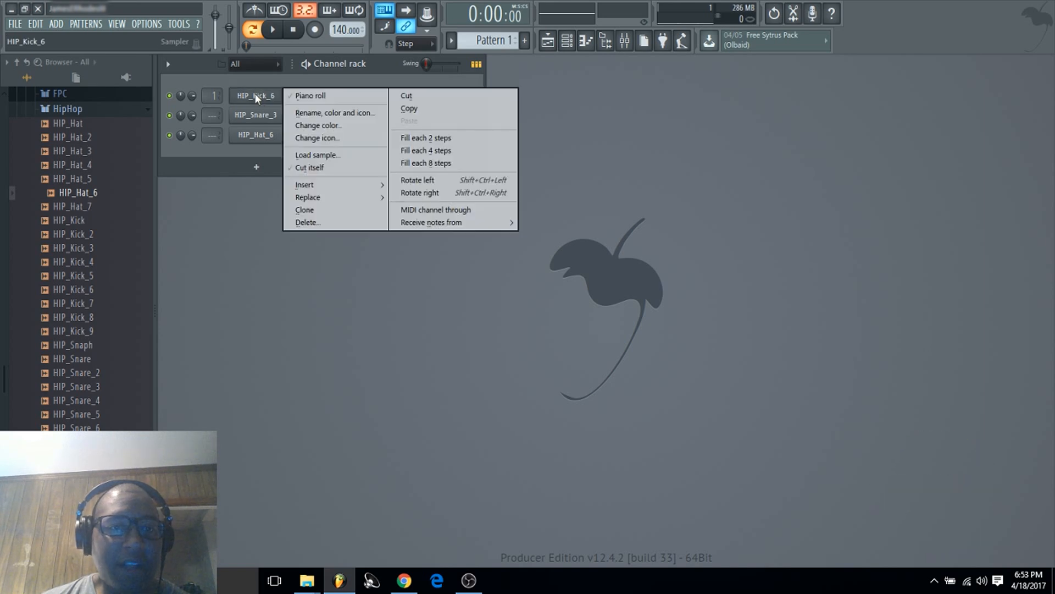
left_click(428, 151)
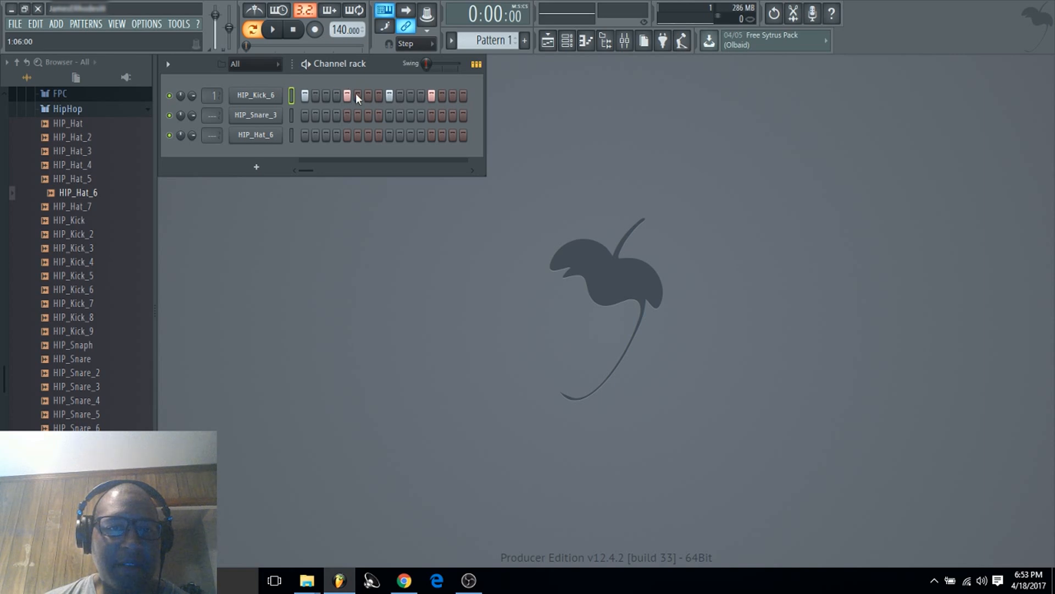
Fill the HIP_Kick_6 channel with a hit every 2 steps, and then replace that with a hit every 8 steps.
right_click(270, 96)
left_click(447, 138)
right_click(266, 97)
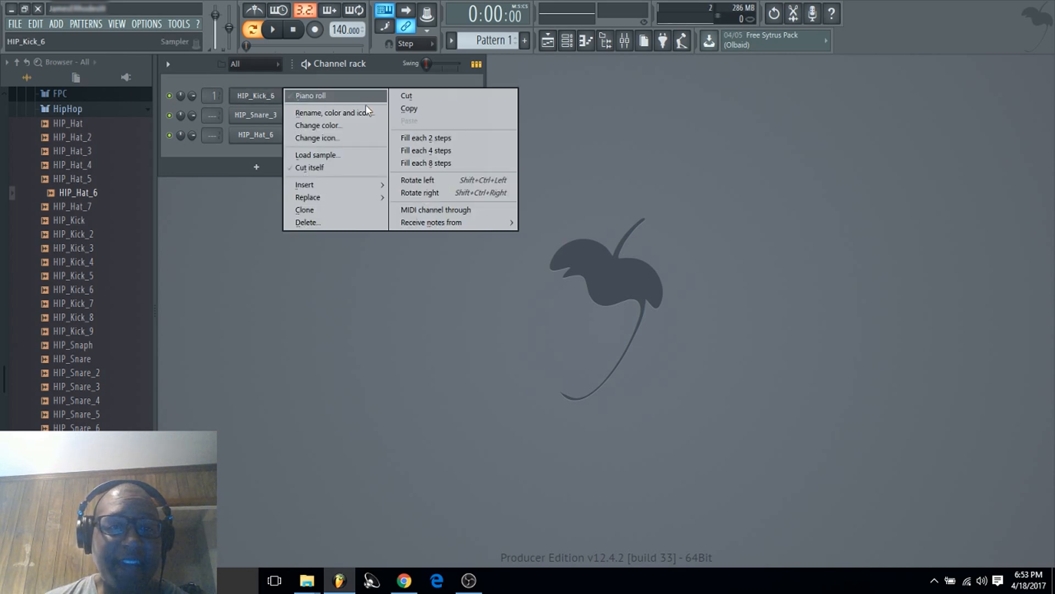
left_click(426, 163)
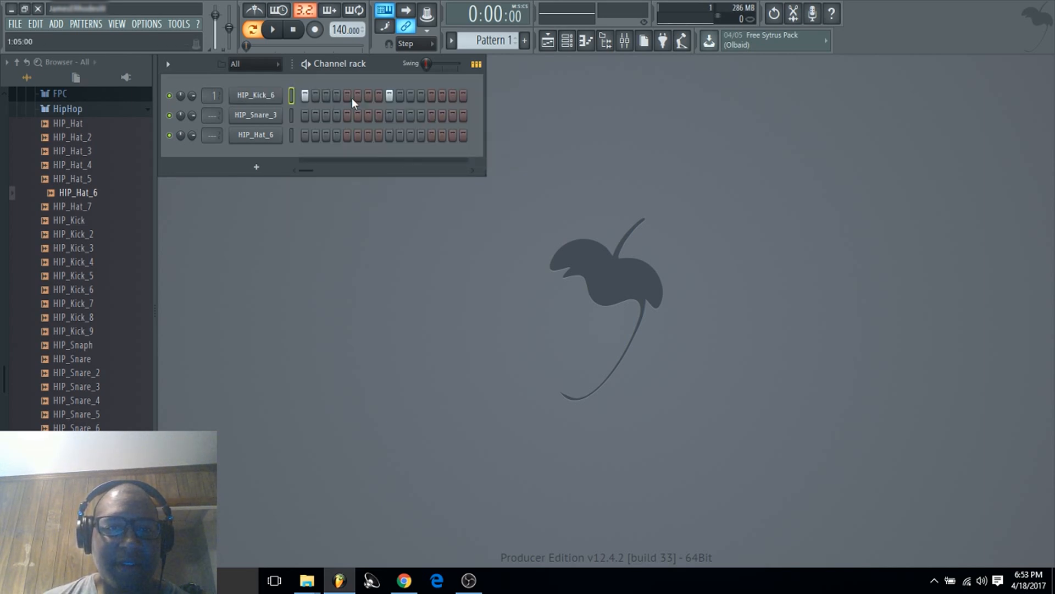
Rotate the HIP_Kick_6 channel's steps left once and then right once.
right_click(278, 94)
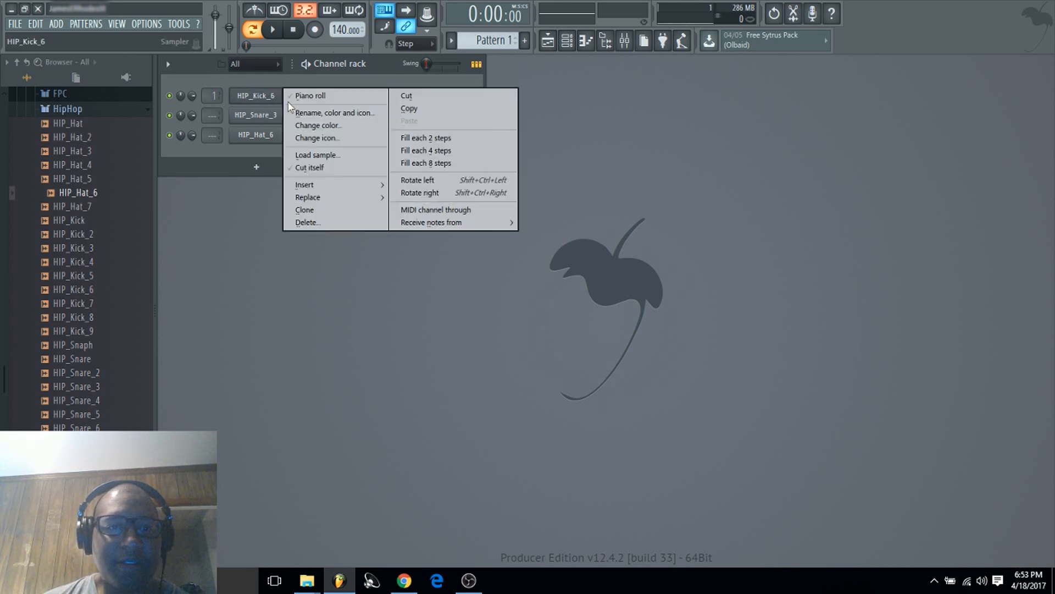
left_click(439, 182)
right_click(248, 96)
left_click(430, 193)
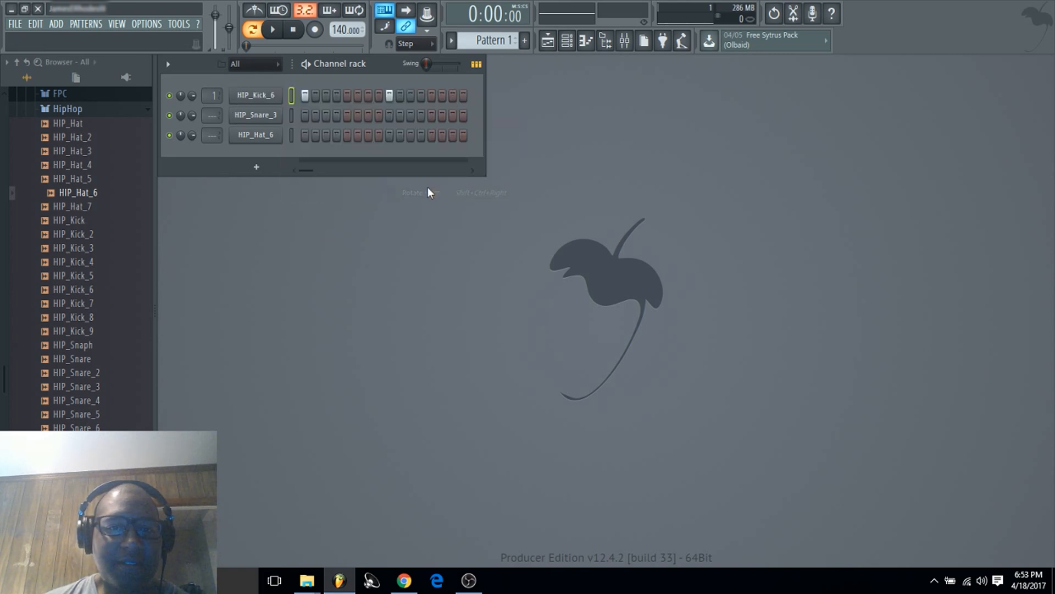
right_click(258, 98)
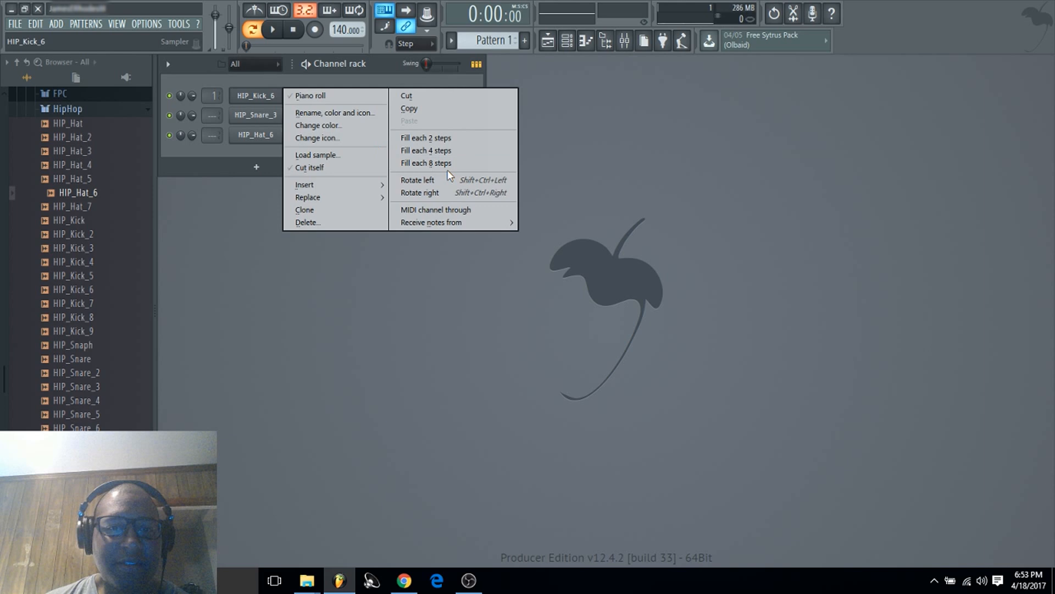
left_click(349, 292)
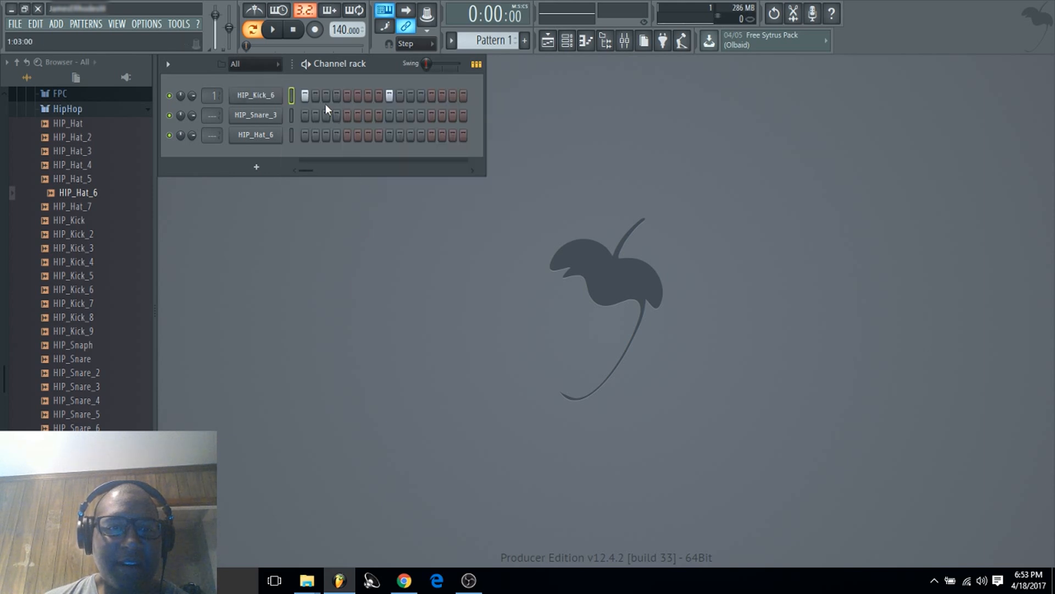
Place HIP_Kick_6 hits on steps 1, 2, 5 and 6 only, and rotate them right twice.
left_click(359, 96)
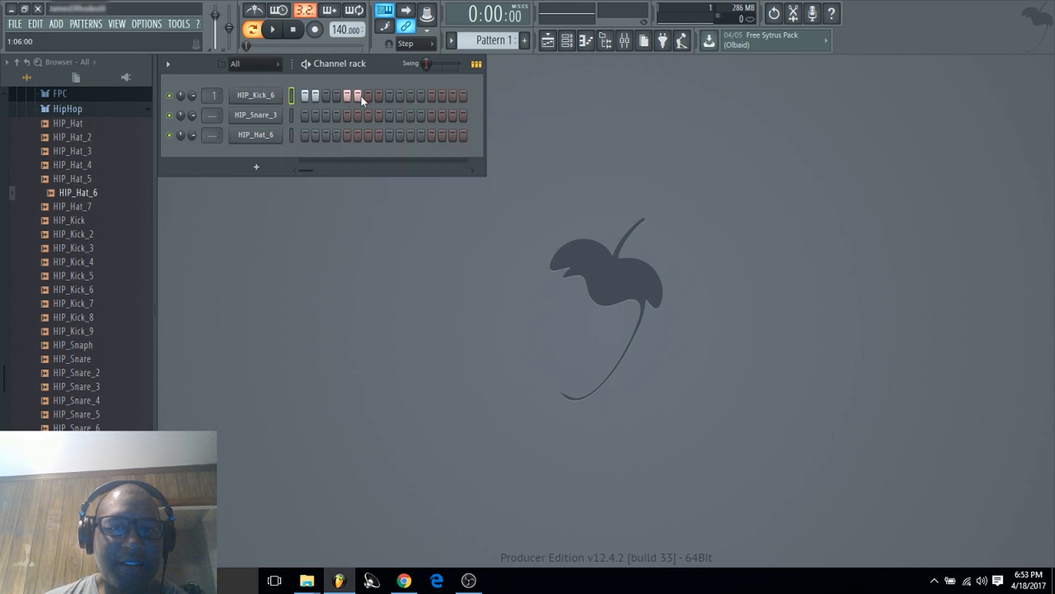
left_click(256, 97)
right_click(255, 97)
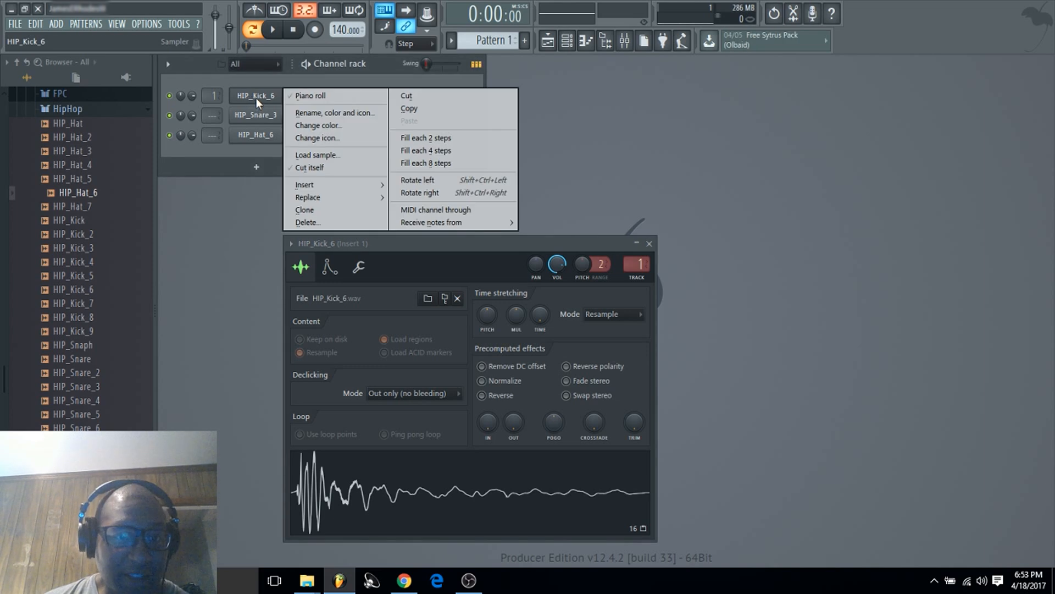
left_click(459, 194)
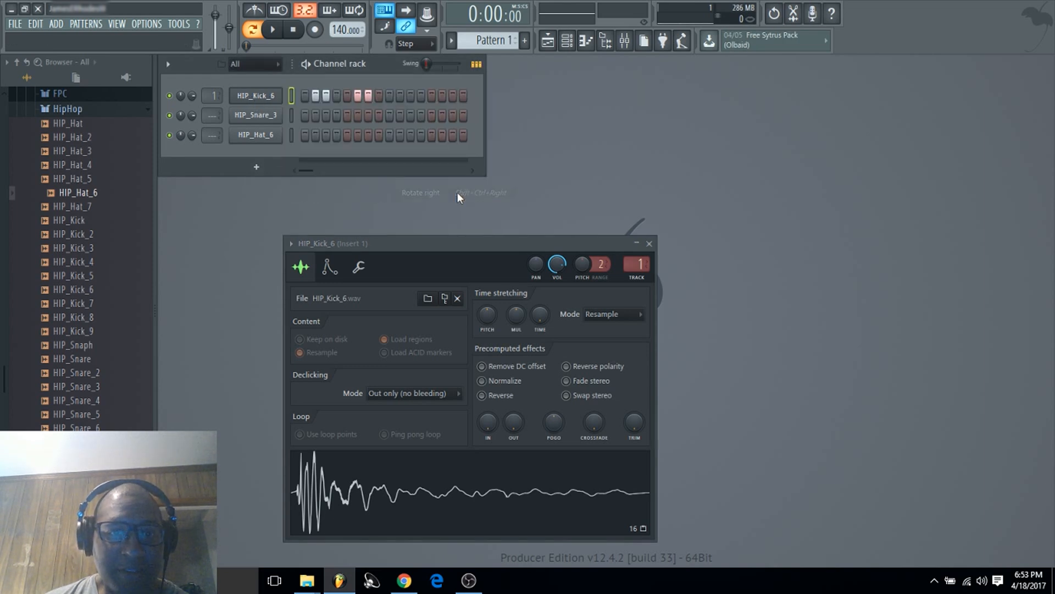
right_click(256, 97)
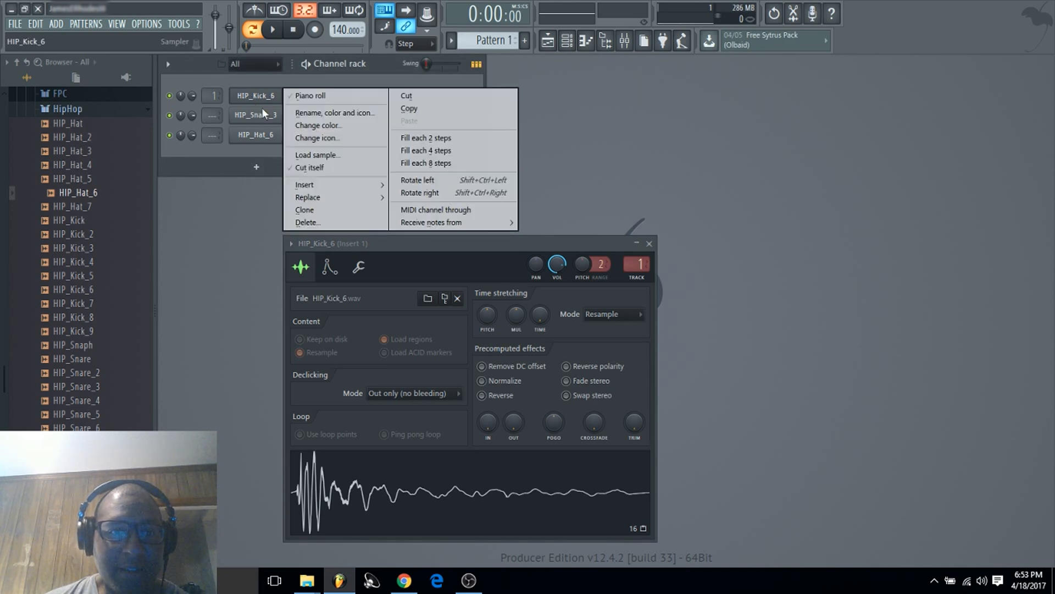
left_click(419, 192)
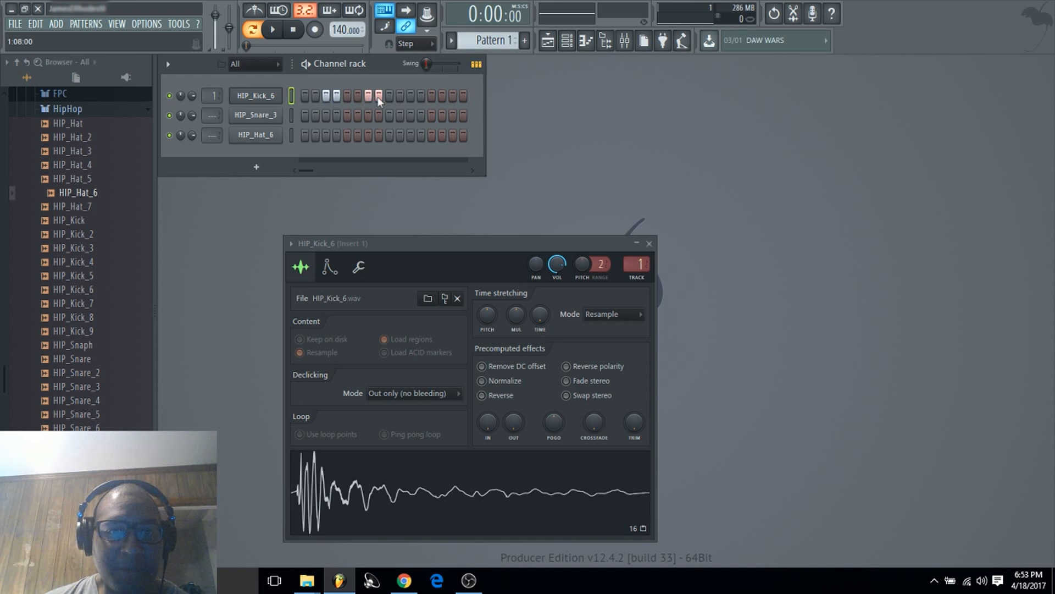
left_click(649, 243)
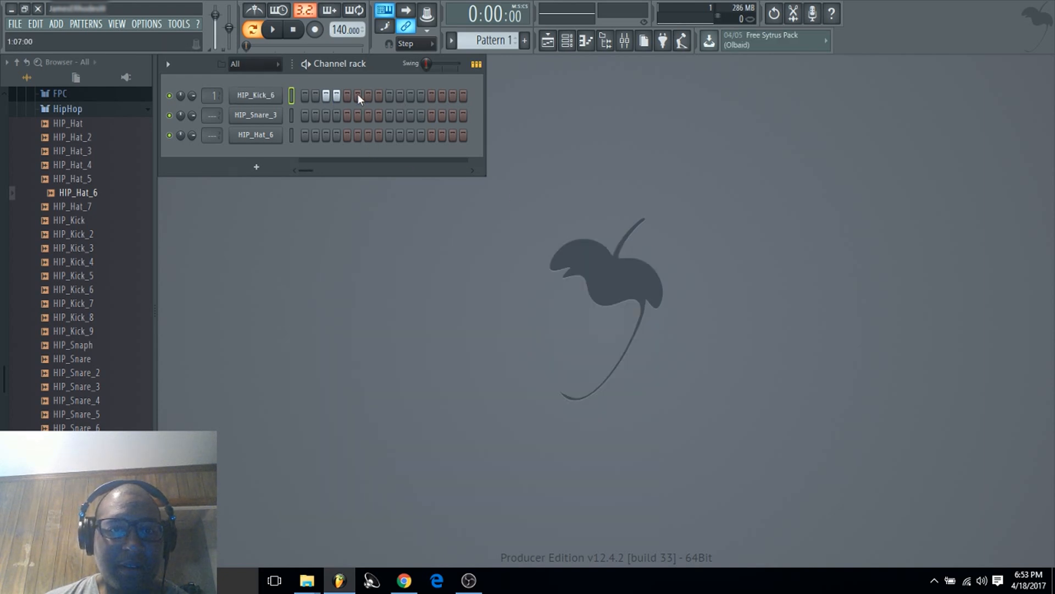
Clear all HIP_Kick_6 steps and view the channel's sampler settings.
left_click(266, 98)
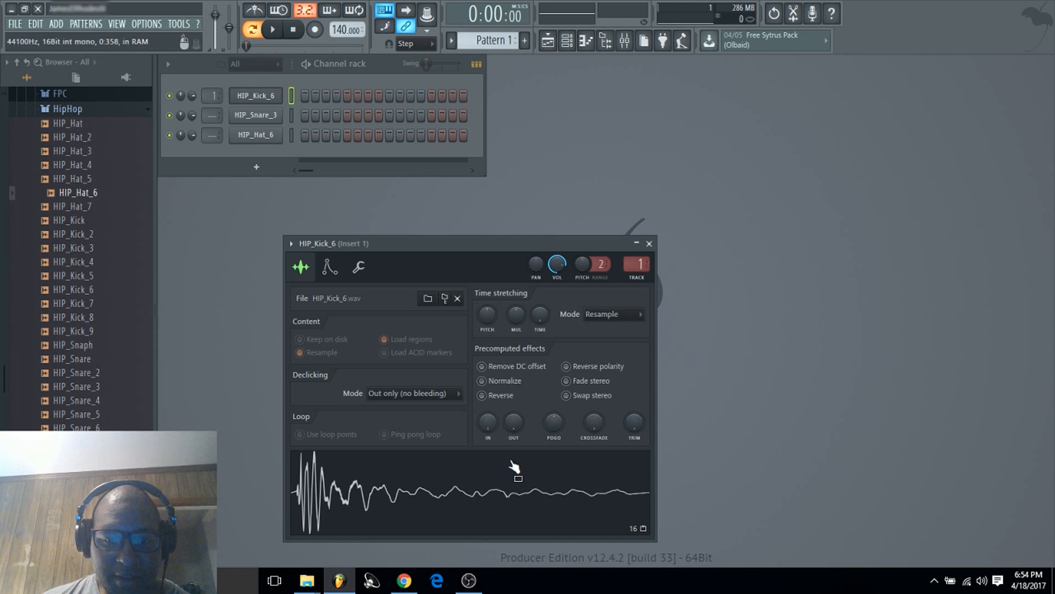
left_click(650, 244)
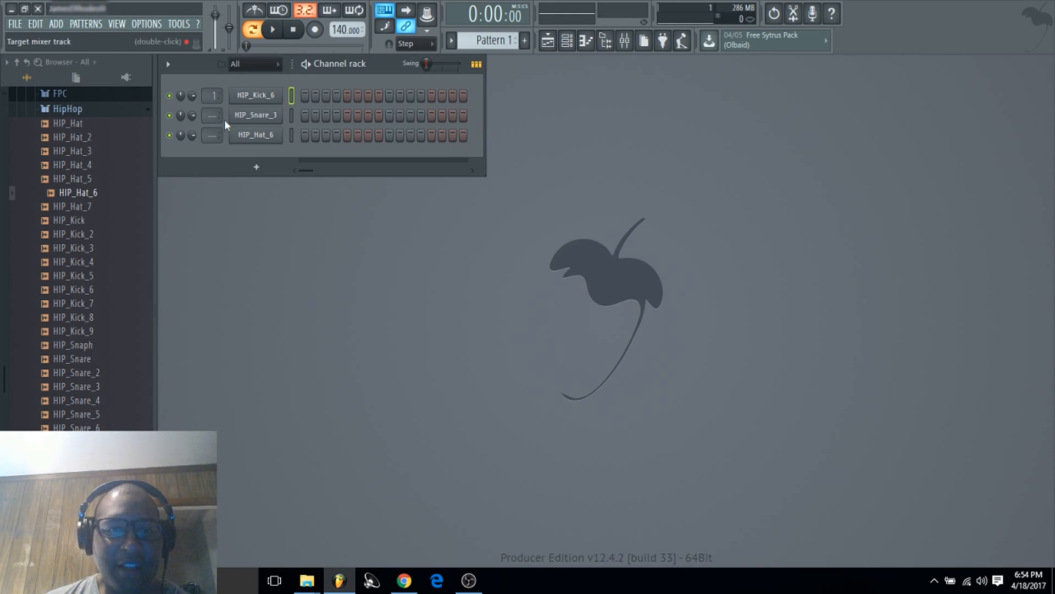
Place a hit on step 1 of the kick, snare and hat channels, and return to Pattern 1 after viewing Pattern 2.
left_click(305, 134)
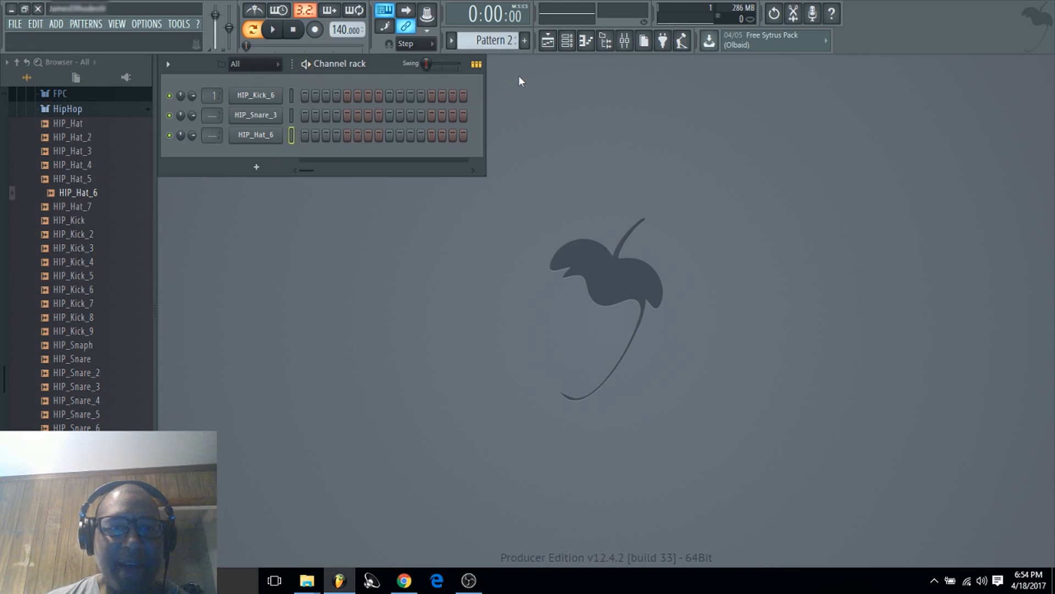
scroll(478, 41, "down", 1)
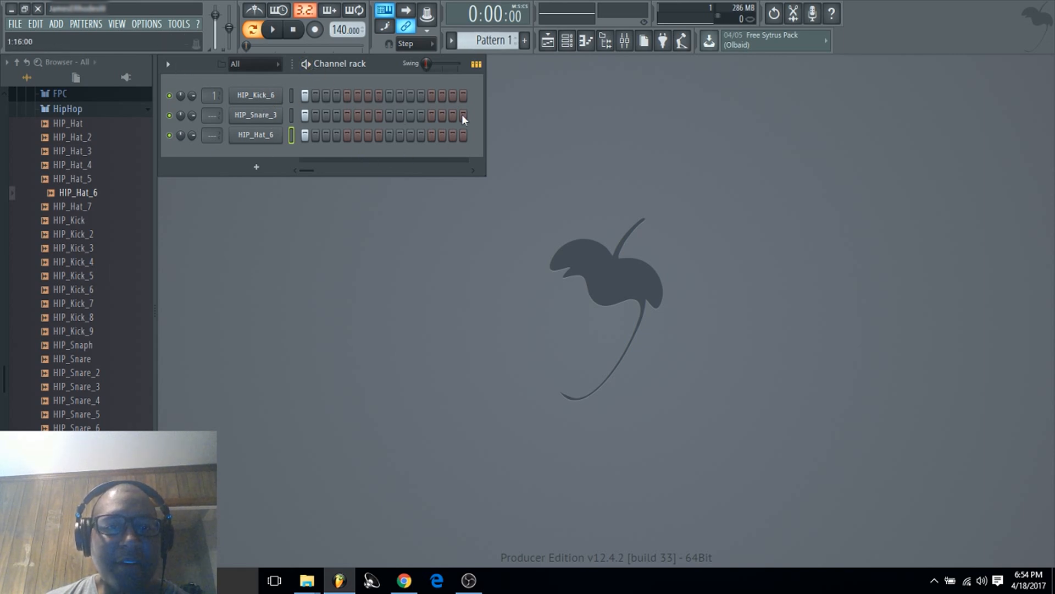
View the channel rack's options and the empty playlist, and close both again.
left_click(168, 65)
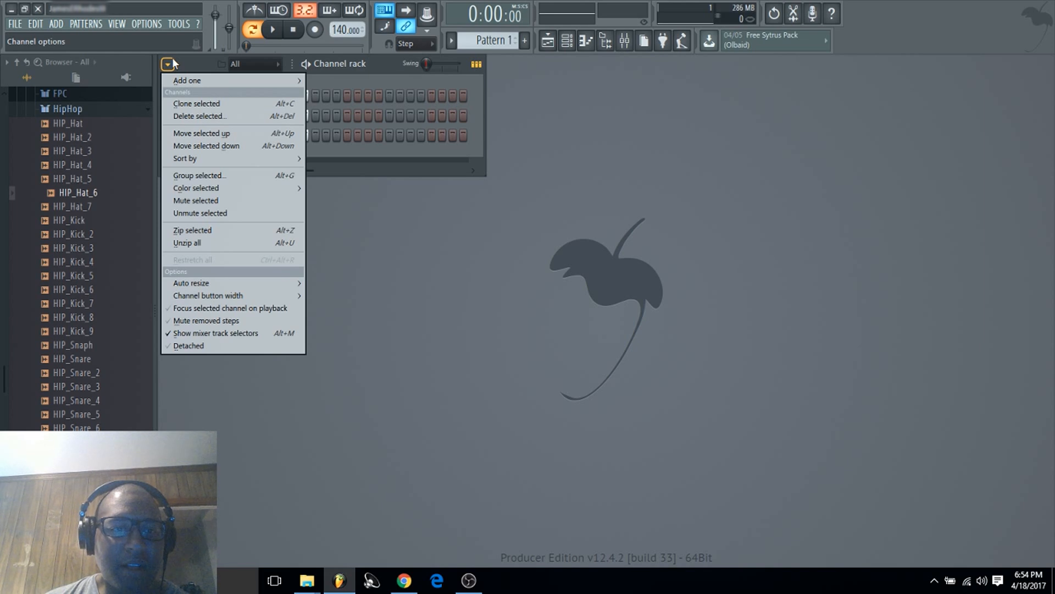
left_click(410, 74)
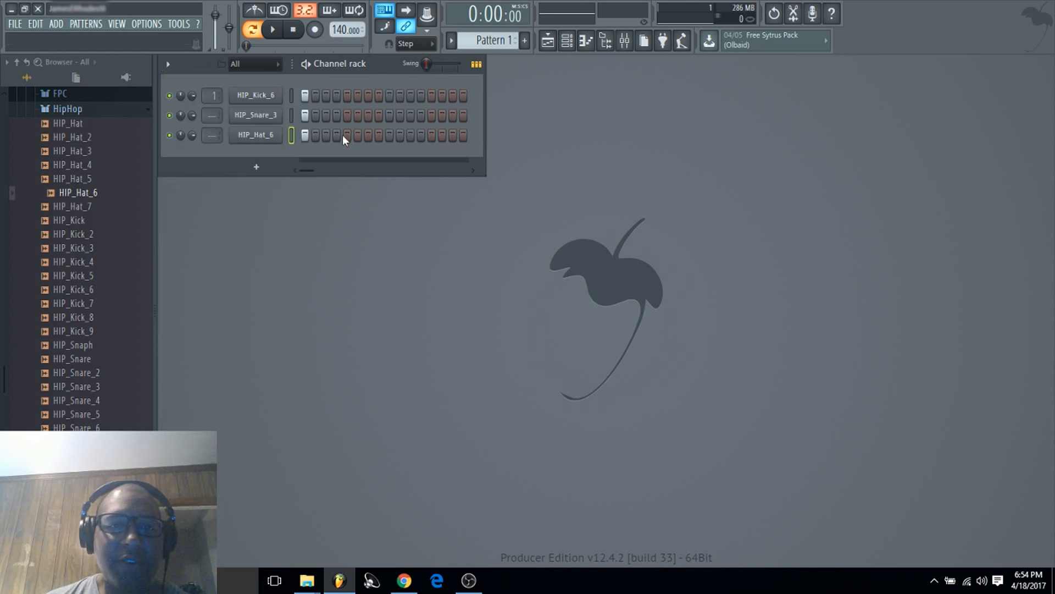
left_click(548, 40)
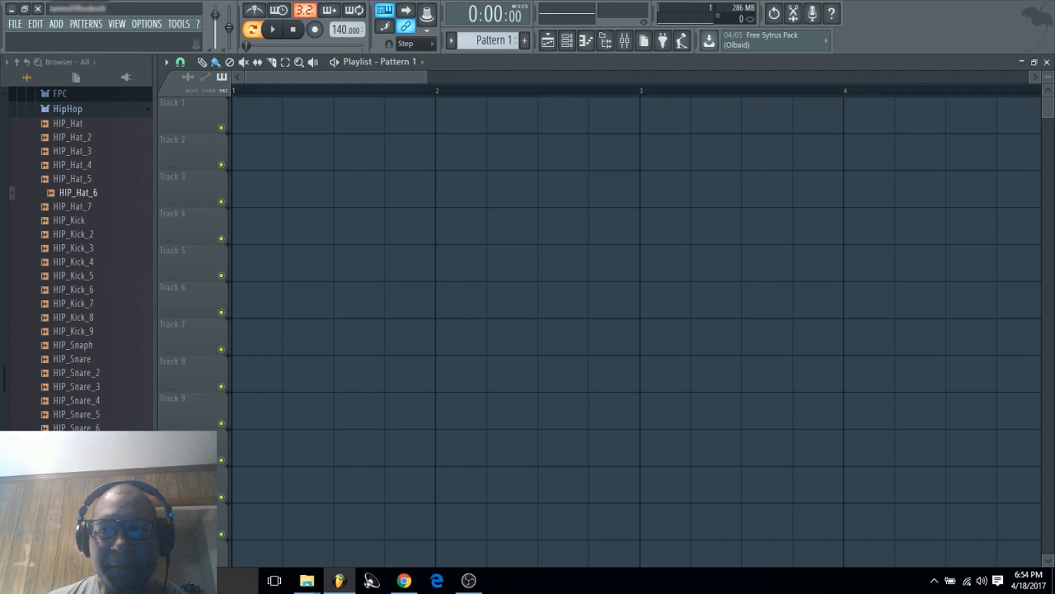
left_click(1047, 62)
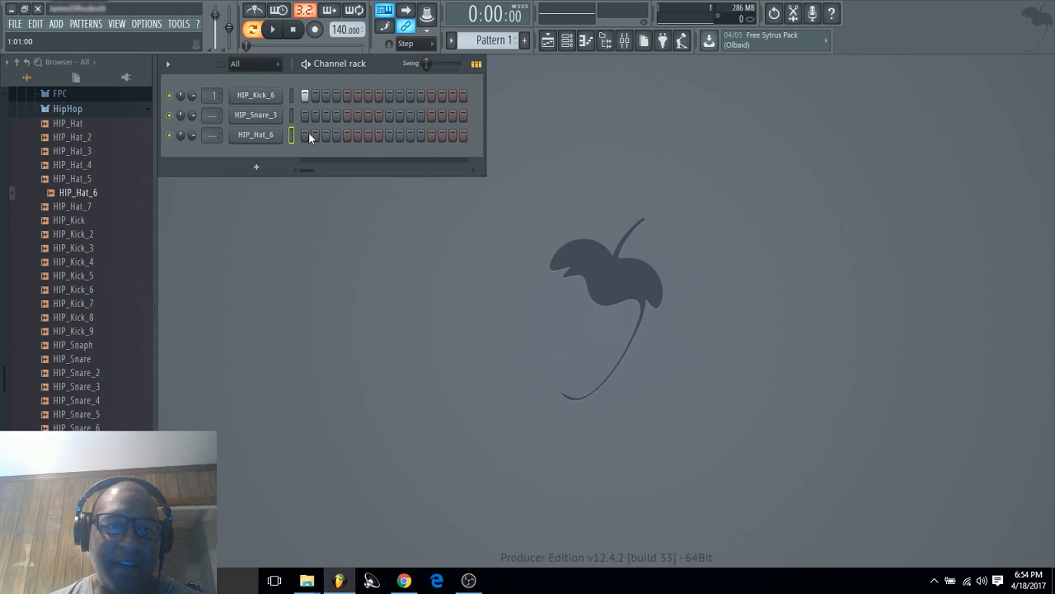
Place a HIP_Snare_3 hit on step 5 and HIP_Kick_6 hits on steps 7 and 8, and play the pattern.
left_click(345, 116)
left_click(366, 96)
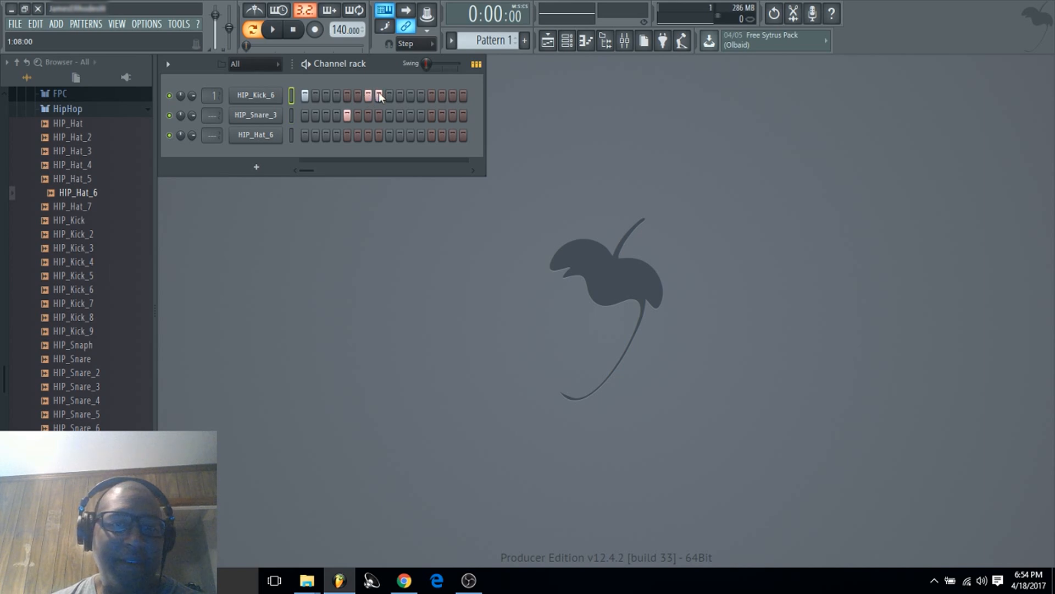
key("space")
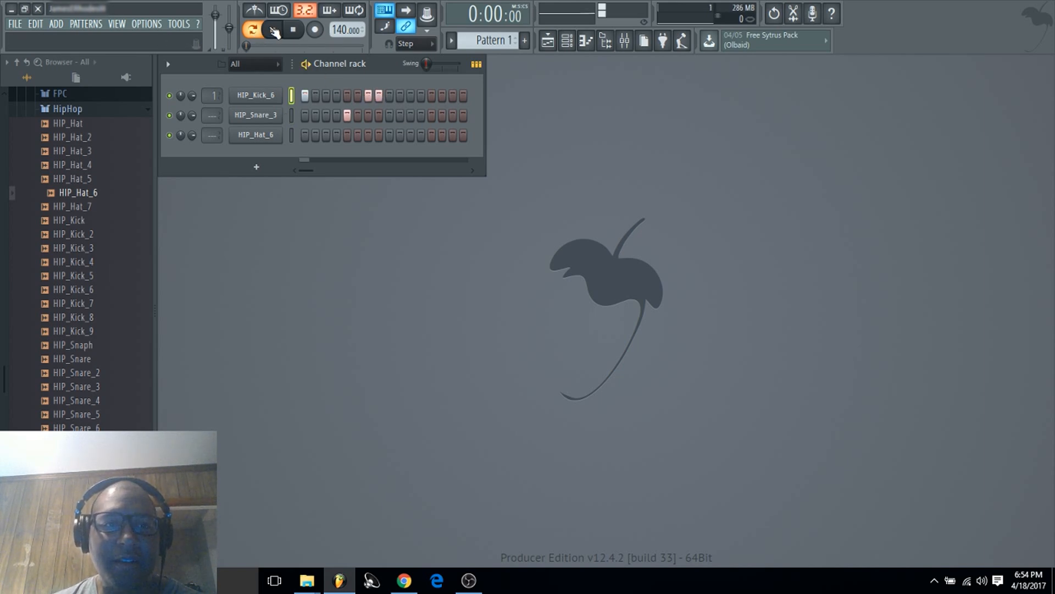
left_click(274, 30)
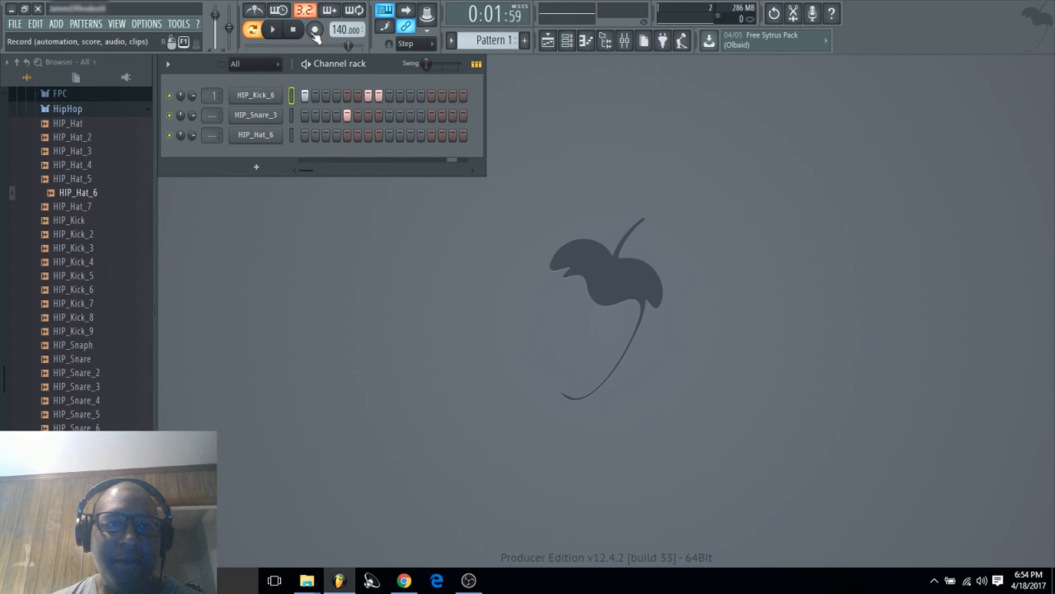
Set the tempo to 95 and start playing the pattern again.
left_click_drag(345, 30, 346, 48)
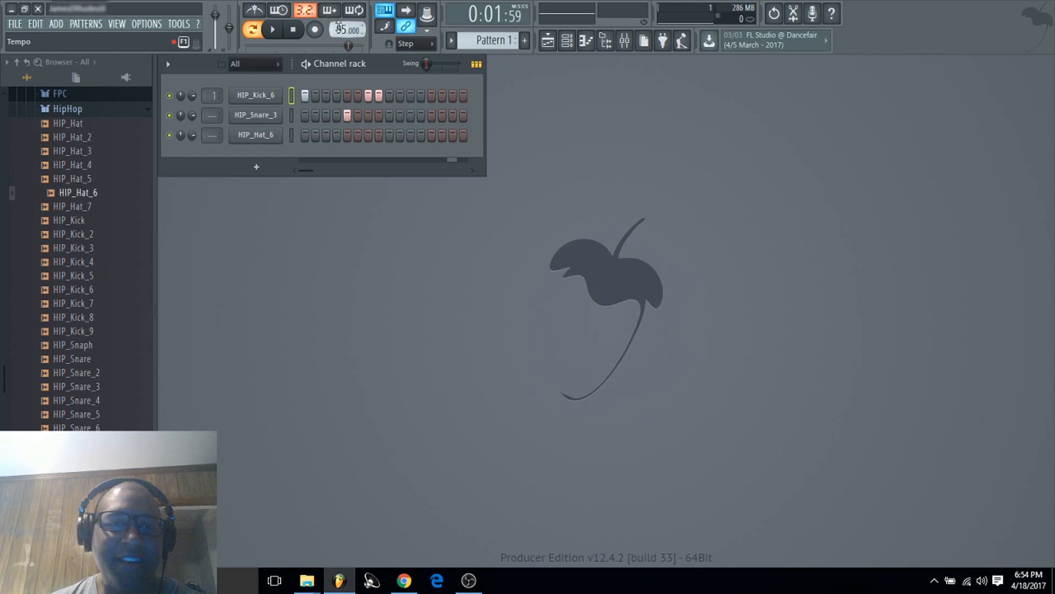
left_click(274, 30)
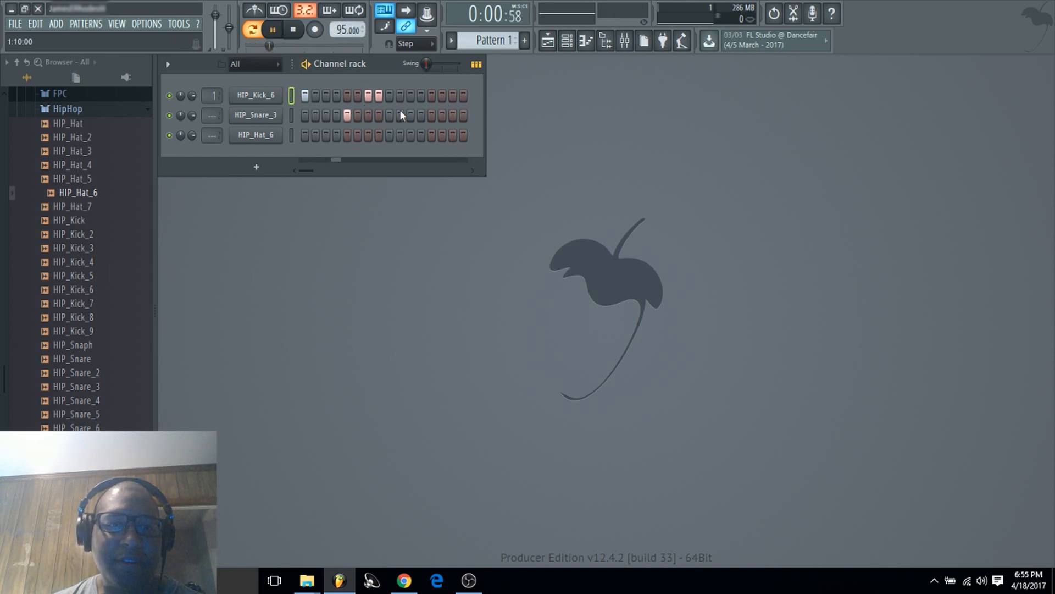
Add HIP_Kick_6 hits on steps 10 and 11 and a HIP_Snare_3 hit on step 13.
left_click(400, 95)
left_click(411, 95)
left_click(432, 115)
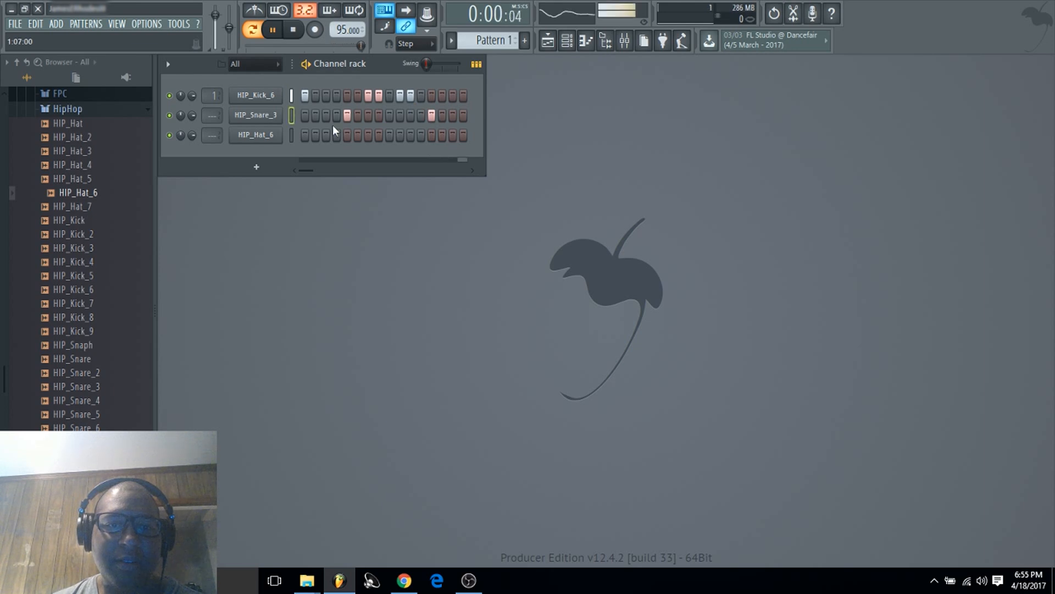
Fill the HIP_Hat_6 channel every 2 steps, add an extra hit on step 16, and stop playback.
right_click(255, 135)
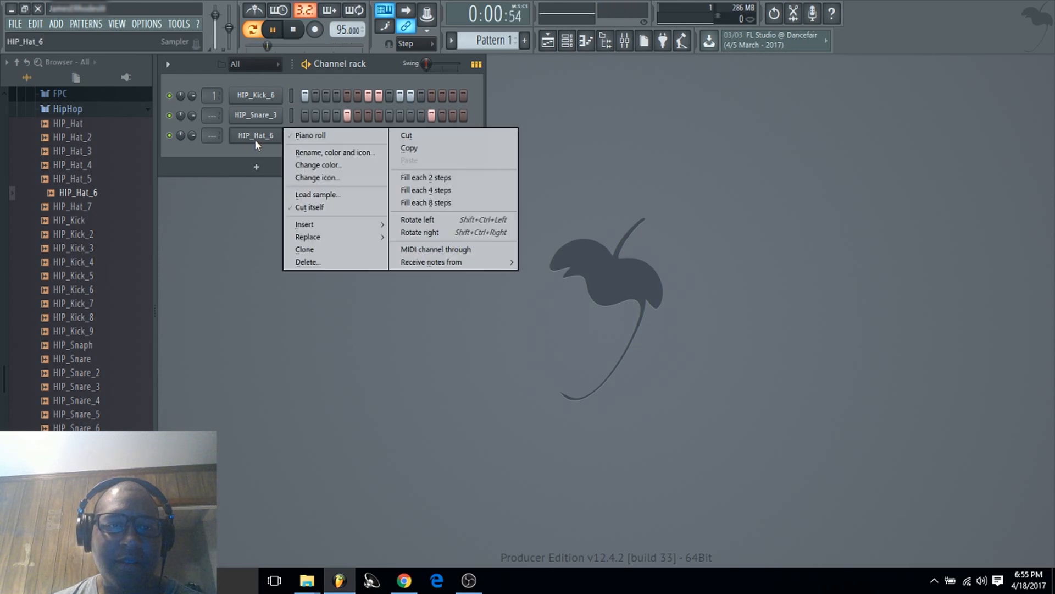
left_click(439, 177)
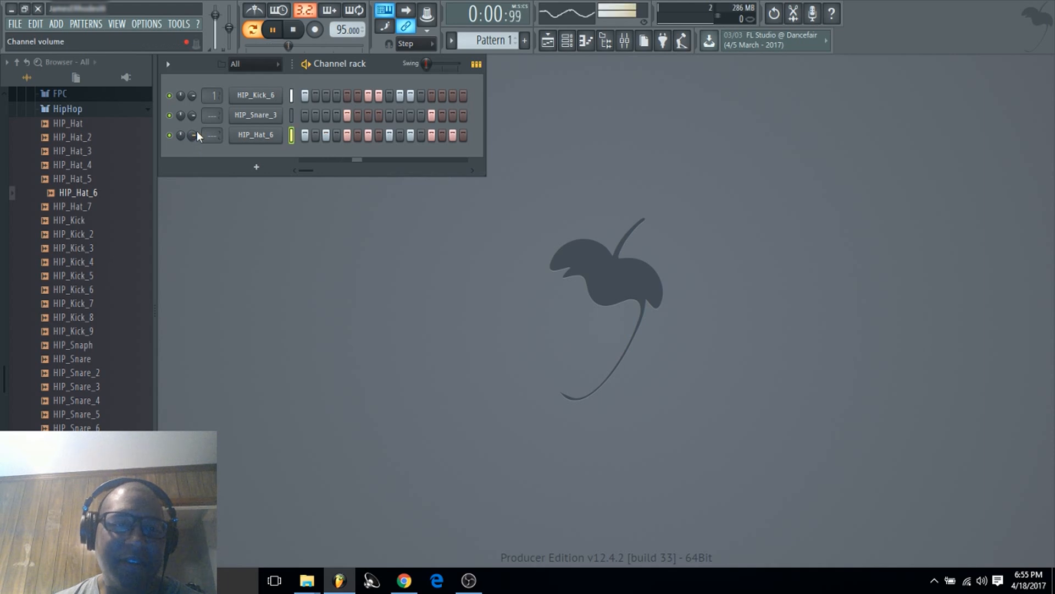
left_click(463, 135)
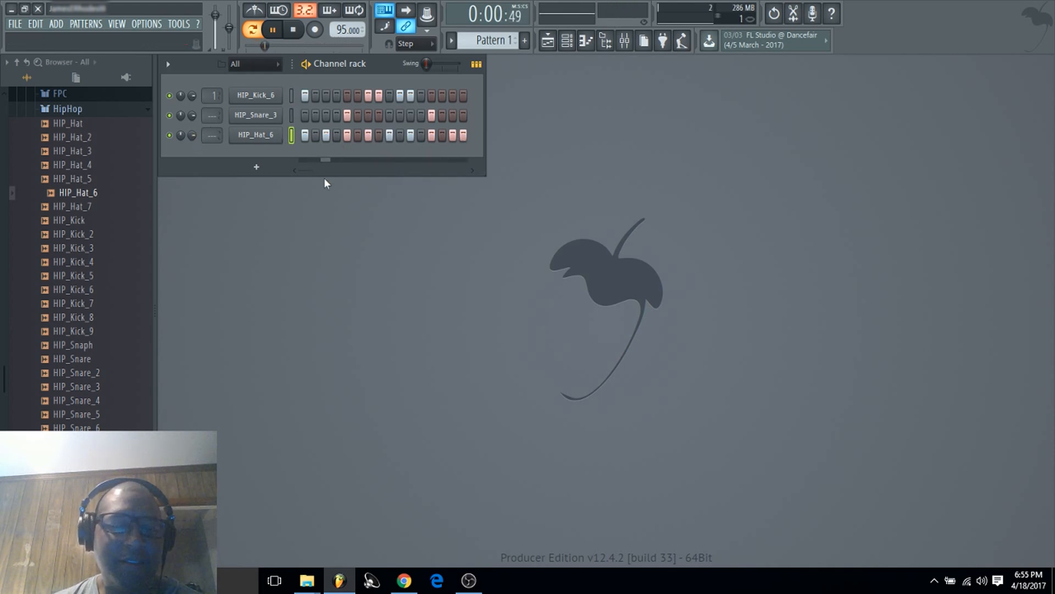
key("space")
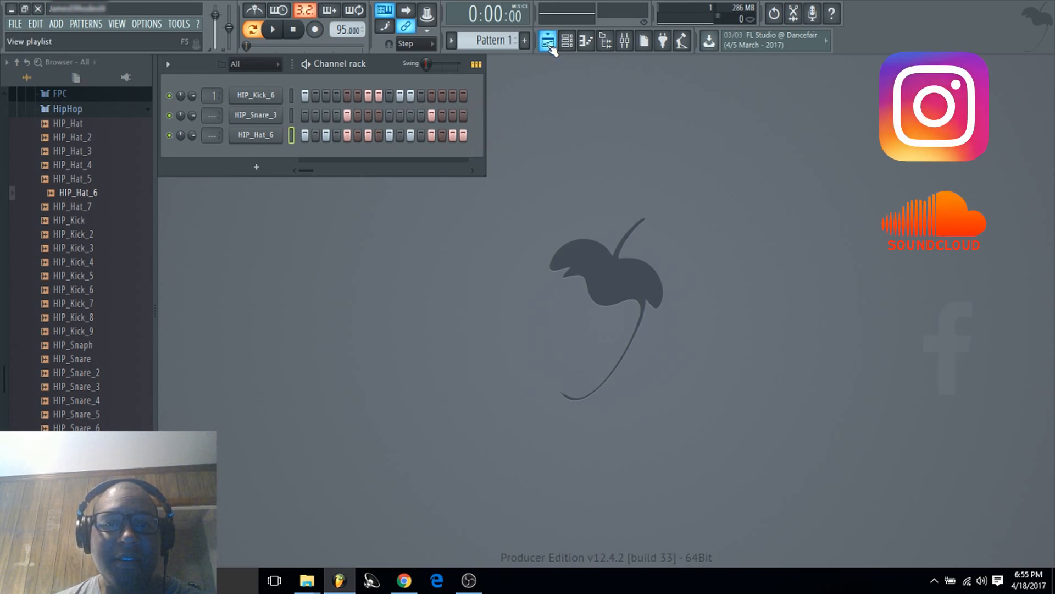
Clone Pattern 1 as a second pattern and switch back to Pattern 1.
left_click(484, 43)
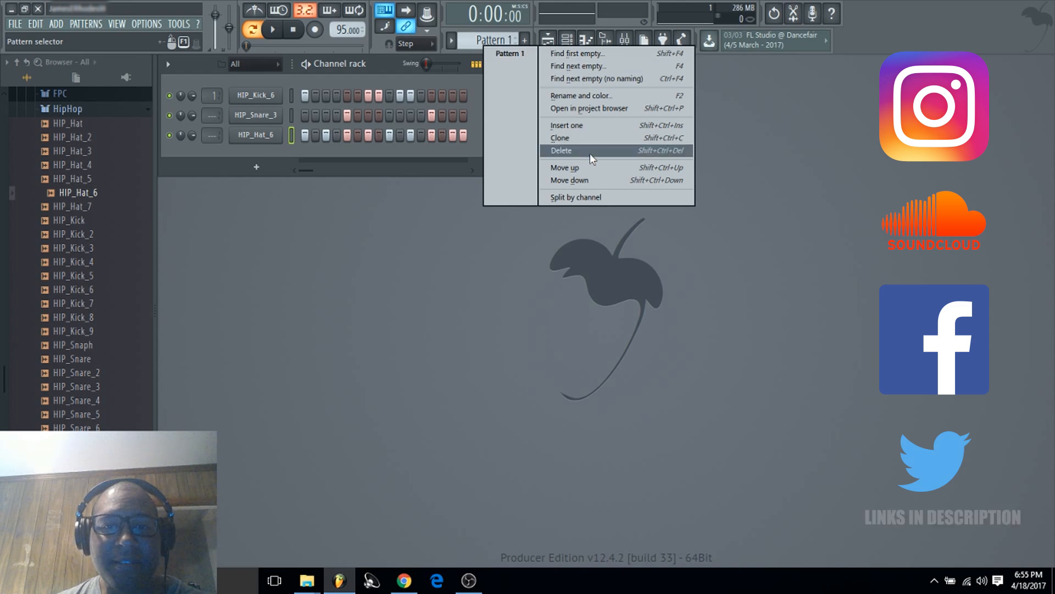
left_click(591, 138)
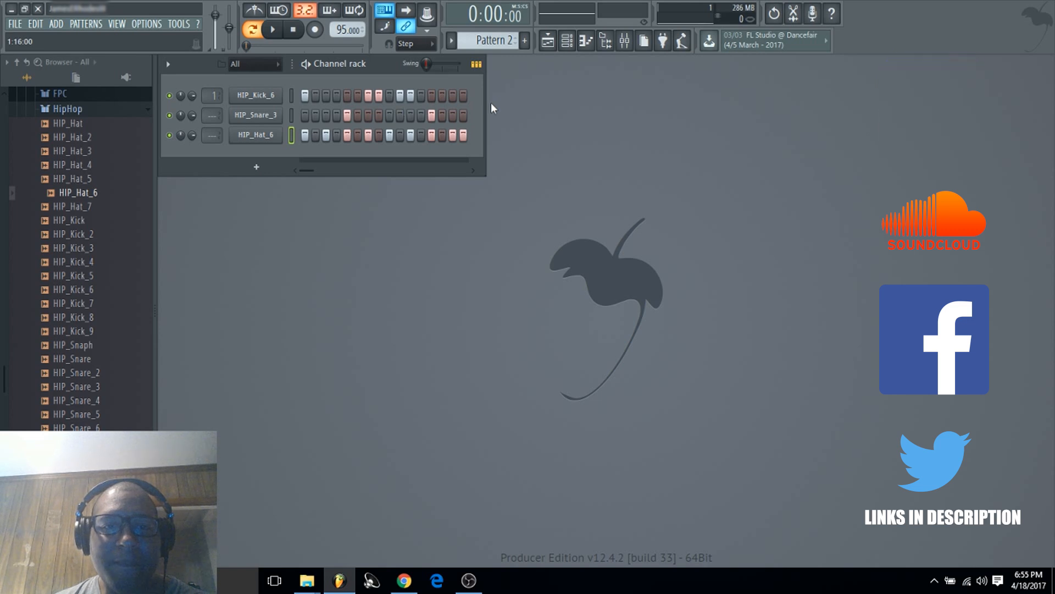
left_click_drag(495, 40, 494, 46)
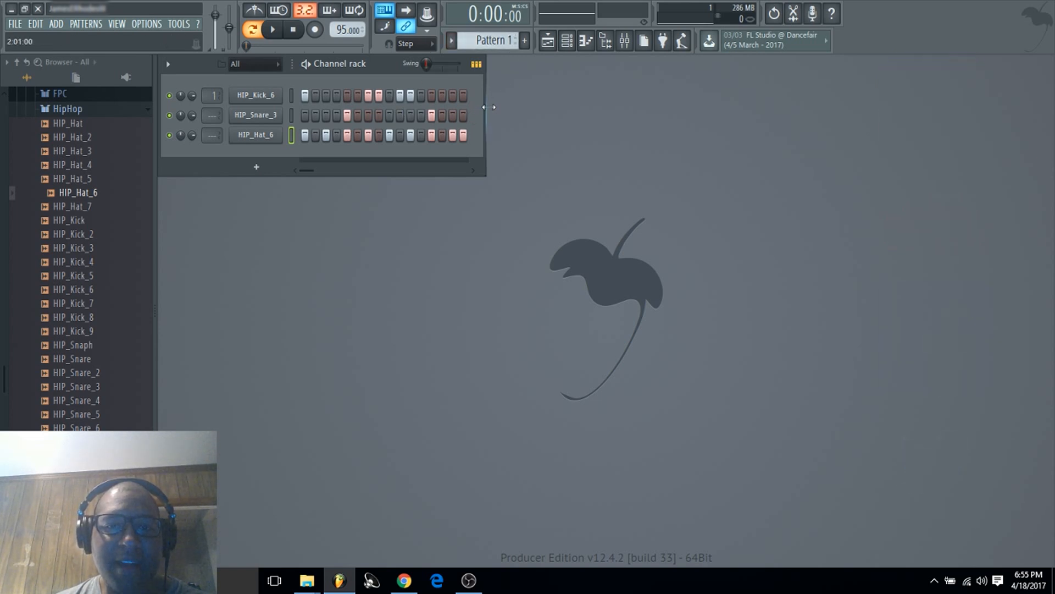
Widen the channel rack to 32 steps and add kick, snare and hat hits in the second half, starting with a kick on step 17.
left_click_drag(504, 109, 654, 107)
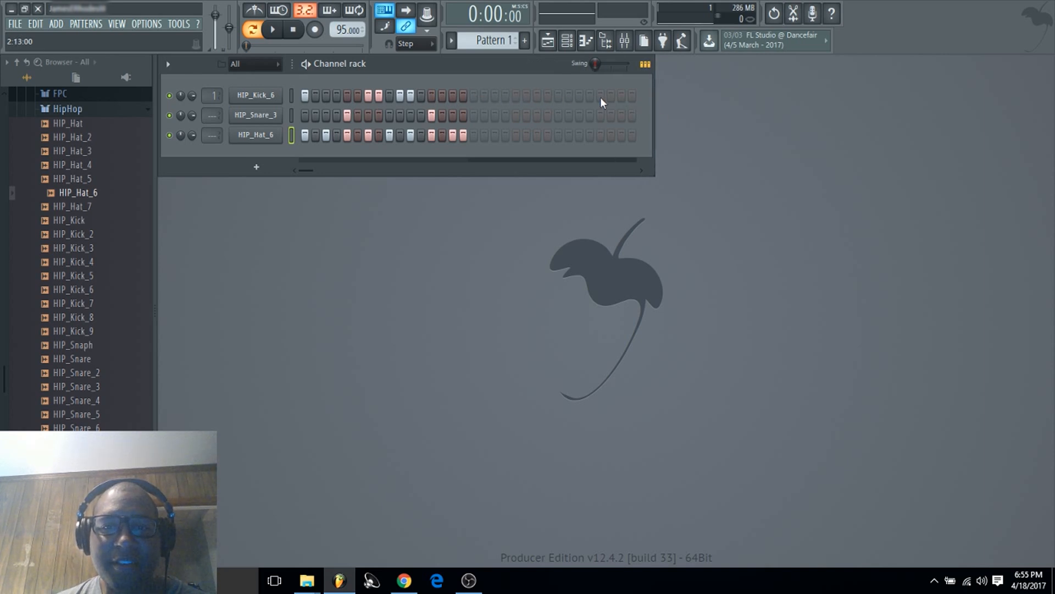
left_click(473, 95)
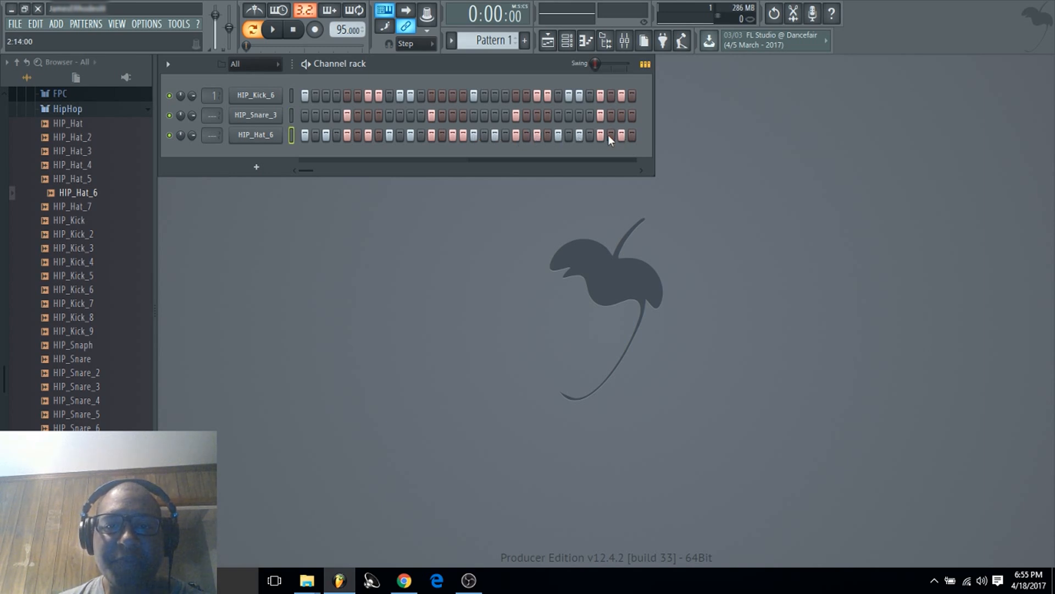
Add a HIP_Hat_6 hit on step 32 while Pattern 1 plays, and stop playback.
key("space")
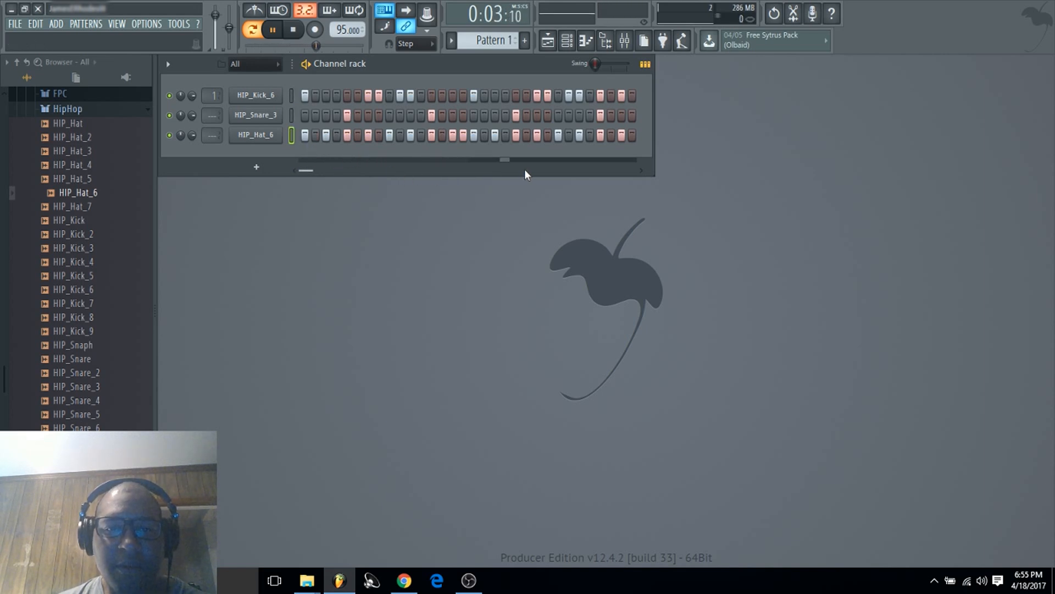
left_click(633, 136)
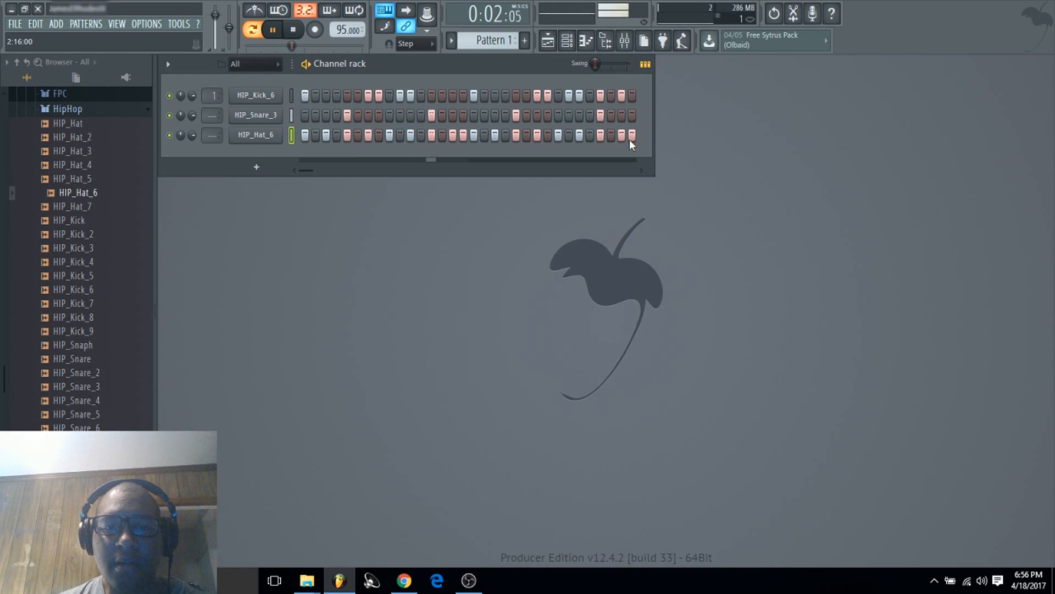
left_click(294, 36)
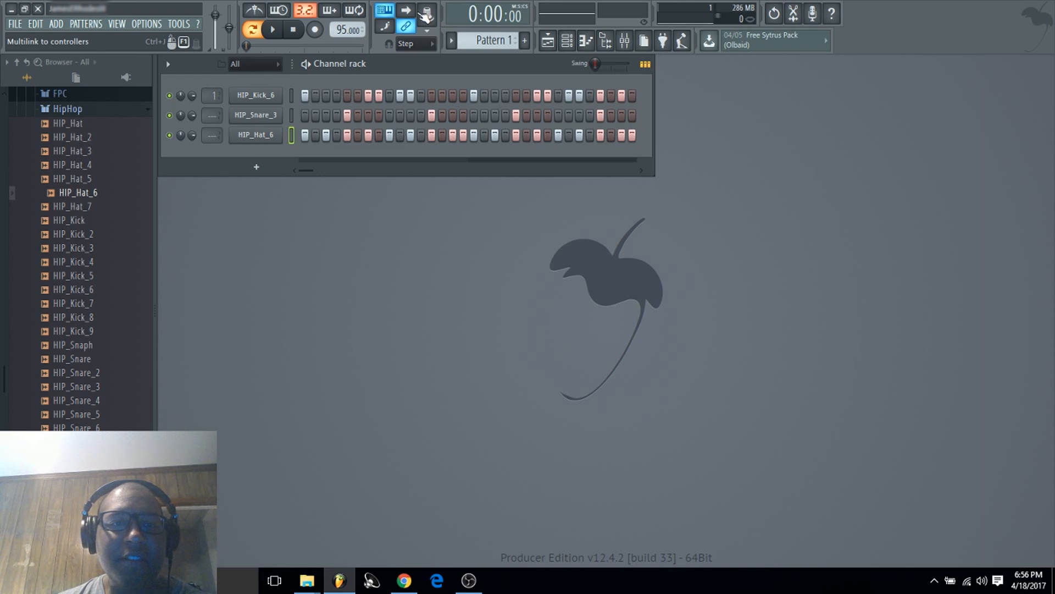
Try raising the main swing while Pattern 1 plays, return it to zero and stop playback.
left_click_drag(595, 64, 595, 53)
left_click(273, 29)
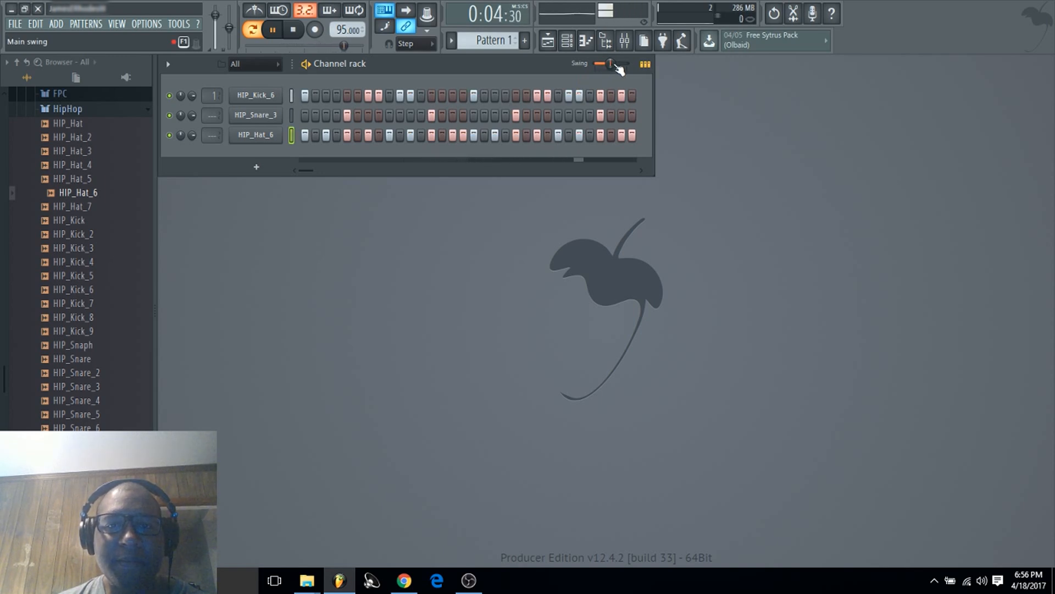
left_click_drag(623, 66, 596, 64)
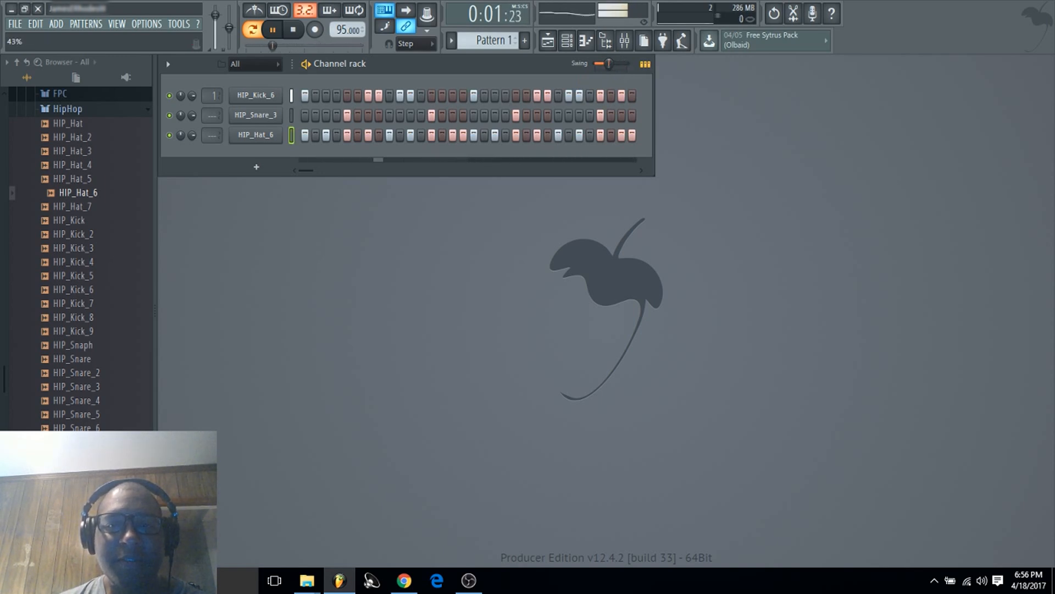
left_click(296, 31)
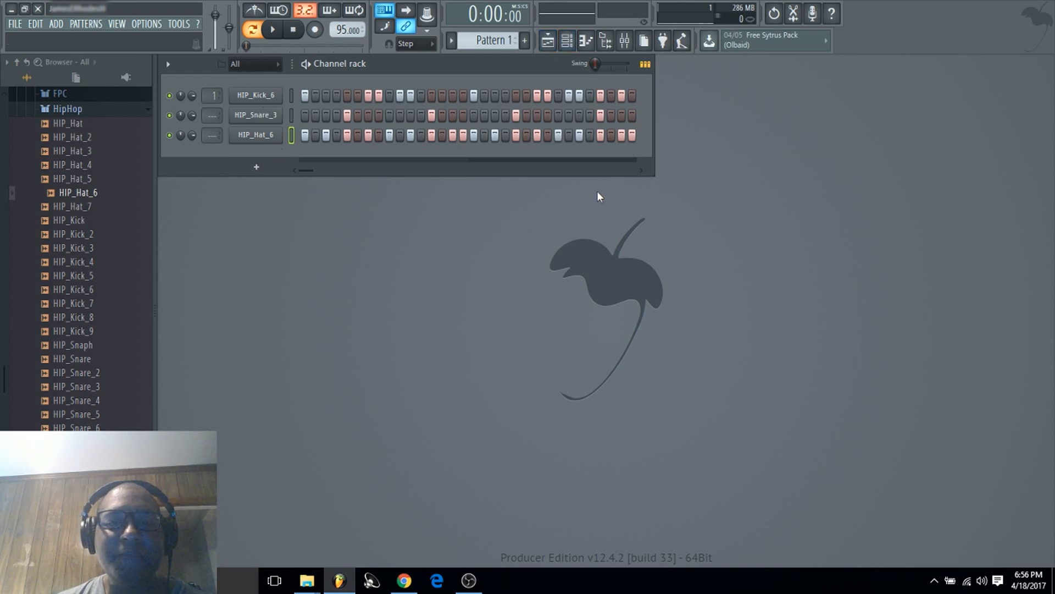
left_click(548, 43)
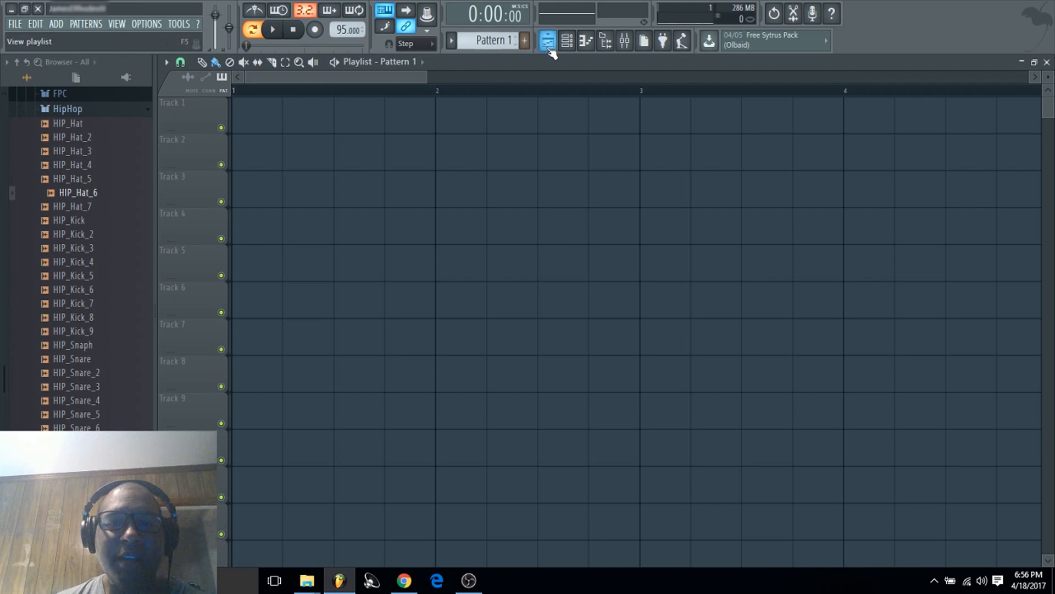
left_click(548, 44)
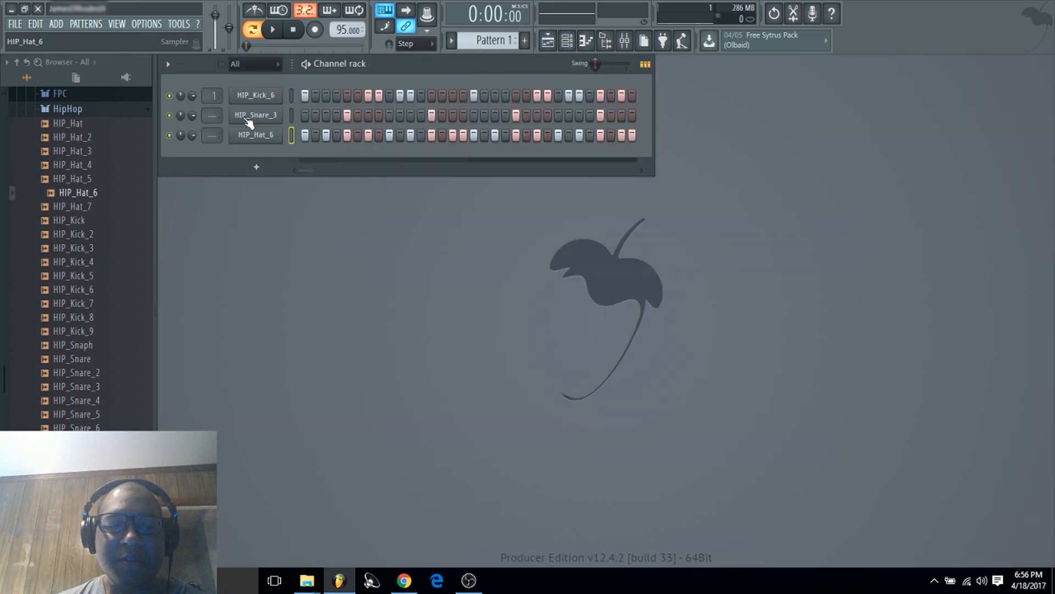
right_click(238, 96)
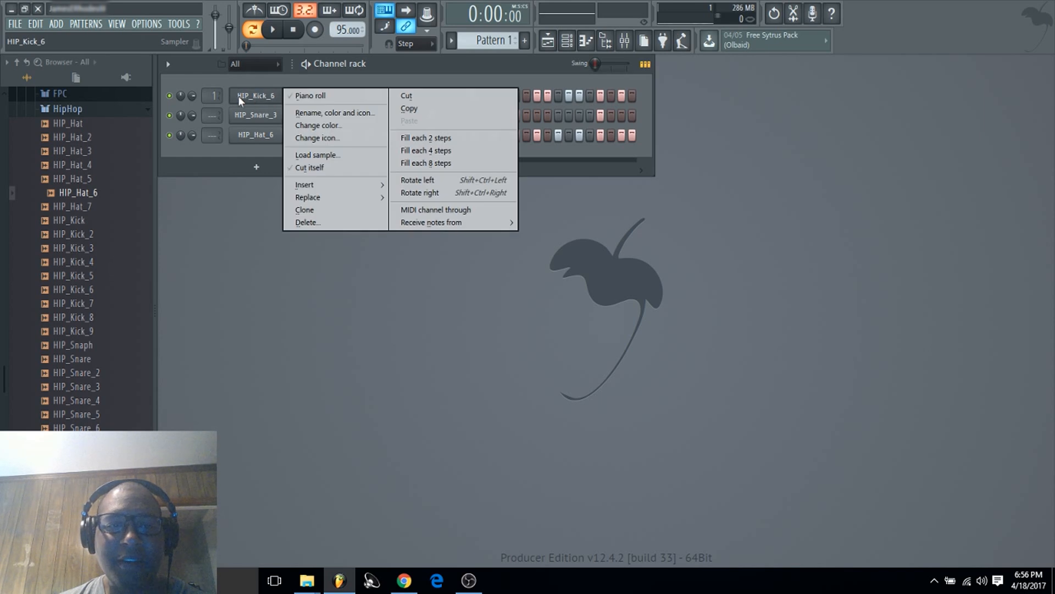
left_click(216, 68)
Color the HIP_Kick_6 channel red and the HIP_Snare_3 channel olive yellow.
right_click(249, 96)
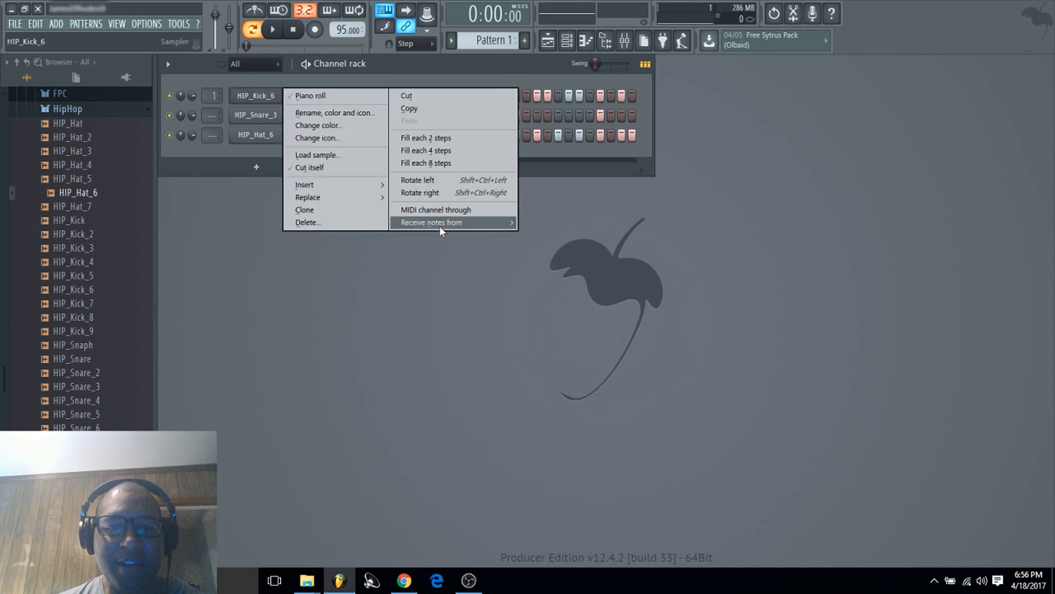
mouse_move(438, 224)
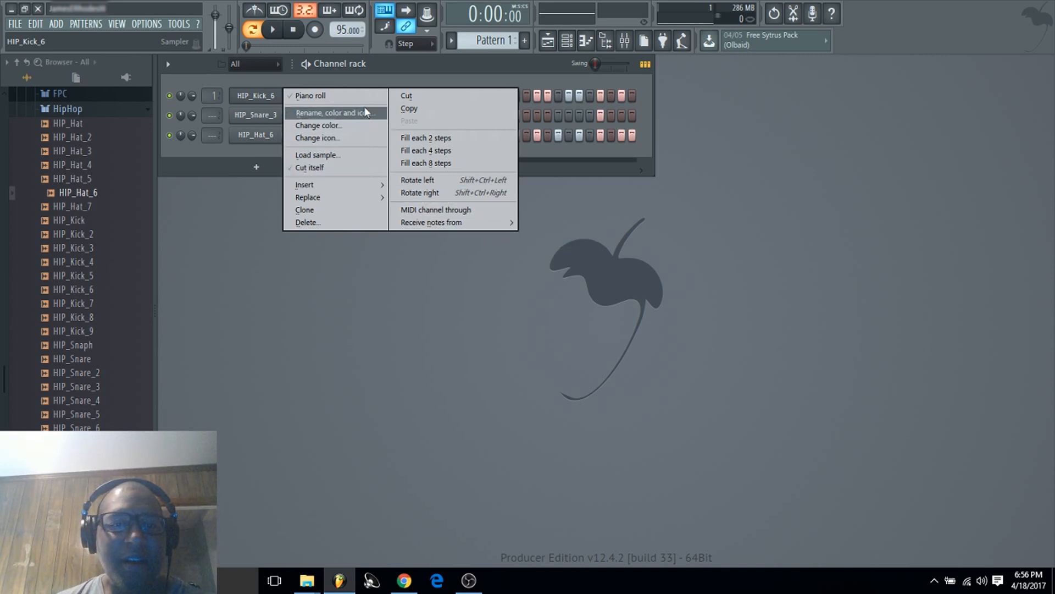
left_click(342, 127)
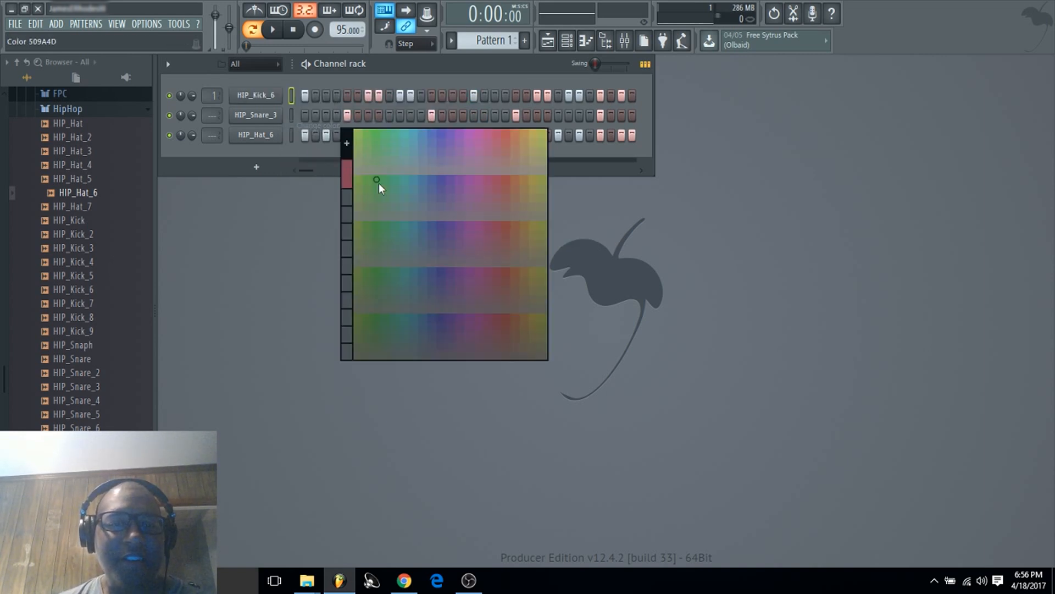
left_click(506, 133)
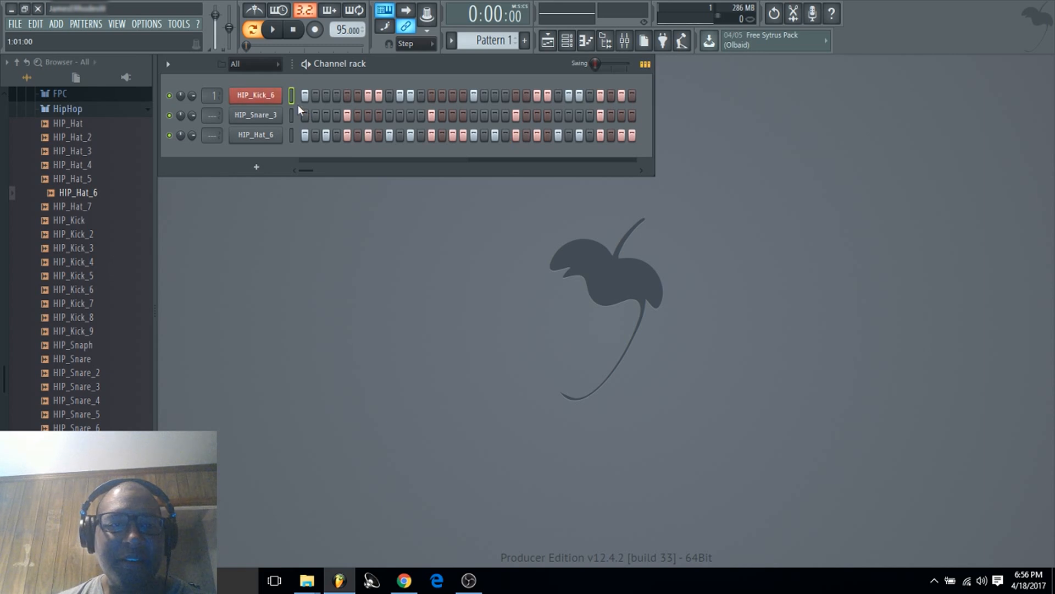
right_click(257, 113)
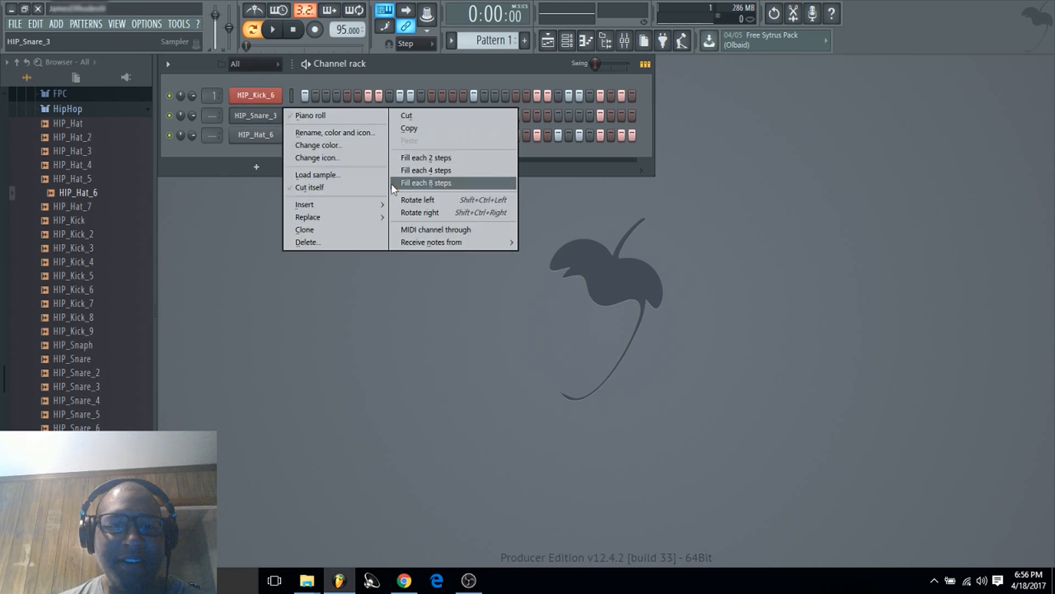
left_click(352, 146)
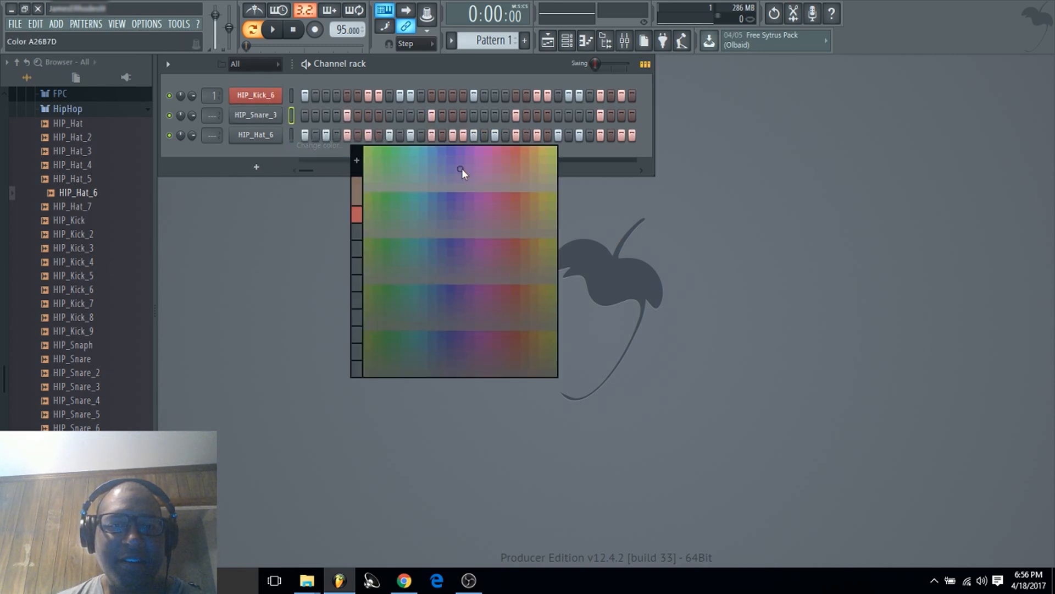
left_click(555, 209)
Color the HIP_Hat_6 channel blue and give it the smiley face icon.
left_click(257, 135)
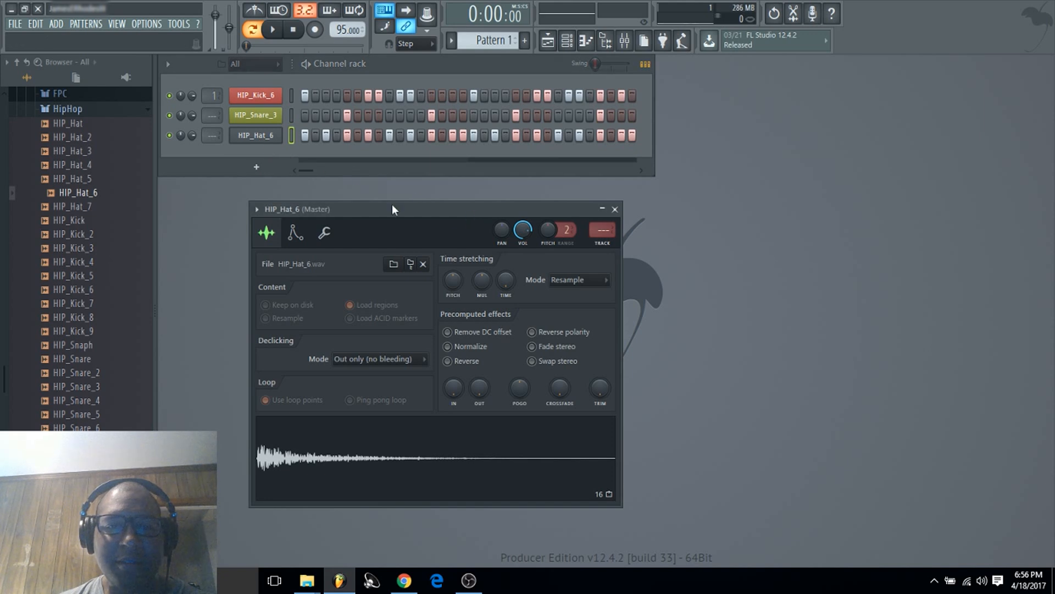
right_click(280, 131)
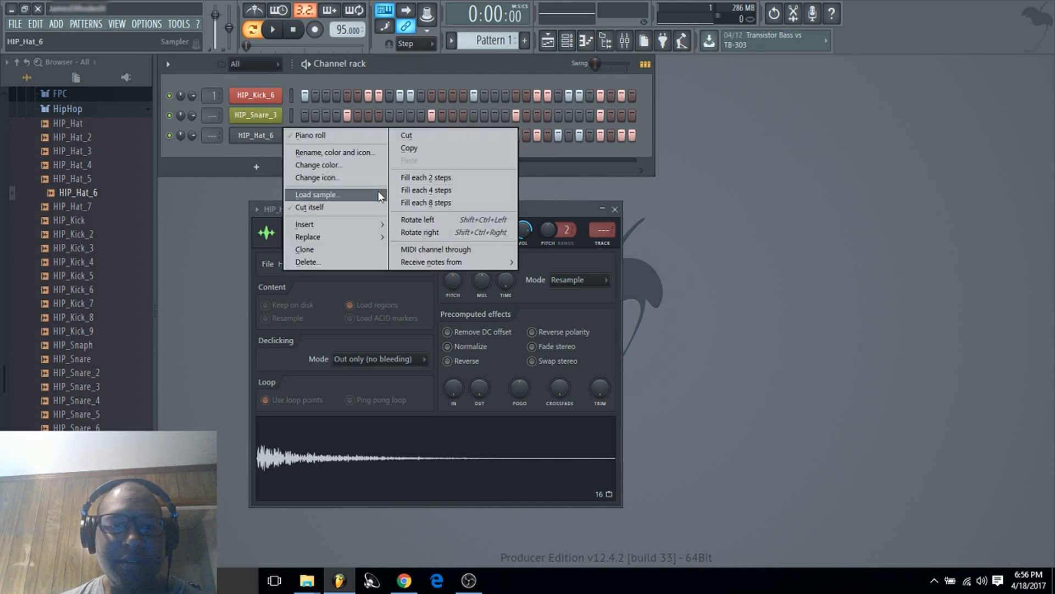
left_click(333, 170)
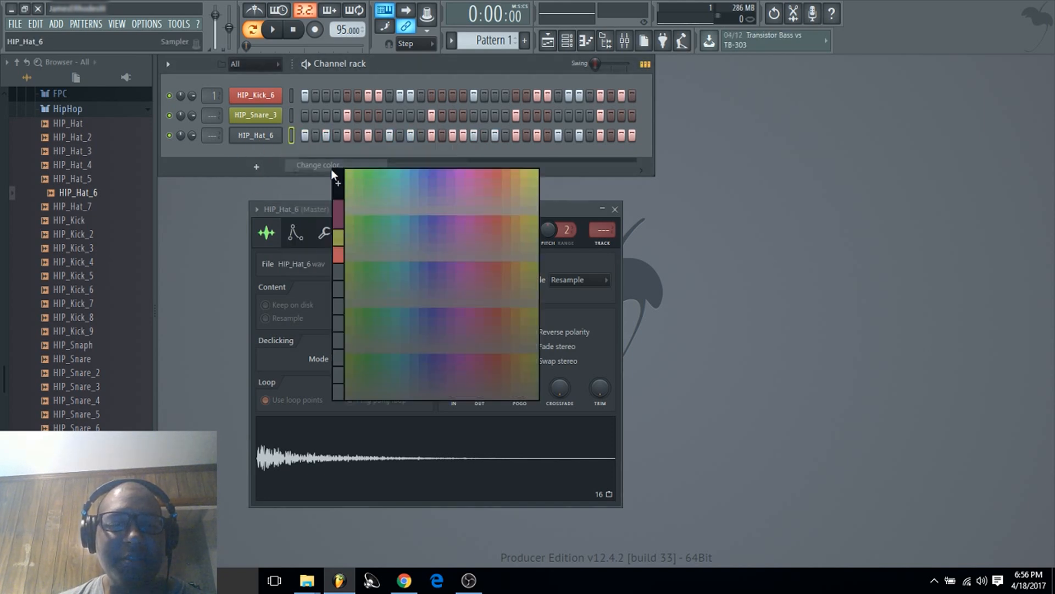
left_click(433, 179)
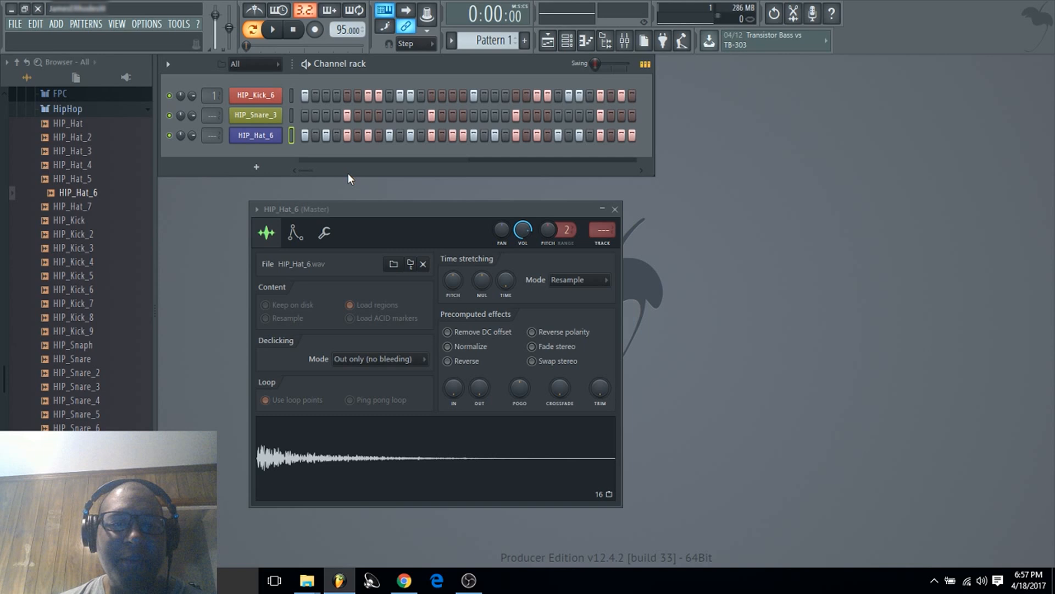
right_click(256, 137)
left_click(308, 177)
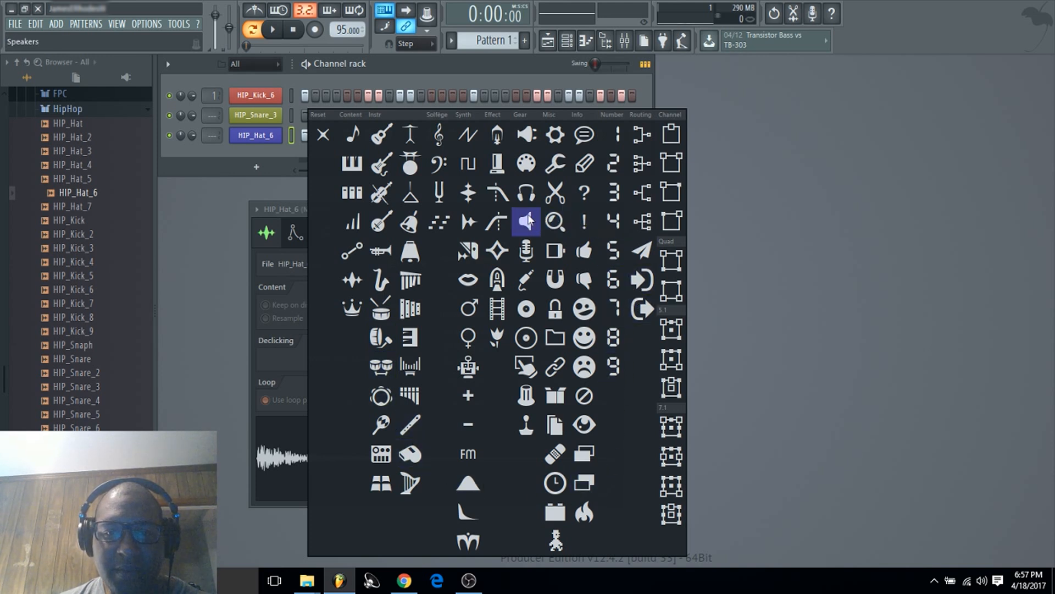
left_click(581, 339)
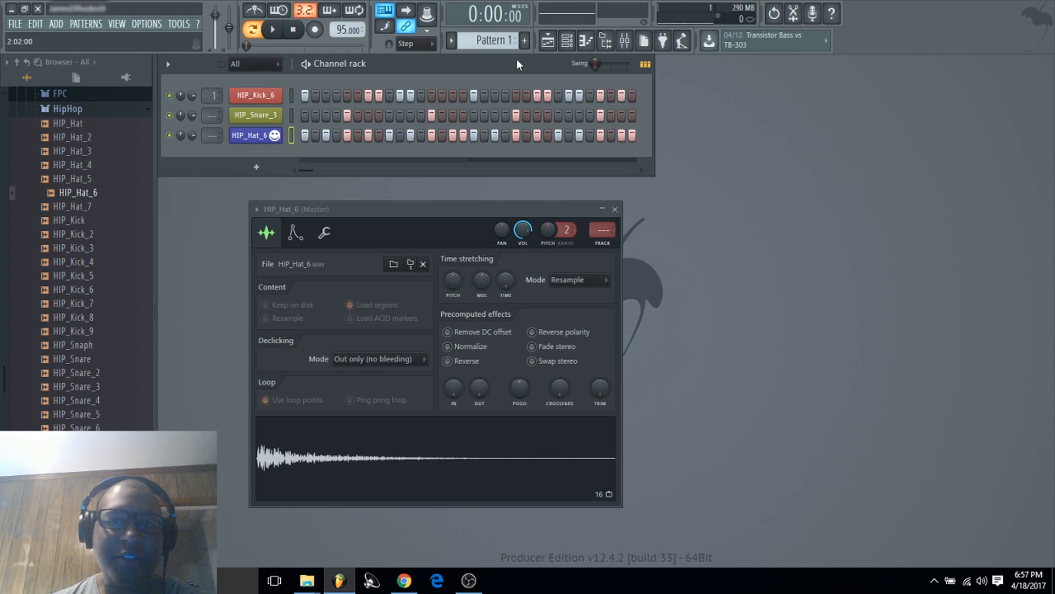
Route the HIP_Snare_3 channel to mixer track 2 and the HIP_Hat_6 channel to mixer track 3.
left_click(212, 118)
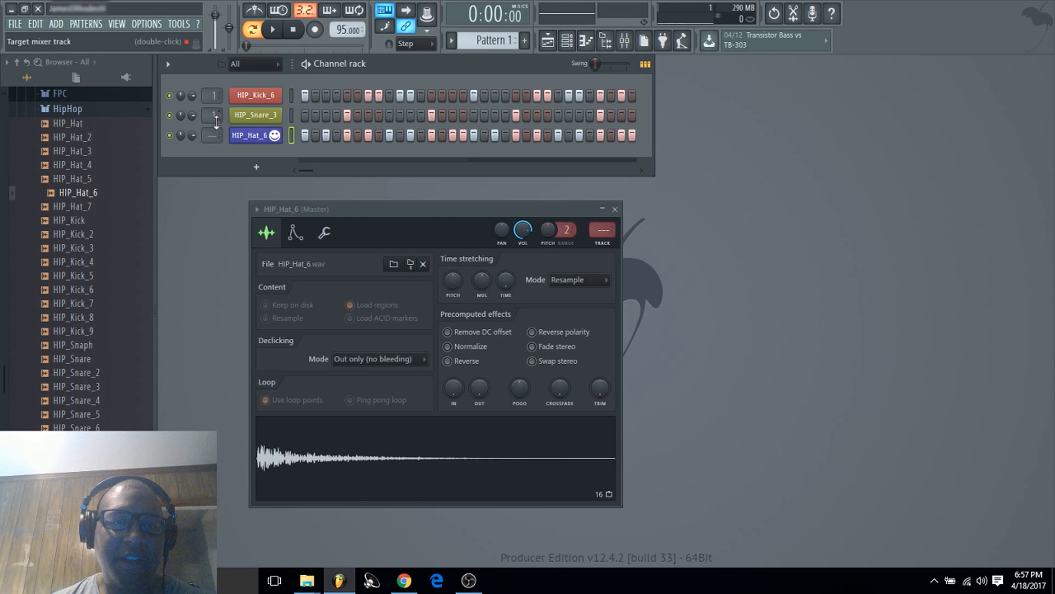
left_click(211, 118)
mouse_move(211, 113)
left_mouse_down()
mouse_move(211, 101)
mouse_move(211, 129)
left_mouse_up()
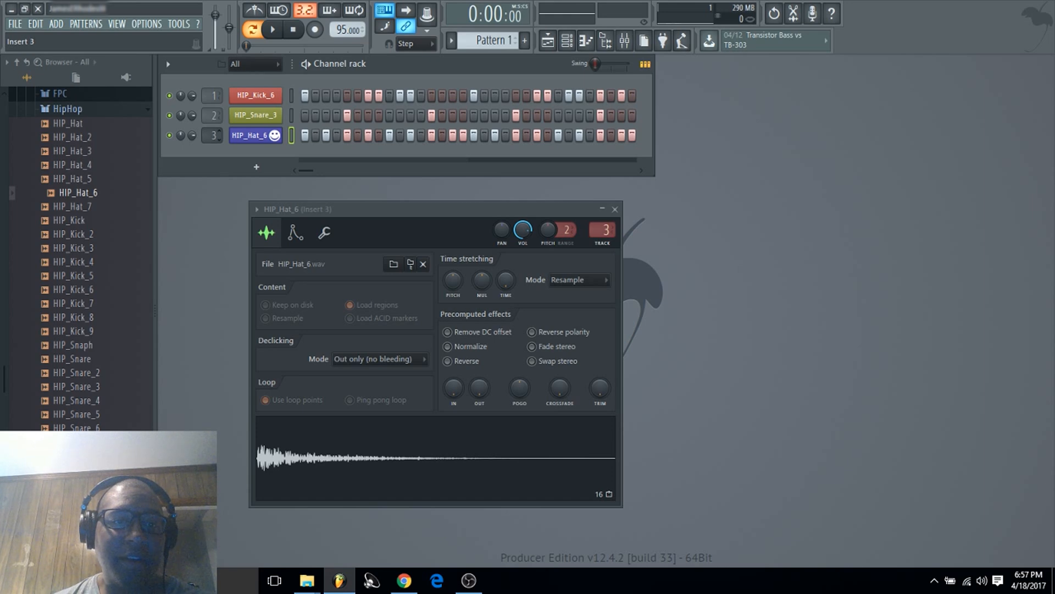
Play Pattern 1 with the mixer open to examine the track levels, then stop and close the mixer and playlist.
left_click(548, 40)
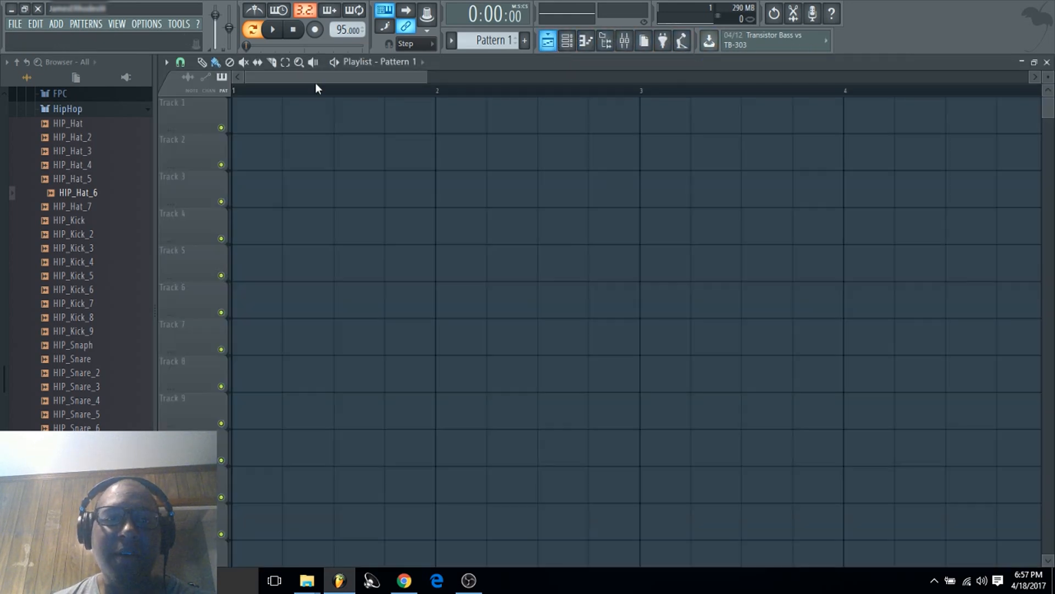
left_click(630, 46)
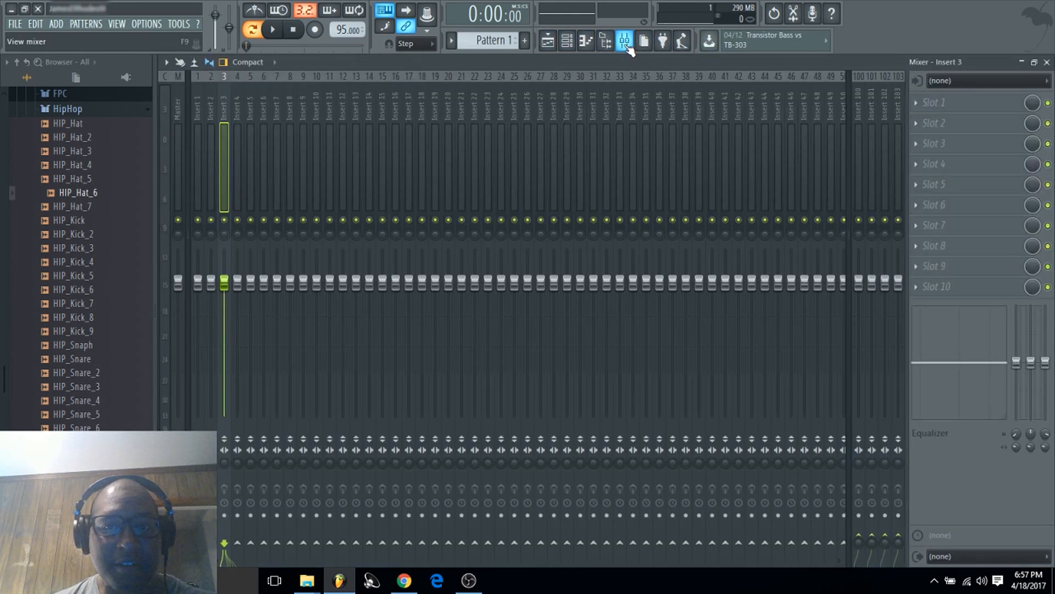
left_click(630, 46)
left_click(630, 46)
left_click(630, 46)
left_click(629, 46)
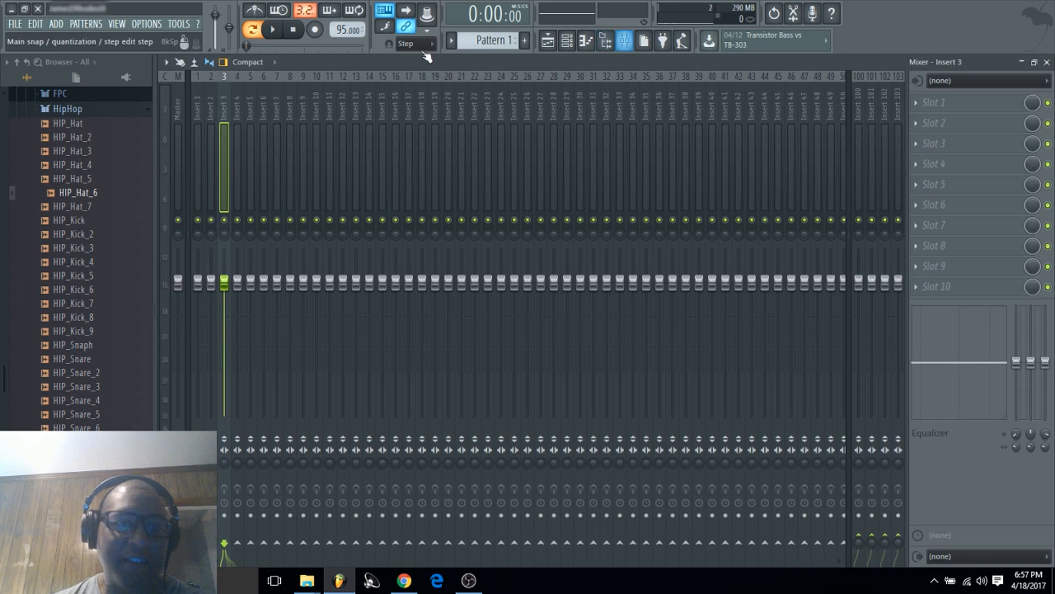
left_click(274, 32)
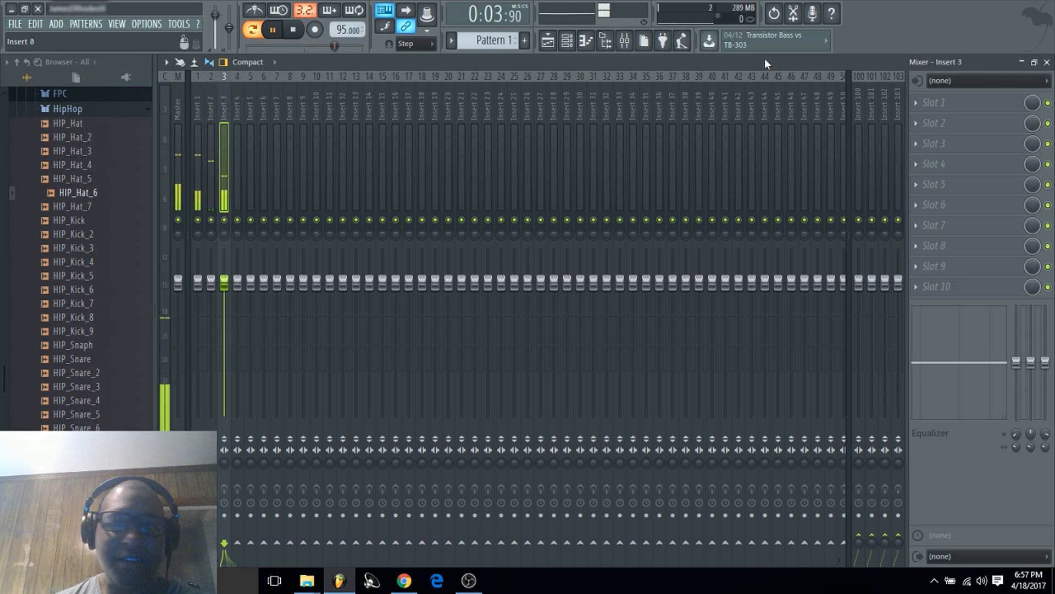
left_click(1047, 62)
key("space")
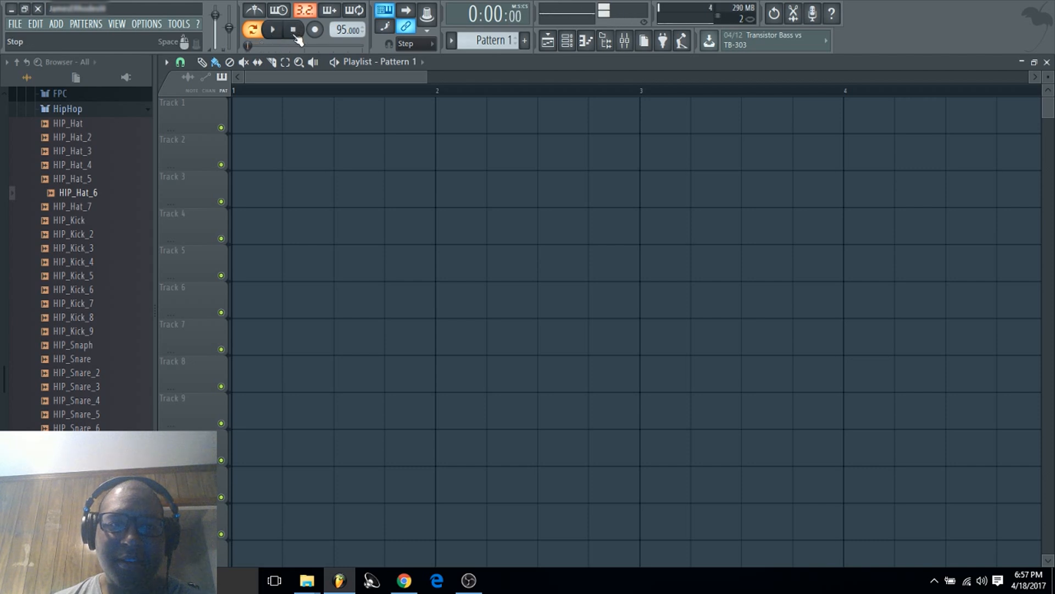
left_click(1047, 62)
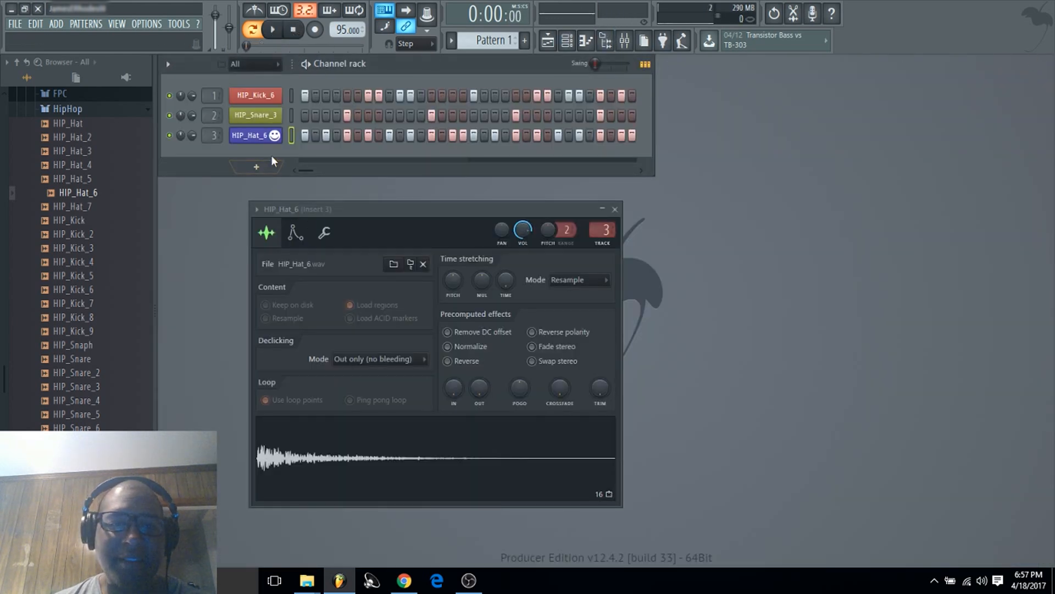
Close the HIP_Hat_6 channel window and clear the mixer track assignments of all three channels.
left_click(613, 210)
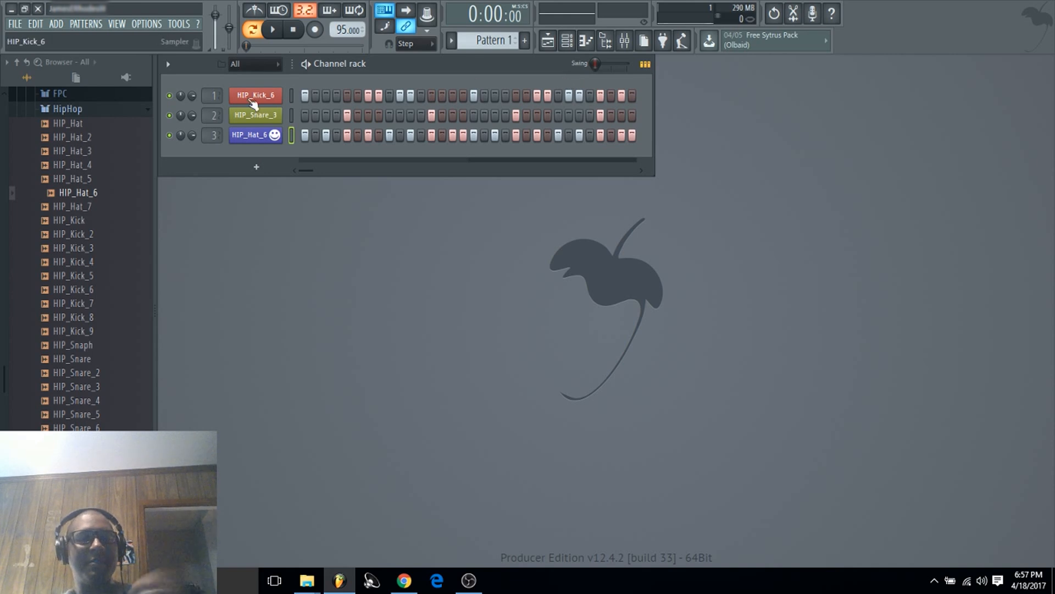
left_click_drag(211, 96, 213, 149)
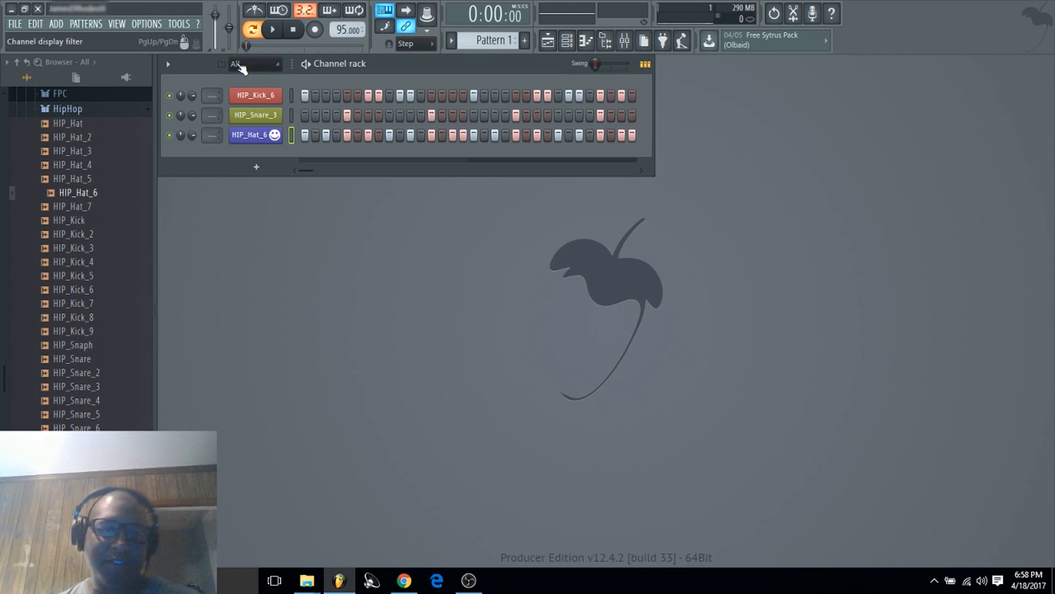
Open the audio settings and choose FL Studio ASIO as the input/output device.
left_click(138, 25)
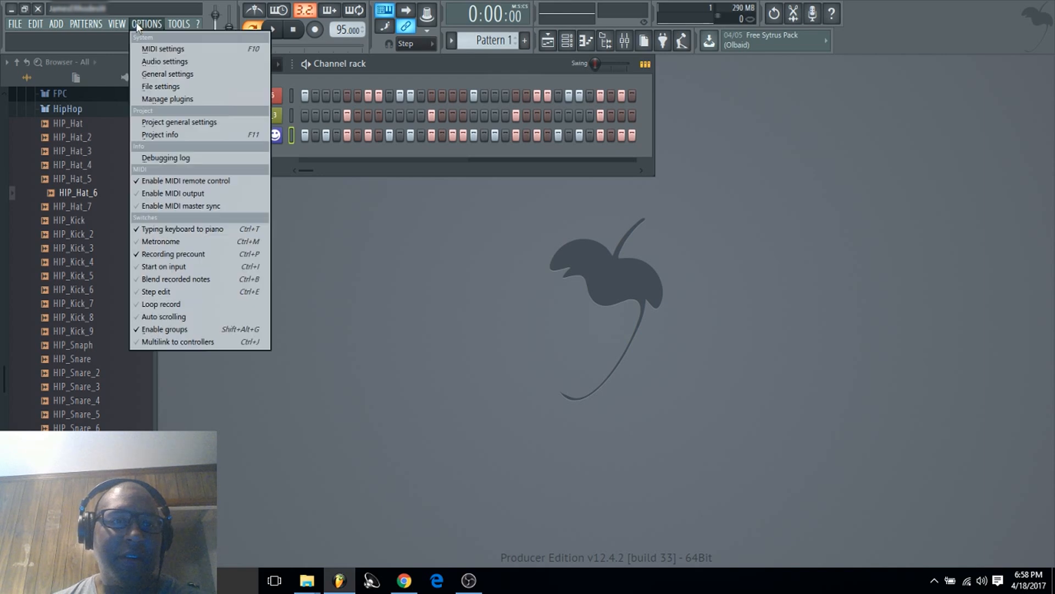
left_click(159, 62)
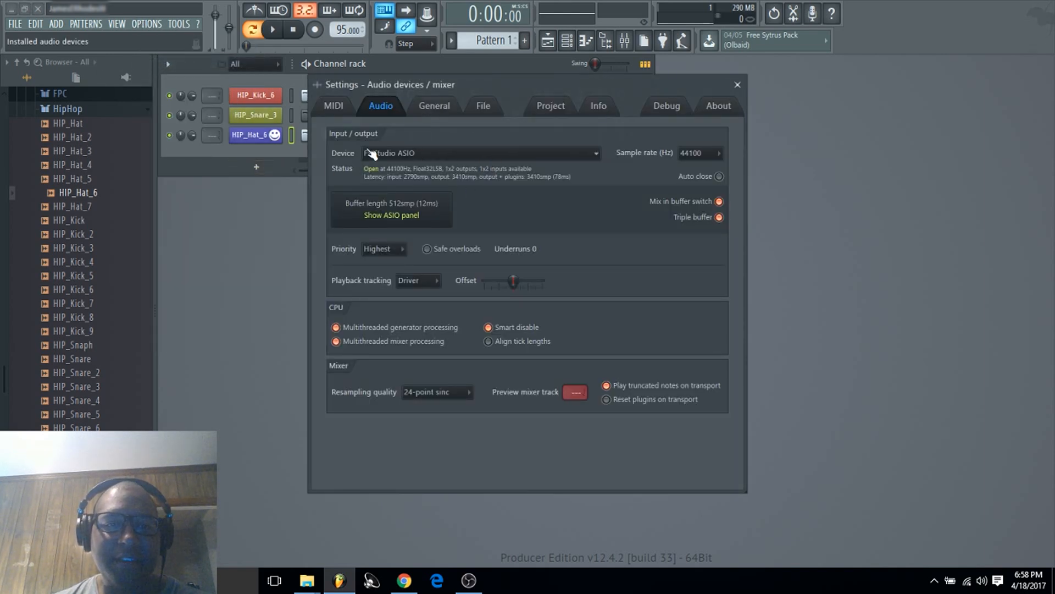
left_click(409, 155)
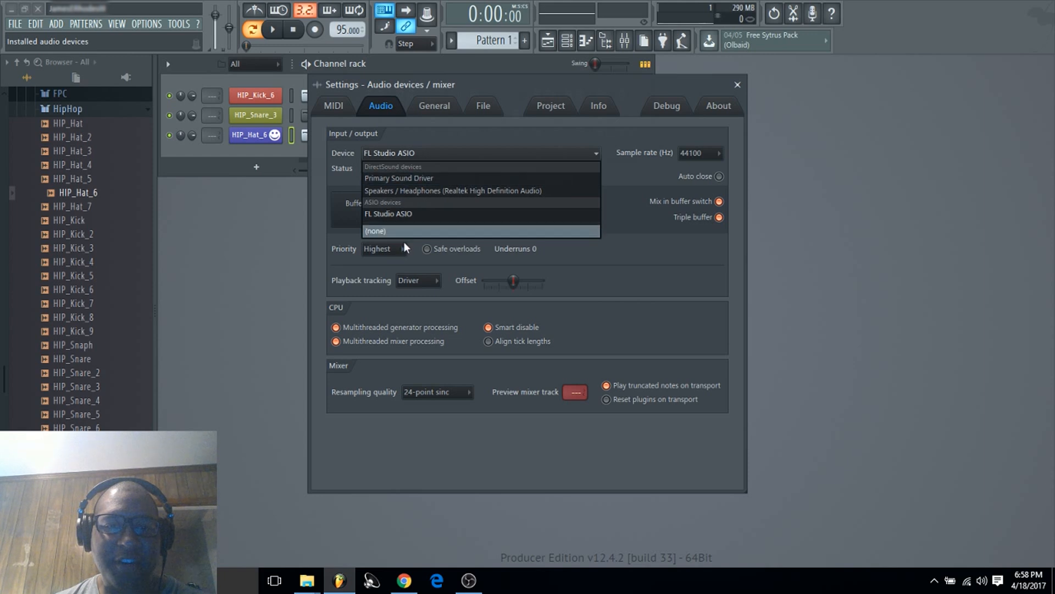
left_click(407, 216)
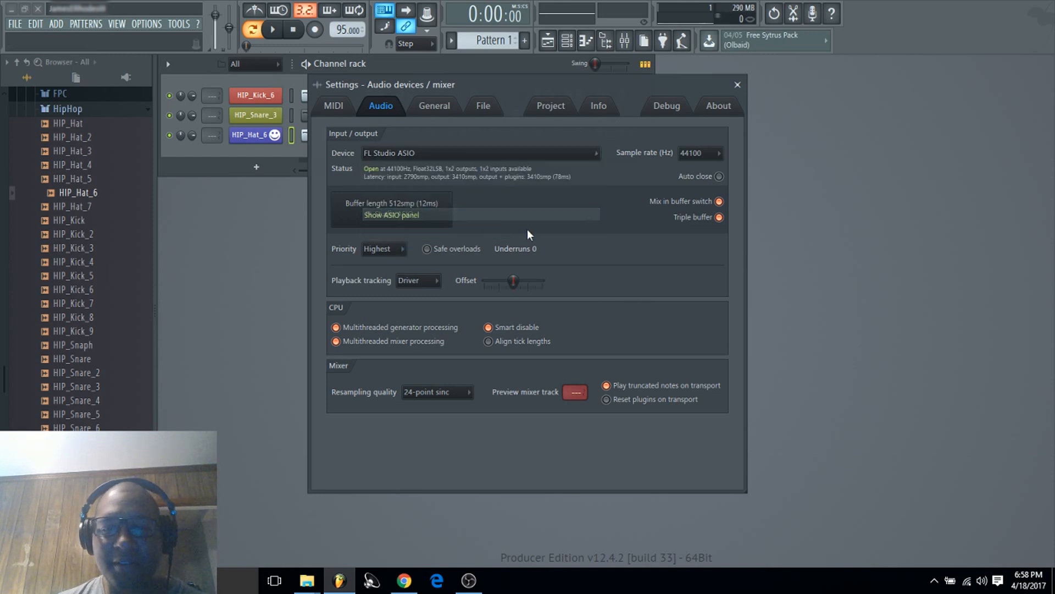
Close the audio settings and give the HIP_Kick_6 channel the round MIDI connector icon from the Gear group.
left_click(738, 85)
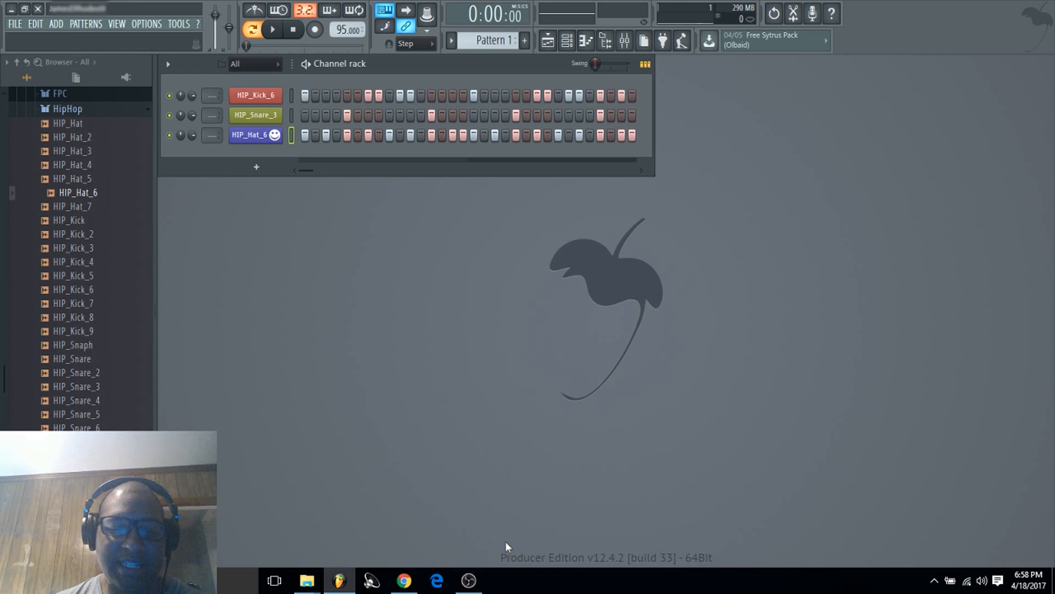
right_click(256, 97)
left_click(325, 137)
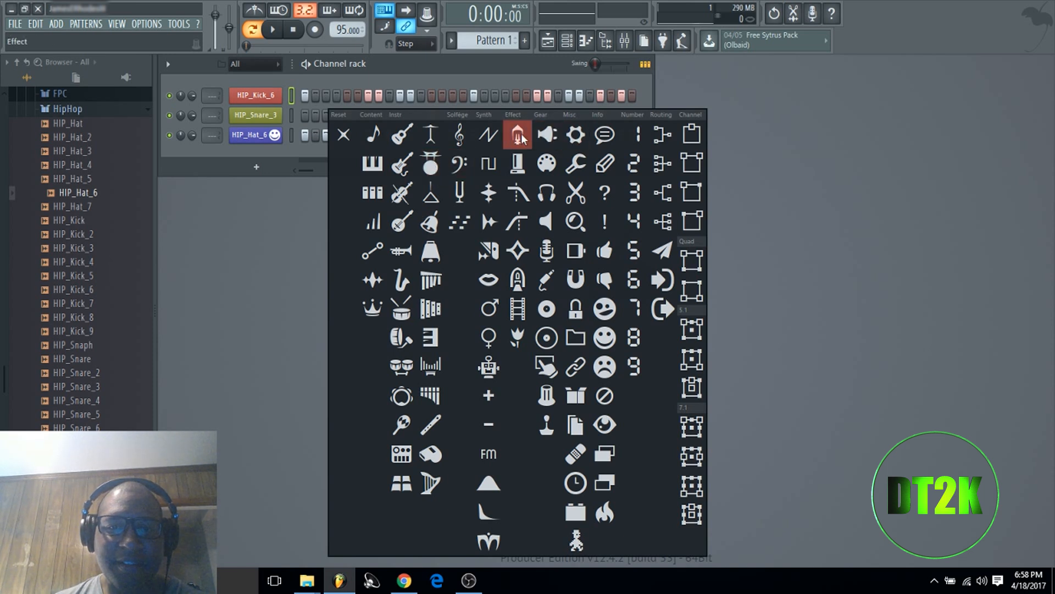
left_click(546, 163)
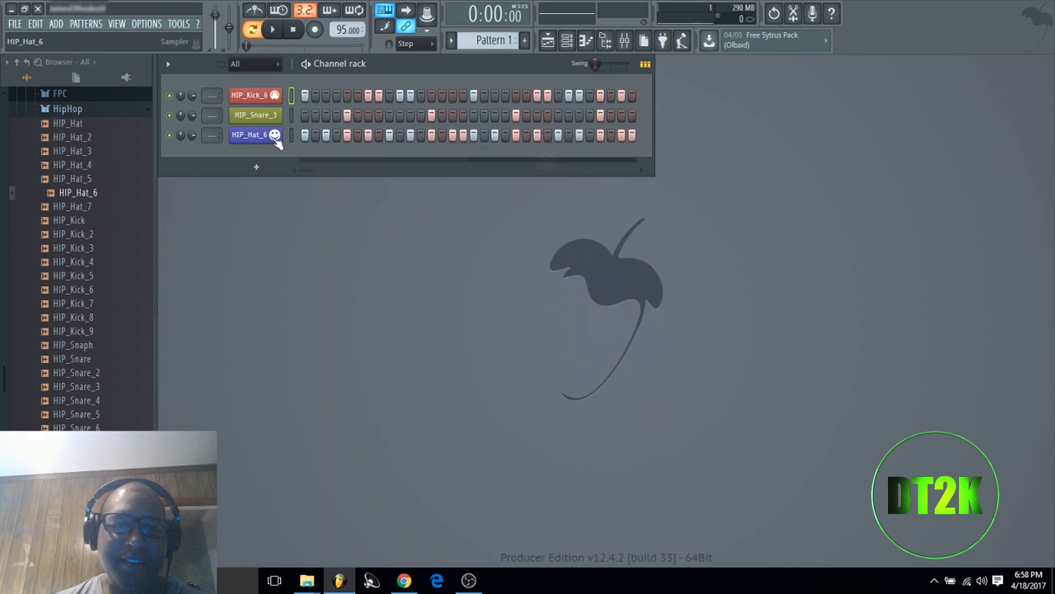
Open the HIP_Kick_6 channel settings and place the window just below the channel rack.
left_click(256, 95)
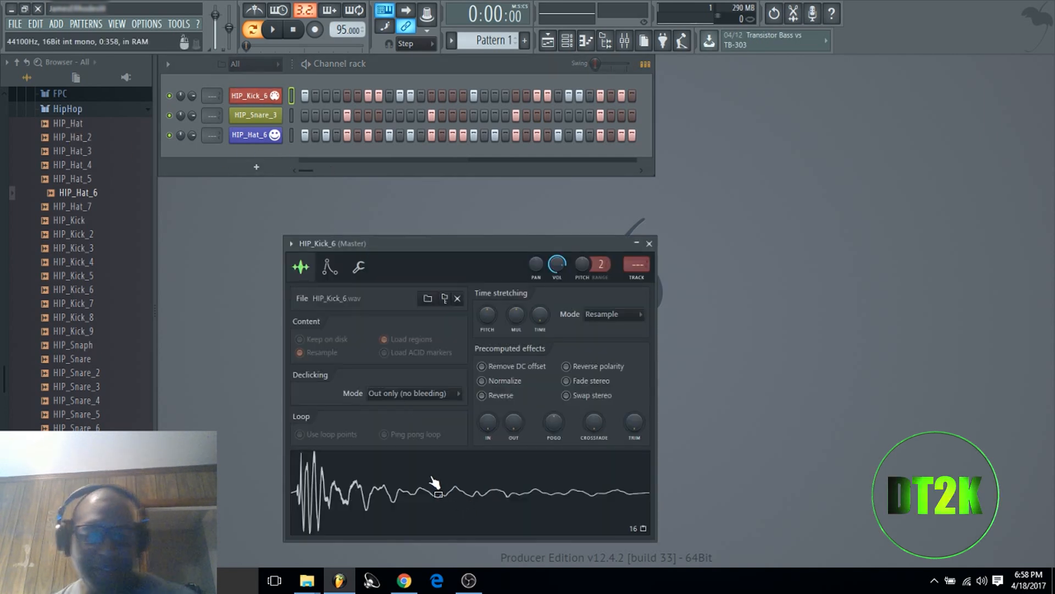
left_click_drag(437, 242, 529, 196)
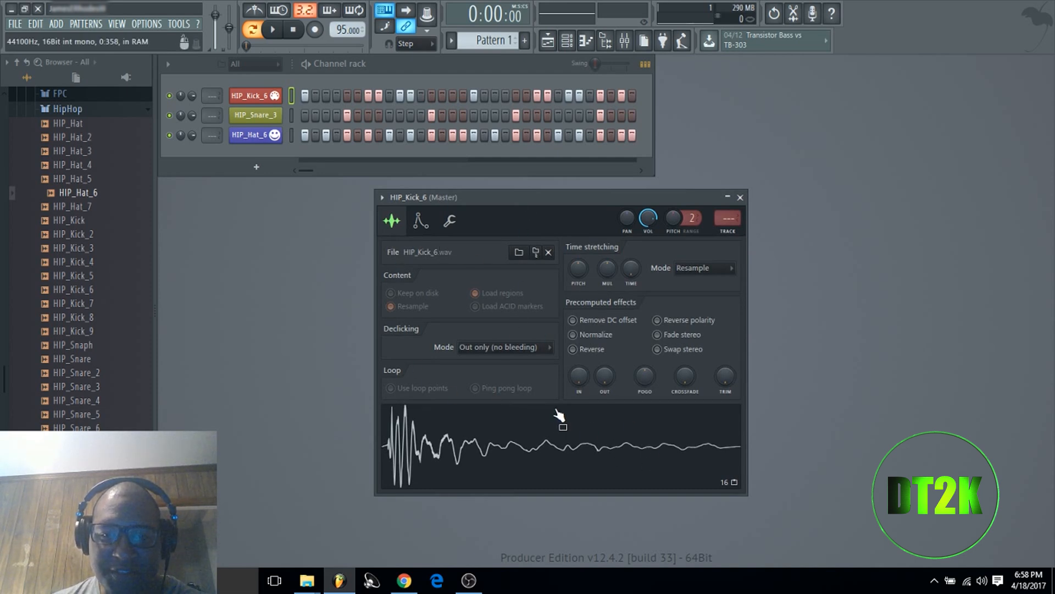
Try the Reverse effect on the kick sample, switching it on and off again.
left_click(573, 349)
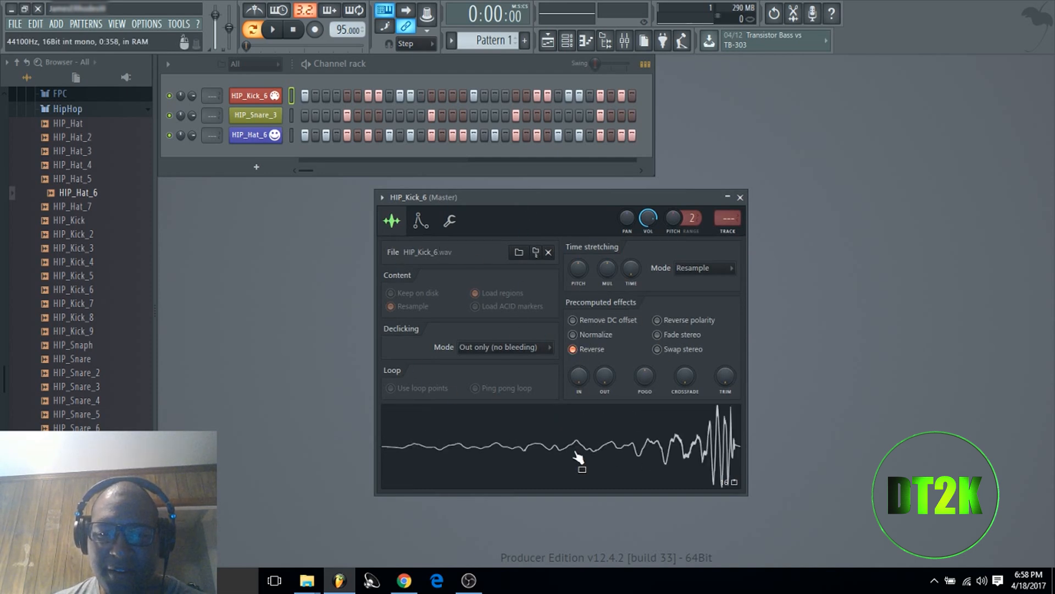
left_click(574, 350)
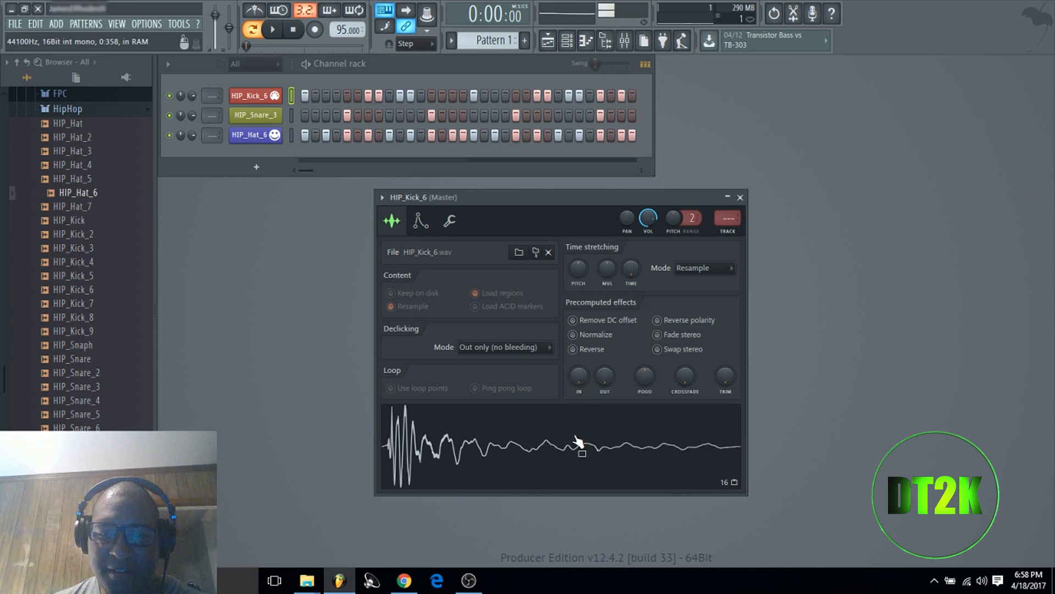
left_click(583, 350)
left_click(586, 352)
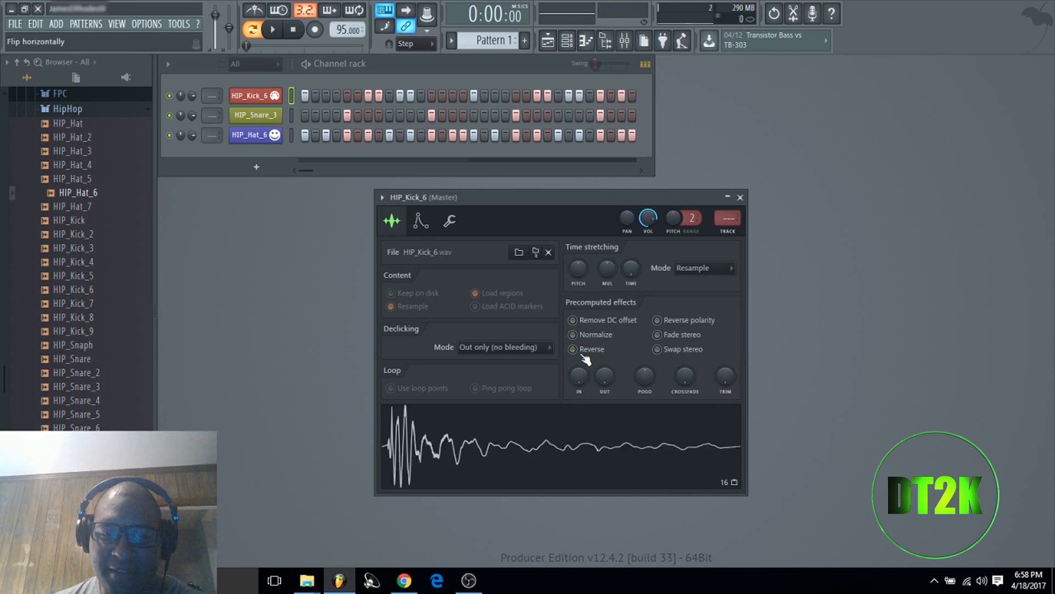
Switch the kick's declicking mode to Crossfade (bleeding) and back to Out only (no bleeding).
left_click(532, 347)
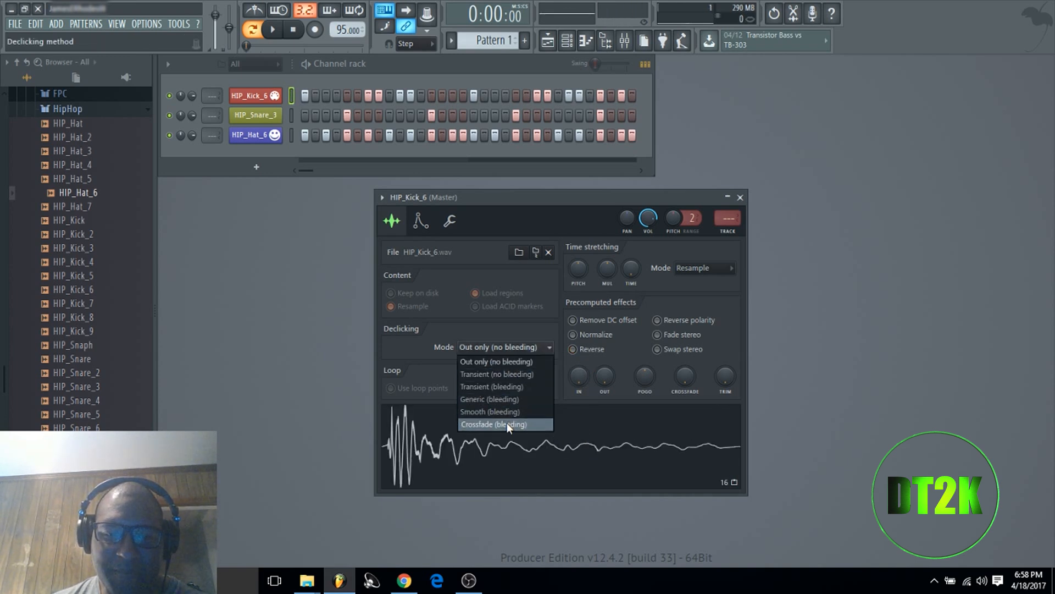
left_click(506, 423)
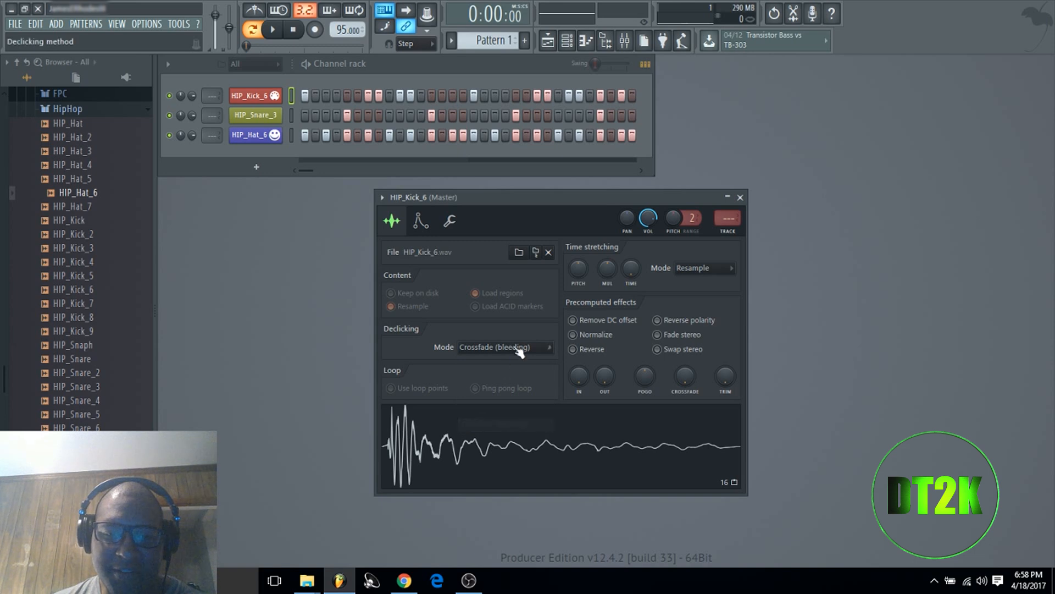
left_click(522, 347)
left_click(509, 361)
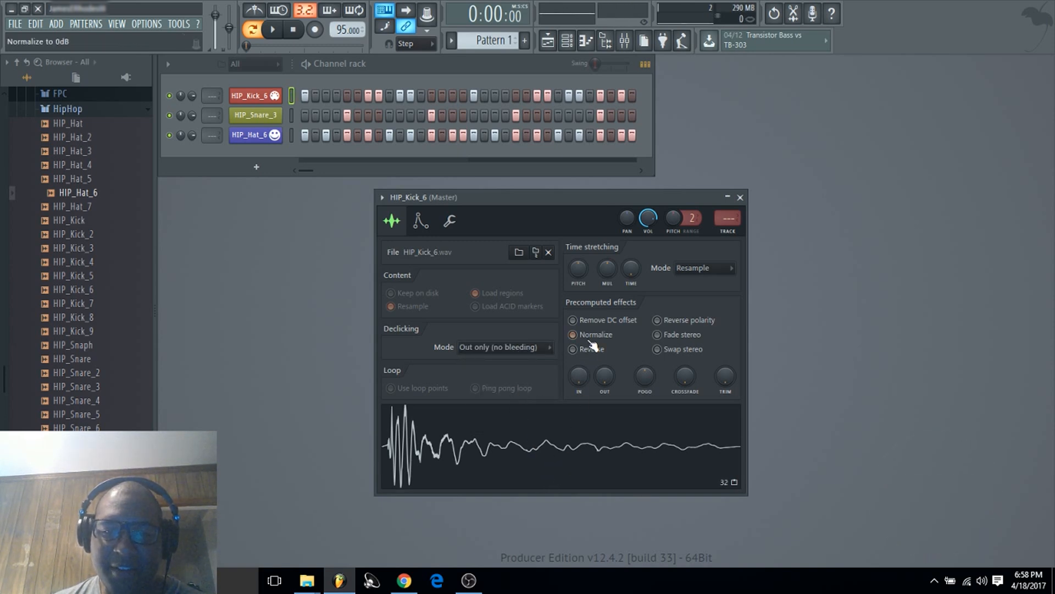
Try the Normalize, Fade stereo and Swap stereo effects on the kick sample, auditioning it and turning them off again.
left_click(600, 324)
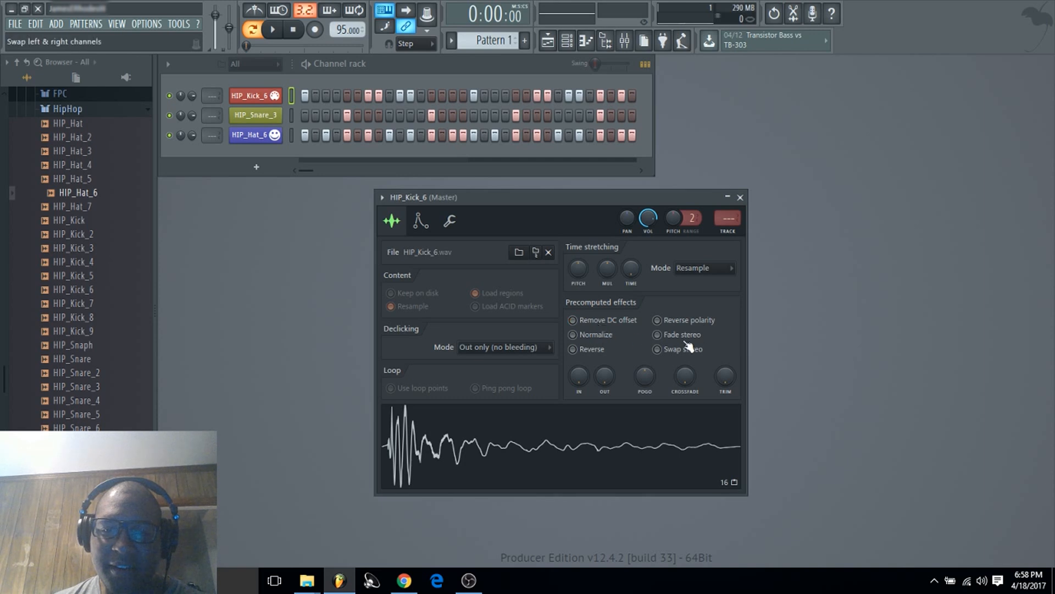
left_click(679, 334)
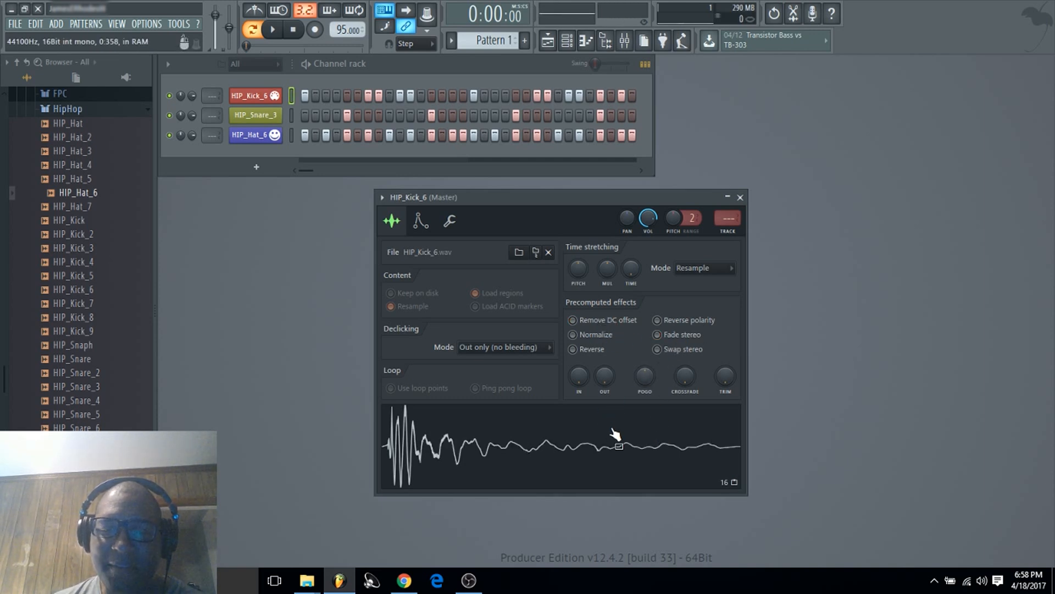
left_click(681, 334)
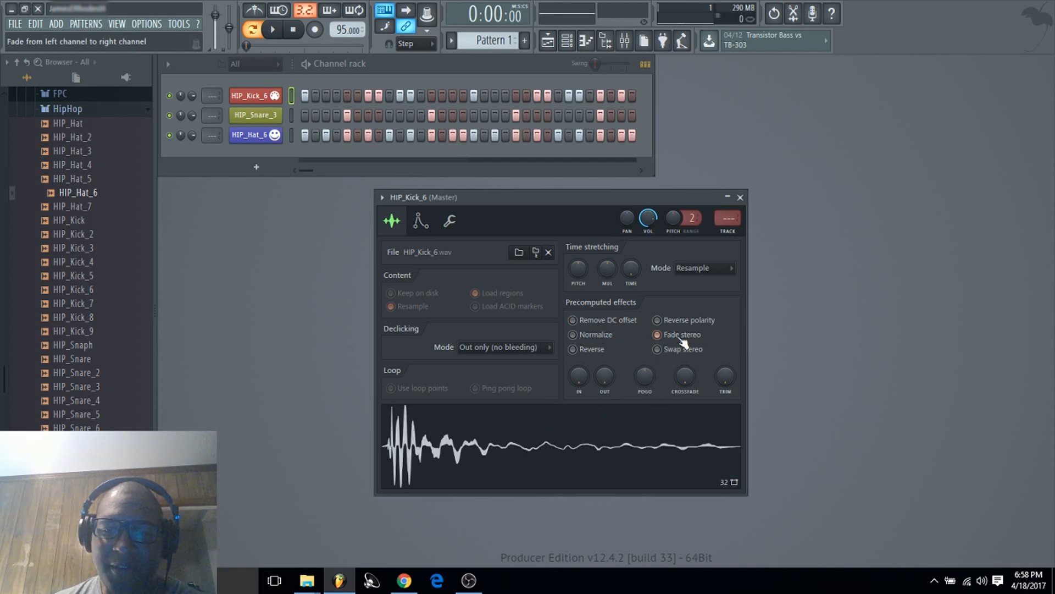
left_click(508, 448)
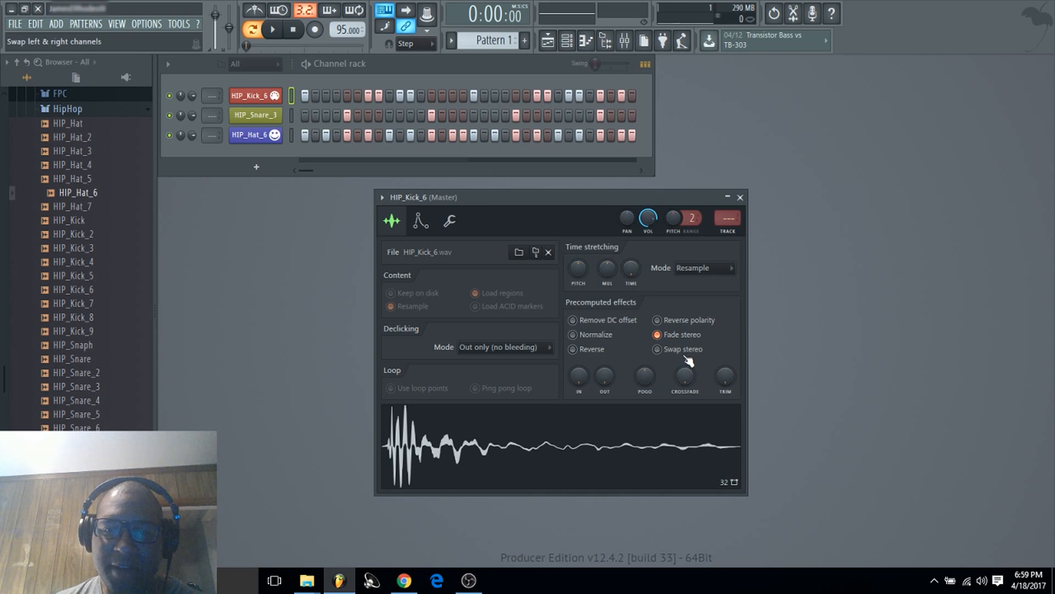
left_click(641, 448)
left_click(641, 450)
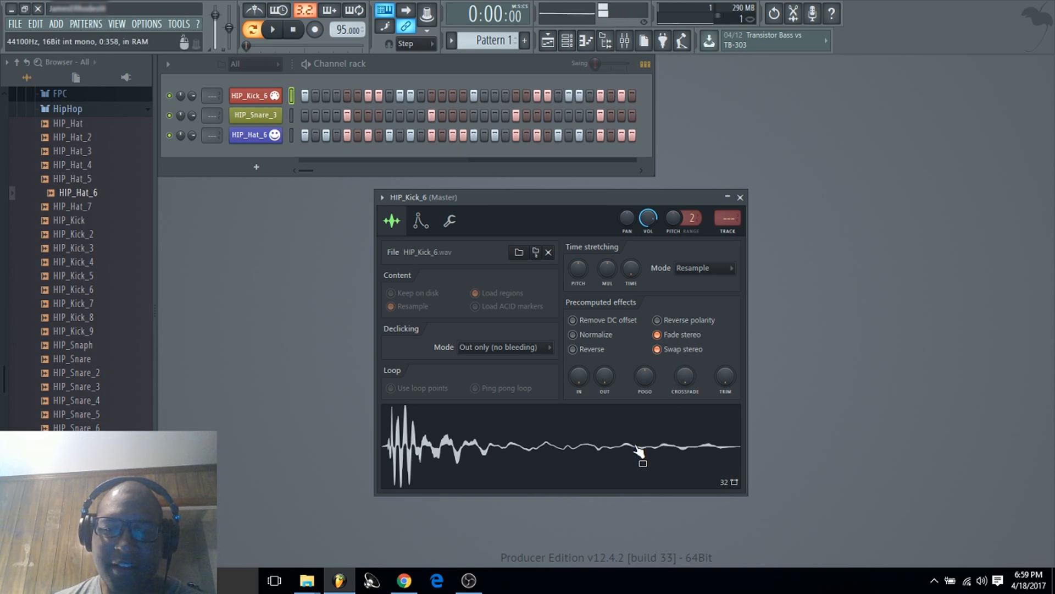
left_click(641, 448)
left_click(657, 334)
left_click(657, 349)
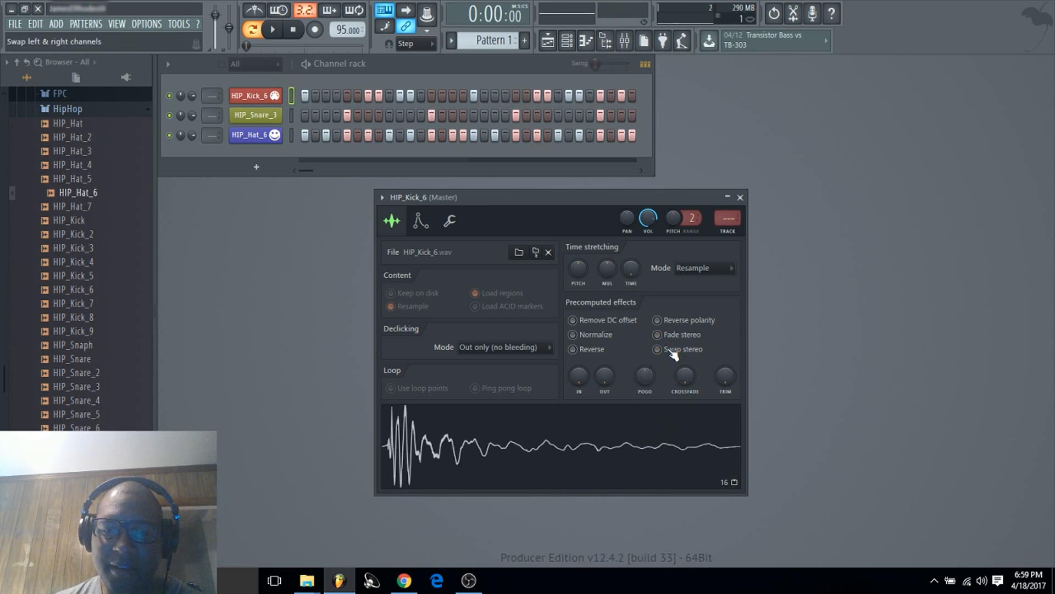
left_click(667, 440)
Try the Trim and Pogo effects on the kick sample and reset Pogo to its default.
left_click_drag(725, 376, 725, 398)
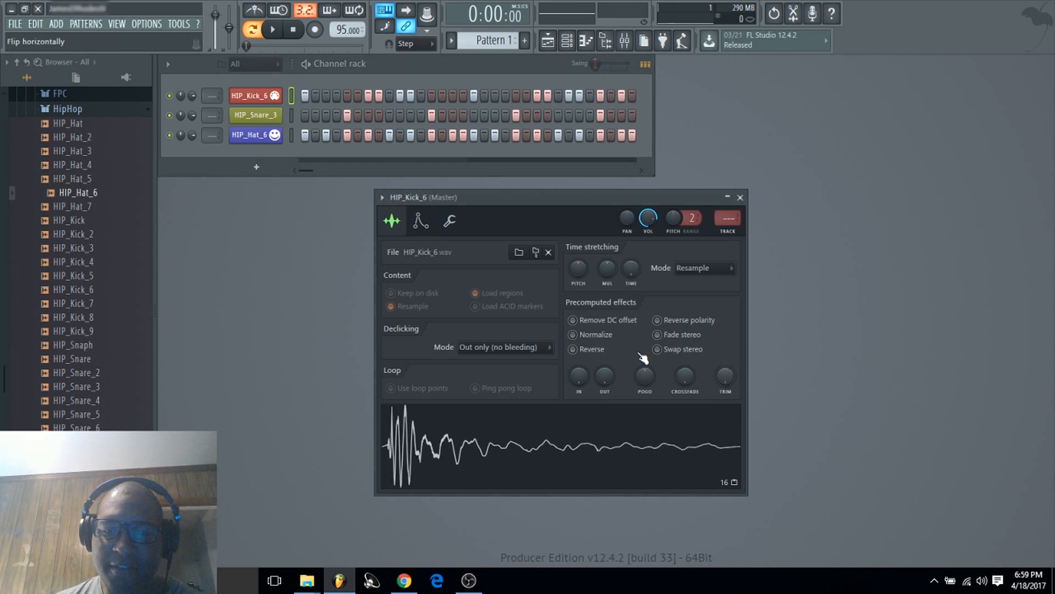
left_click_drag(644, 376, 644, 354)
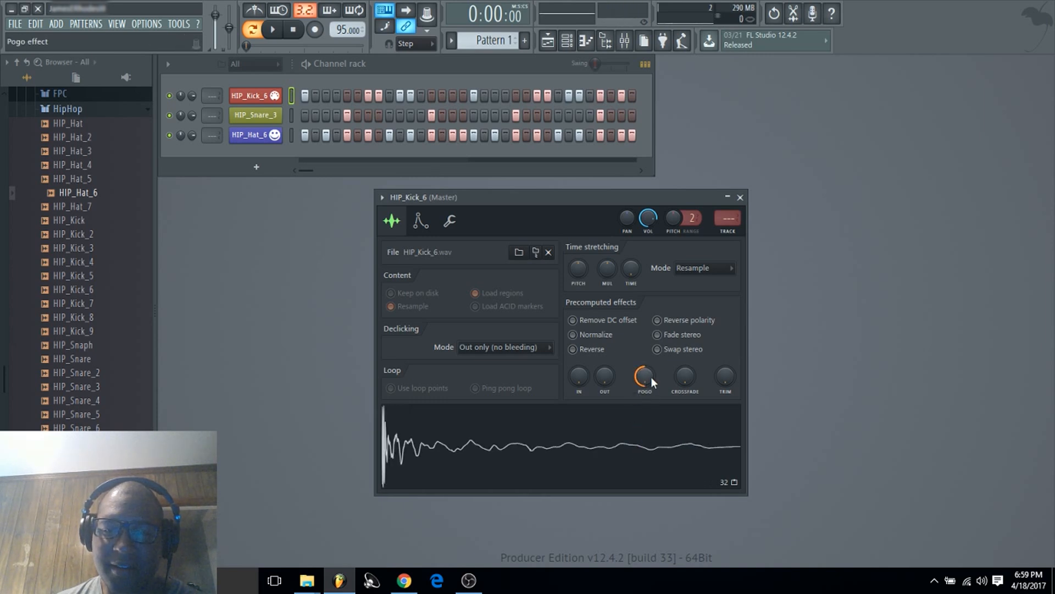
right_click(647, 376)
left_click(662, 381)
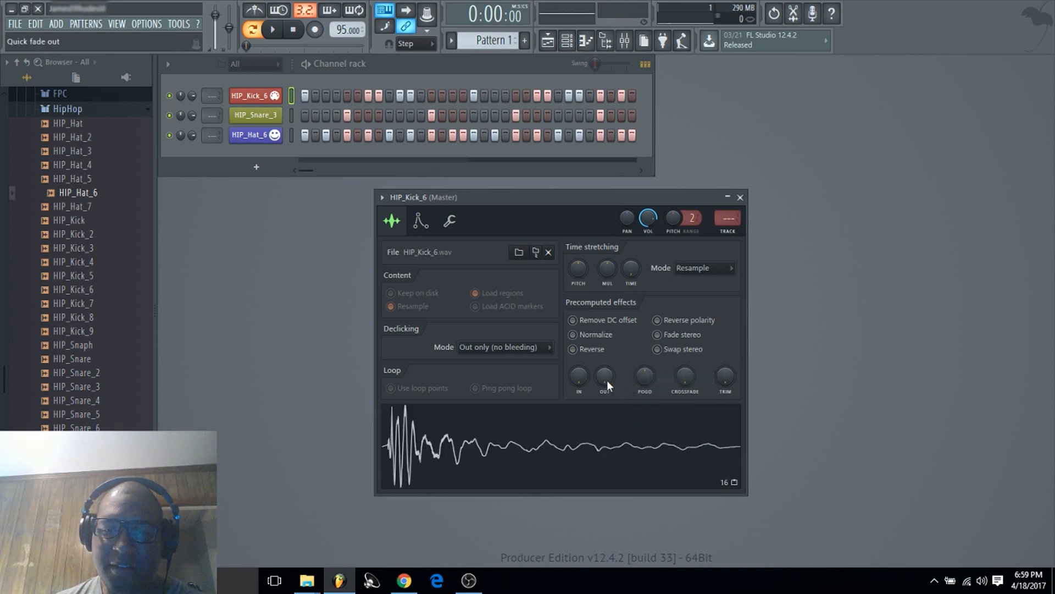
Try the fade-in and fade-out amounts on the kick sample and return both to zero.
left_click_drag(578, 376, 577, 409)
left_click_drag(602, 375, 602, 343)
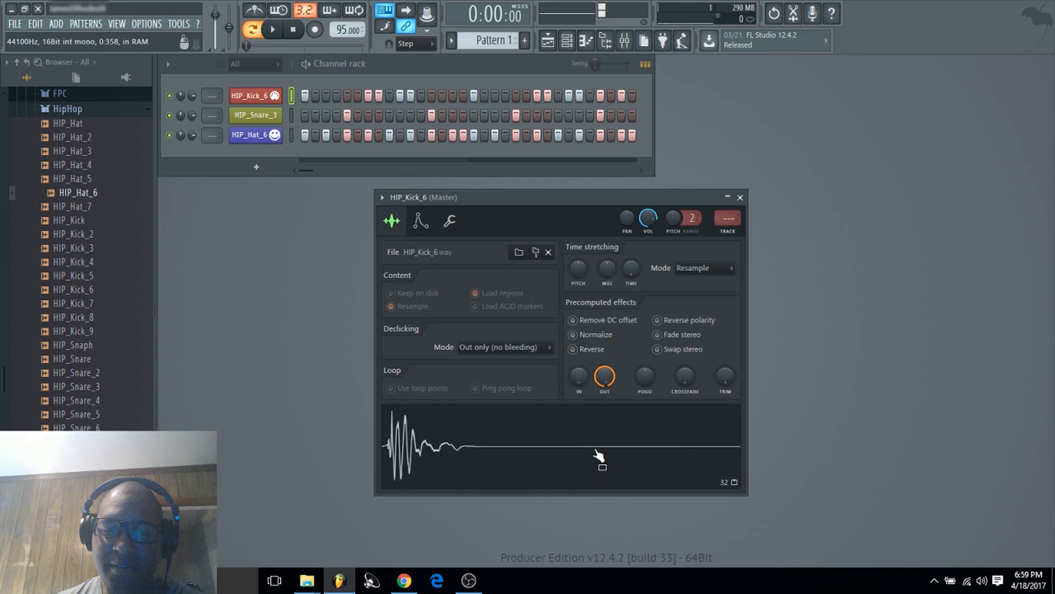
left_click_drag(604, 394, 605, 418)
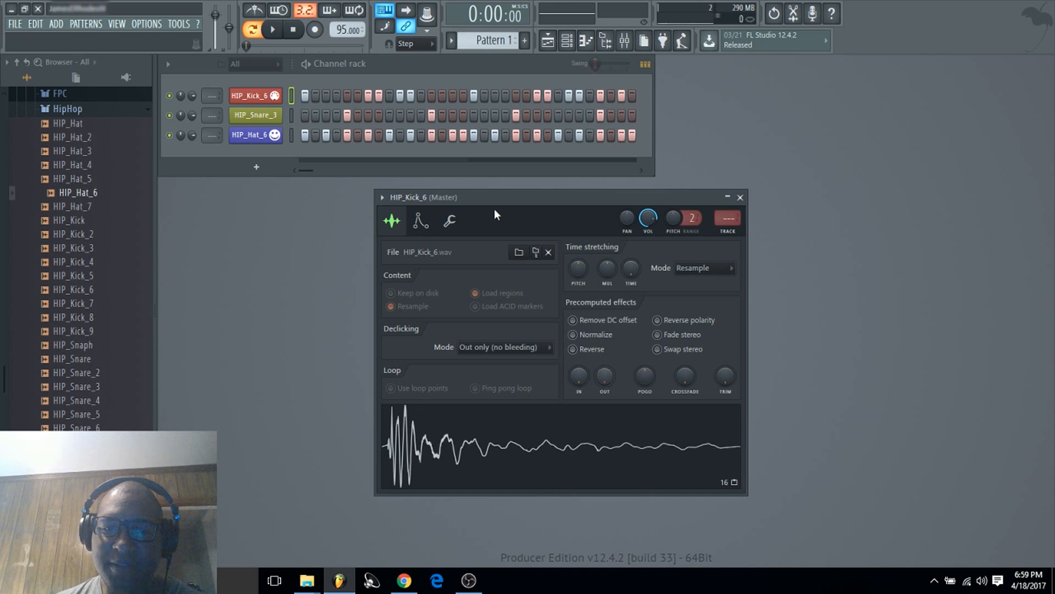
Open the kick's envelope settings and examine the Panning and Volume controls.
left_click(420, 220)
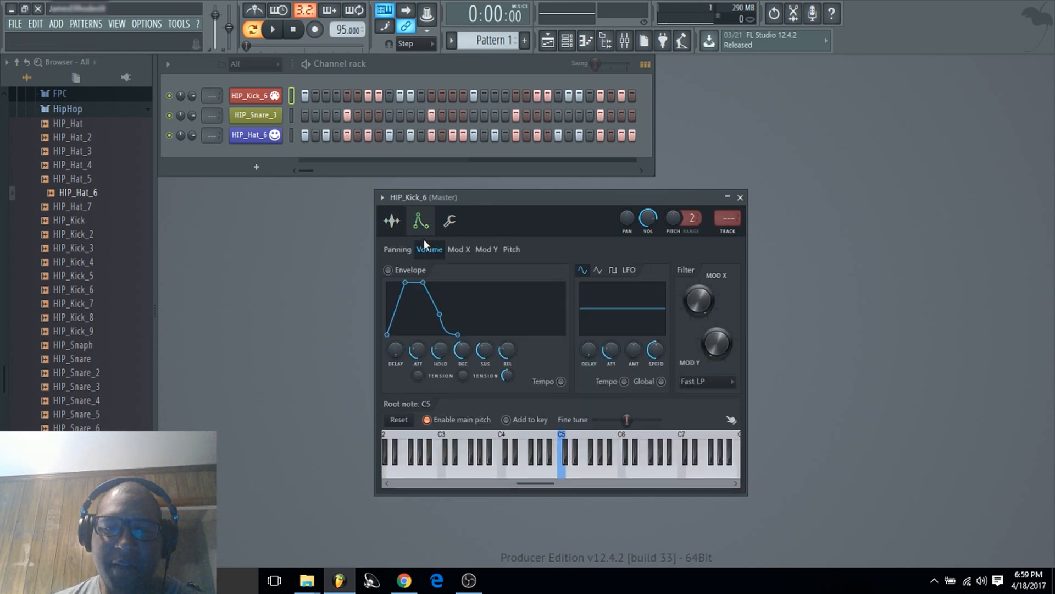
left_click(398, 251)
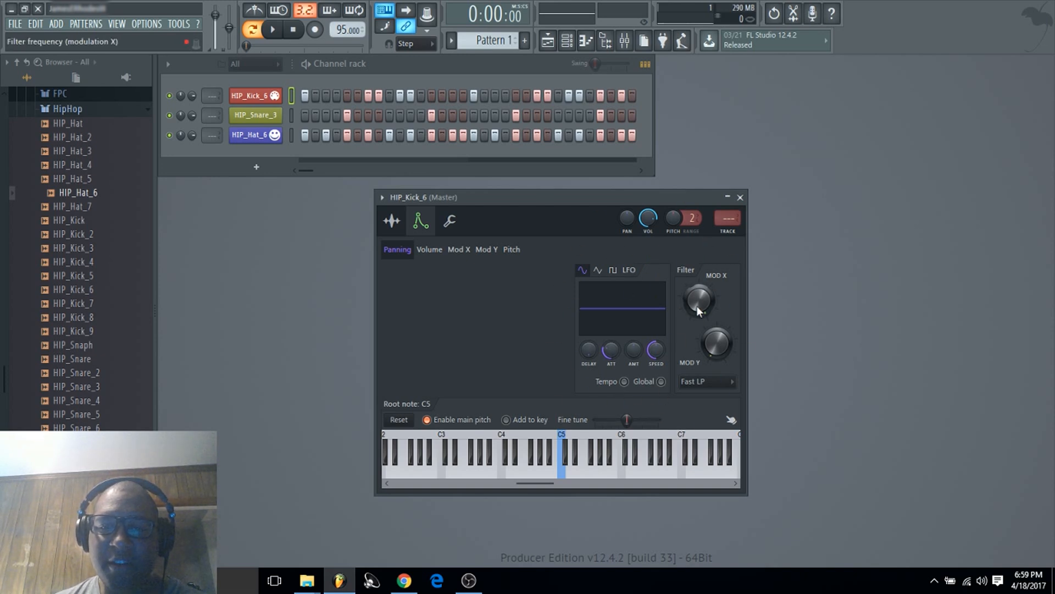
left_click(429, 251)
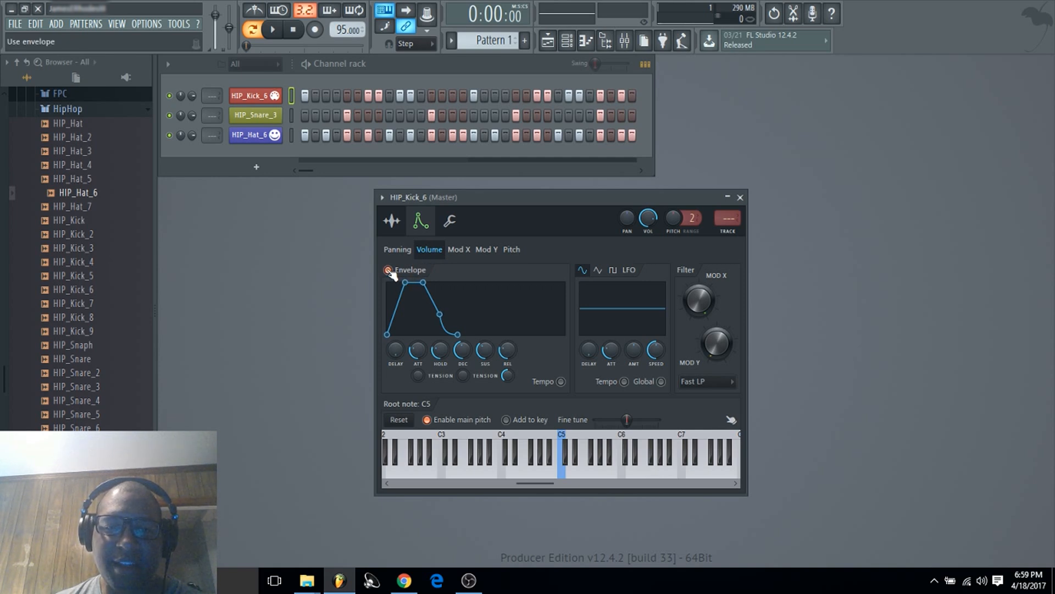
Try the kick's volume envelope with the attack at minimum, audition note C5 and disable the envelope.
left_click_drag(424, 347, 421, 358)
left_click(564, 470)
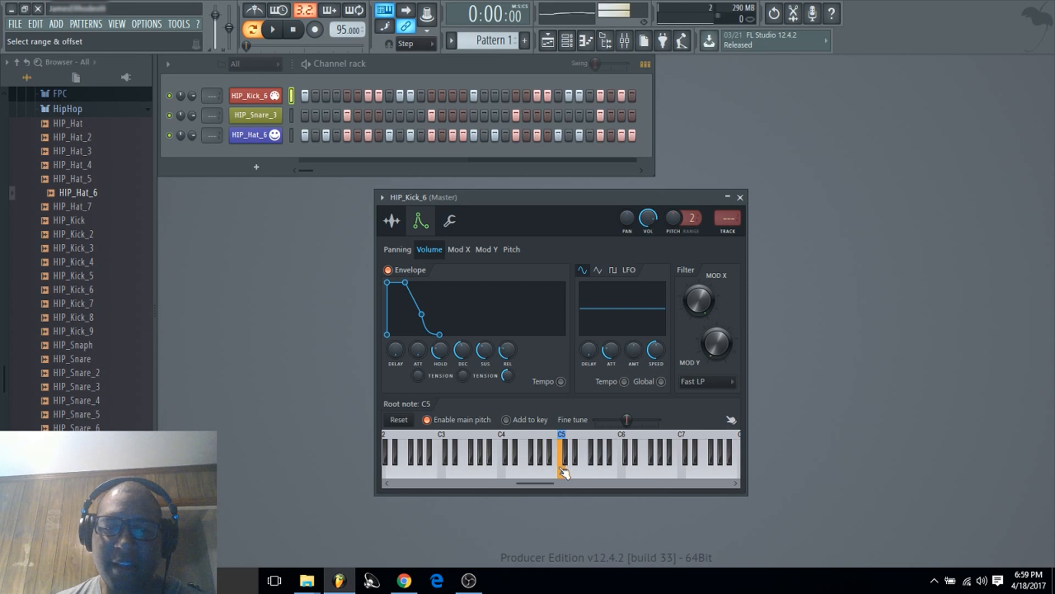
left_click(388, 269)
Examine the kick's Mod X, Mod Y and Pitch envelope settings and the available filter types, auditioning the sample.
left_click(459, 250)
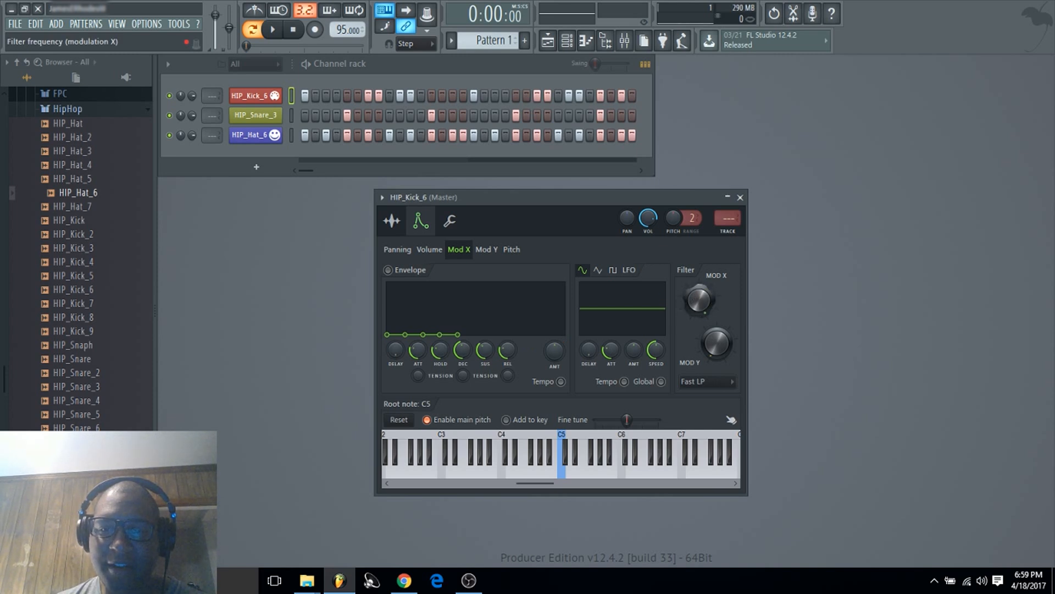
left_click(487, 249)
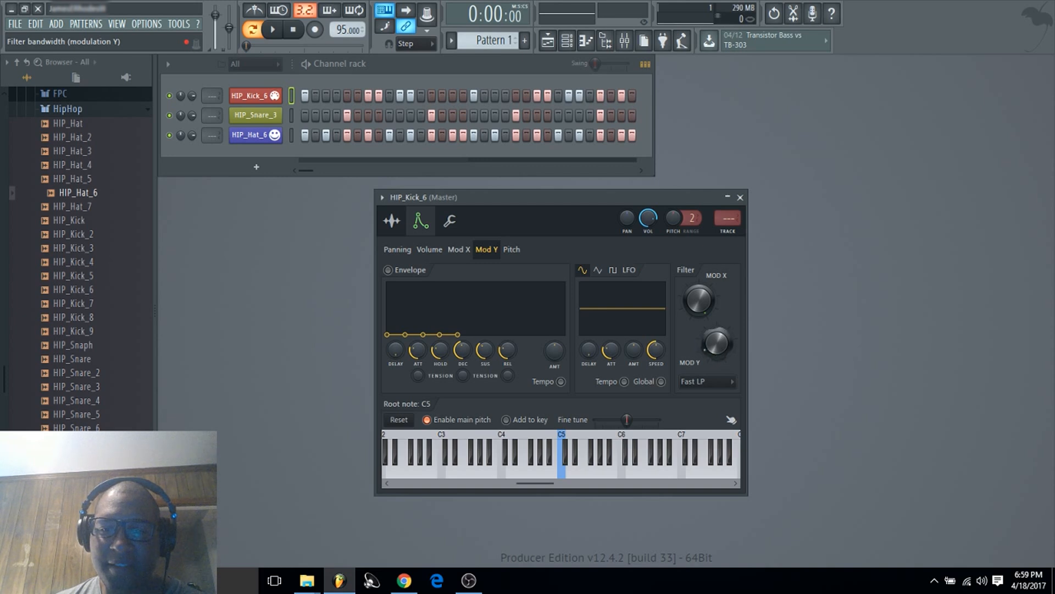
left_click(708, 381)
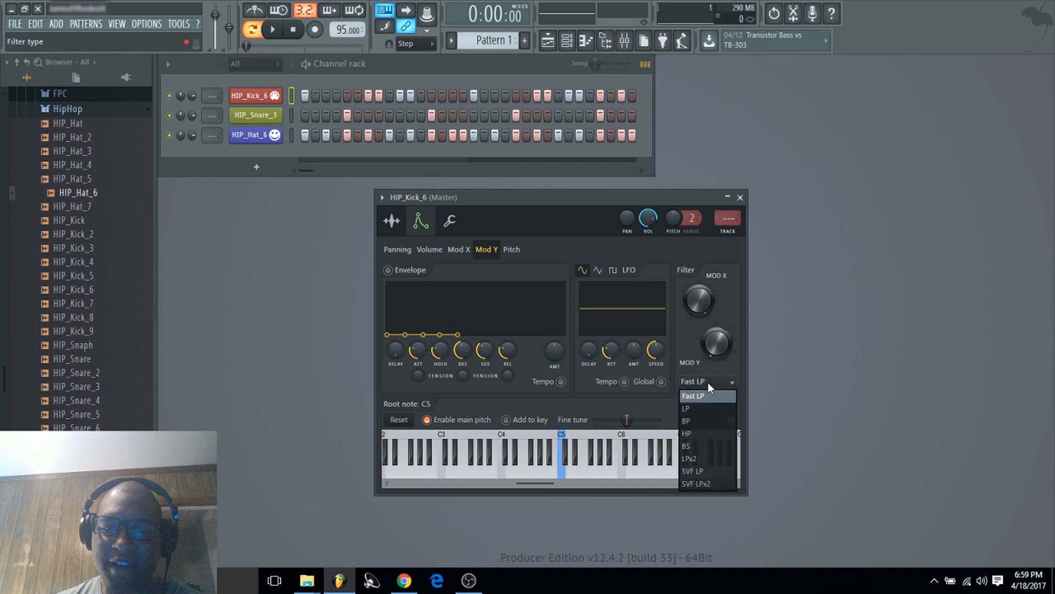
left_click(574, 417)
left_click(566, 457)
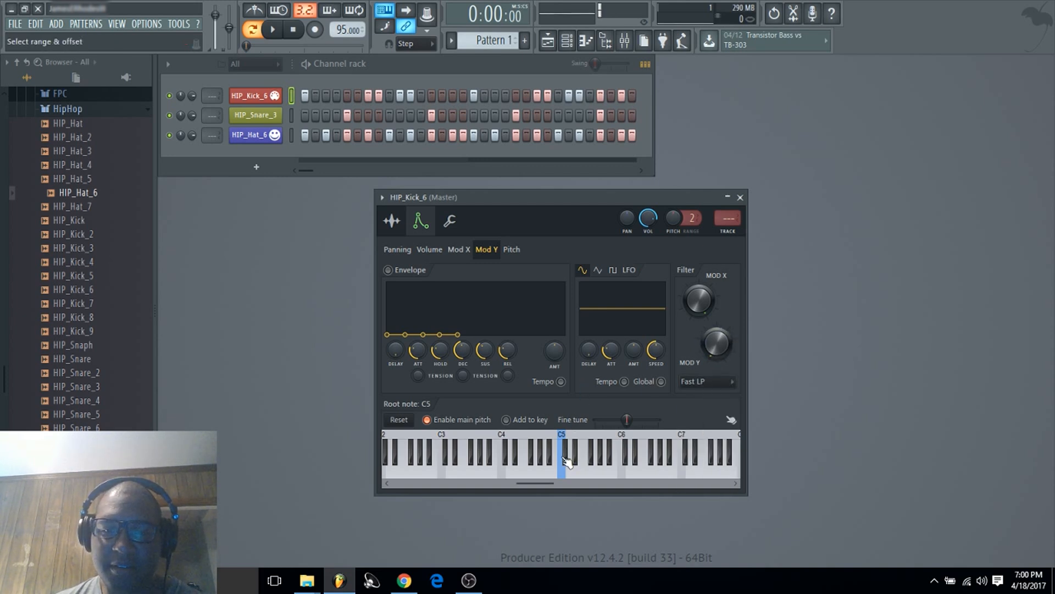
left_click(512, 249)
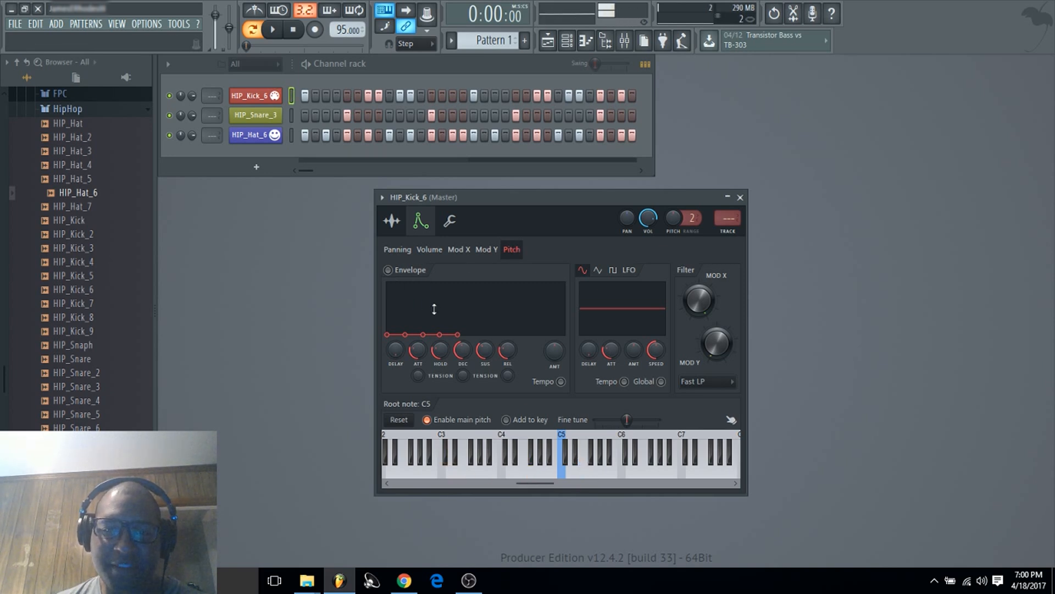
left_click(429, 248)
left_click(488, 250)
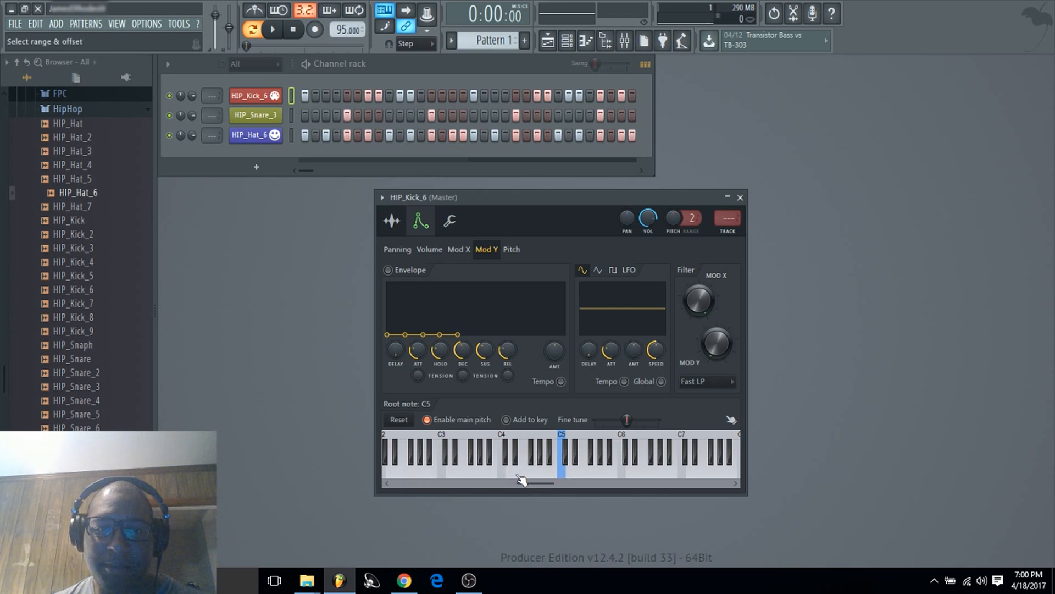
Solo the HIP_Kick_6 channel and play Pattern 1 while auditioning a lower note on its keyboard.
right_click(171, 96)
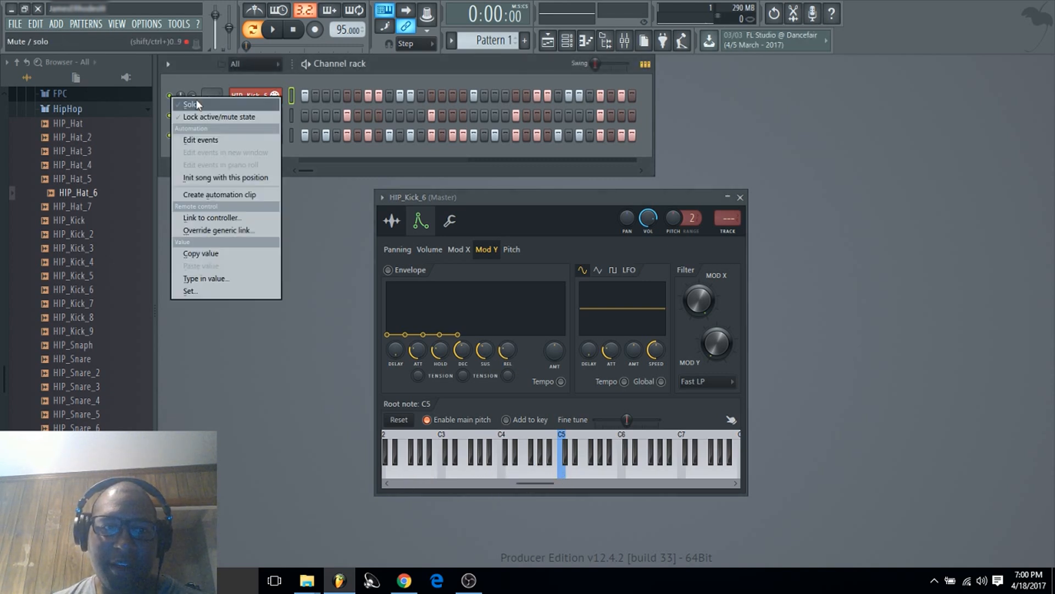
left_click(191, 104)
key("space")
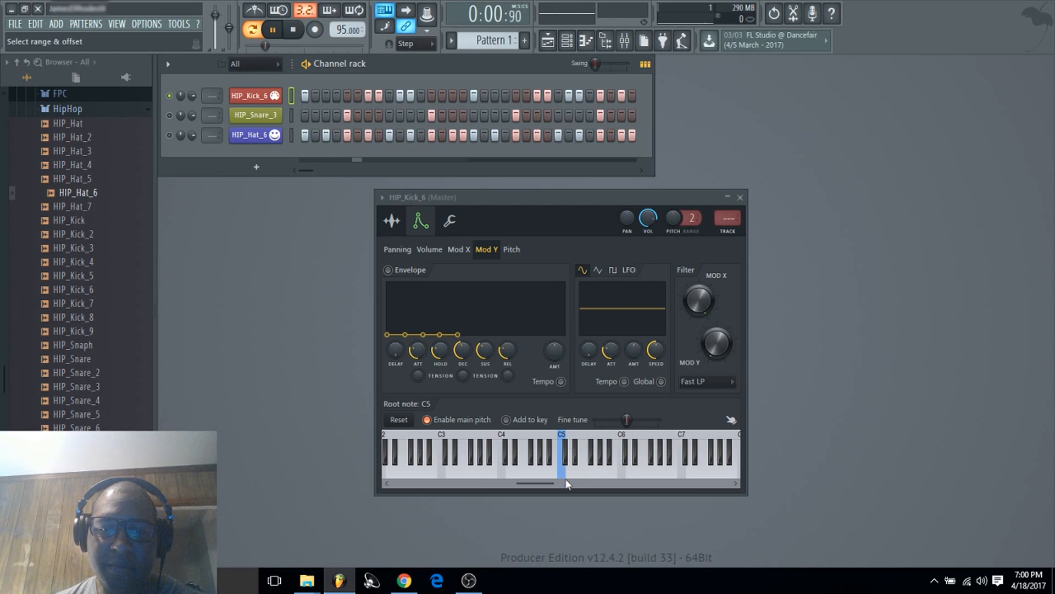
left_click(520, 471)
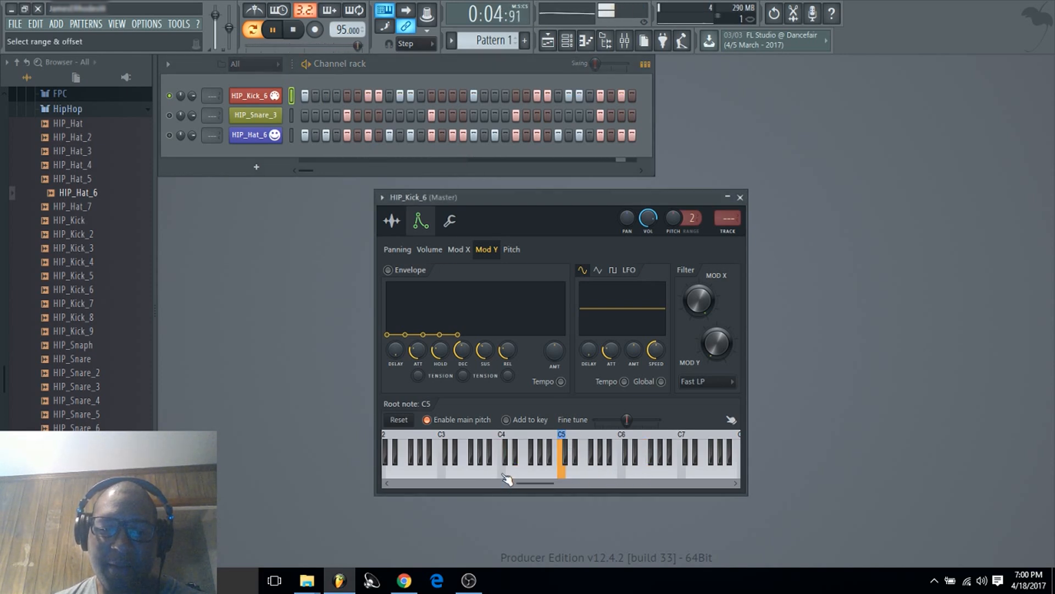
Try root notes C4 and C6 for the kick while the pattern plays, and reset the root note.
right_click(505, 474)
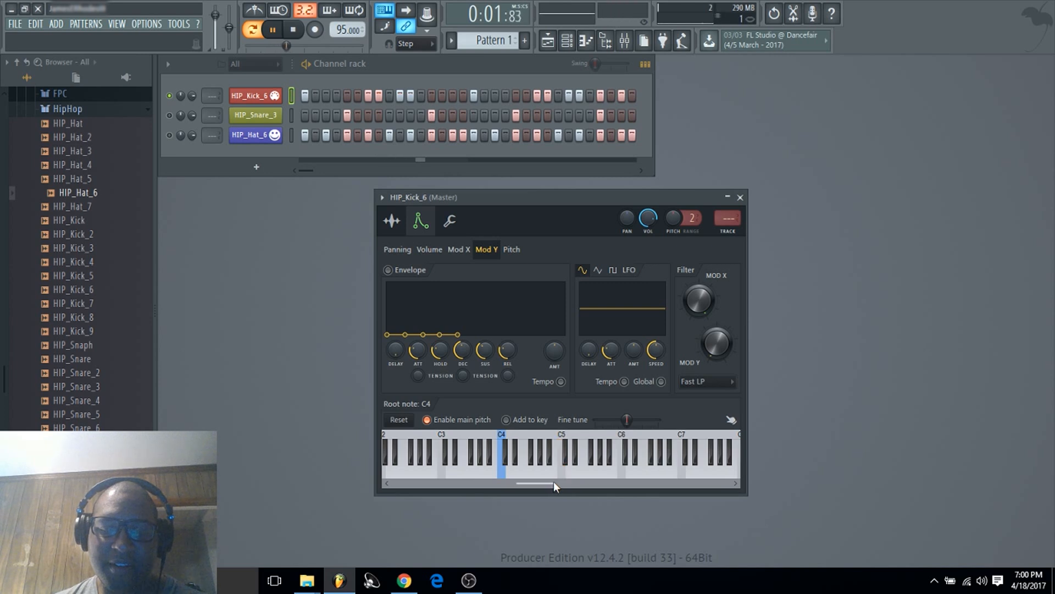
right_click(622, 475)
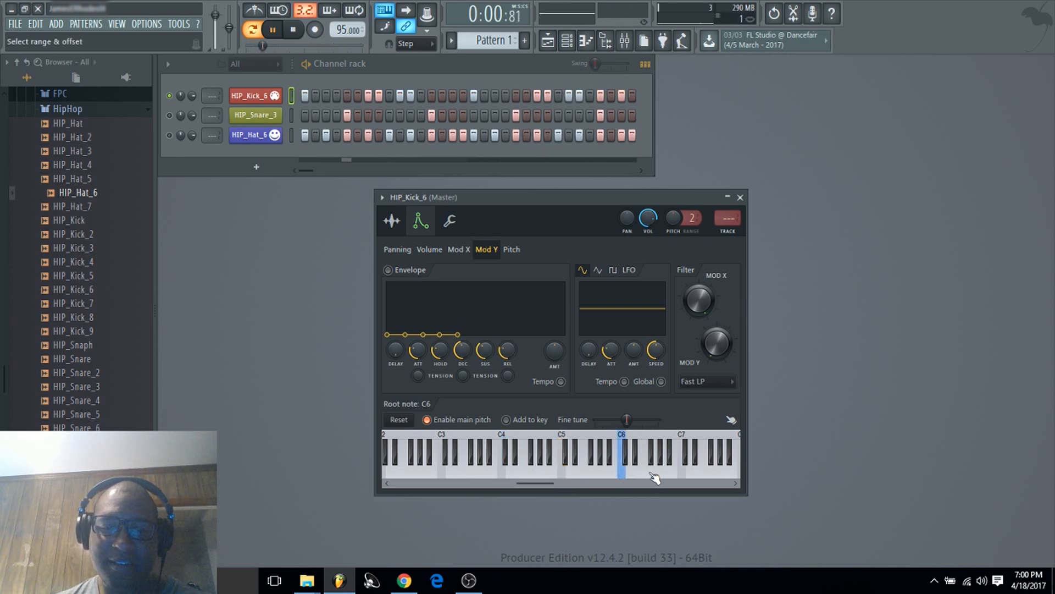
left_click(399, 419)
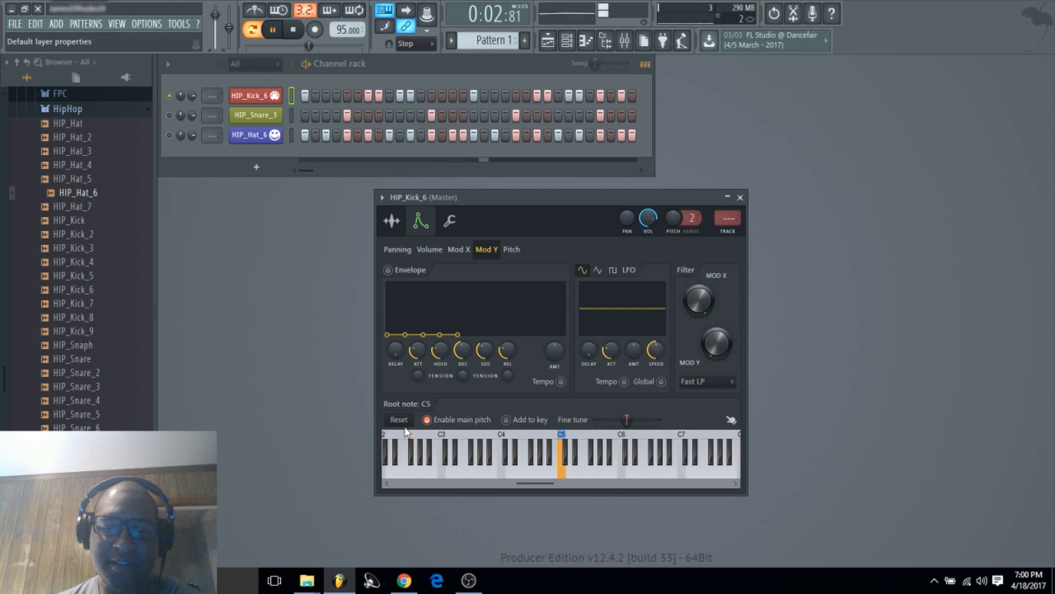
Try Add to key and root note D6 on the kick, return the root note to C5 and stop playback.
left_click(506, 419)
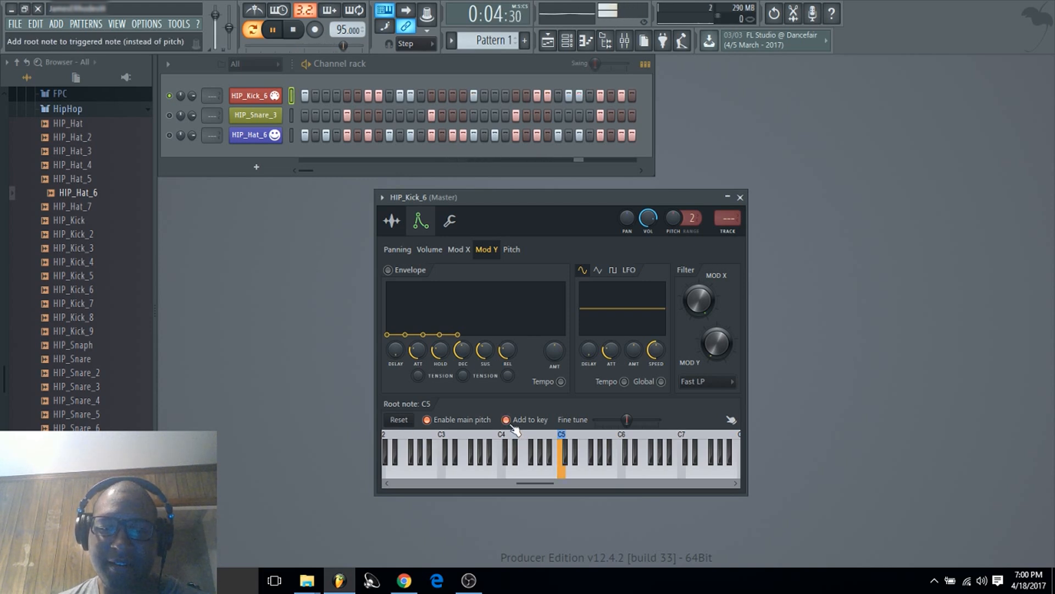
left_click(630, 476)
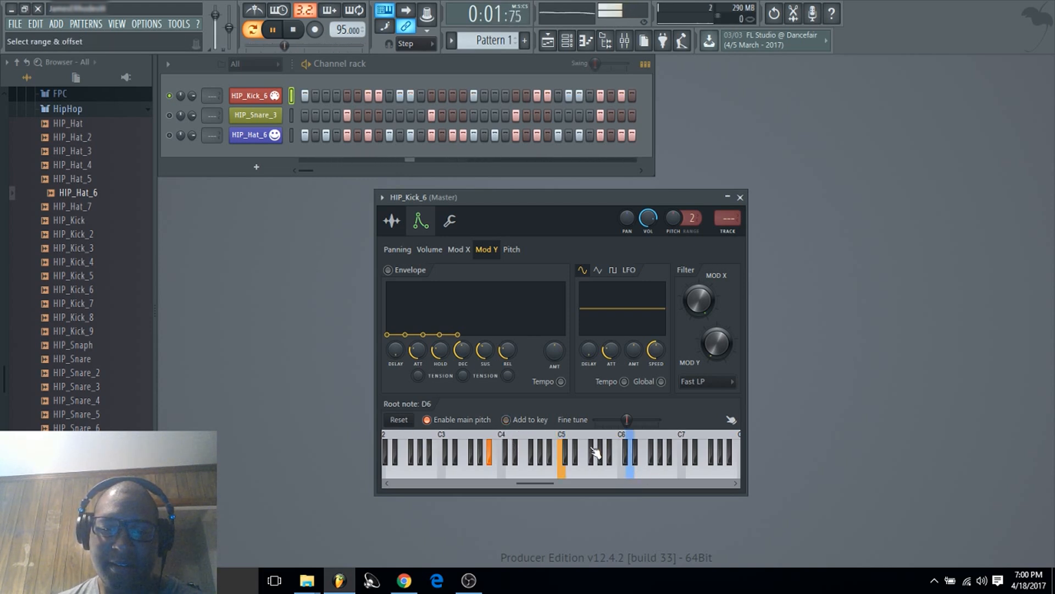
left_click(571, 476)
left_click(561, 476)
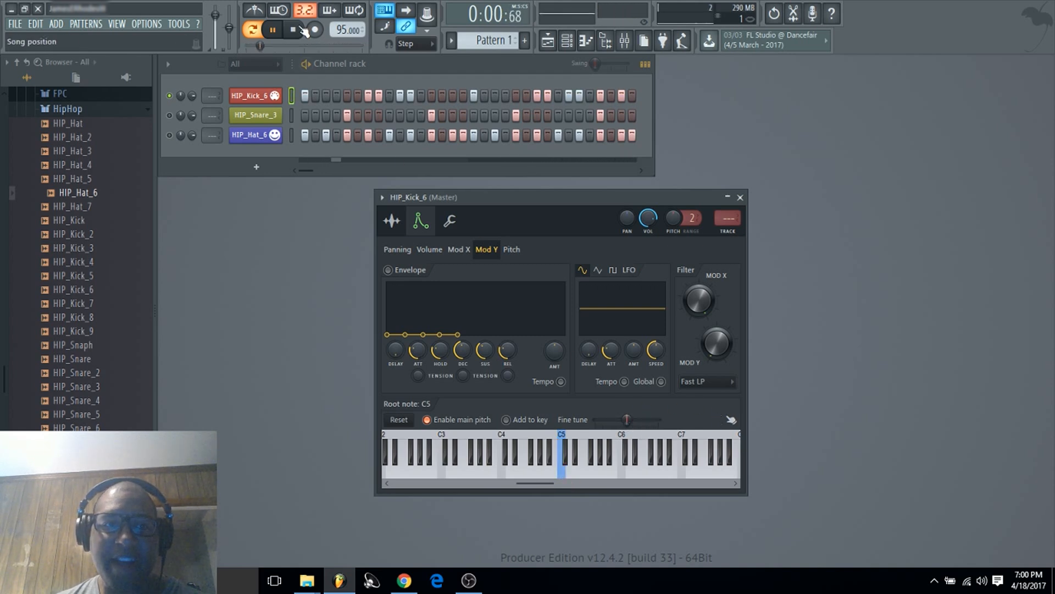
key("space")
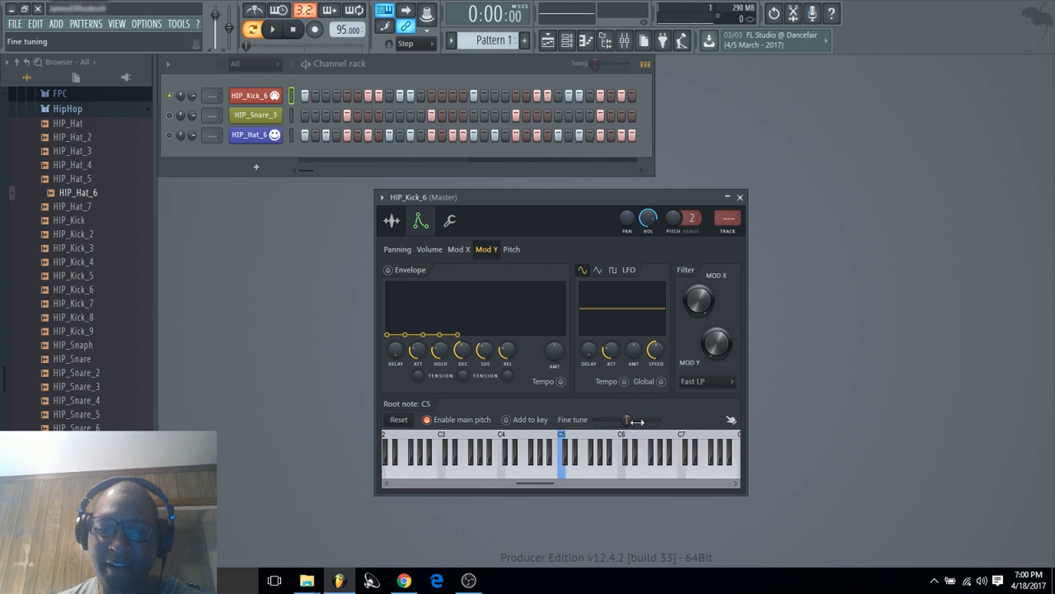
In the kick's miscellaneous settings, raise the echo delay's feed and pan and enable Ping pong and Fat mode while auditioning the pattern.
left_click(449, 233)
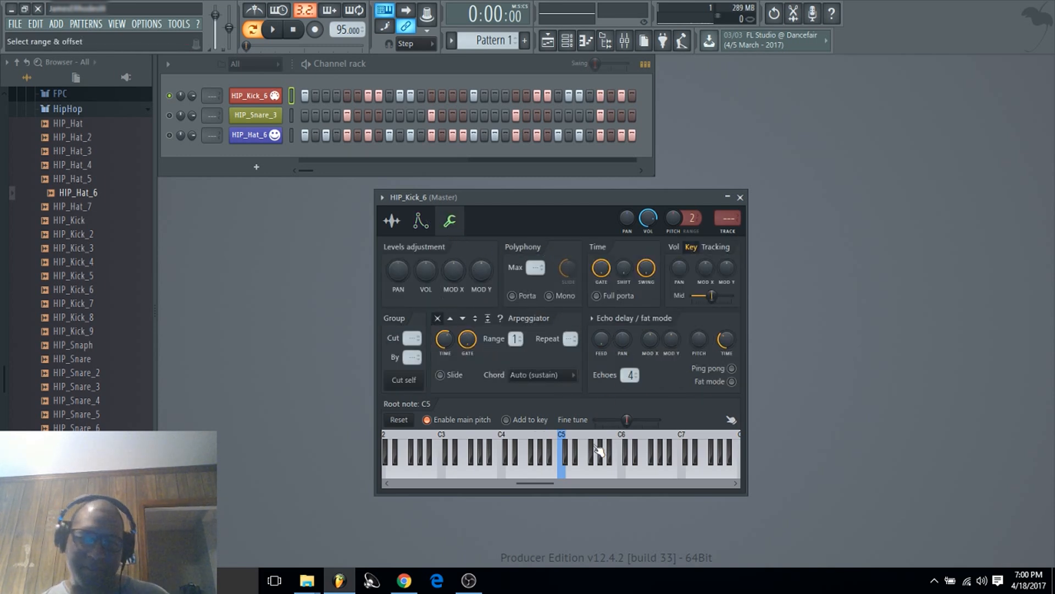
key("space")
left_click_drag(605, 342, 605, 319)
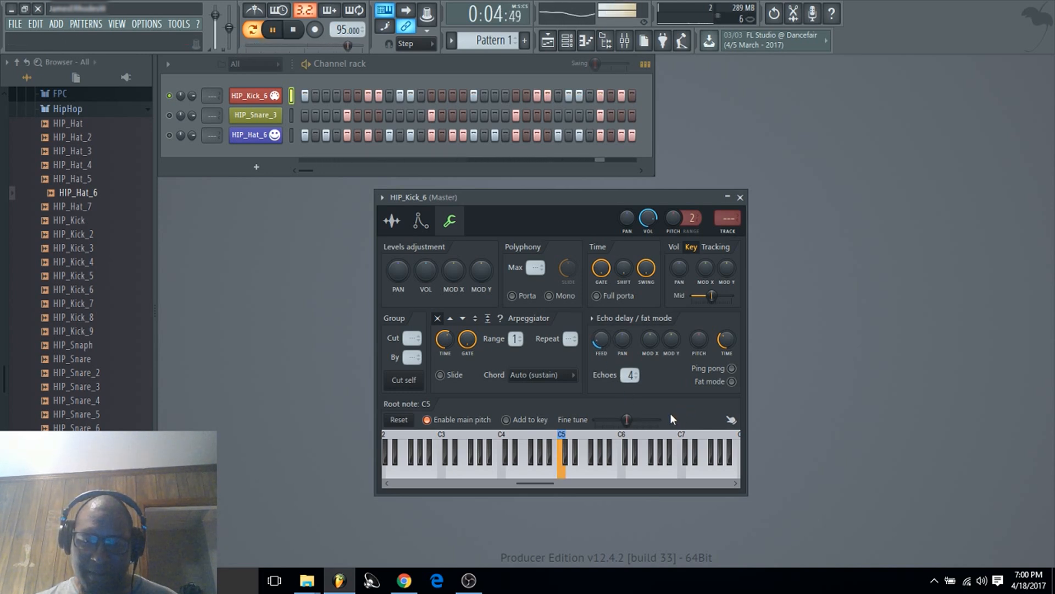
left_click(731, 367)
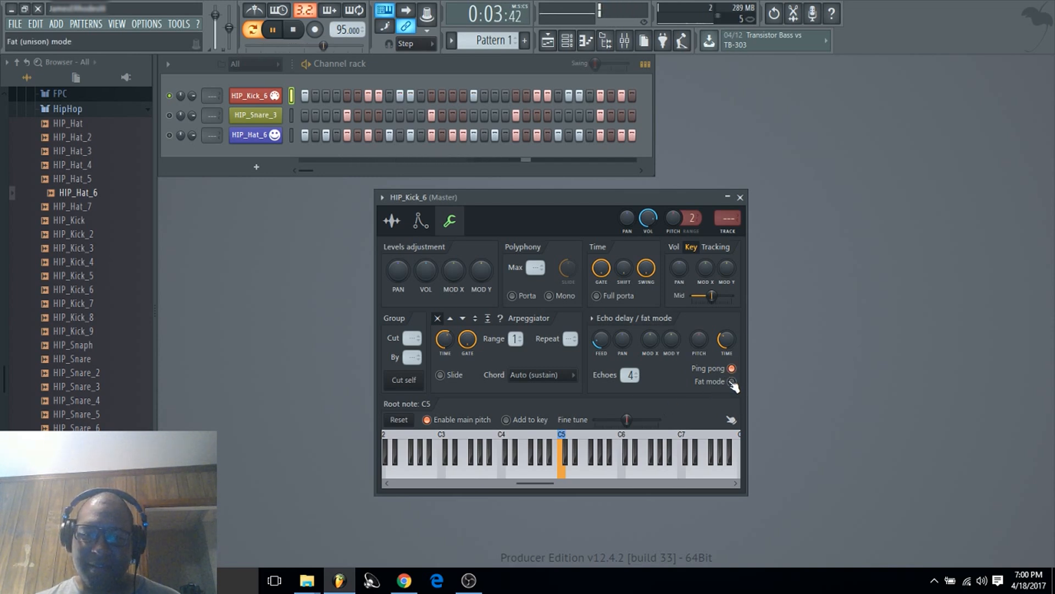
left_click(731, 381)
left_click_drag(631, 344, 631, 330)
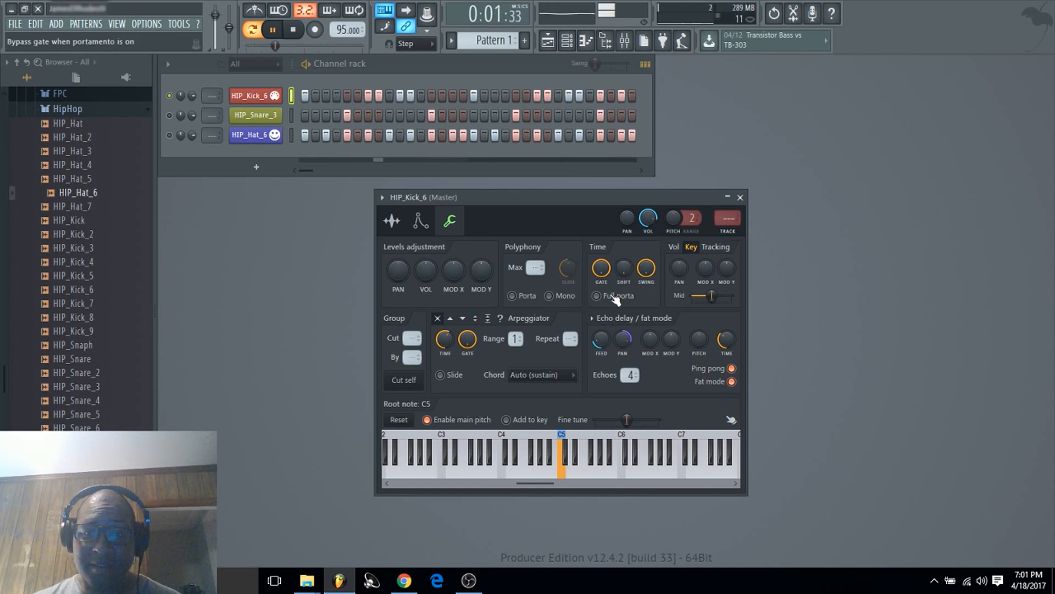
mouse_move(601, 268)
left_mouse_down()
mouse_move(601, 291)
mouse_move(601, 268)
left_mouse_up()
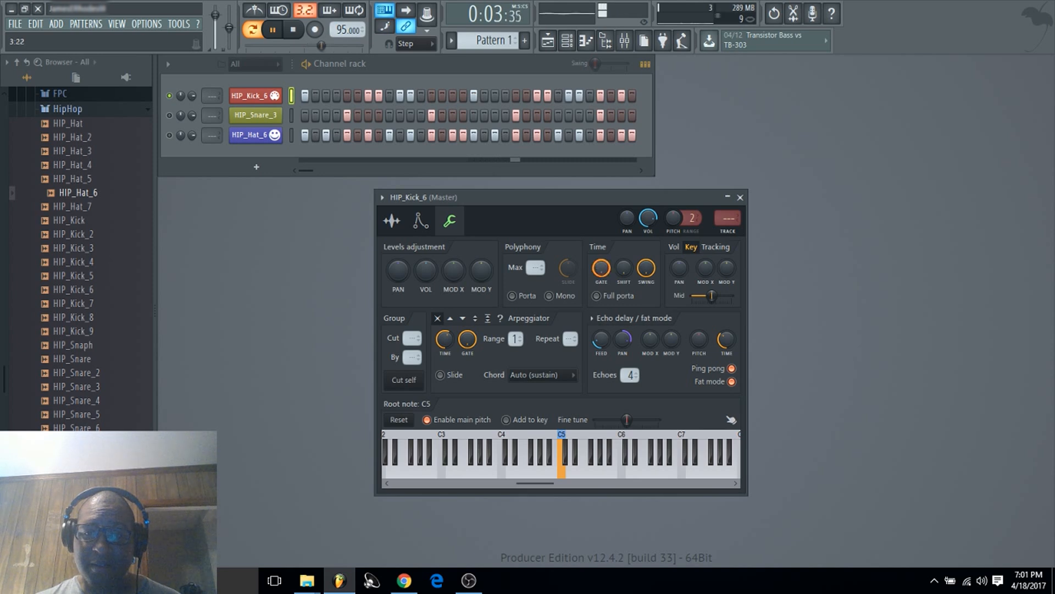
key("space")
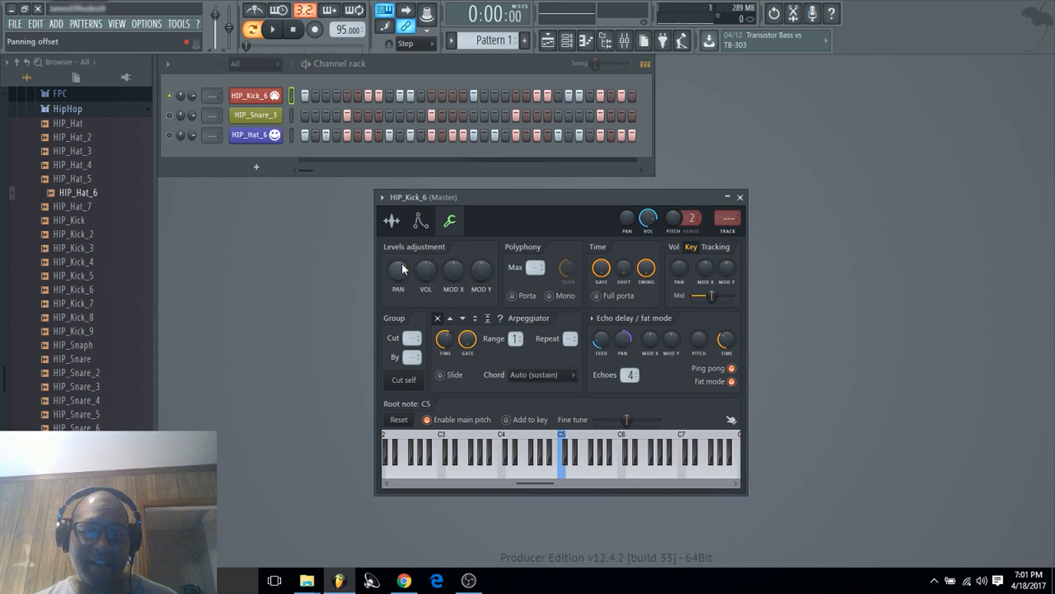
Raise the kick's volume level adjustment to about 105%, audition the pattern and close the channel settings.
left_click_drag(433, 277, 432, 250)
key("space")
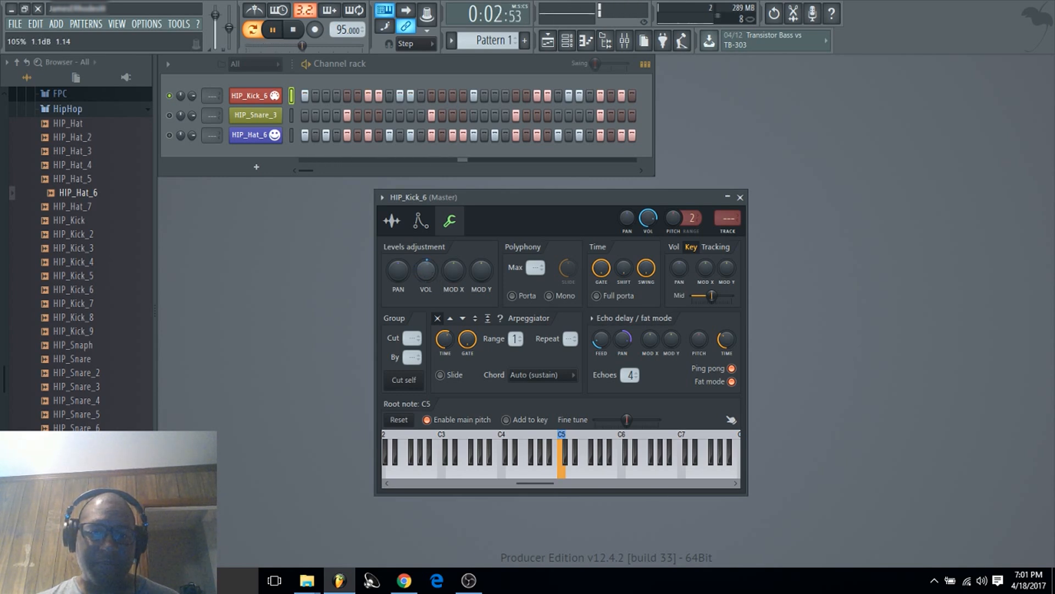
key("space")
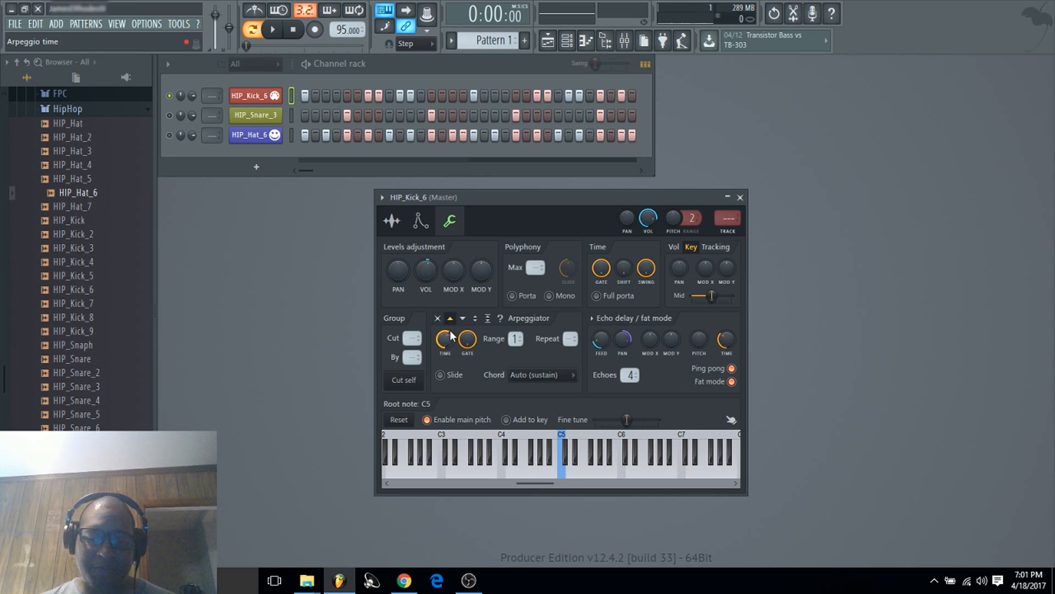
left_click(740, 197)
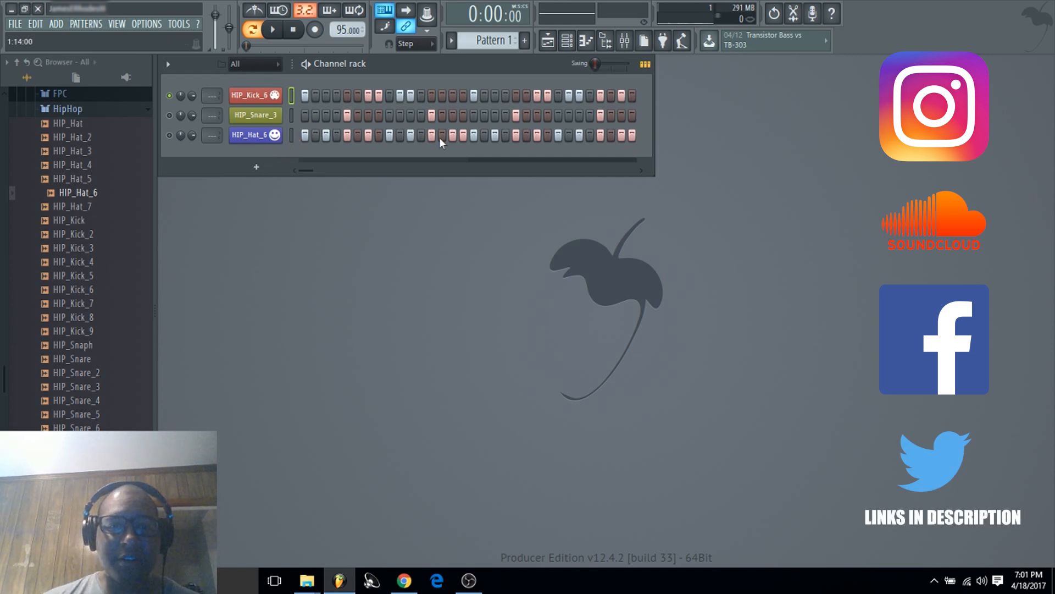
Open the playlist and place a Pattern 1 clip at bar 1 on Track 1.
left_click(552, 42)
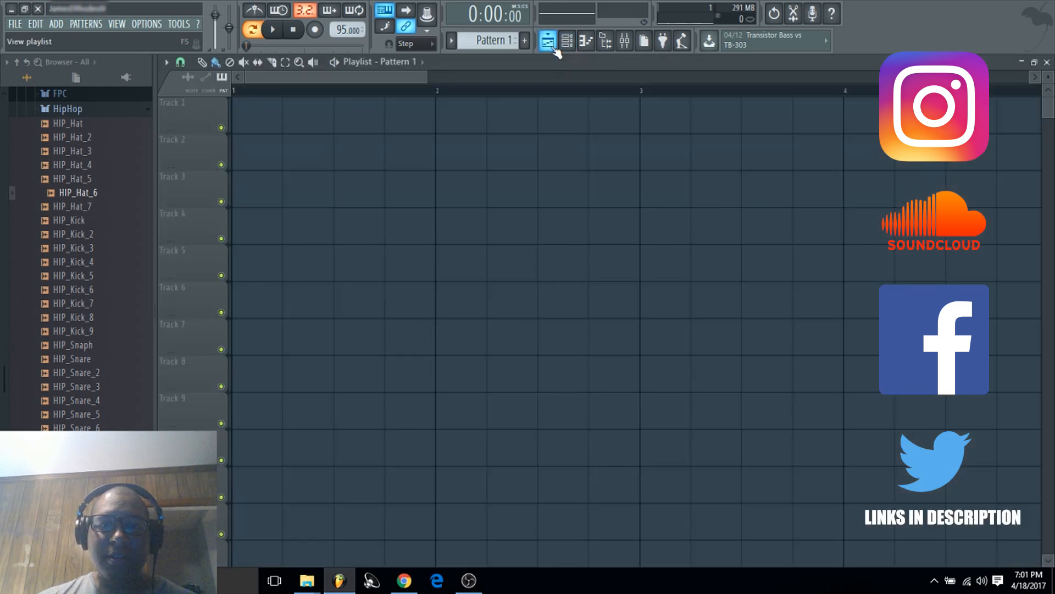
left_click(553, 42)
left_click(567, 41)
left_click(568, 42)
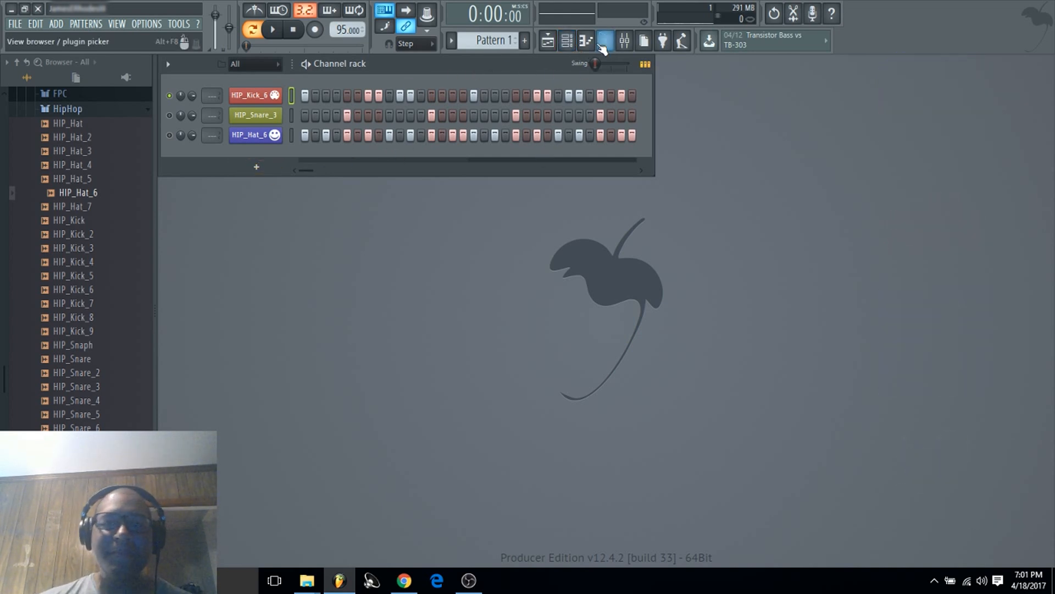
left_click(548, 43)
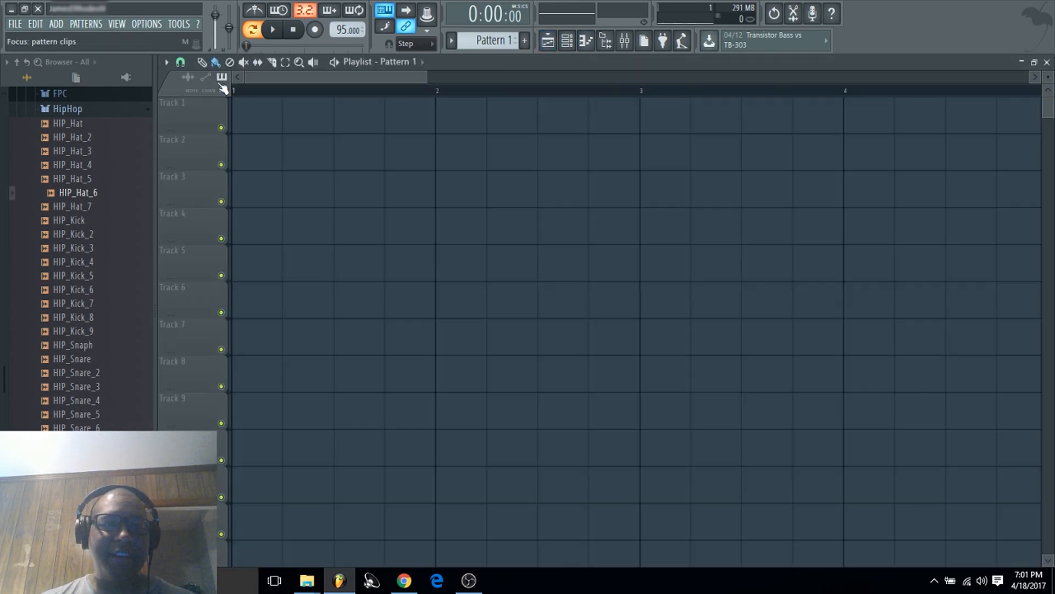
left_click(240, 119)
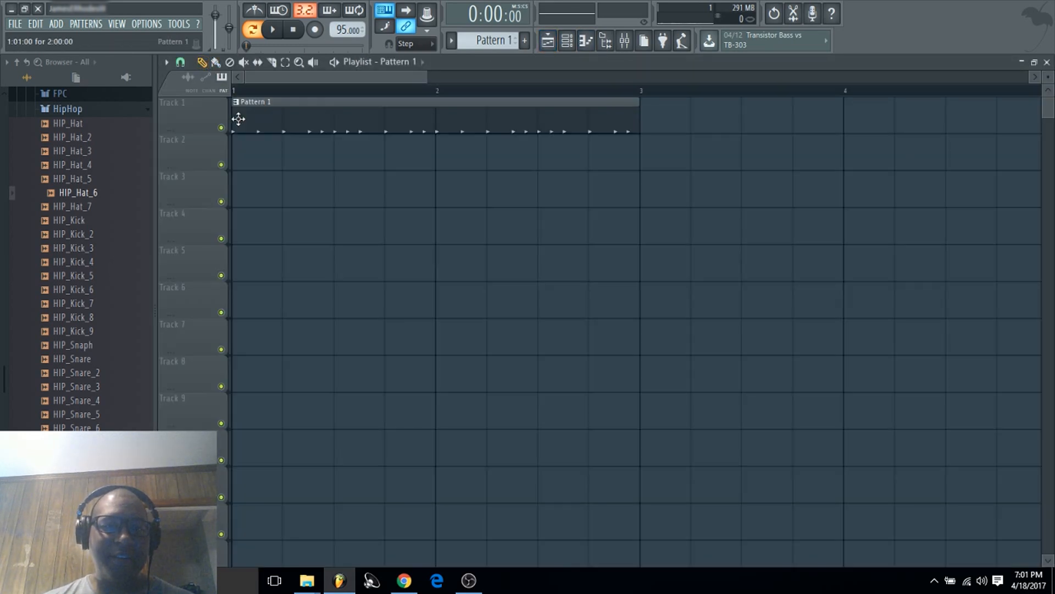
Switch playback from pattern mode to song mode, play the playlist arrangement, and stop it with the playlist closed.
left_click(271, 34)
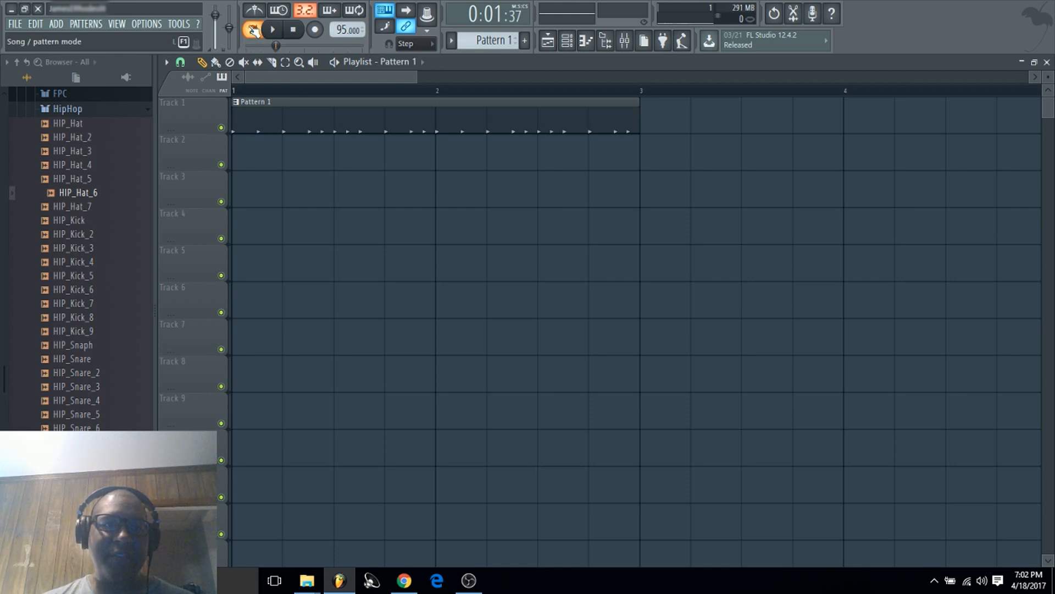
left_click(1047, 62)
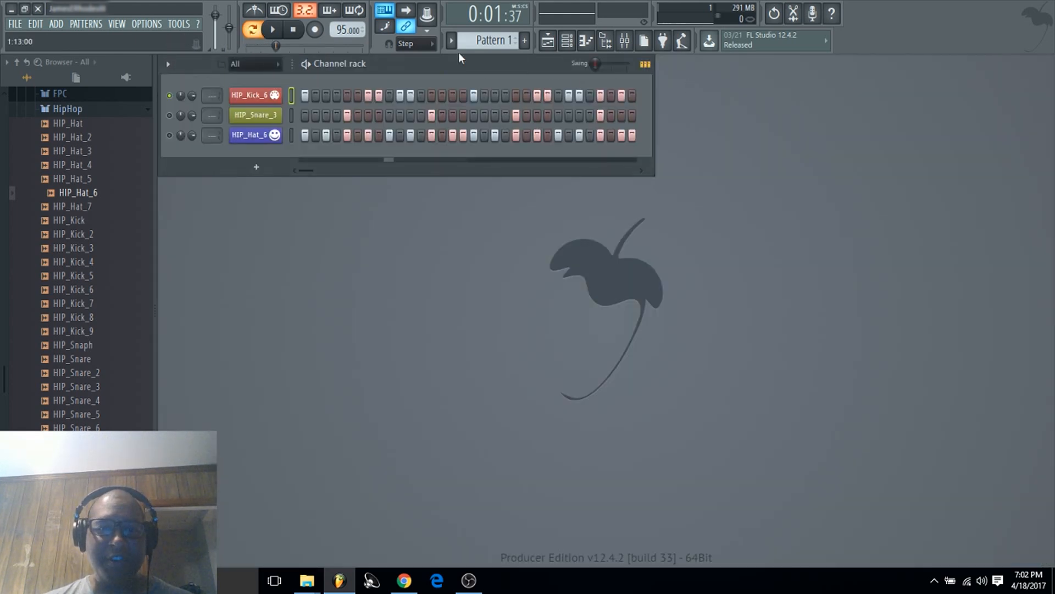
left_click(260, 34)
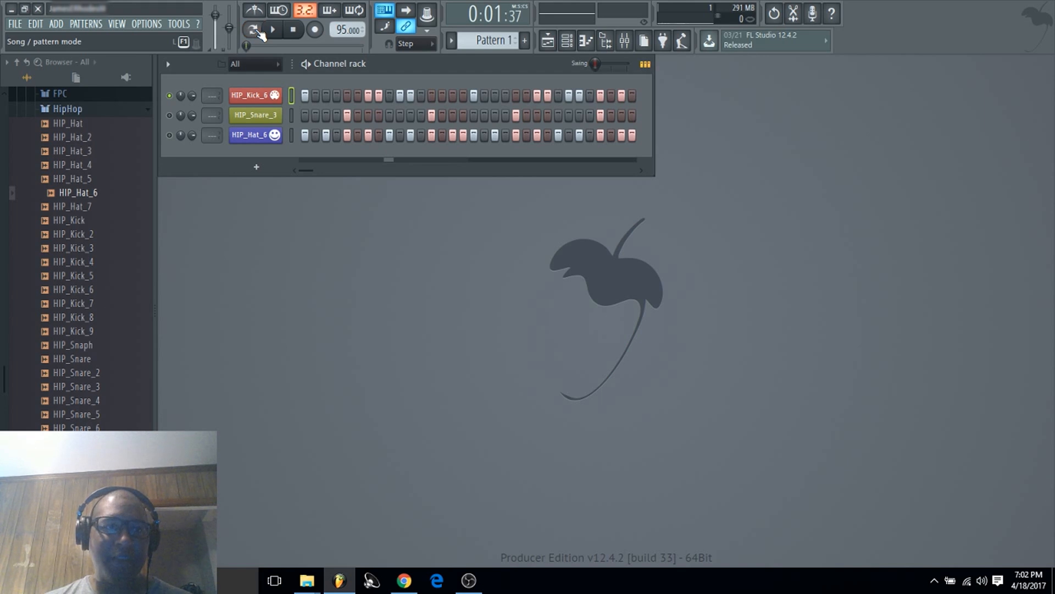
left_click(547, 40)
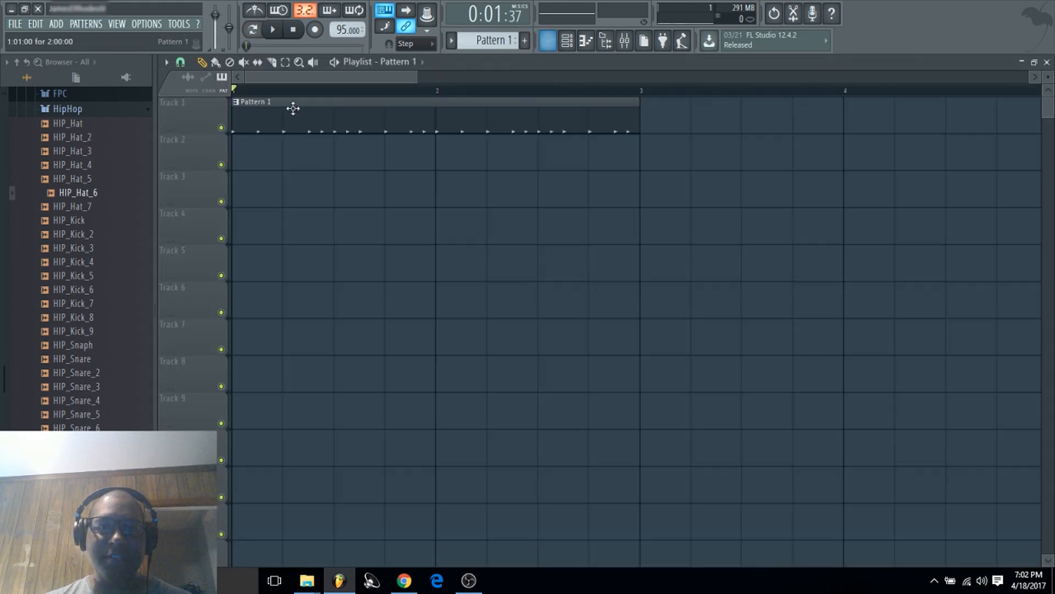
left_click(269, 30)
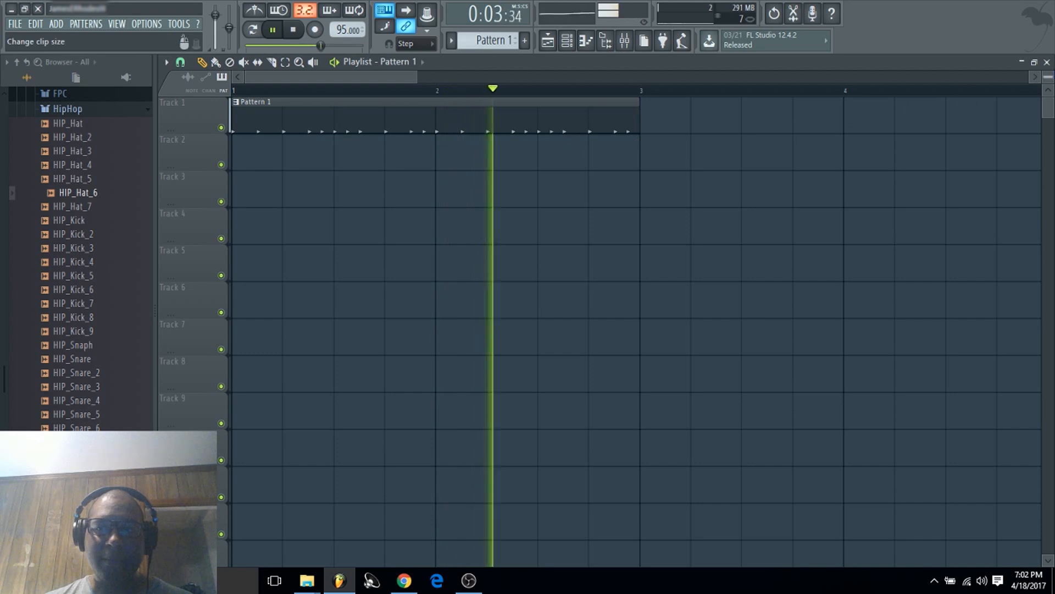
left_click(1047, 62)
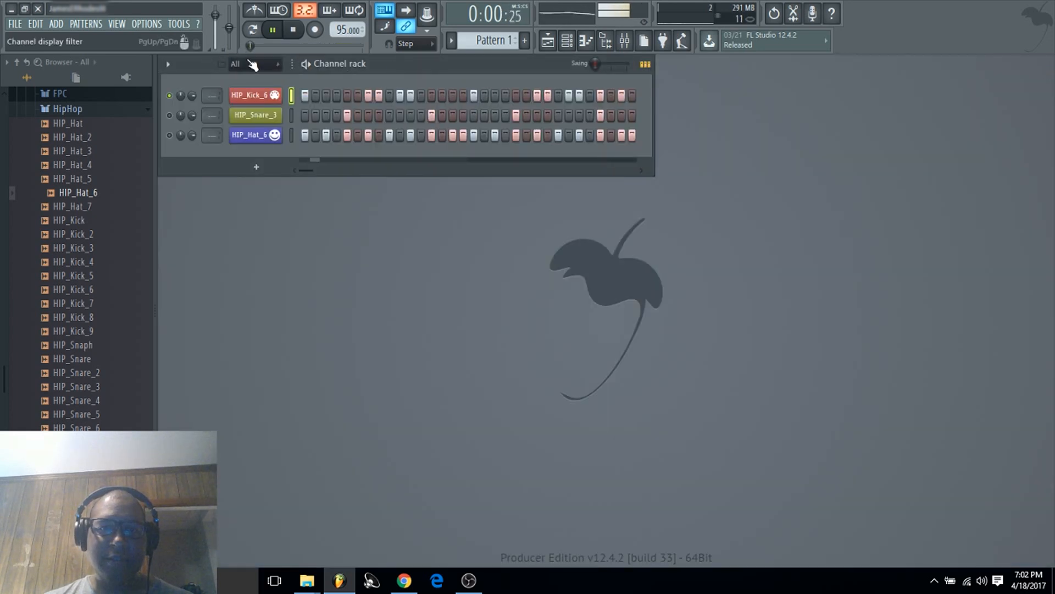
left_click(294, 32)
View the HIP_Hat_6 channel's miscellaneous settings, reopen the HIP_Kick_6 settings and turn down the kick's echo feed.
left_click(254, 137)
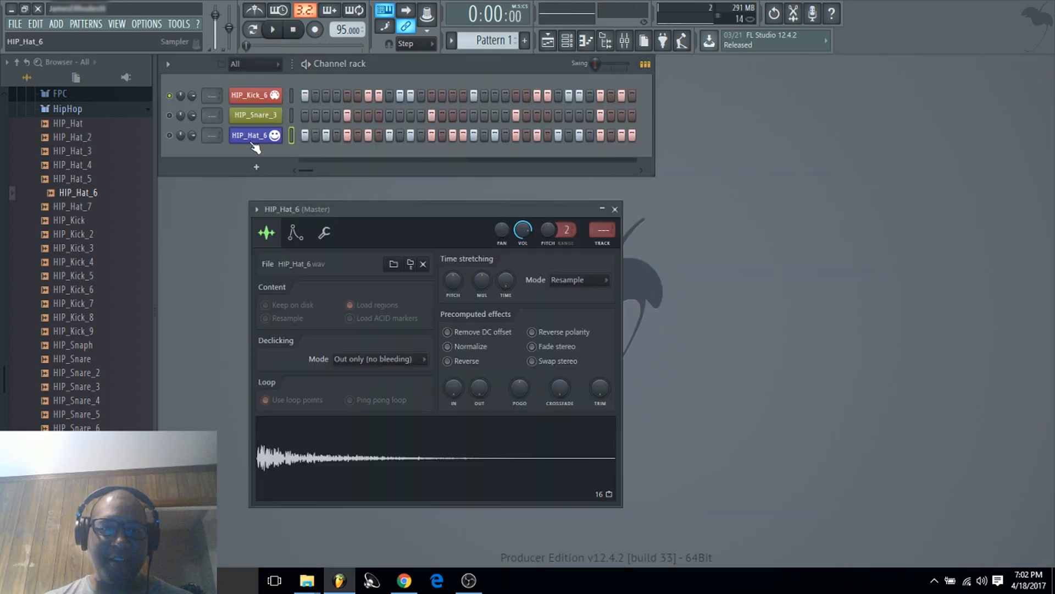
left_click(339, 230)
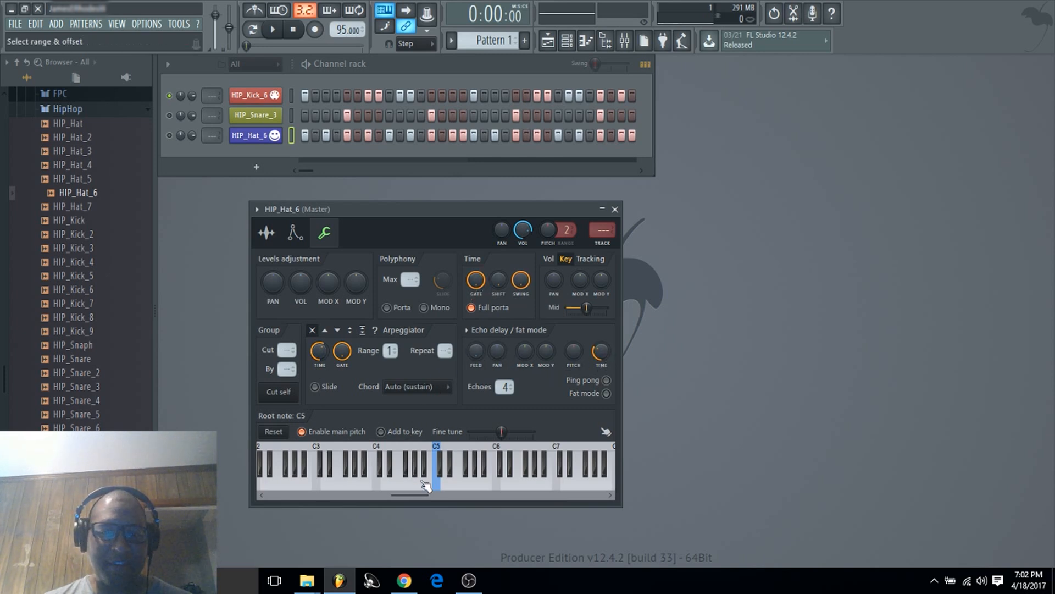
left_click(264, 98)
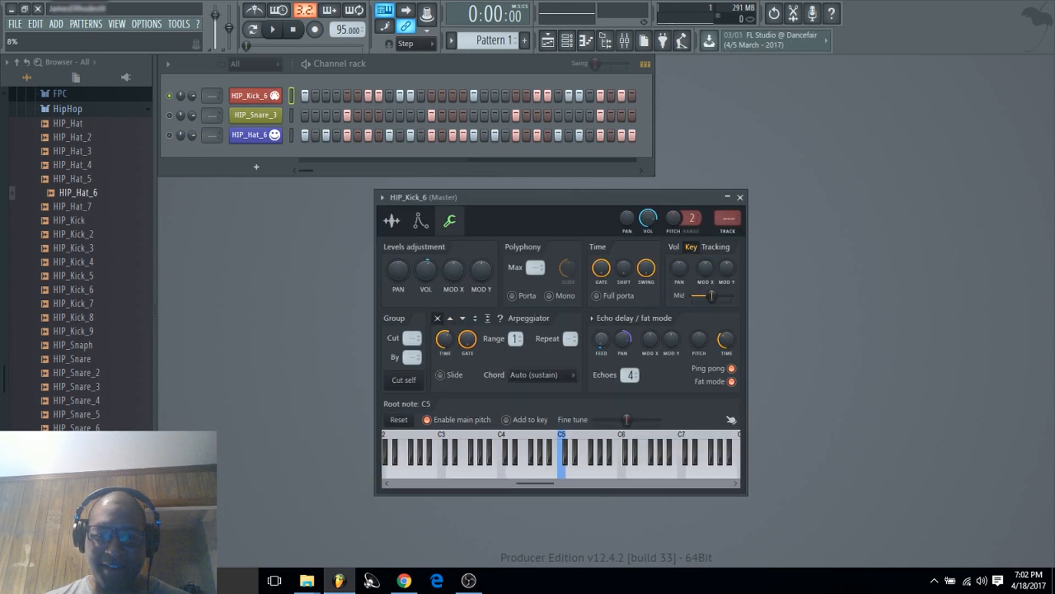
Play the song, unmute the HIP_Snare_3 and HIP_Hat_6 channels, and stop playback.
left_click(272, 30)
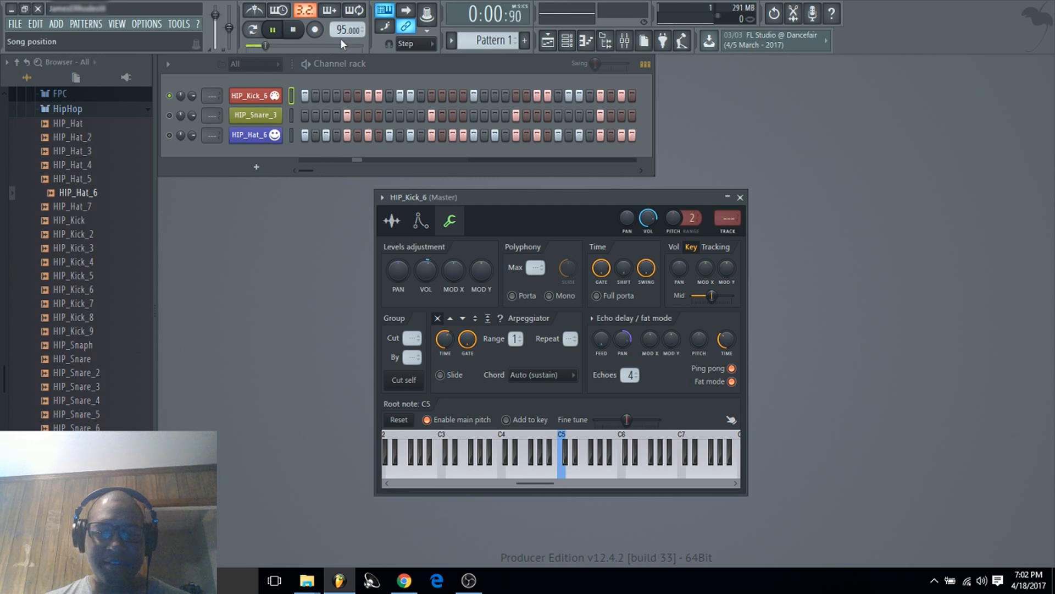
left_click(169, 115)
left_click(169, 135)
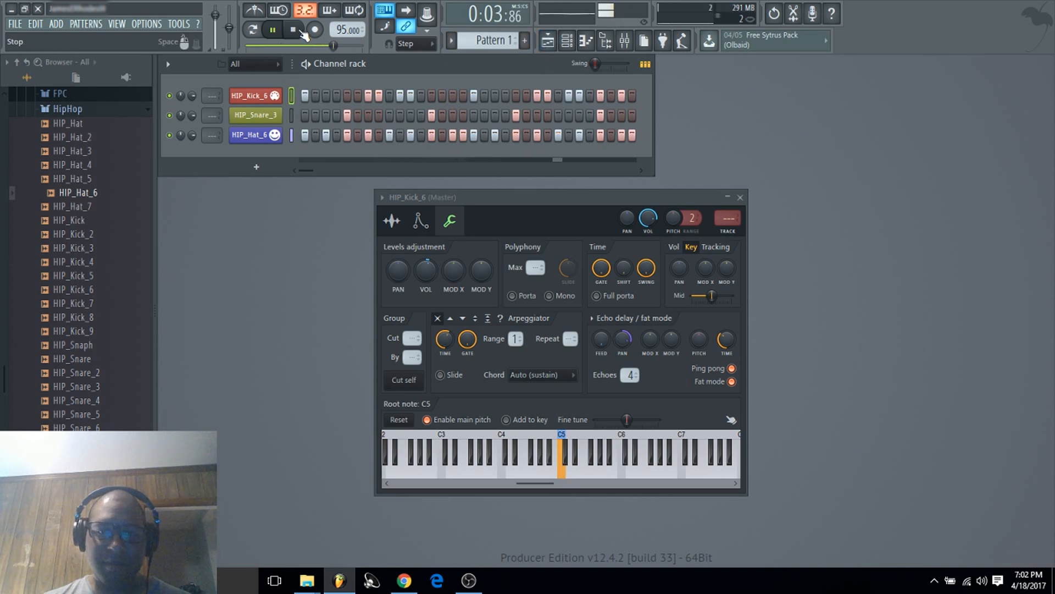
left_click(302, 29)
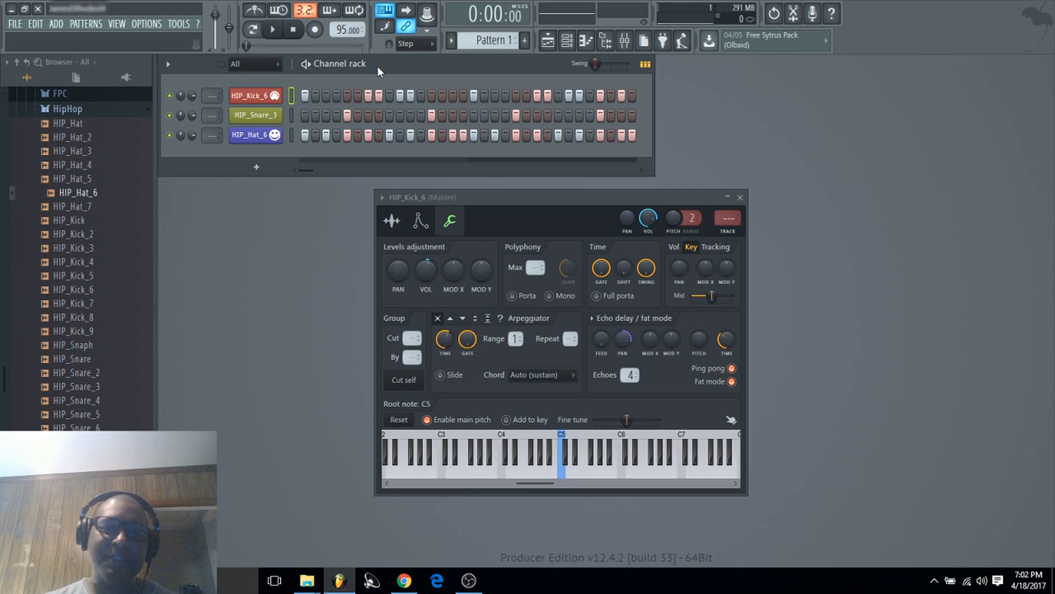
Place a second Pattern 1 clip at bar 3 on Track 1 of the playlist.
left_click(547, 42)
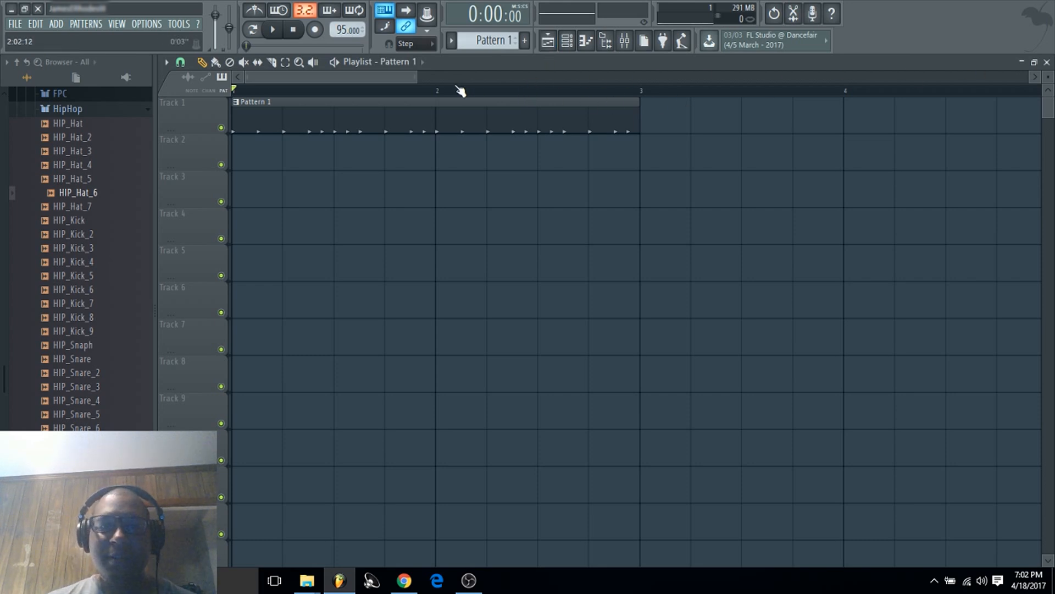
left_click_drag(417, 77, 841, 67)
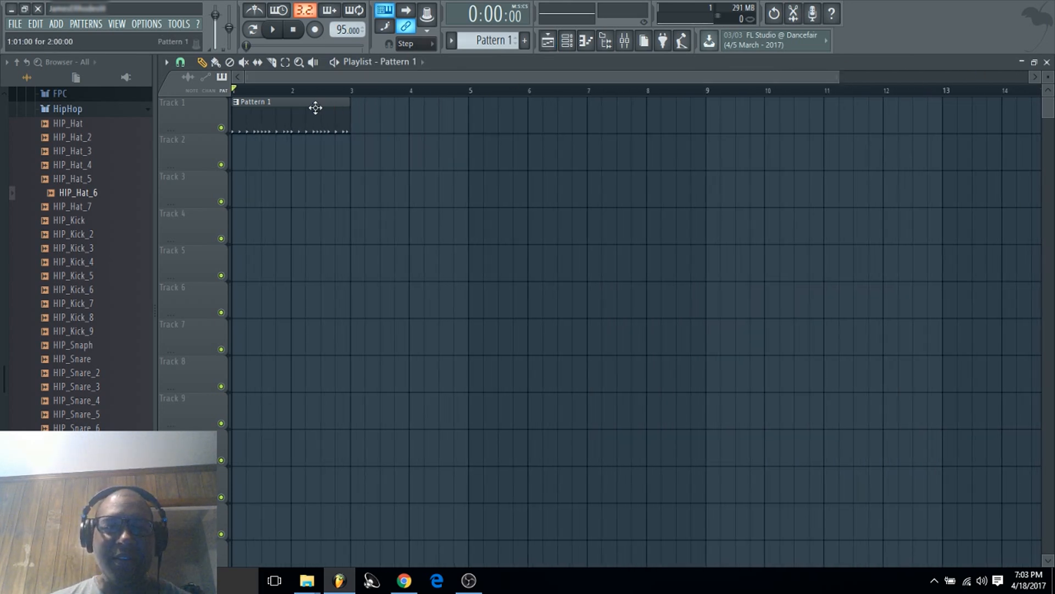
left_click(358, 111)
left_click_drag(361, 113, 347, 114)
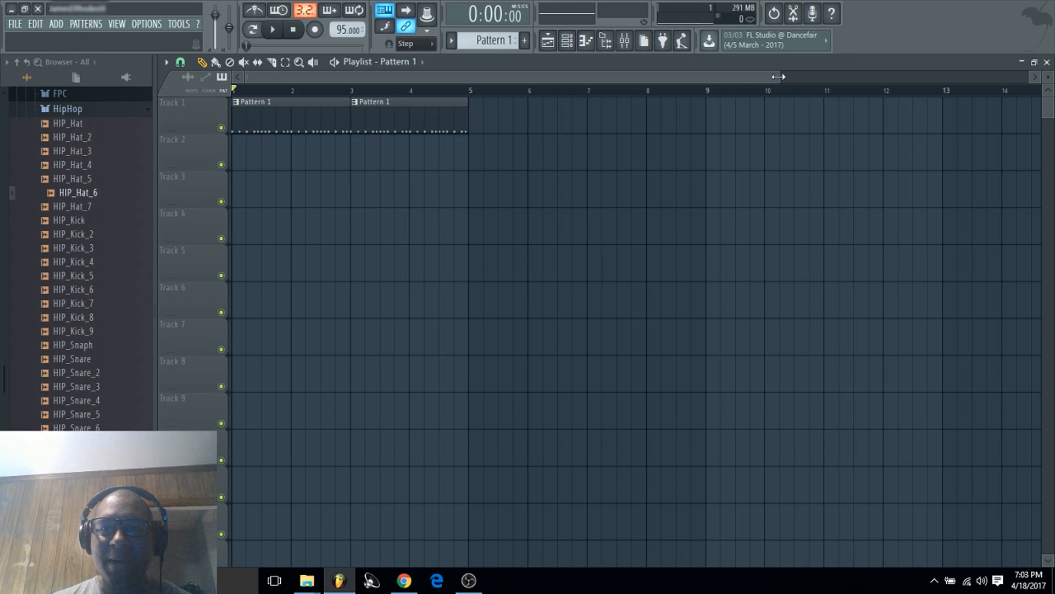
Try to slice the second Pattern 1 clip near its end on Track 1, and undo the slice.
left_click_drag(772, 82, 483, 77)
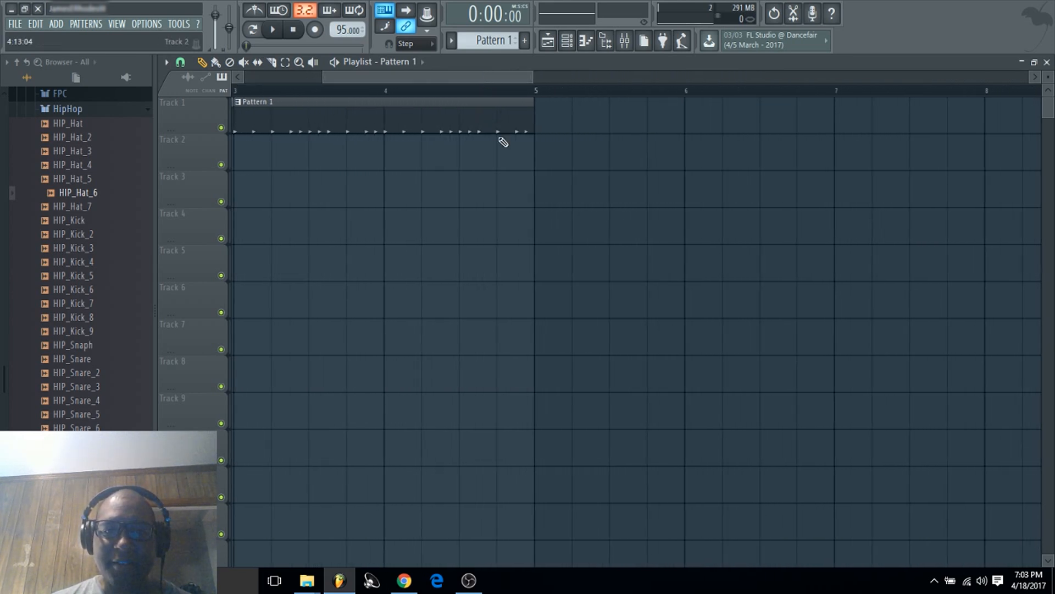
left_click(272, 62)
left_click_drag(514, 95, 534, 140)
key("ctrl+z")
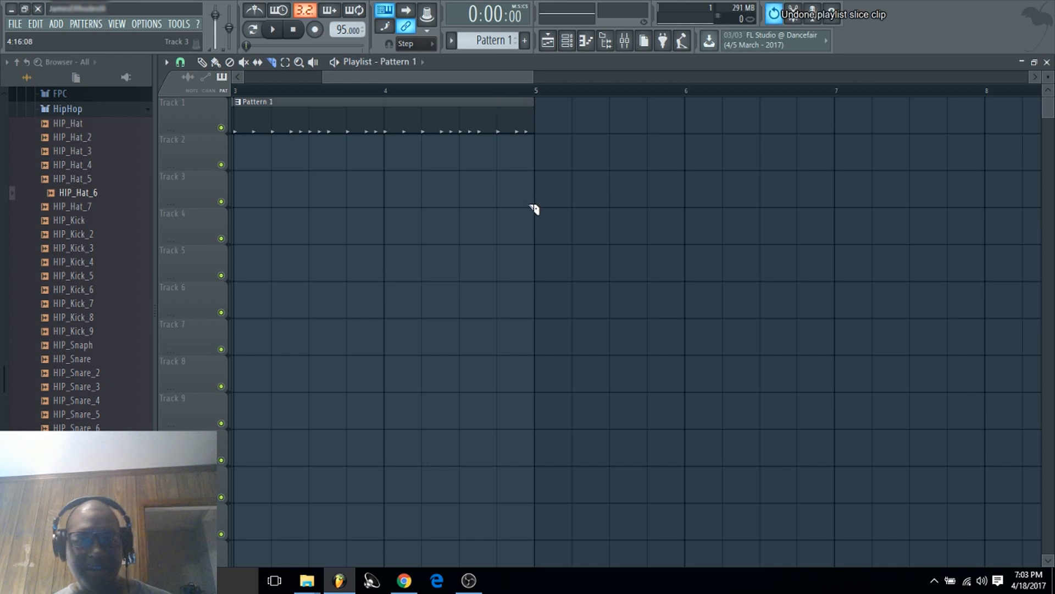
Set the playlist snap to 1/6 beat, slice the second Pattern 1 clip shortly before bar 5, and delete the cut-off end piece.
left_click(180, 62)
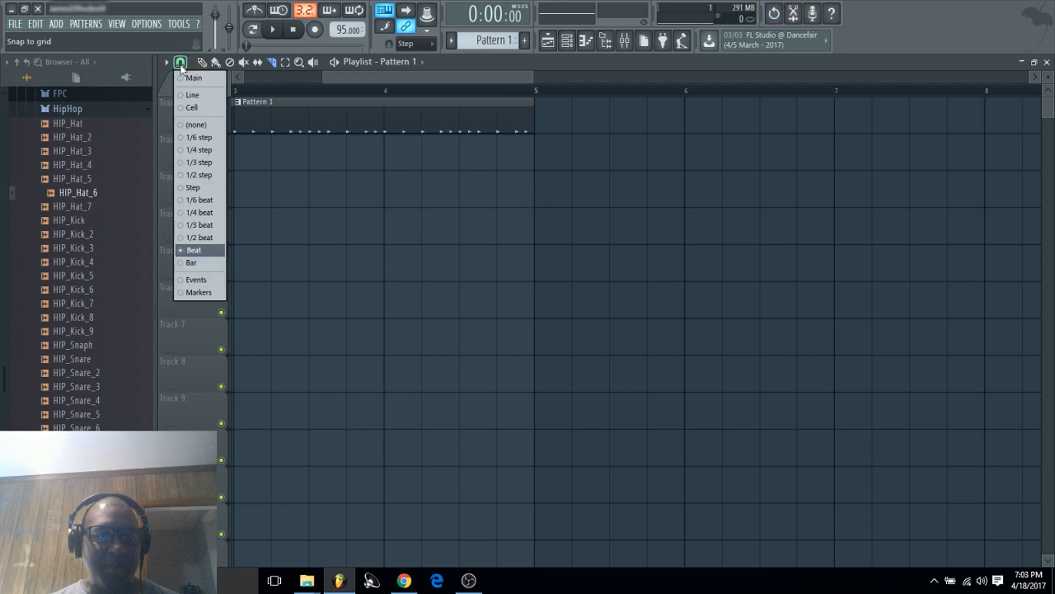
left_click(205, 199)
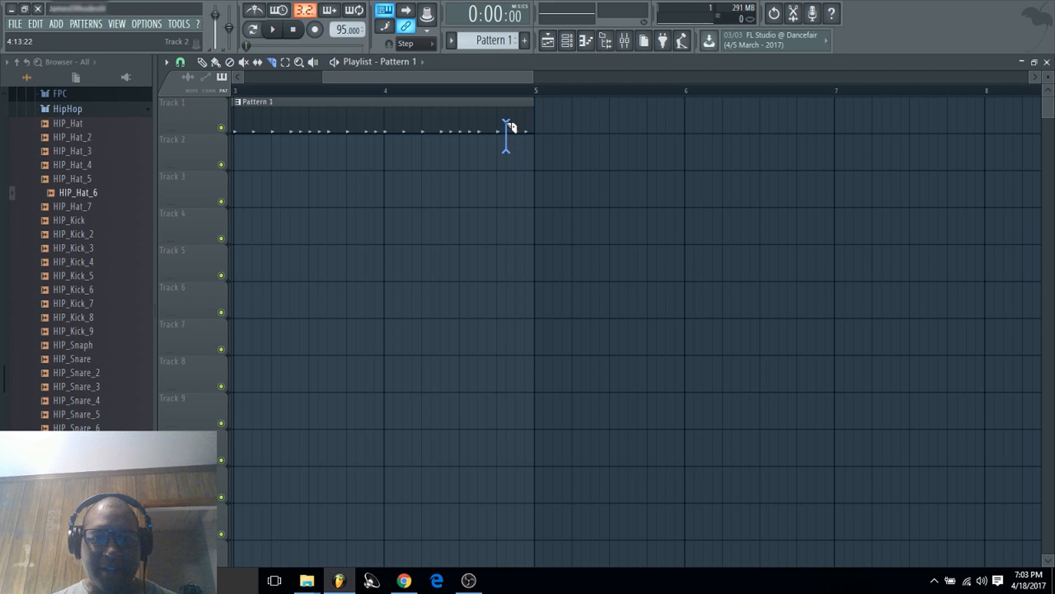
left_click_drag(511, 98, 511, 99)
left_click(202, 62)
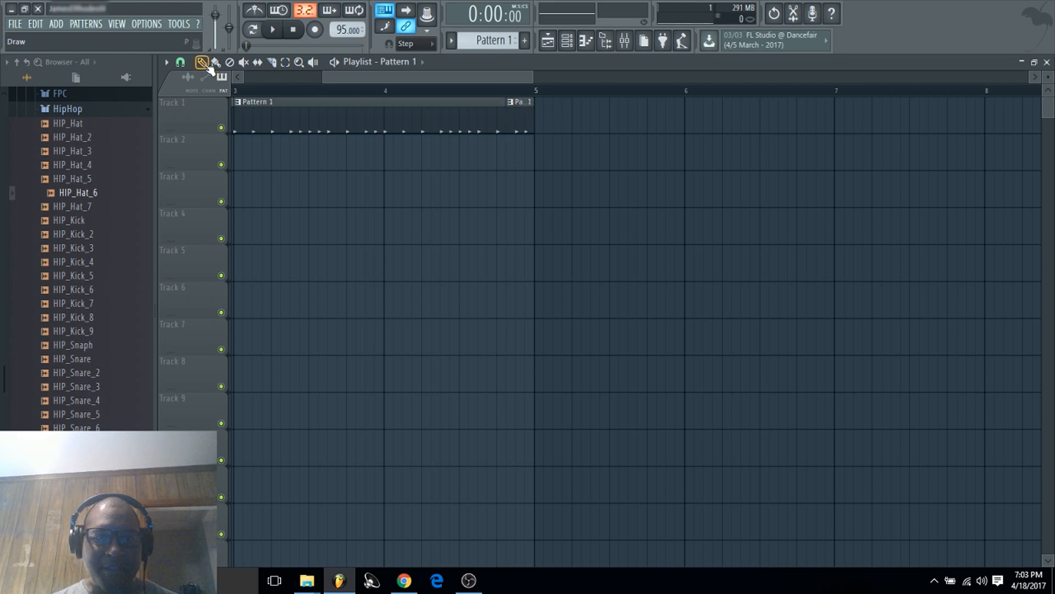
right_click(523, 127)
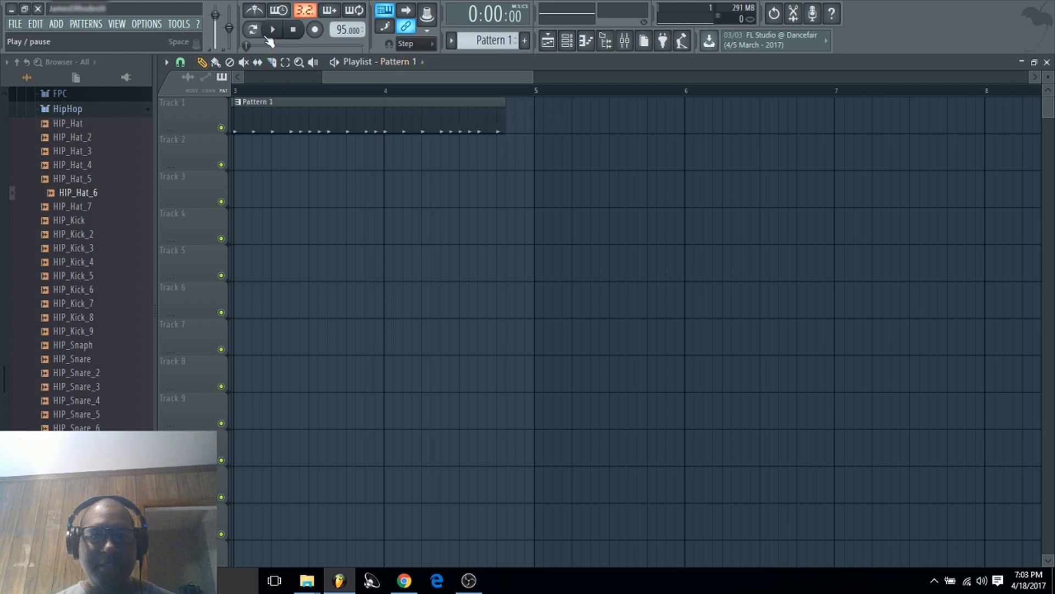
Play the arrangement with the shortened second clip, view it from bar 1, and stop playback.
left_click(273, 32)
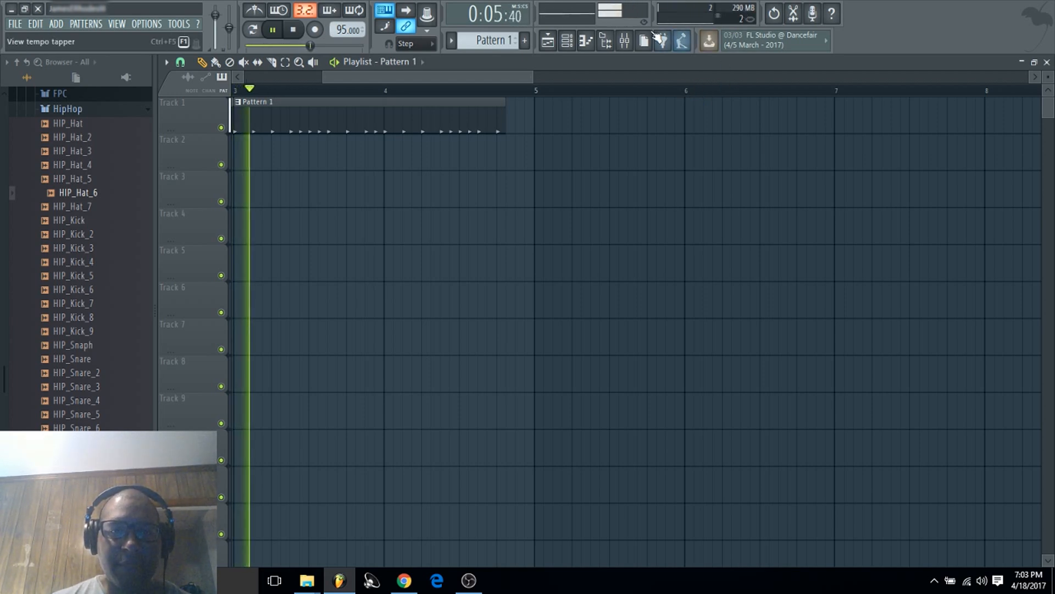
left_click_drag(375, 74, 312, 73)
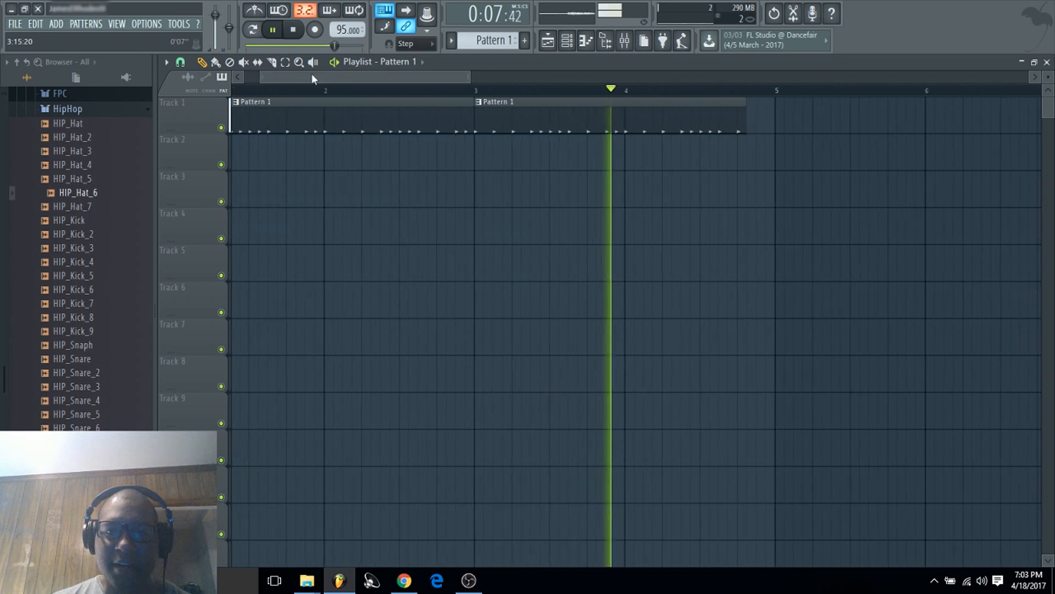
left_click_drag(470, 78, 651, 74)
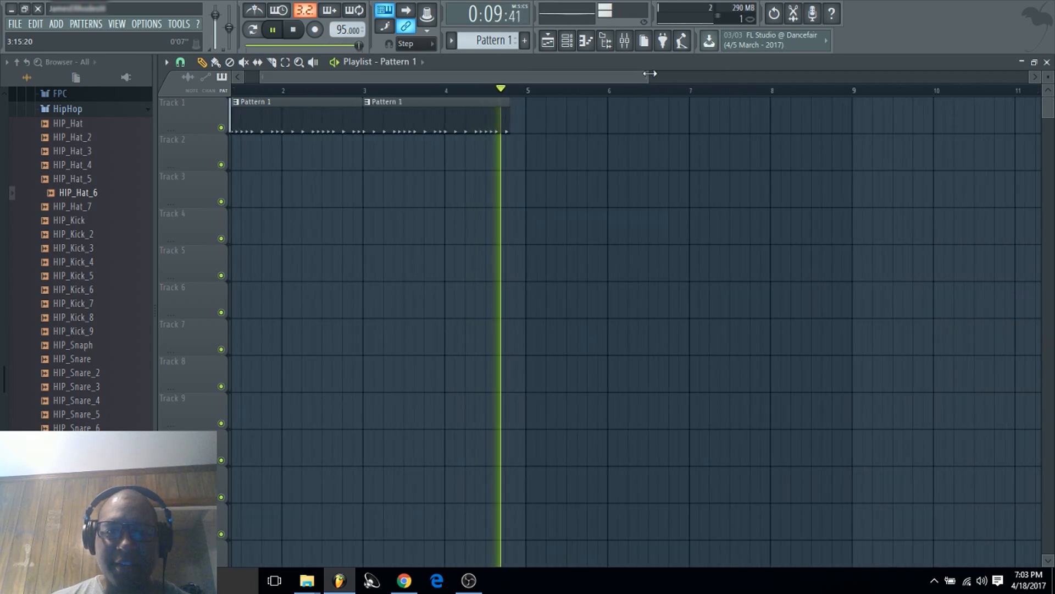
left_click_drag(341, 76, 317, 80)
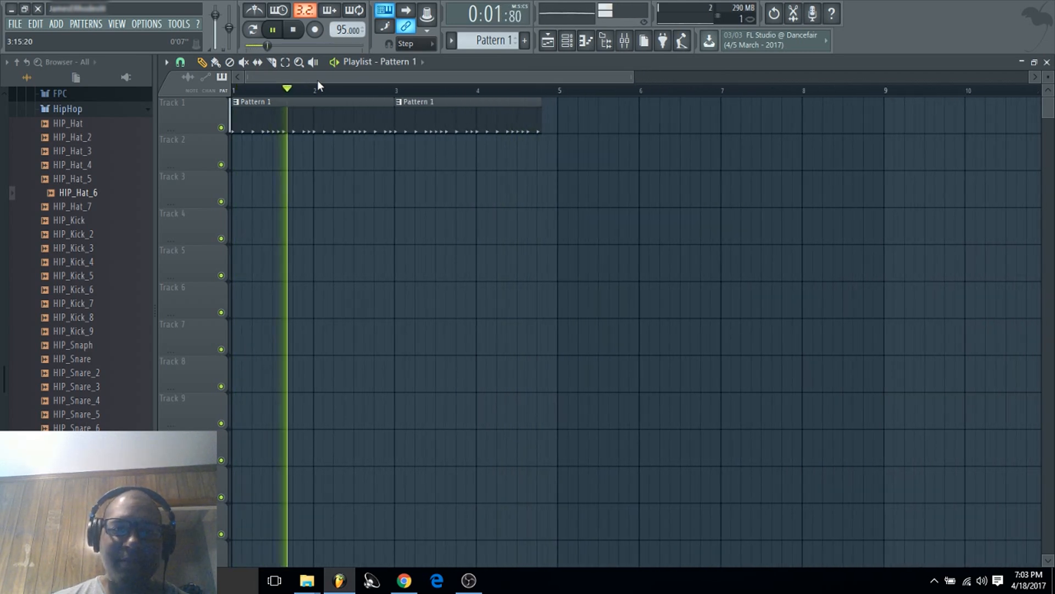
key("space")
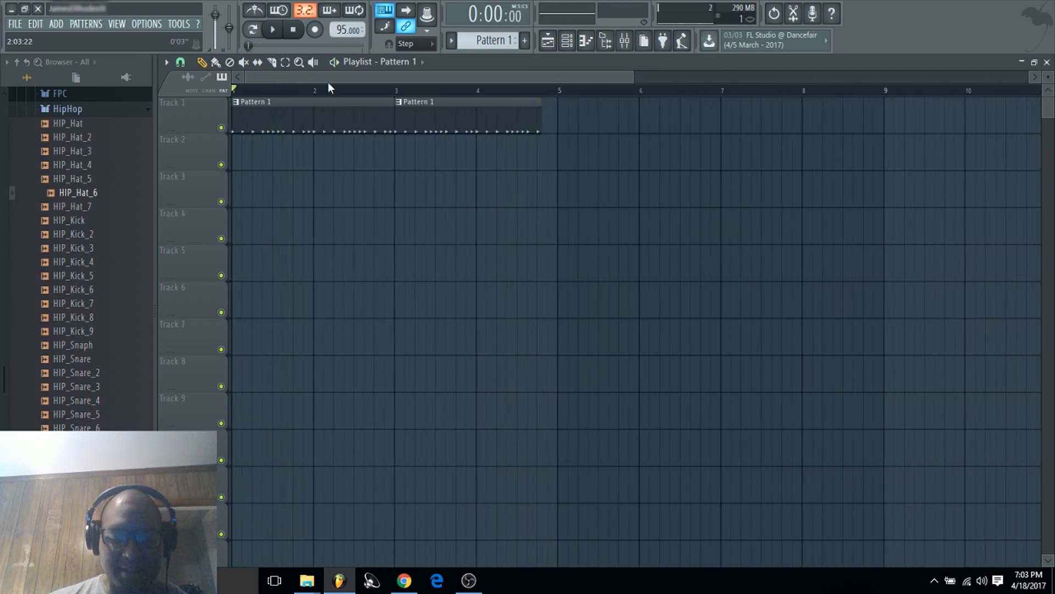
Place a third Pattern 1 clip at bar 5 on Track 1, leaving a gap after the shortened clip.
left_click(558, 120)
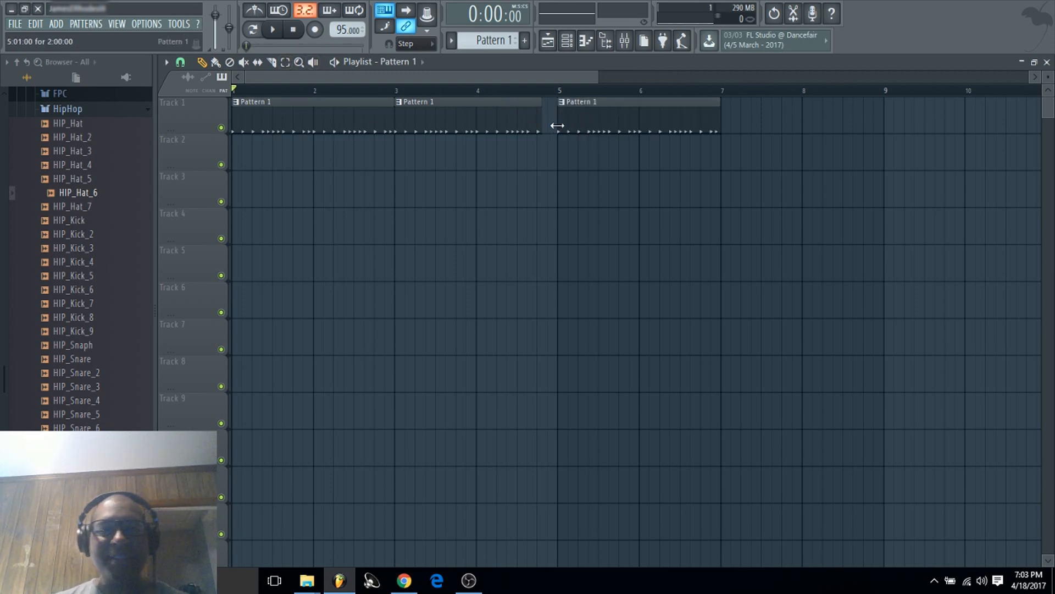
right_click(605, 127)
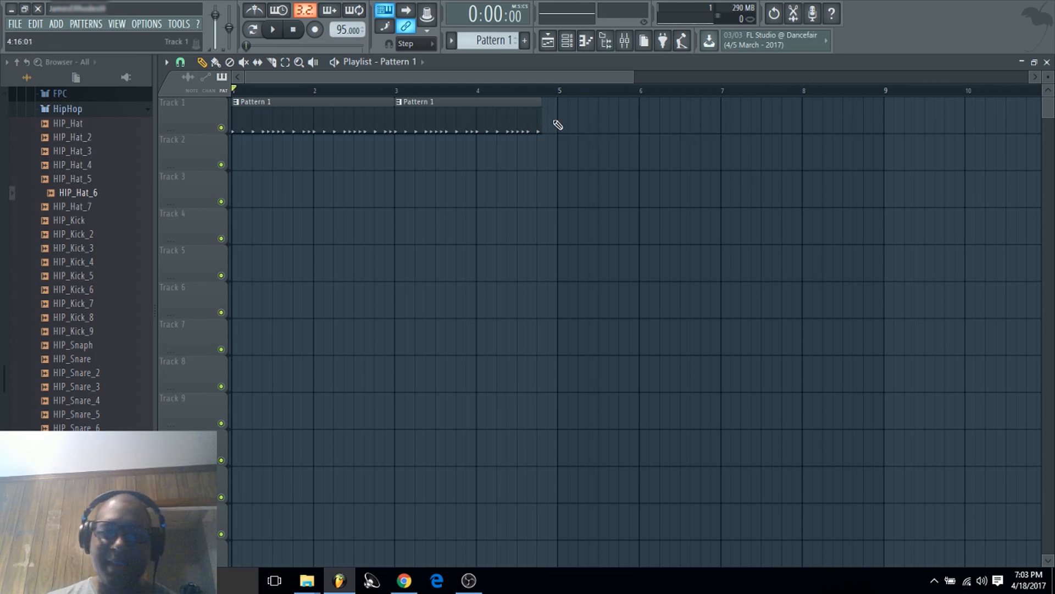
left_click(558, 125)
Play the arrangement across the gap into the third clip, stop playback, and close the playlist.
left_click(275, 33)
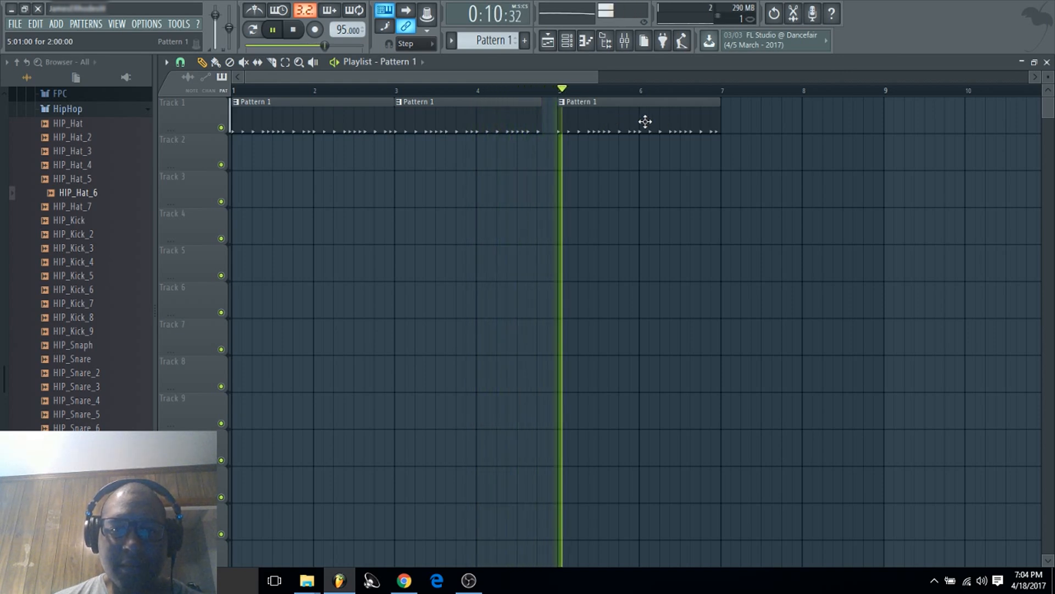
left_click(1047, 62)
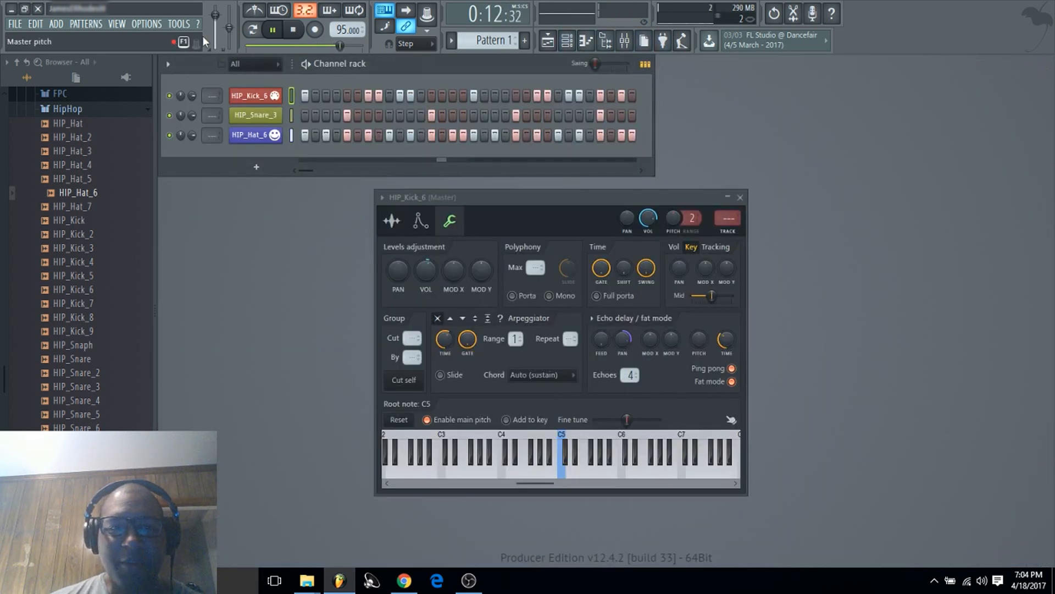
key("space")
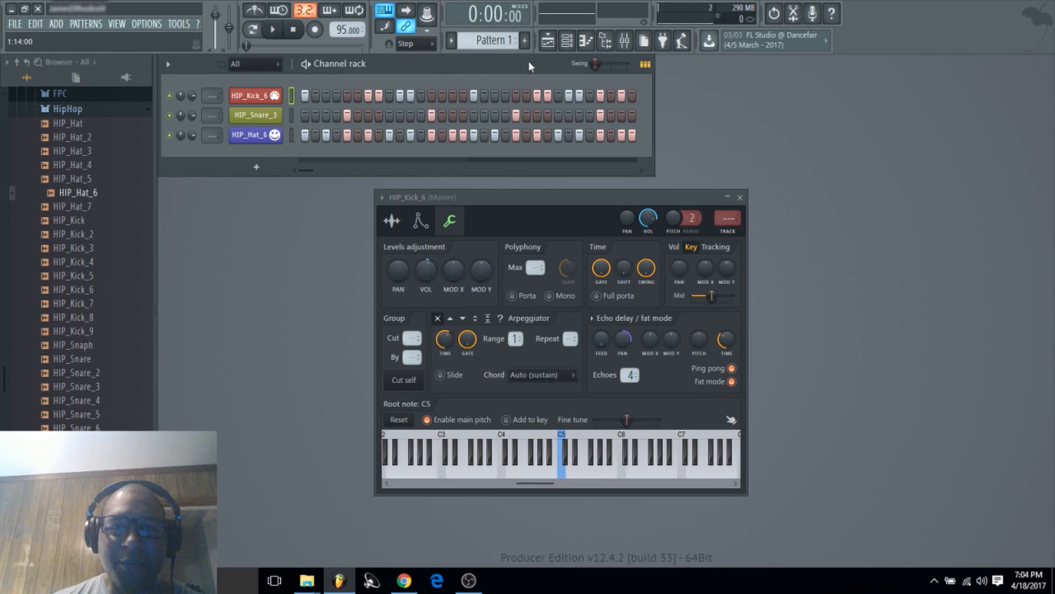
key("F5")
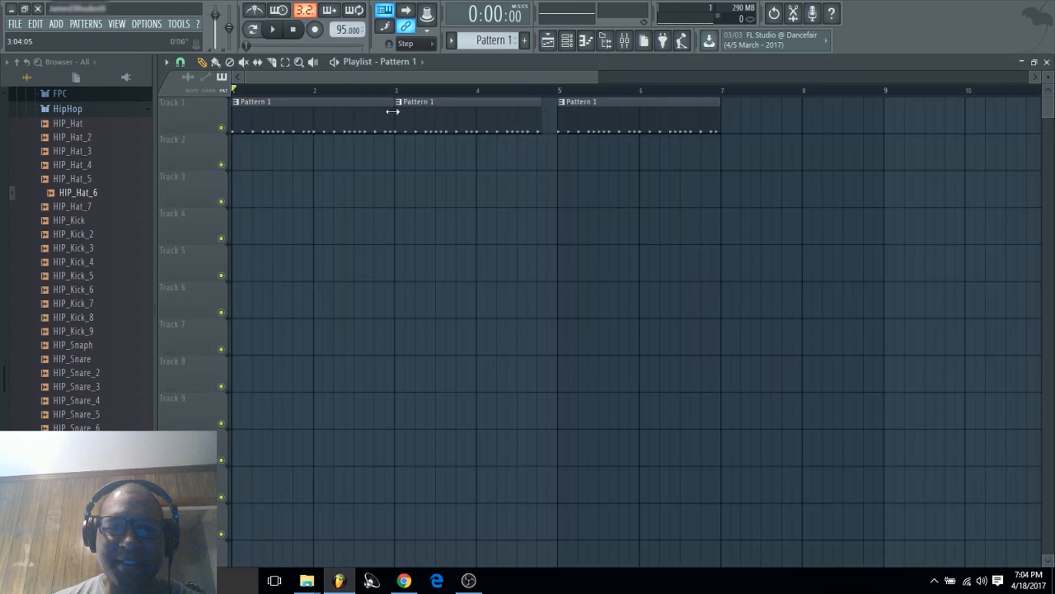
left_click(1047, 62)
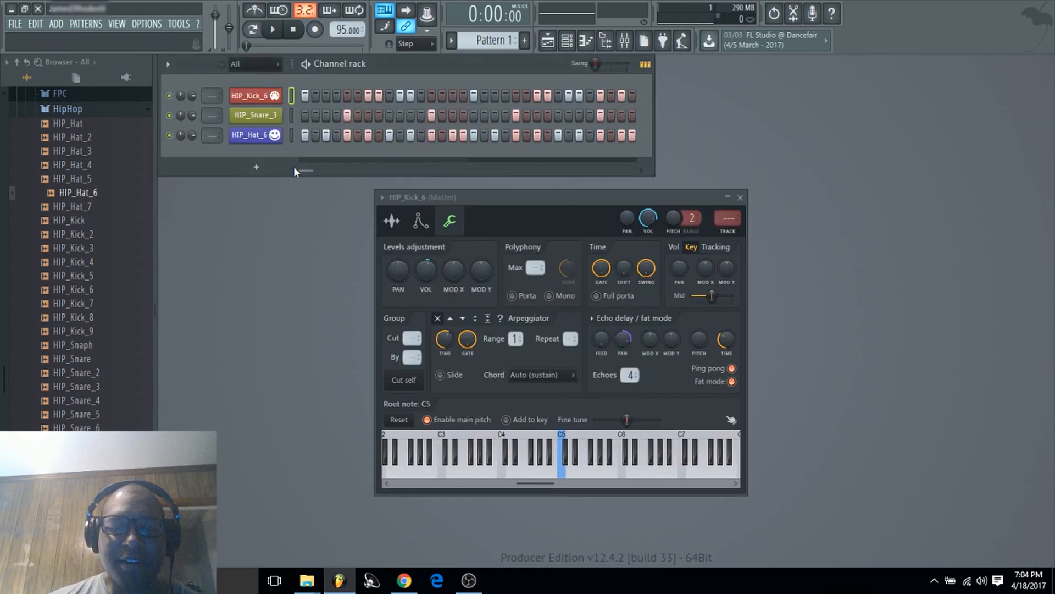
Add a Massive [64bit] synth channel to the channel rack and move its plugin window up so the whole interface shows.
left_click(259, 171)
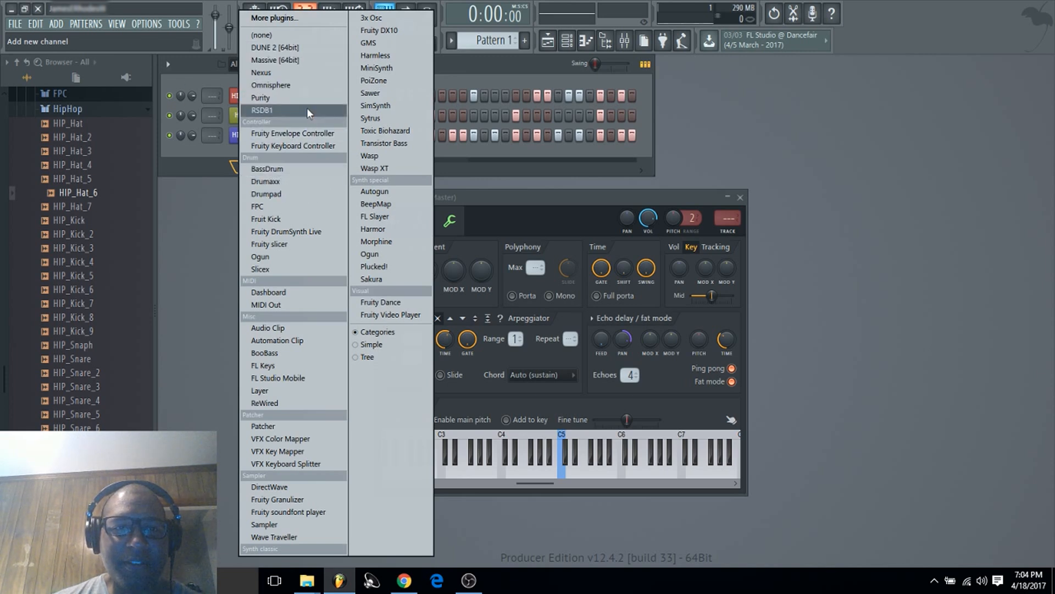
left_click(318, 59)
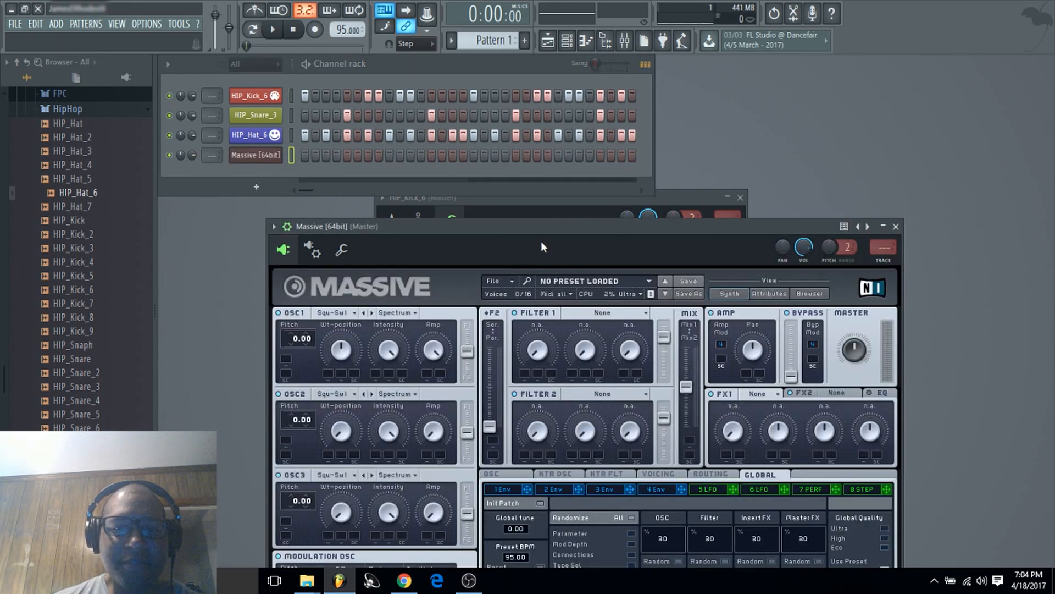
left_click_drag(541, 246, 493, 54)
left_click(456, 107)
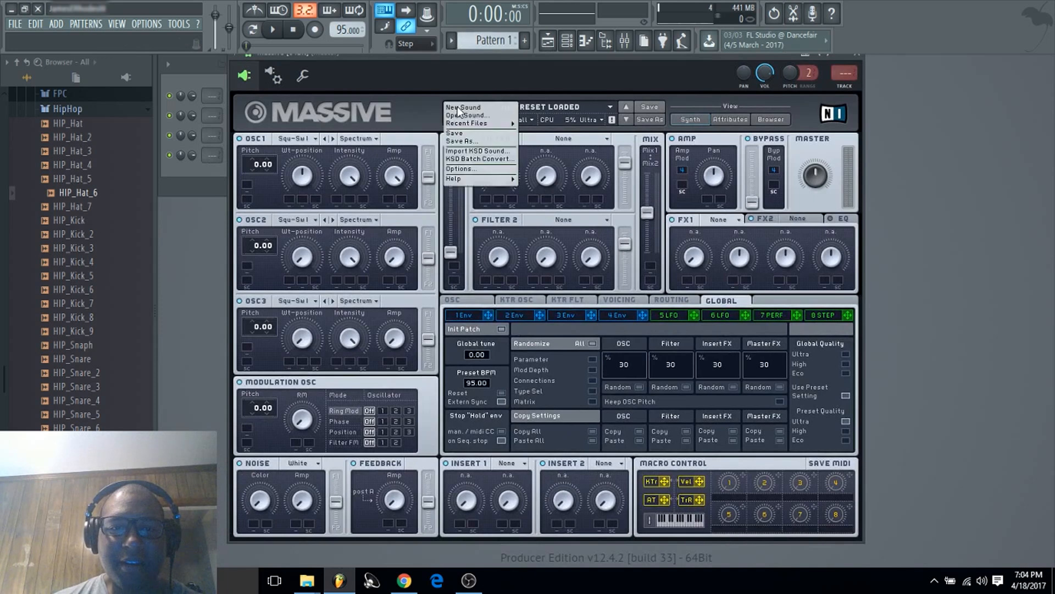
left_click(690, 105)
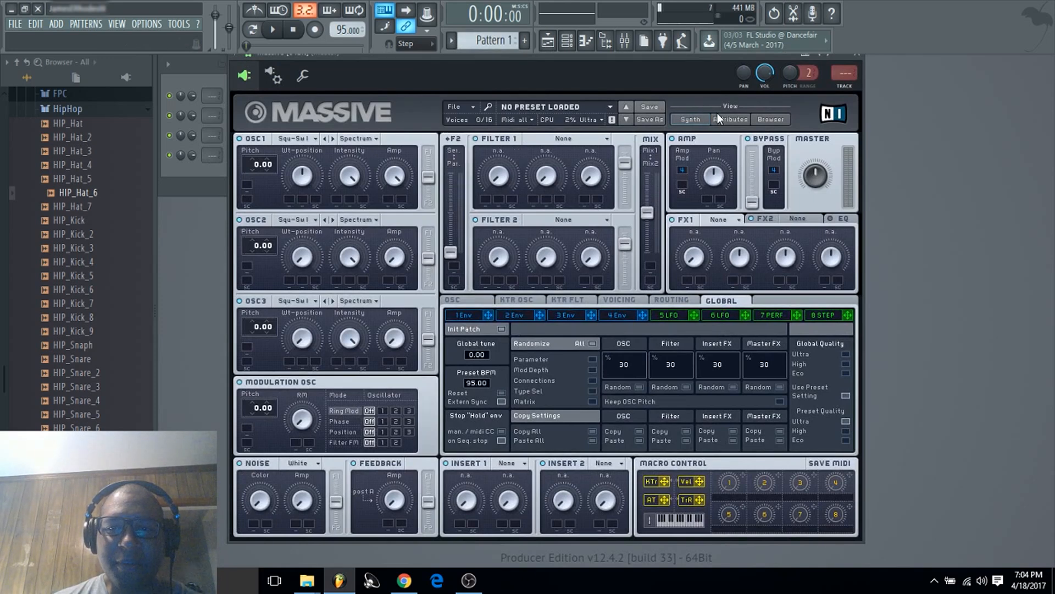
Filter Massive's sound browser to the Synth Lead type and try the 3 Octave Buzzer and A Love Lead presets.
left_click(771, 119)
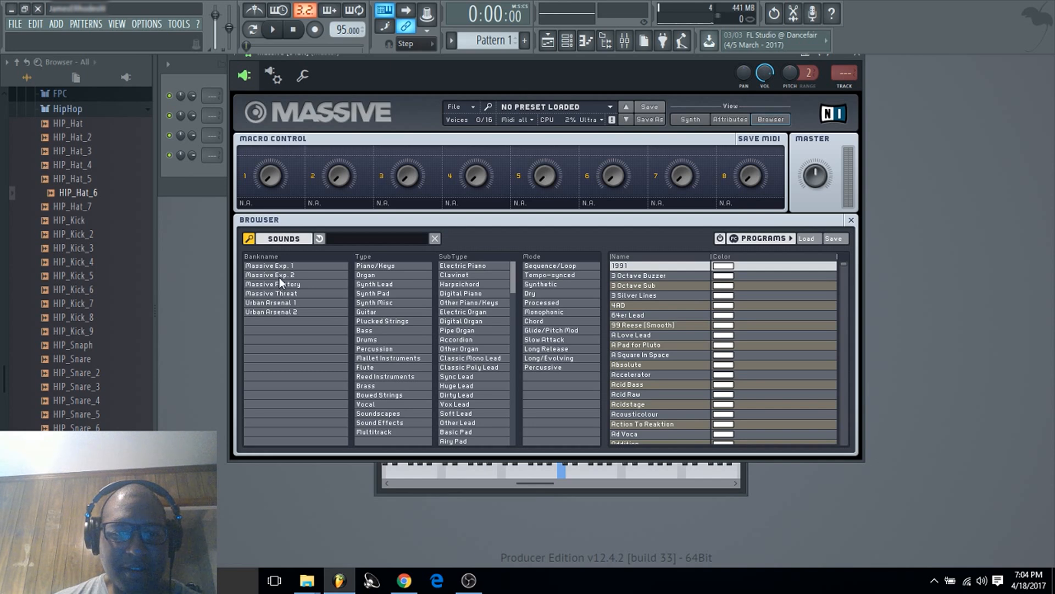
left_click(361, 283)
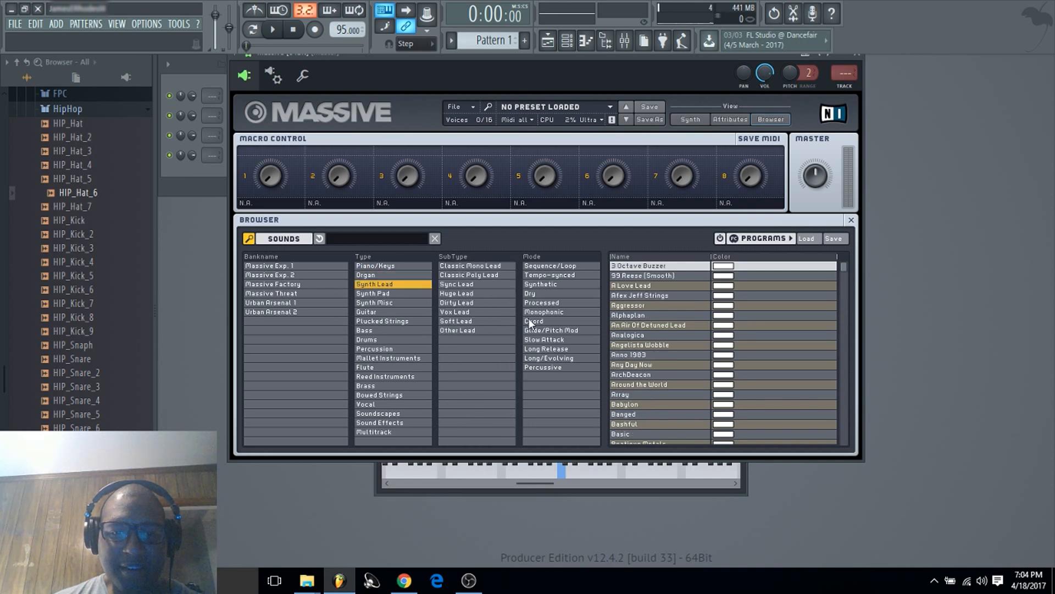
left_click(630, 267)
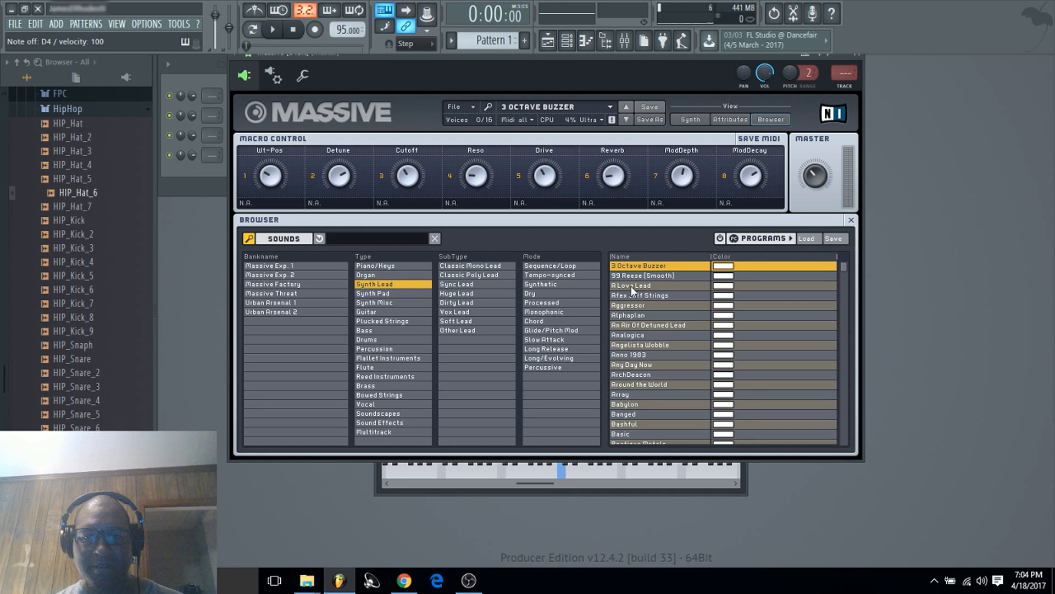
left_click(631, 286)
Move the Massive window clear of the channel rack and load the PLK 24 Pluck sound from the Khemikals folder.
left_click_drag(335, 55, 447, 218)
key("m")
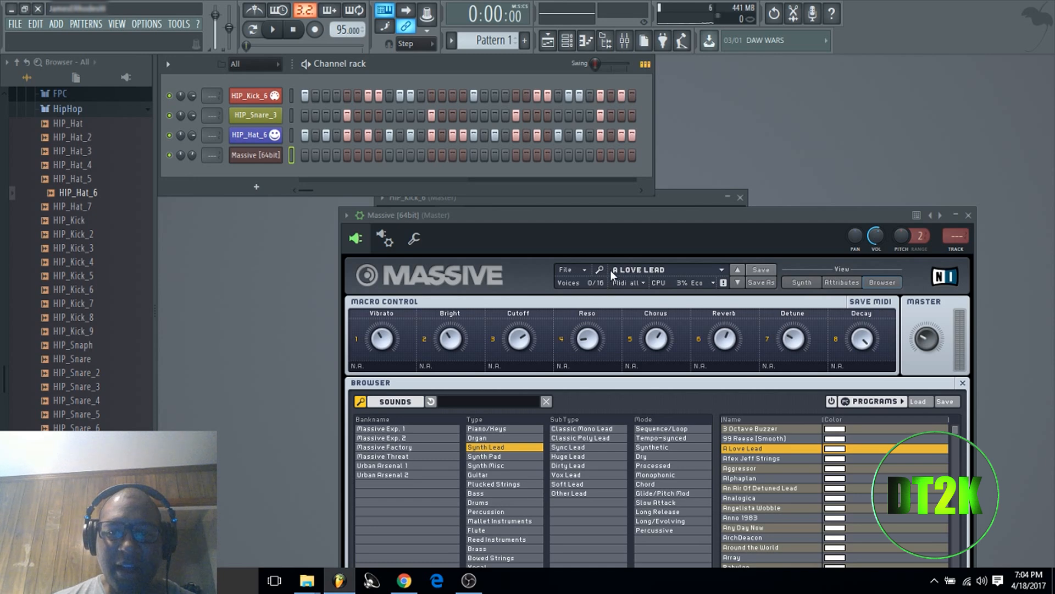
left_click(575, 269)
mouse_move(581, 290)
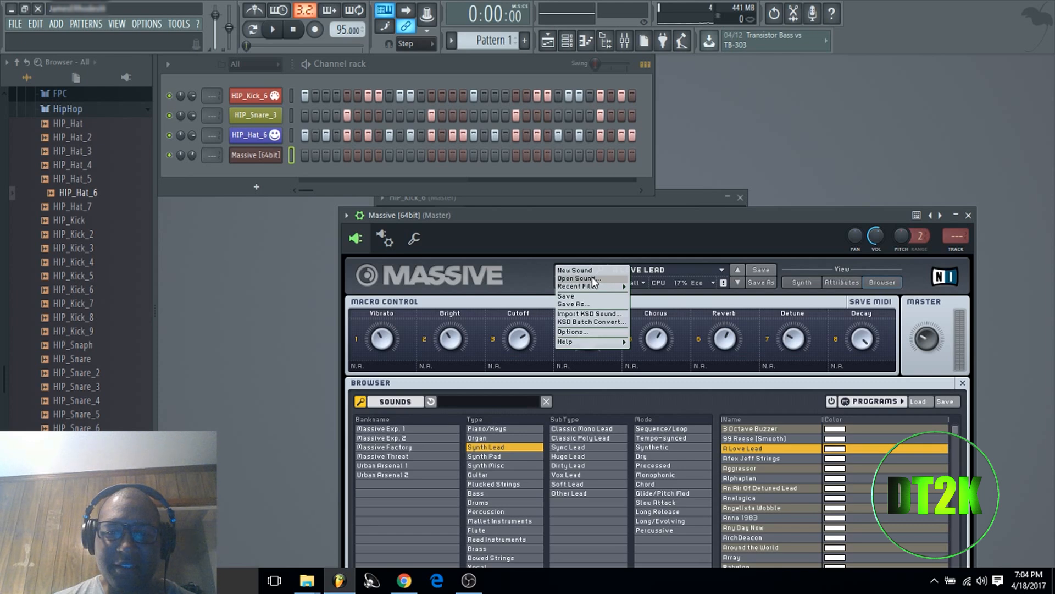
left_click(594, 277)
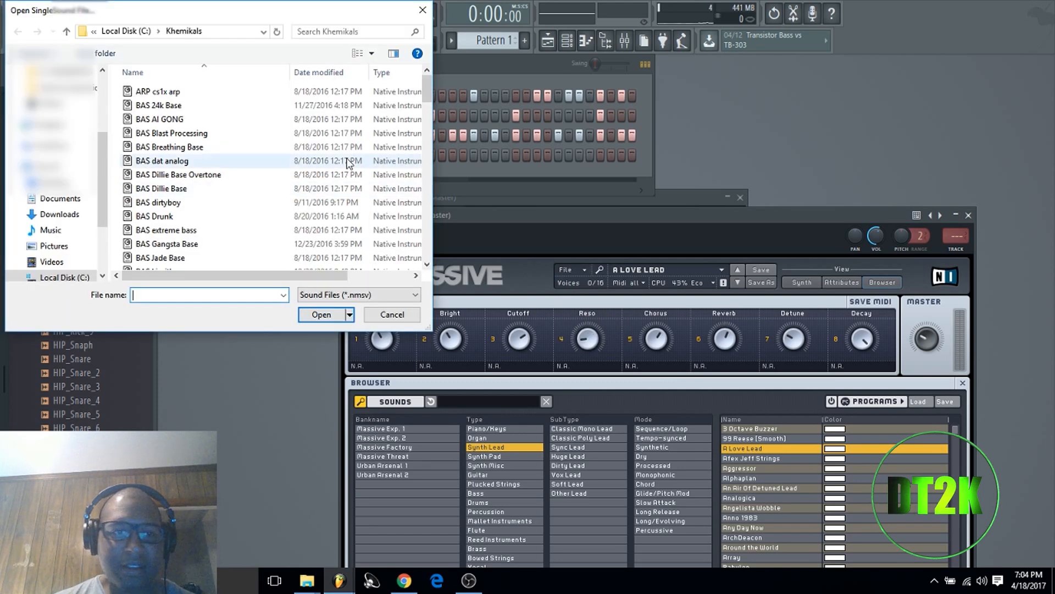
scroll(209, 198, "down", 12)
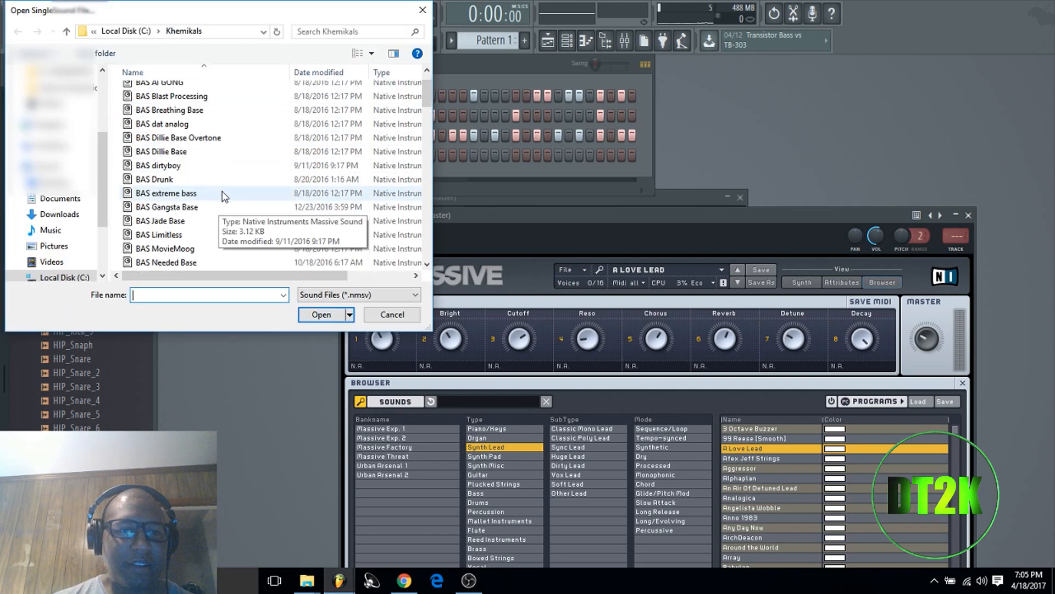
scroll(224, 191, "down", 10)
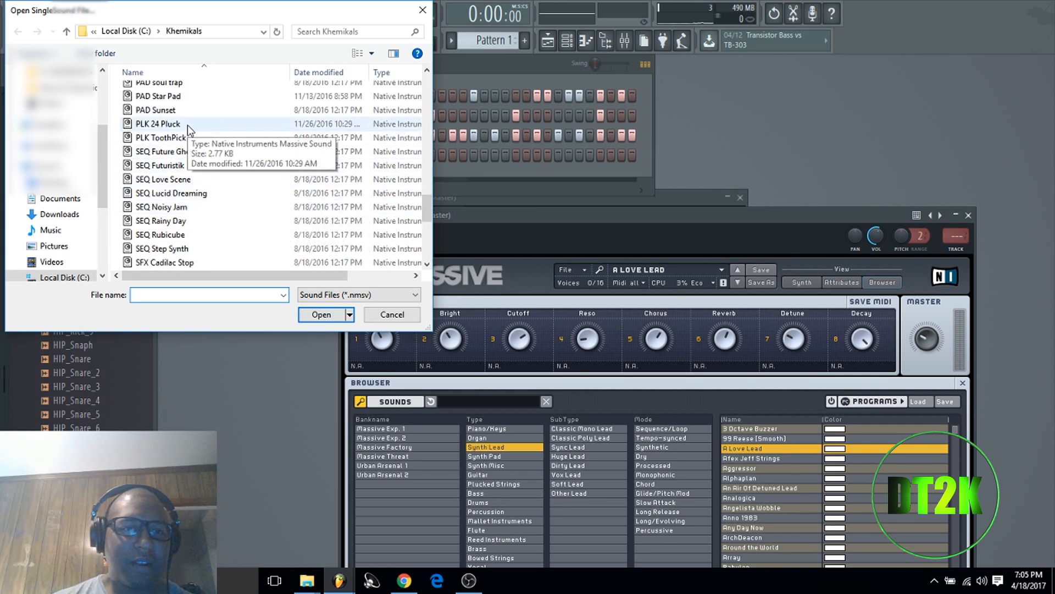
double_click(158, 124)
key("v")
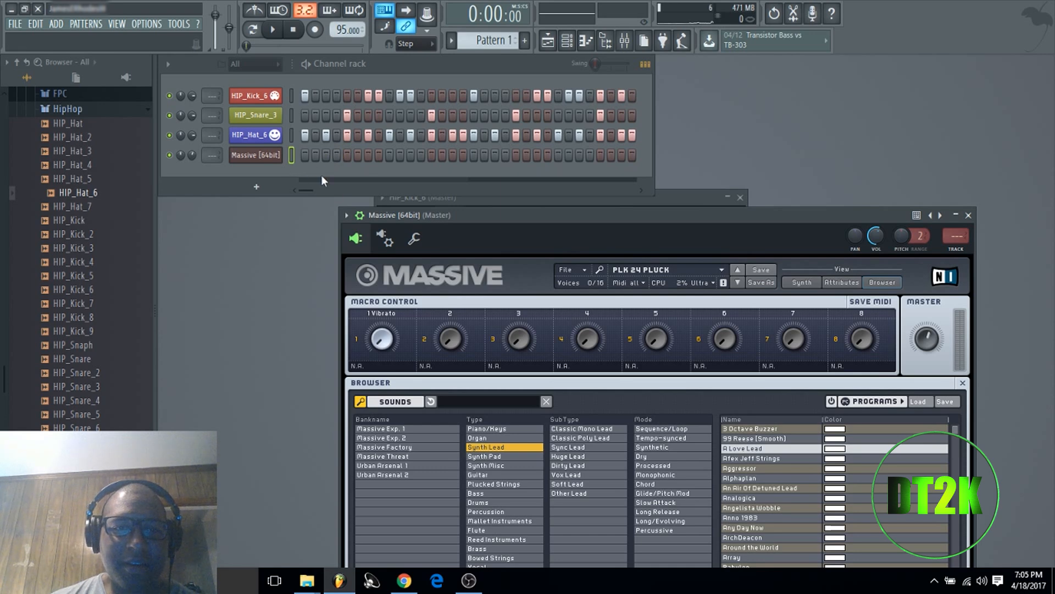
Fill the Massive channel at every 4 steps, start playback, and change the fill to every 2 steps.
right_click(263, 160)
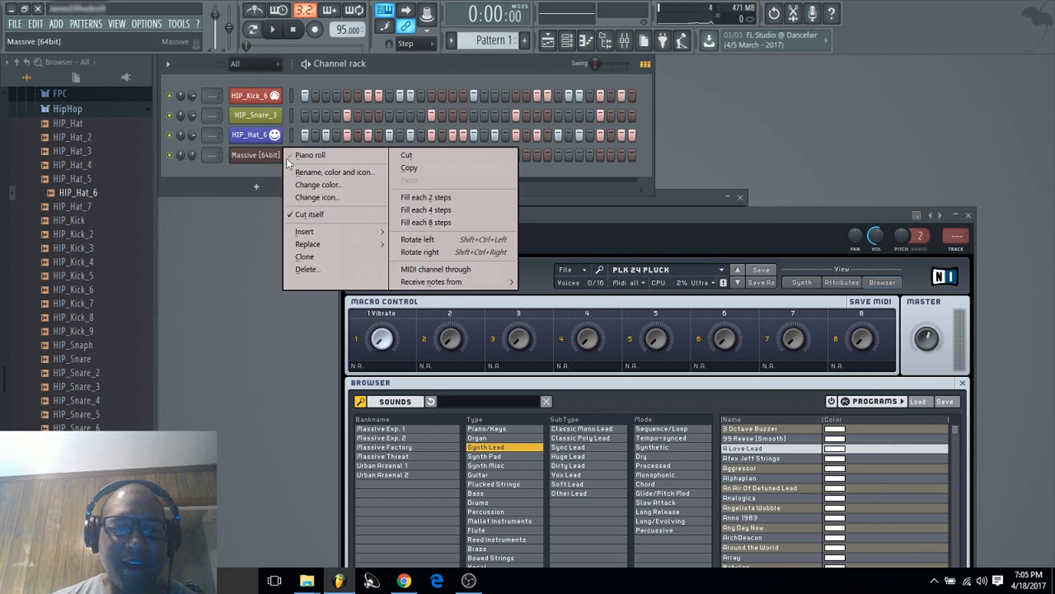
left_click(410, 211)
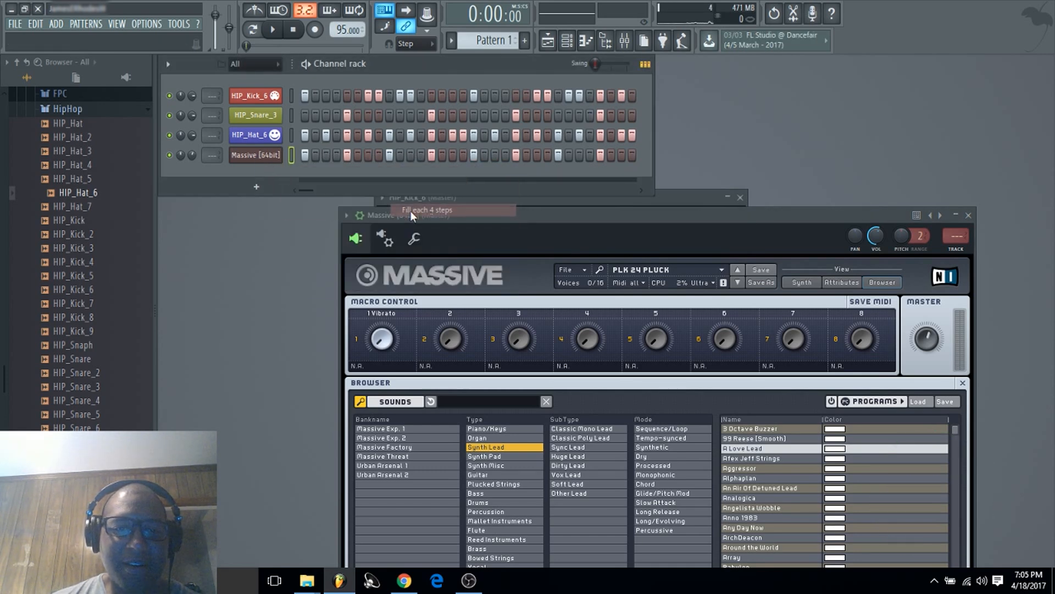
left_click(278, 33)
right_click(261, 157)
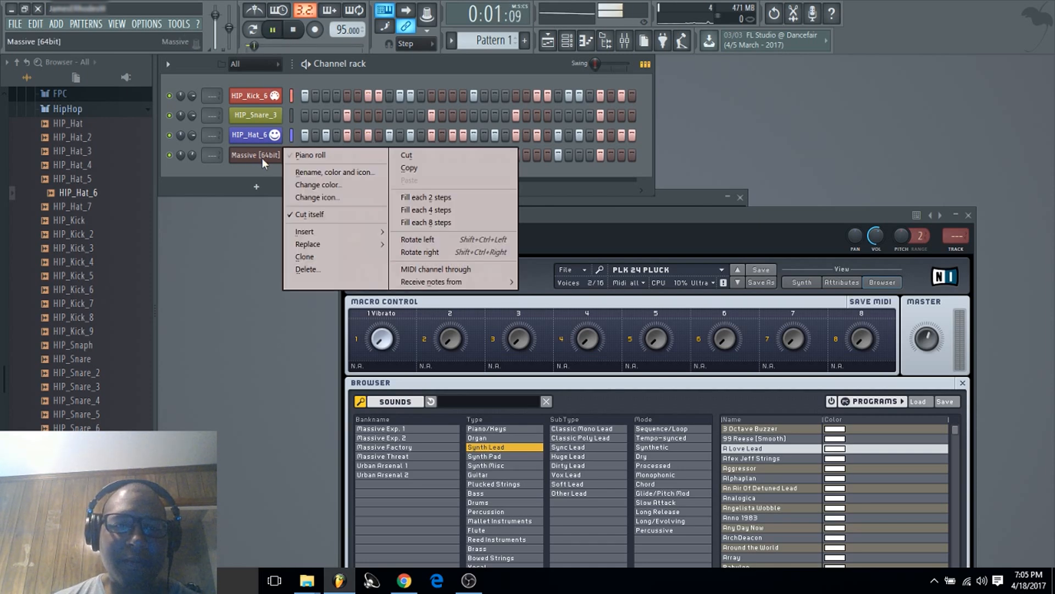
left_click(436, 198)
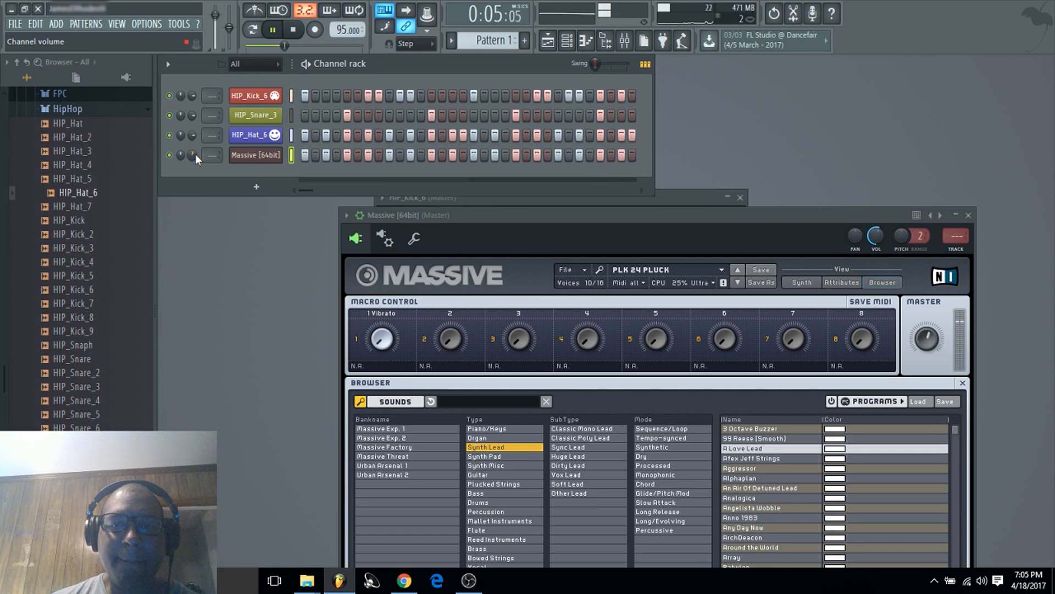
Stop playback and open the Massive channel in the piano roll.
left_click(293, 31)
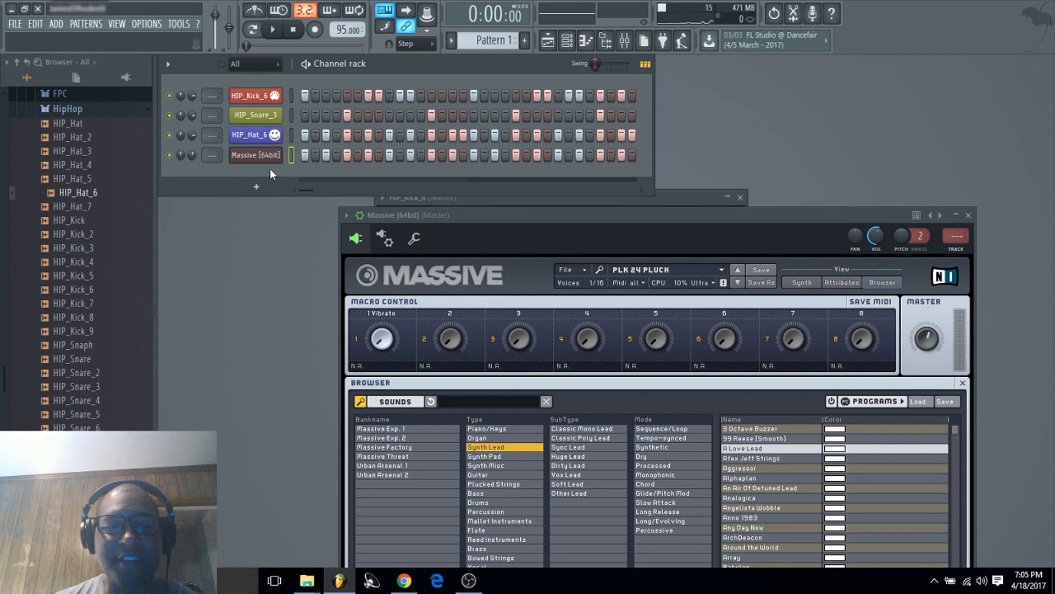
right_click(264, 155)
left_click(311, 154)
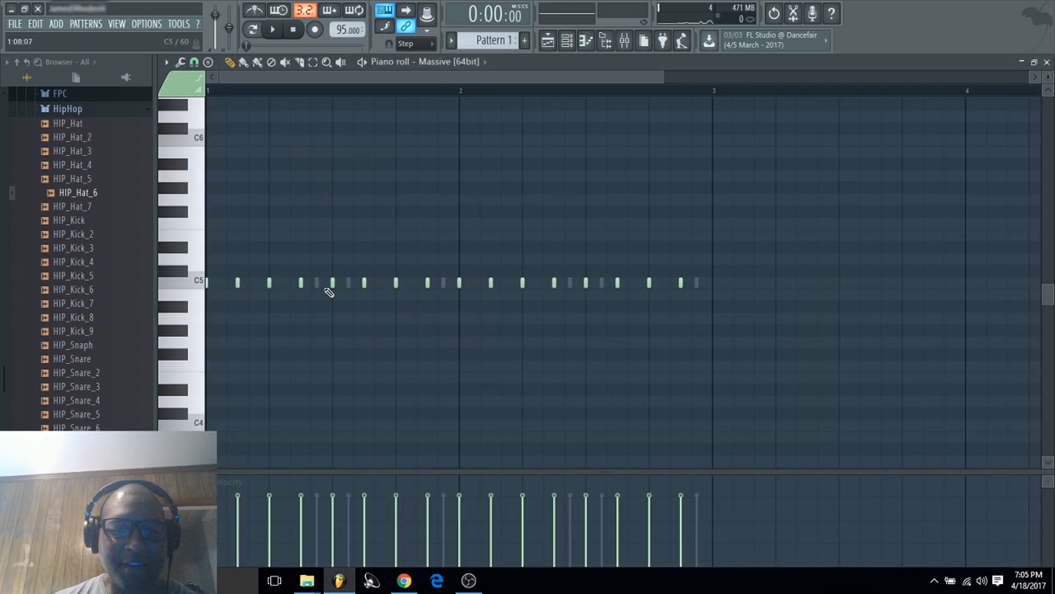
left_click(1047, 63)
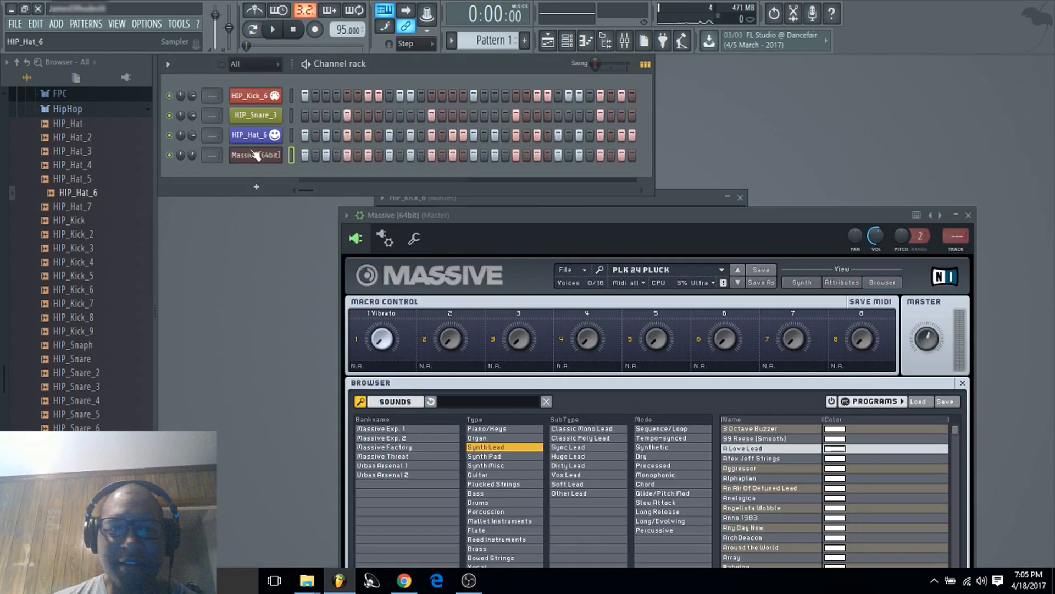
right_click(265, 157)
left_click(310, 154)
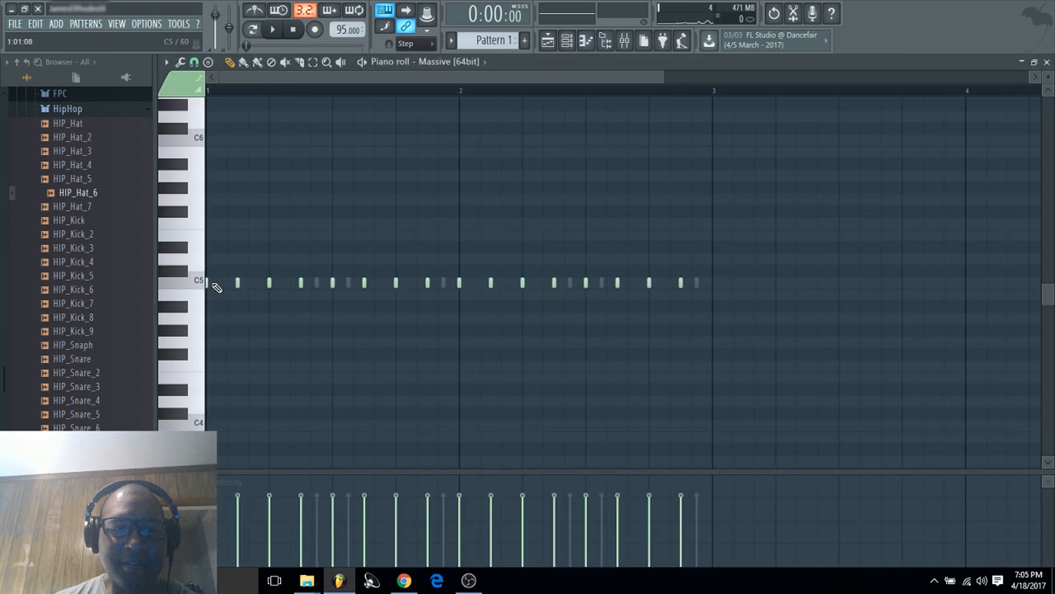
Try a melody in bar 1 by moving C5 notes to D5, D#5, G4 and G#4 and placing an E5 note.
left_click_drag(236, 282, 237, 259)
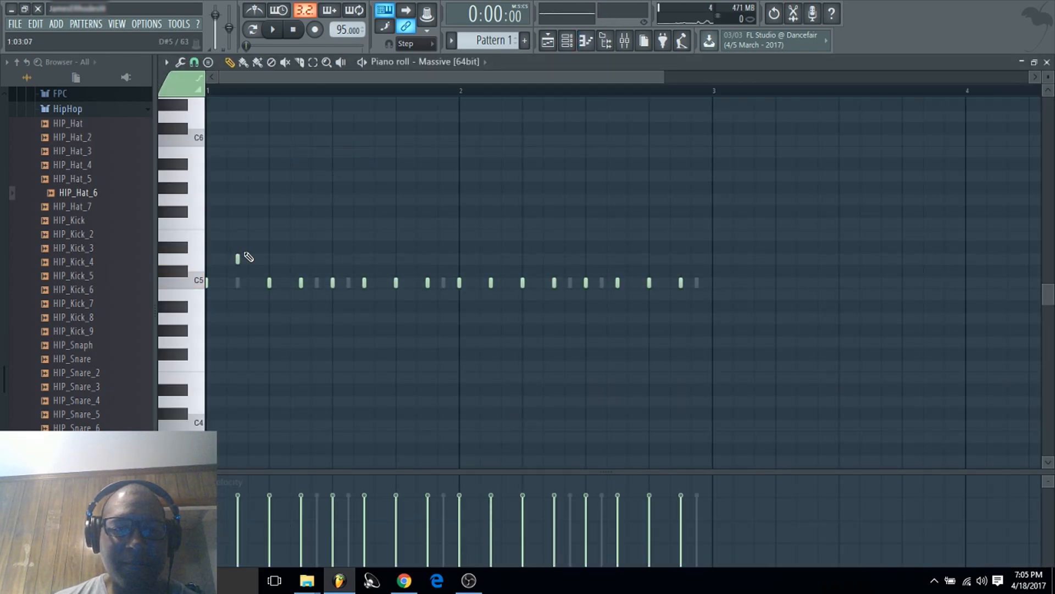
left_click(270, 247)
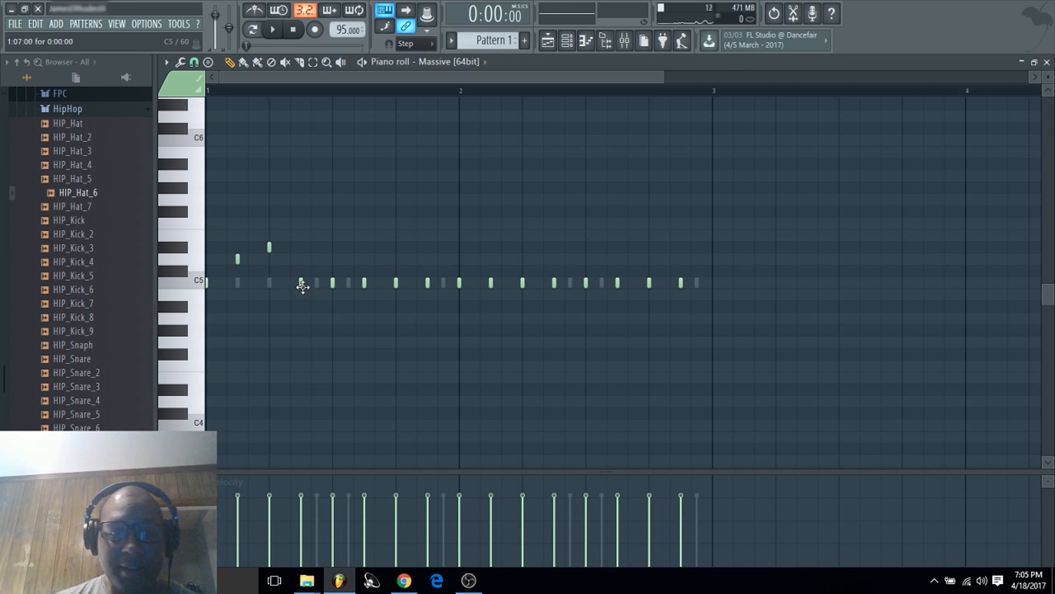
left_click_drag(301, 283, 294, 353)
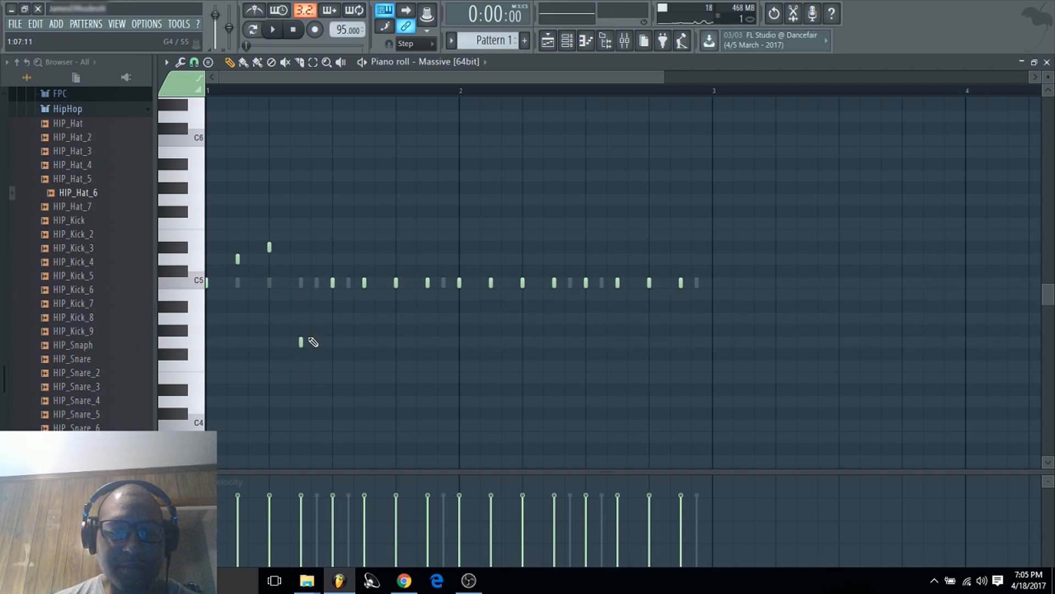
left_click(332, 330)
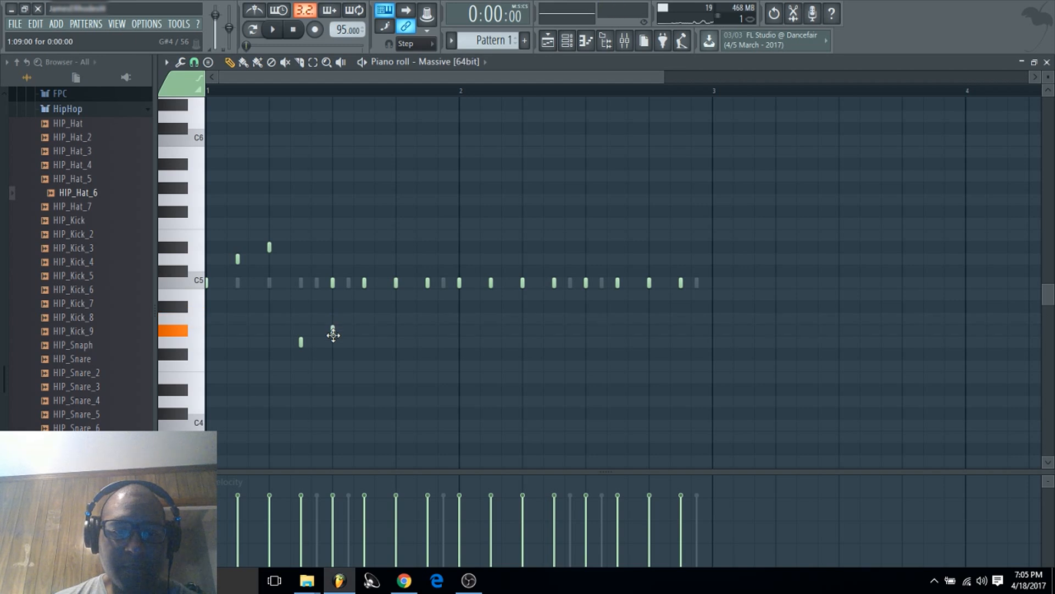
left_click(353, 235)
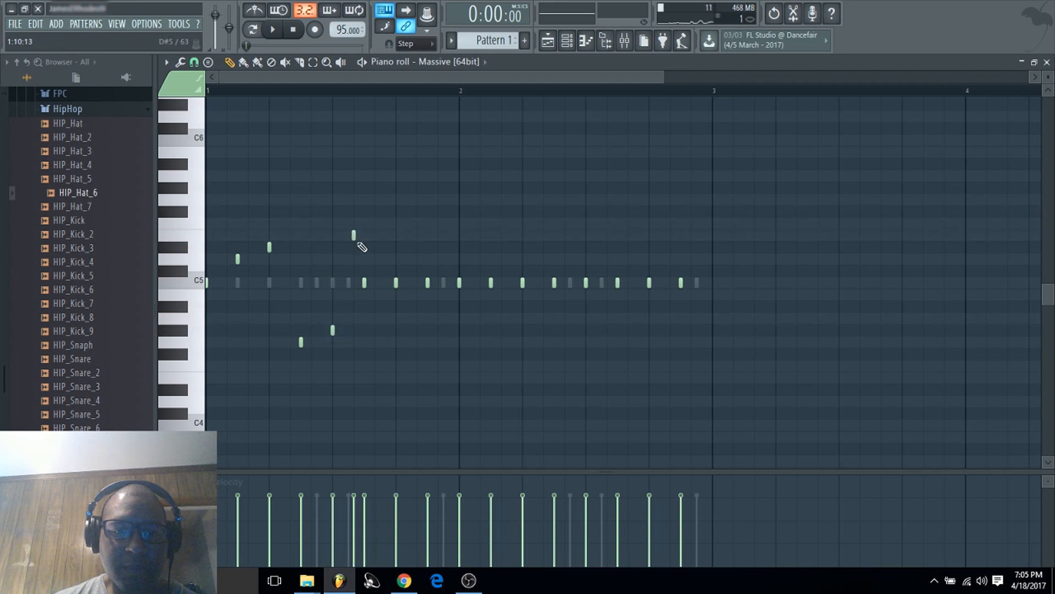
Set the piano roll snap to Step and erase the notes between the first and last notes of bar 1.
left_click(194, 62)
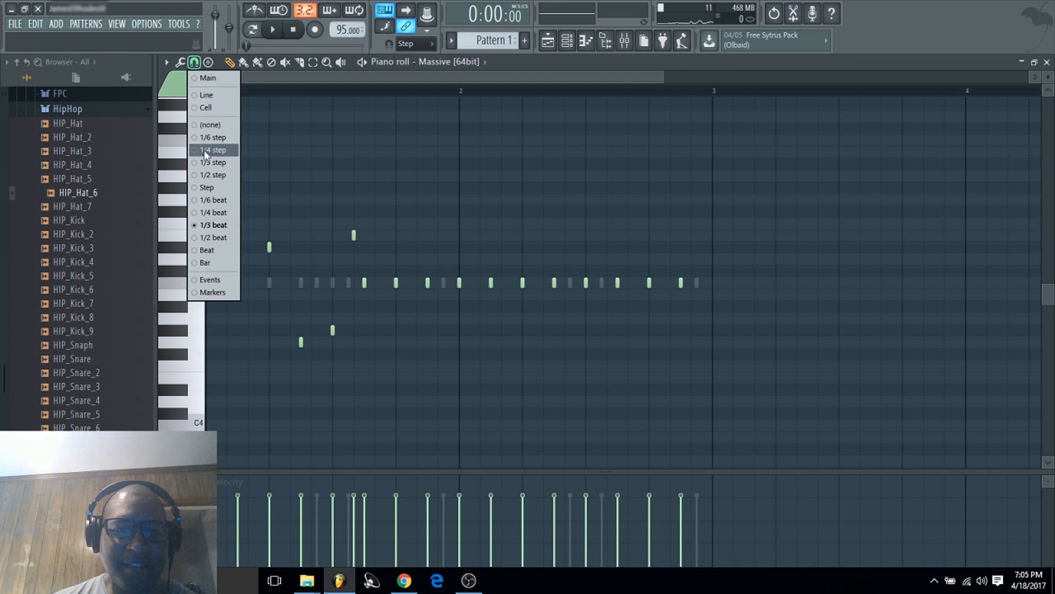
left_click(217, 188)
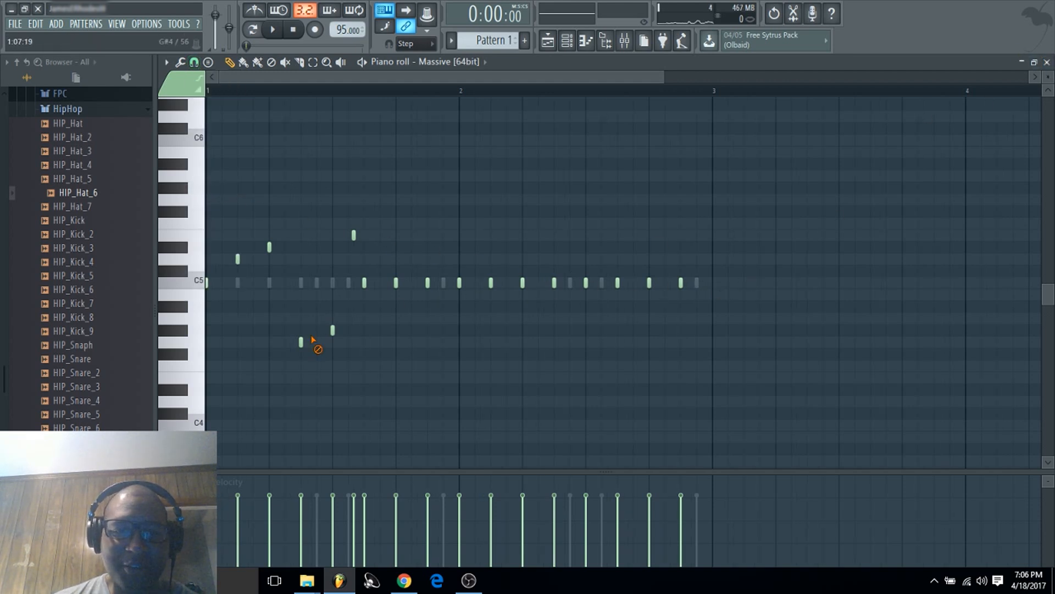
right_click(332, 330)
right_click(396, 282)
right_click(269, 247)
right_click(354, 235)
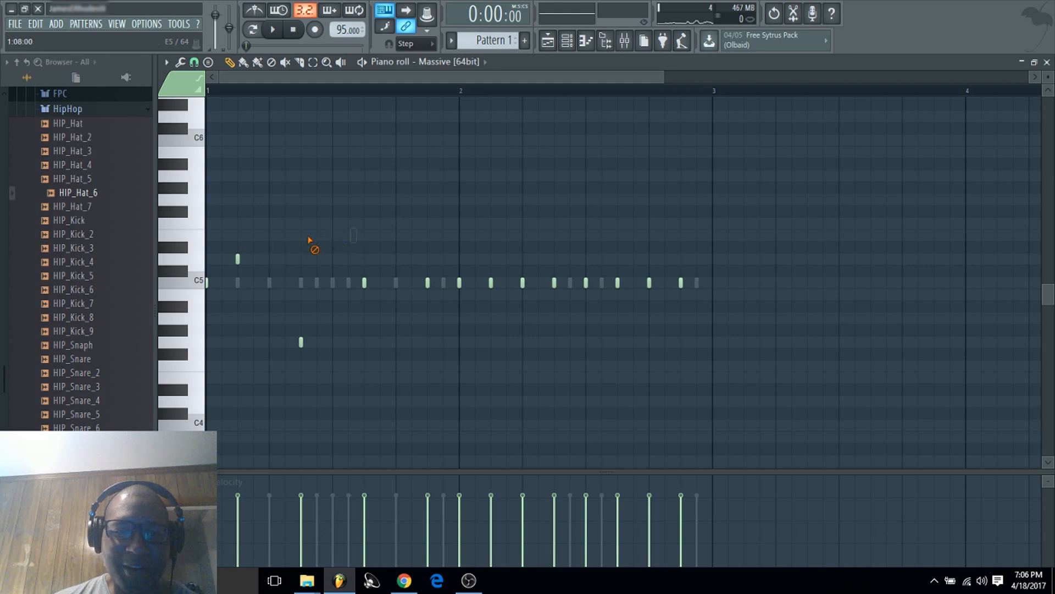
right_click(237, 259)
right_click(364, 282)
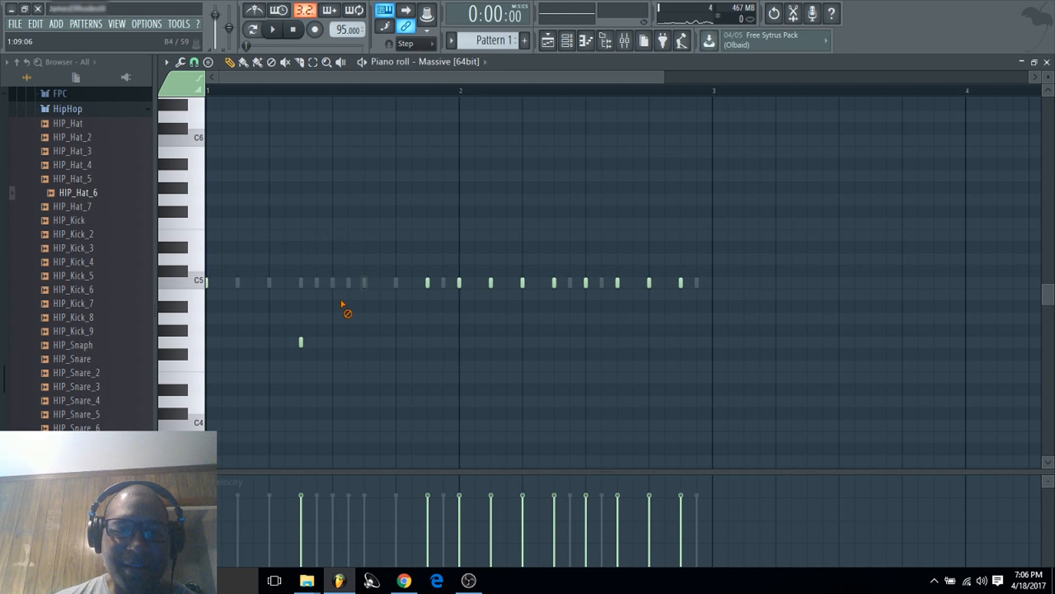
right_click(301, 342)
left_click(195, 63)
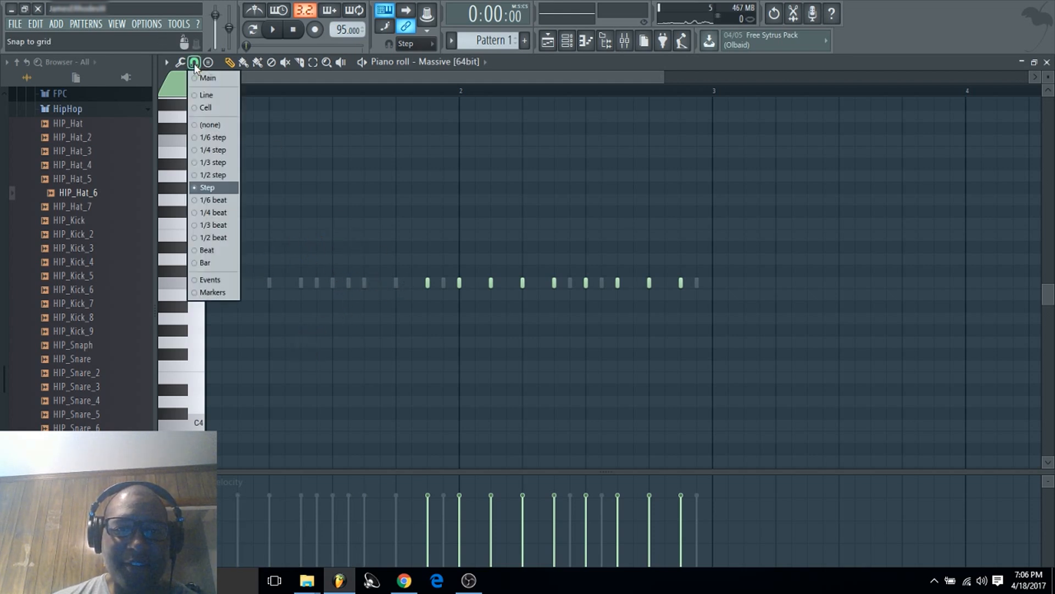
left_click(357, 77)
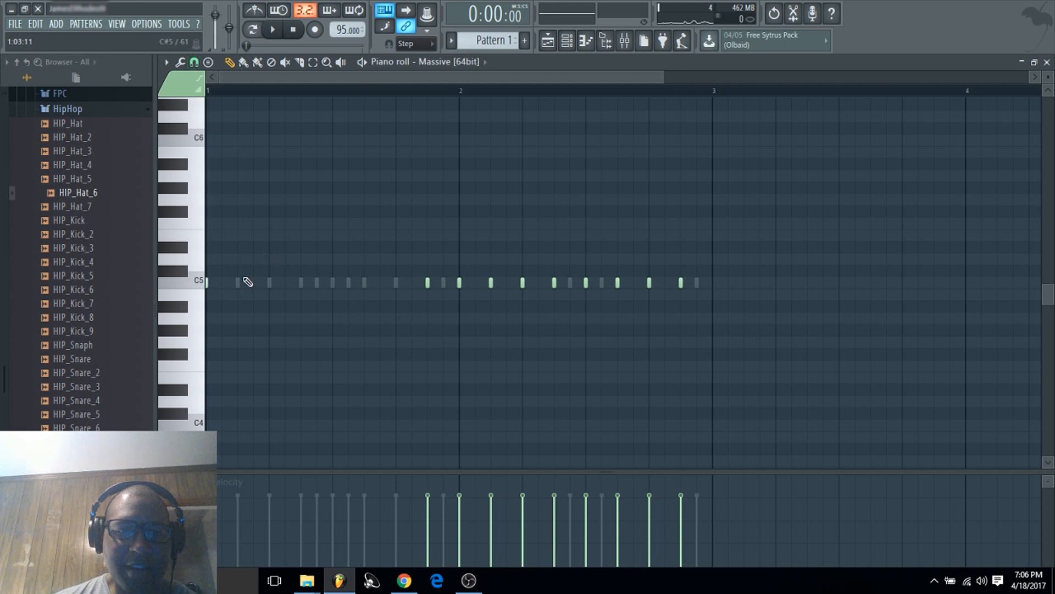
Complete the bar 1 melody after the opening C5 with D5, D#5, G4, two G#4 and two A#4 notes, one every 2 steps.
left_click(238, 258)
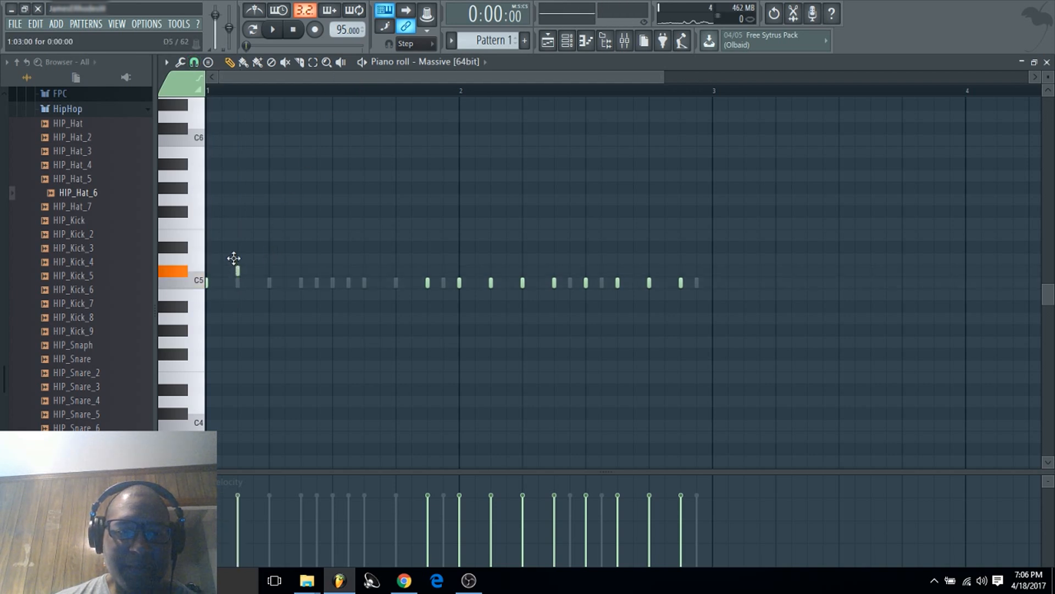
left_click(269, 247)
mouse_move(300, 323)
left_mouse_down()
mouse_move(300, 341)
mouse_move(328, 297)
mouse_move(337, 335)
left_mouse_up()
left_click(364, 330)
left_click_drag(394, 297, 394, 311)
left_click(428, 307)
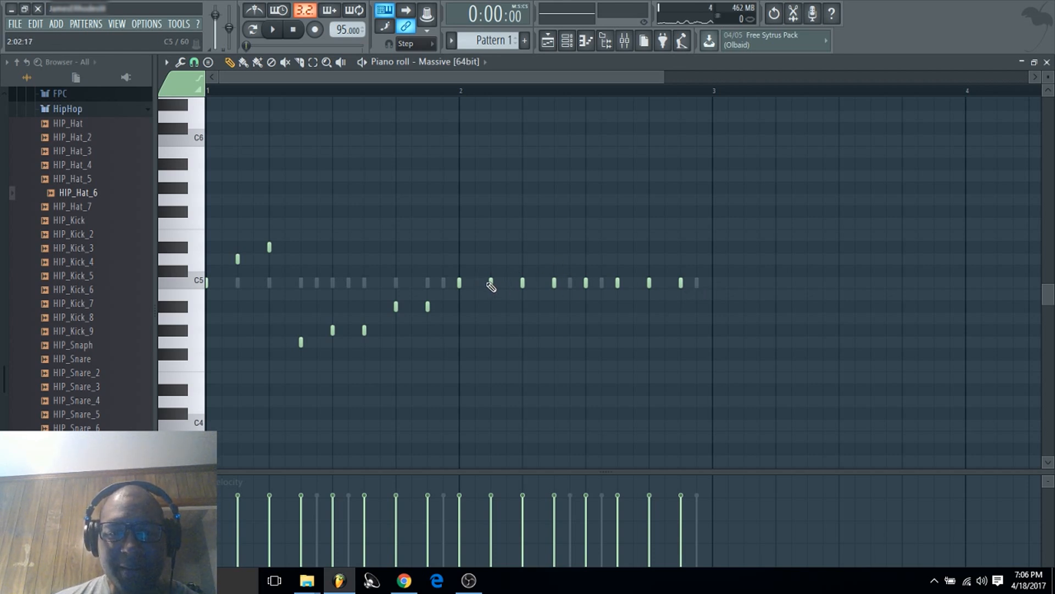
Delete all the remaining C5 notes in bar 2 of the Massive part.
right_click(459, 282)
right_click(491, 282)
right_click(680, 283)
right_click(649, 282)
right_click(618, 283)
right_click(586, 282)
right_click(554, 282)
right_click(522, 283)
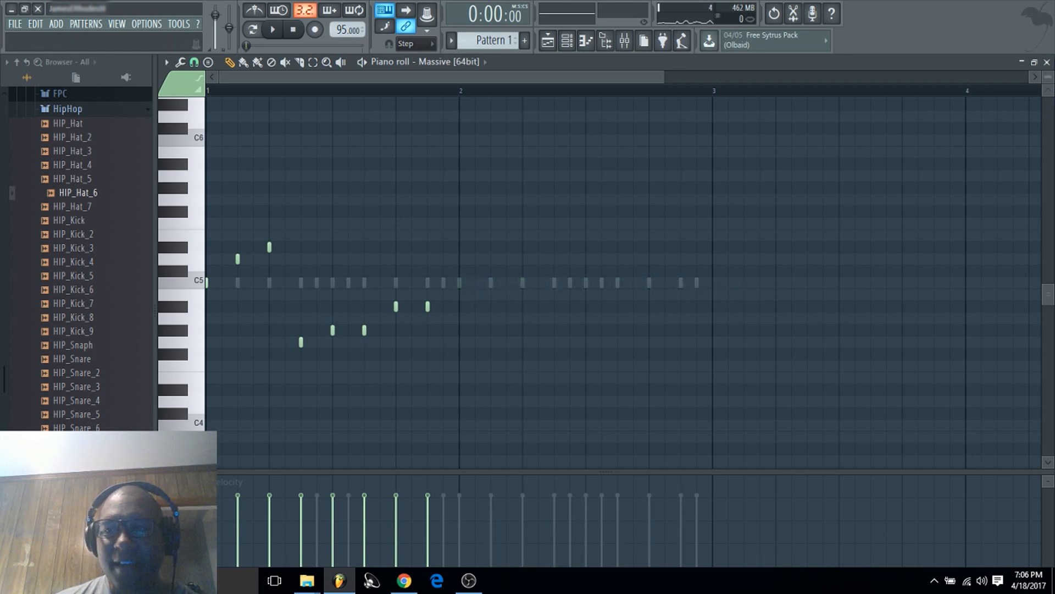
Check the Massive channel's steps in the channel rack and return to its piano roll.
left_click(1048, 62)
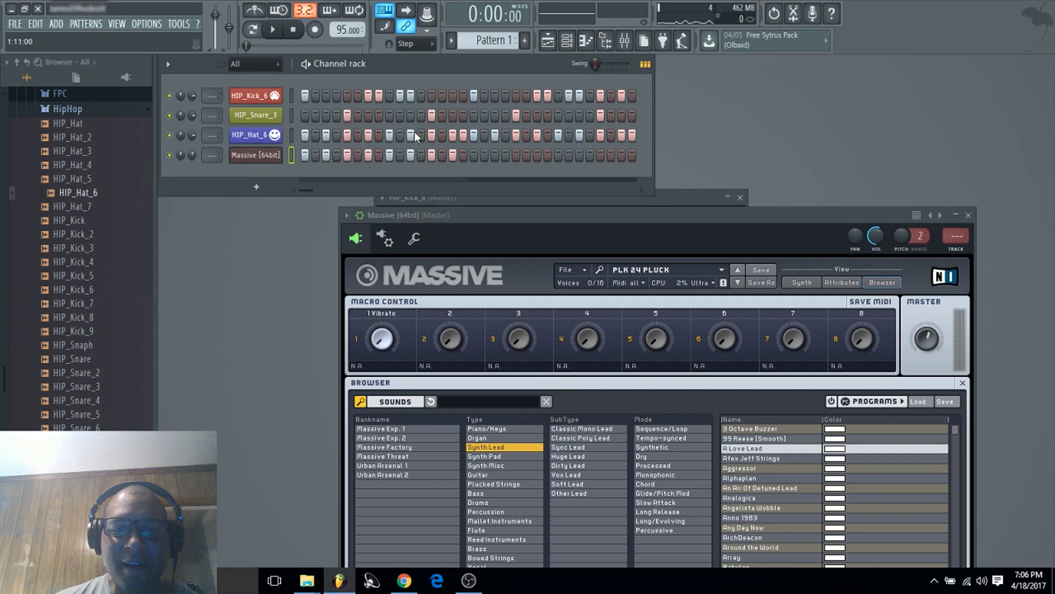
right_click(268, 155)
left_click(308, 154)
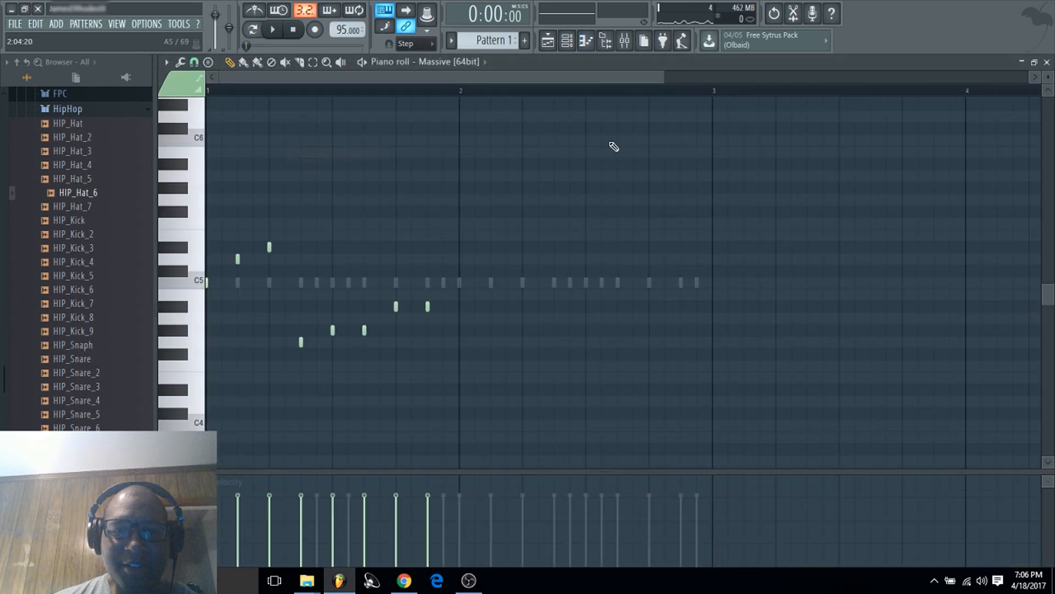
left_click(1047, 62)
right_click(244, 154)
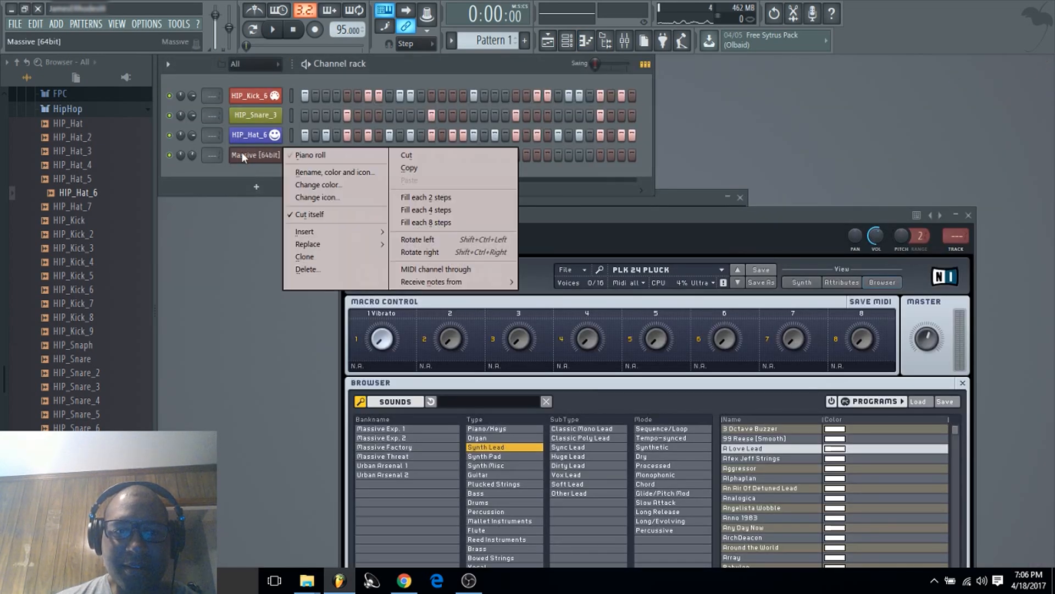
left_click(308, 152)
Repeat the melody in bar 2 with C5, D5, D#5, G4, two G#4 and two A#4 notes every 2 steps, removing the stray A#4.
left_click(459, 283)
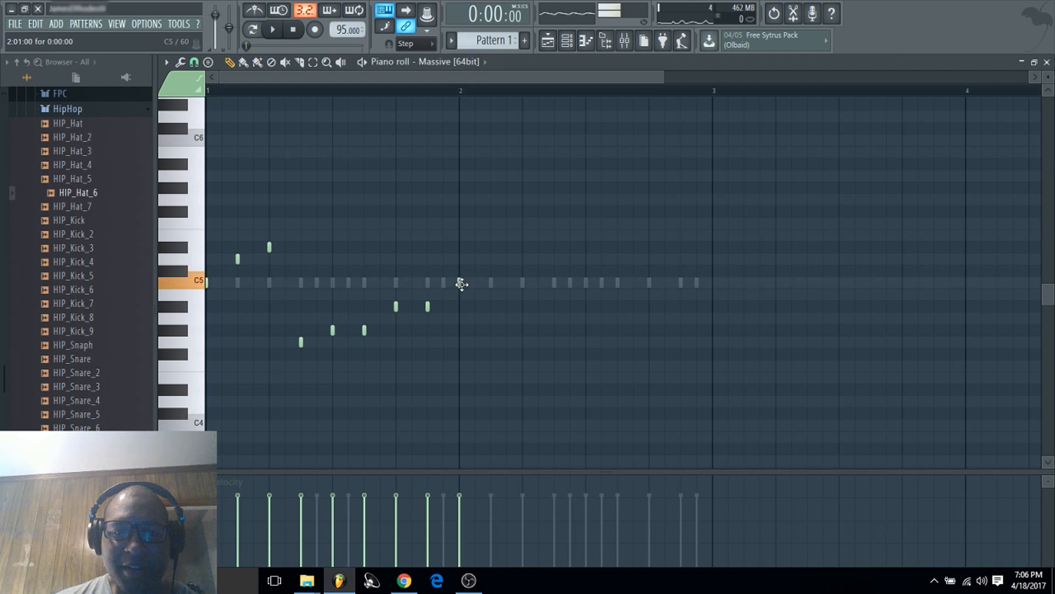
left_click(492, 258)
left_click(523, 247)
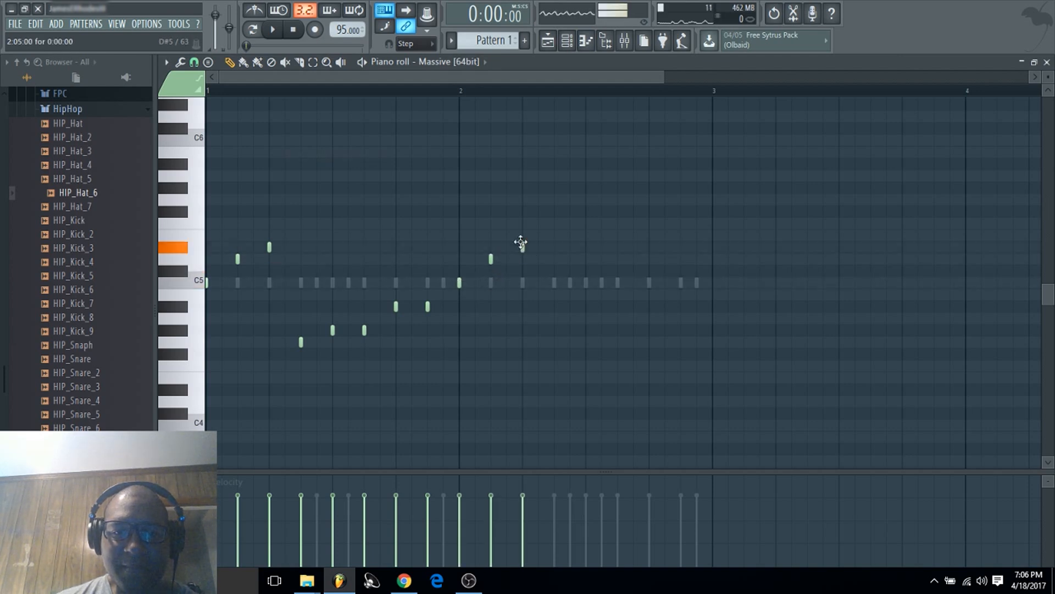
left_click(570, 341)
left_click_drag(559, 341, 553, 343)
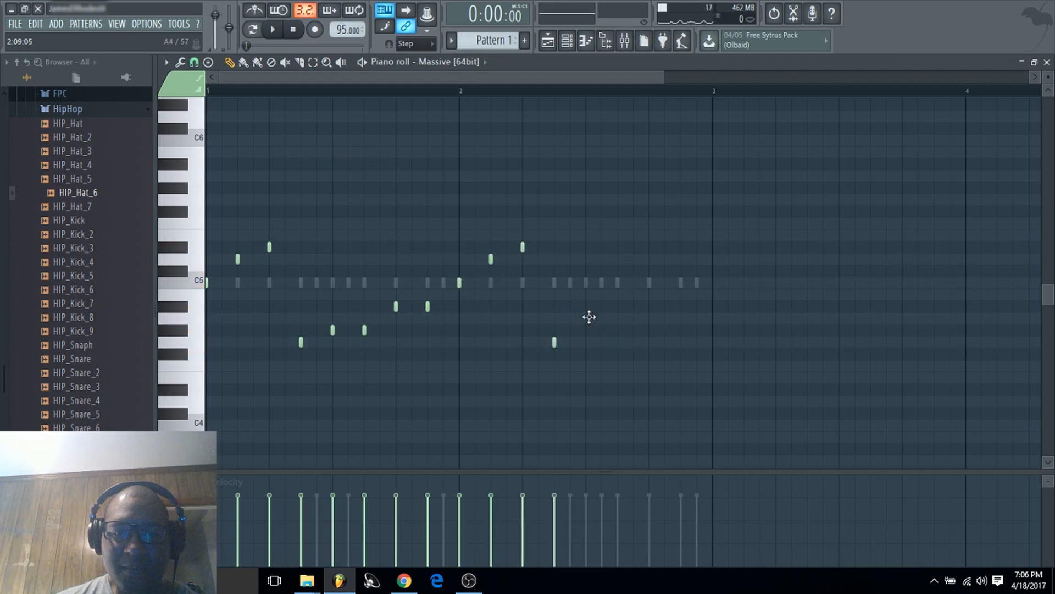
left_click(586, 329)
left_click(618, 330)
left_click(662, 306)
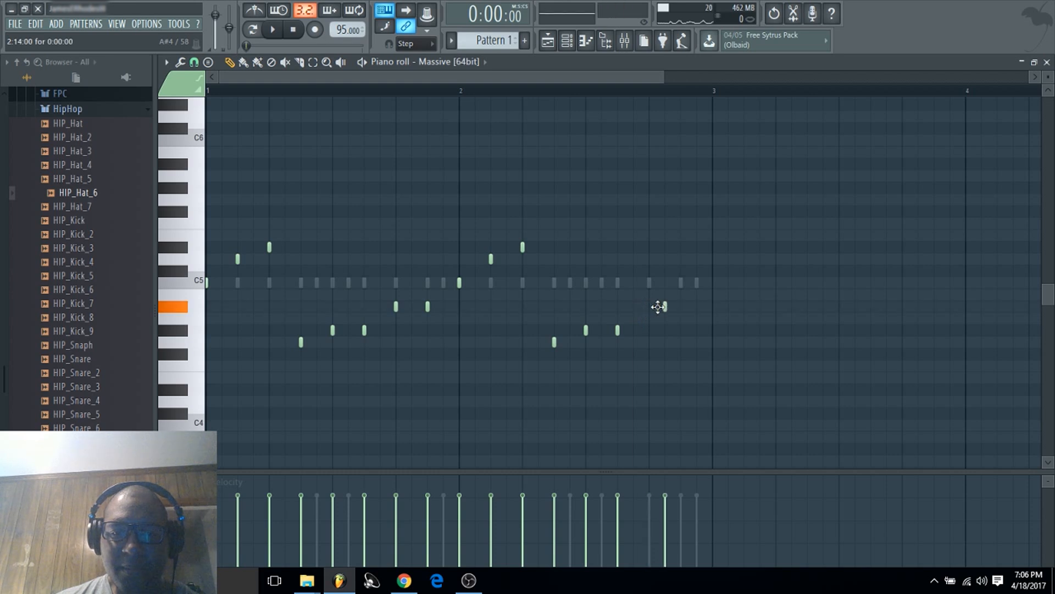
left_click(649, 306)
left_click(680, 306)
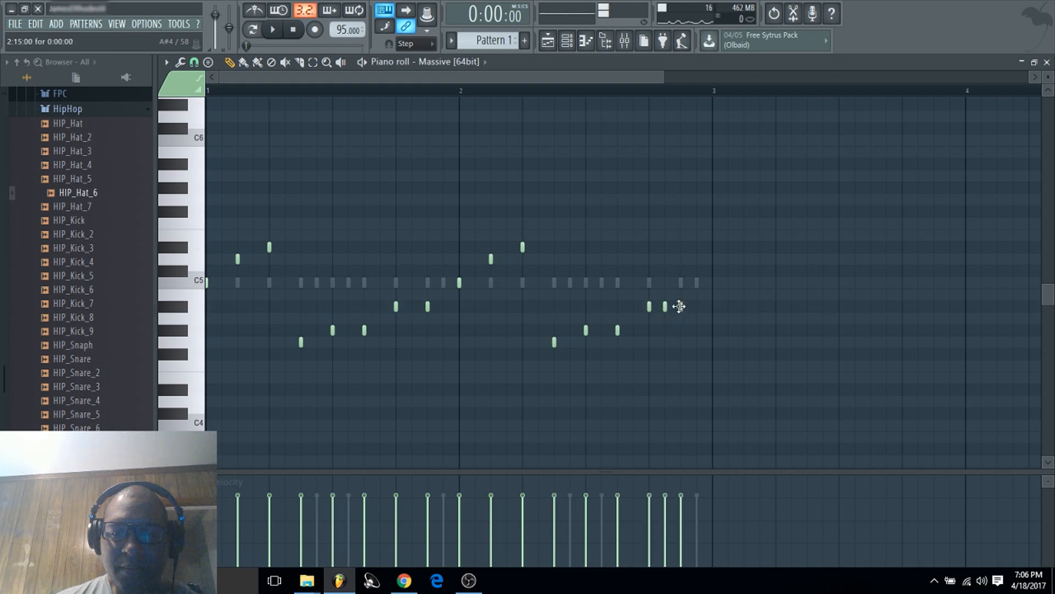
right_click(665, 309)
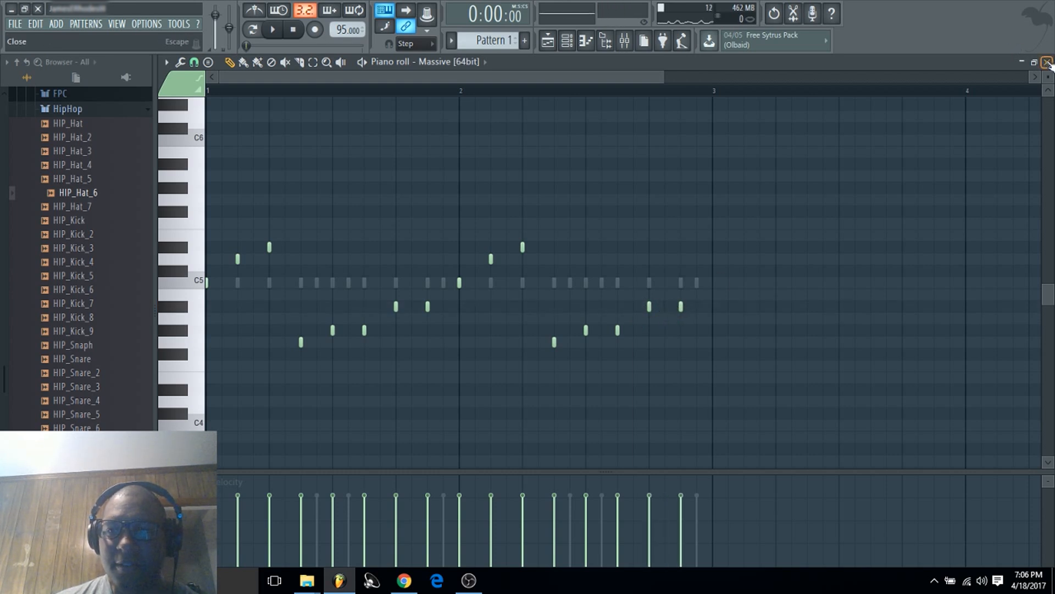
Close the piano roll, play Pattern 1 to hear the melody with the drums, and stop playback.
left_click(1047, 63)
left_click(273, 29)
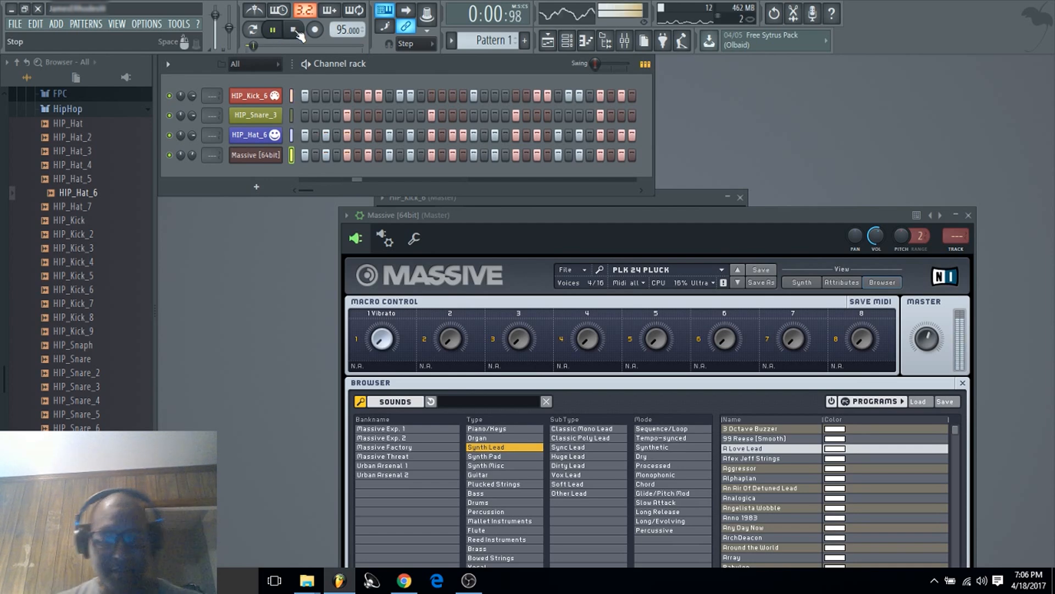
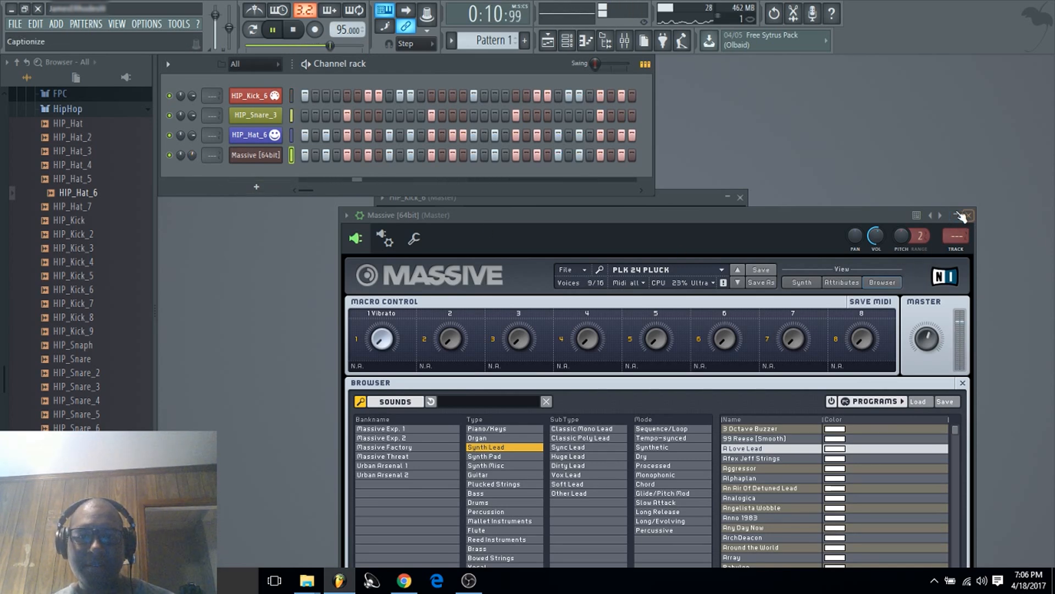
key("space")
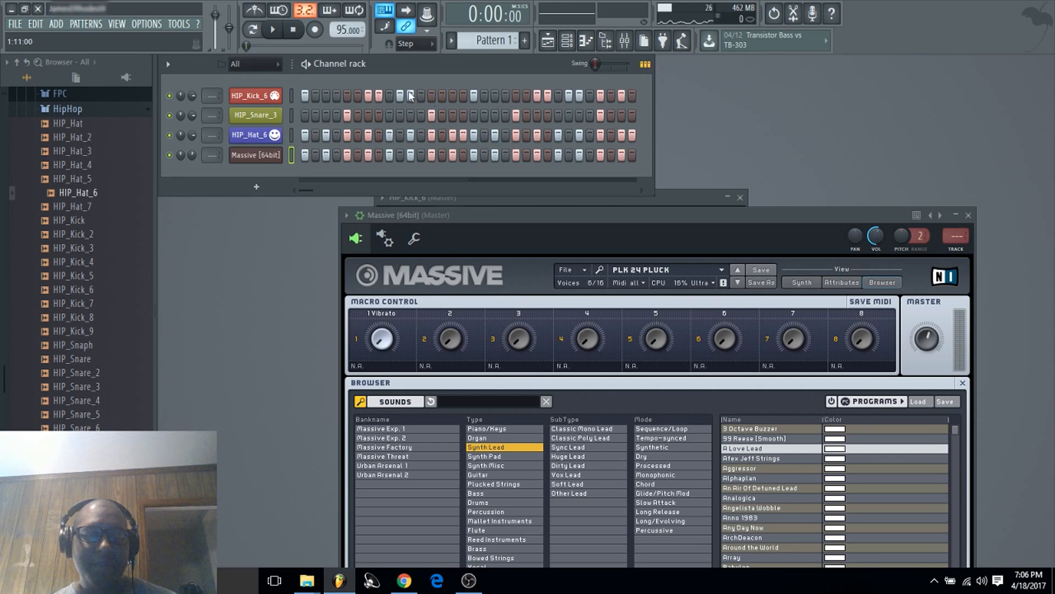
Browse through the patterns, select the empty Pattern 3 and open the playlist.
double_click(289, 157)
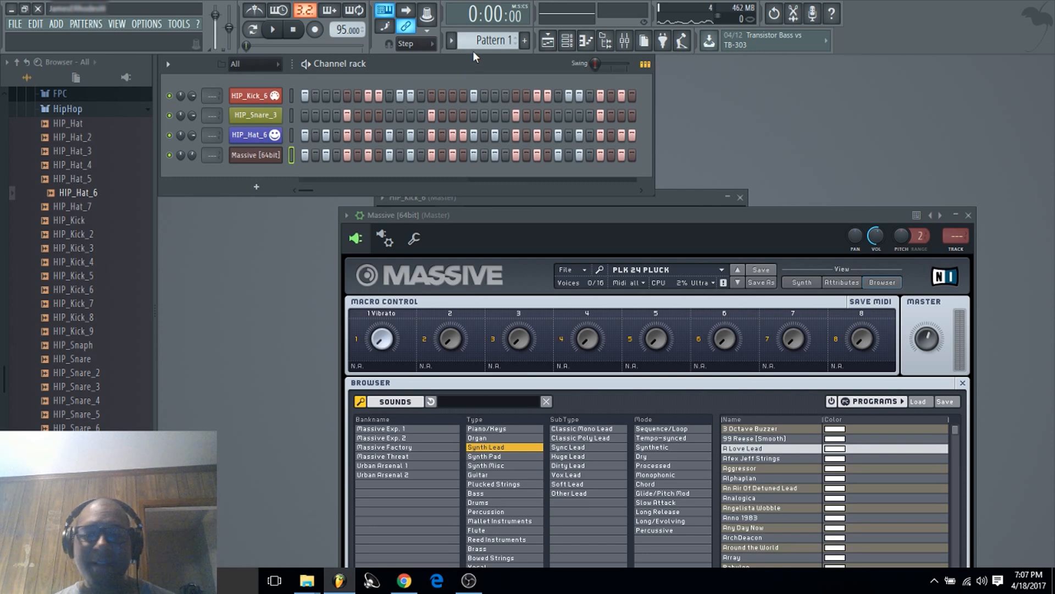
double_click(292, 157)
scroll(483, 41, "up", 1)
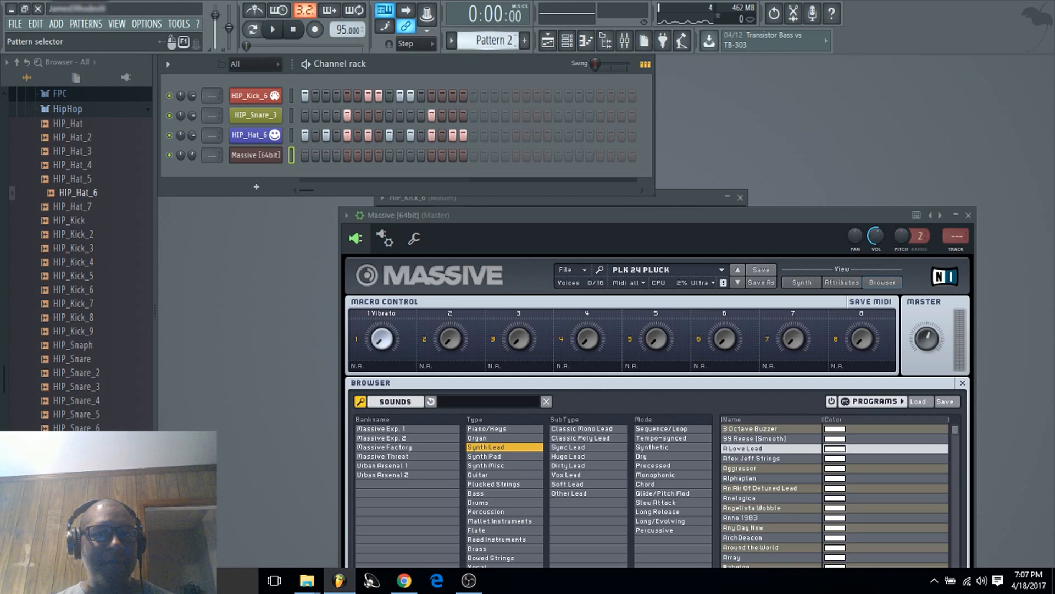
scroll(490, 43, "down", 1)
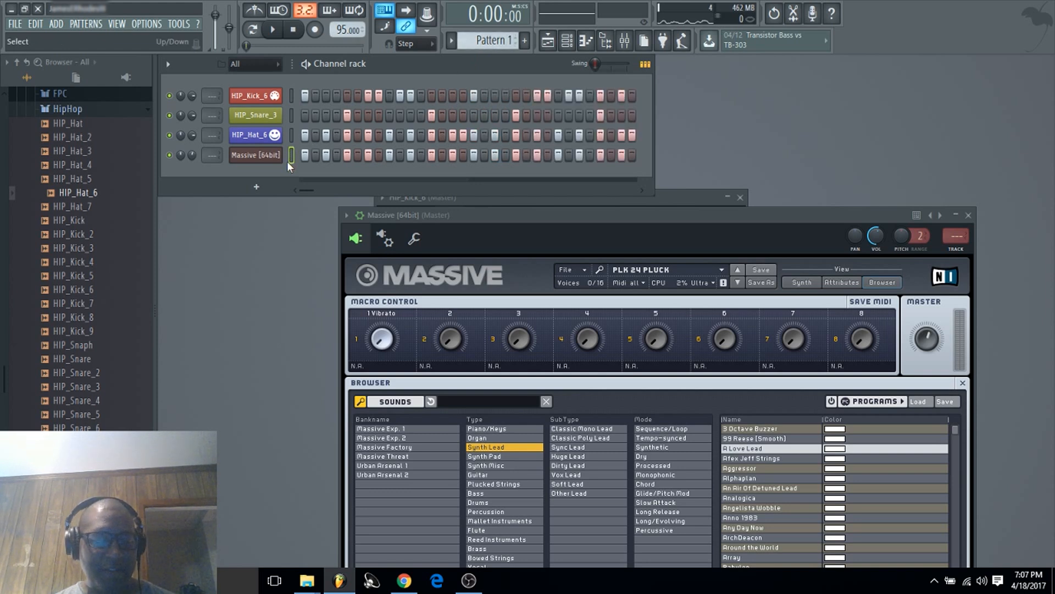
scroll(489, 41, "up", 2)
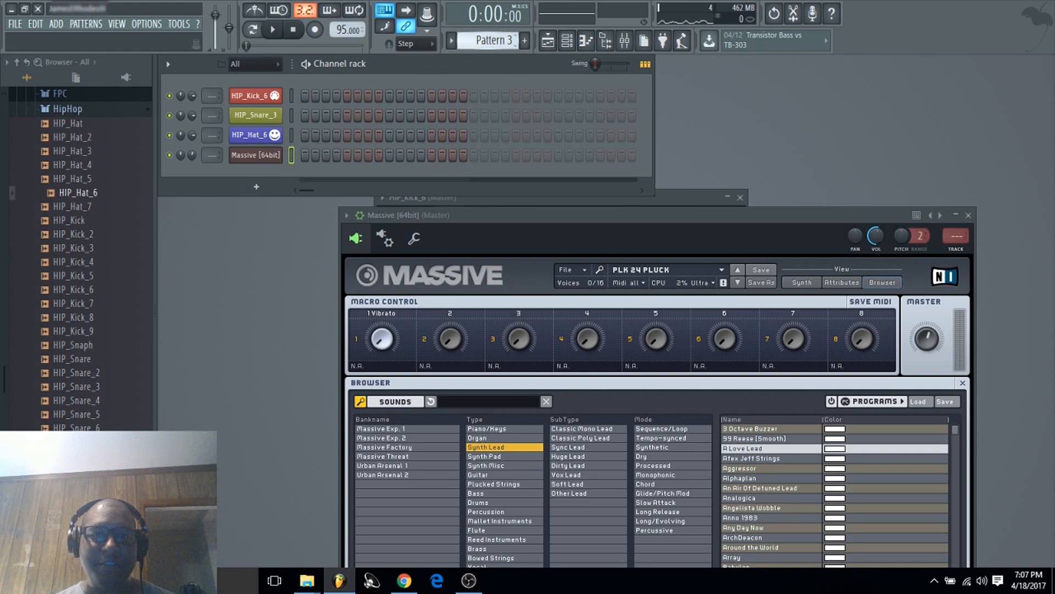
left_click(547, 41)
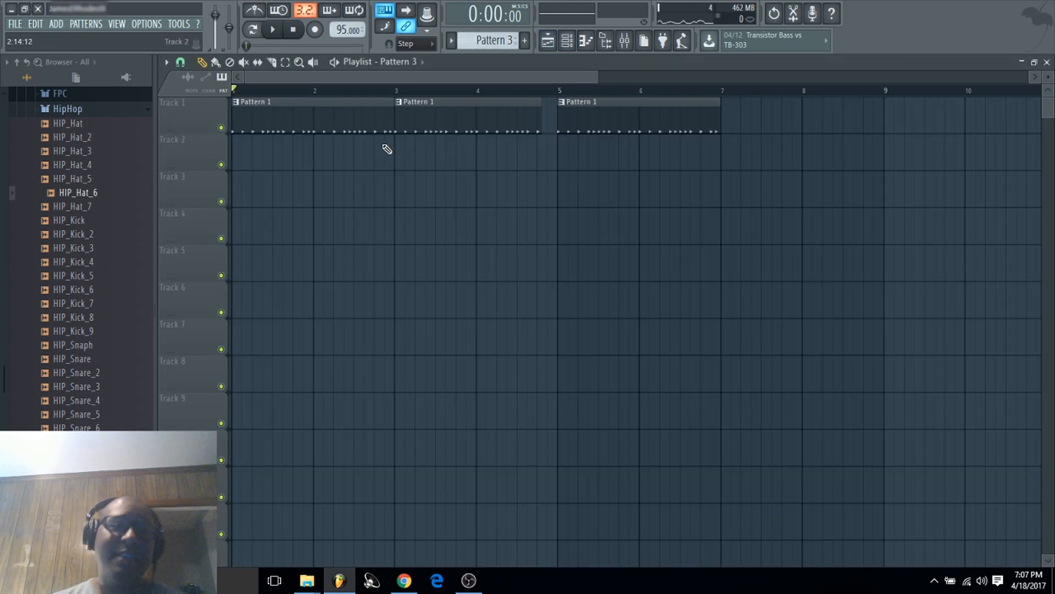
Place a Pattern 3 clip on Track 2 at bar 3 and delete the Pattern 1 clip at bar 5.
left_click(400, 148)
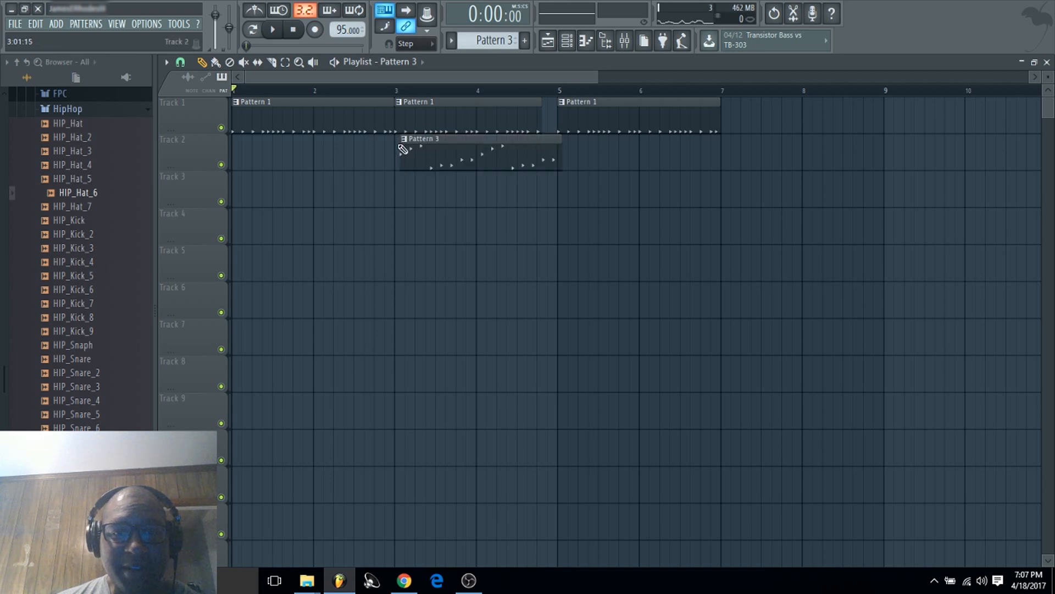
right_click(606, 125)
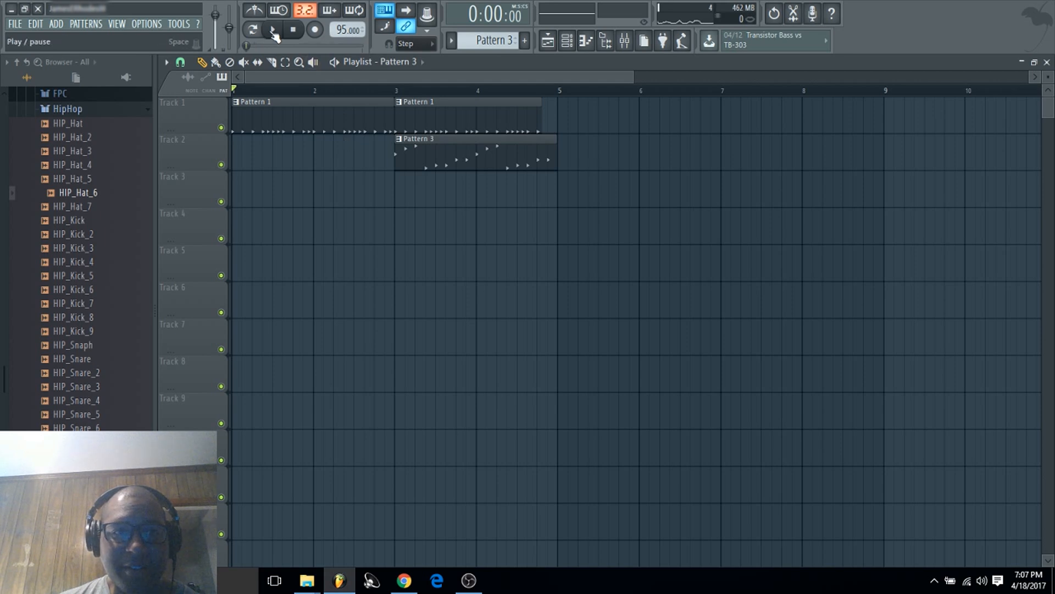
Play the arrangement to hear both patterns together, hide the playlist and stop playback.
left_click(273, 31)
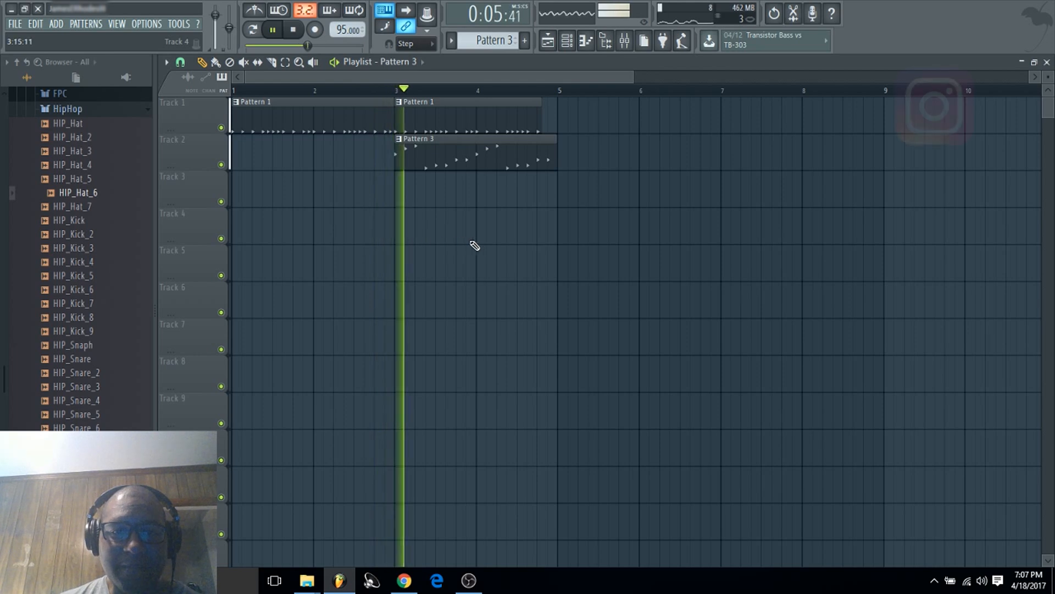
key("F5")
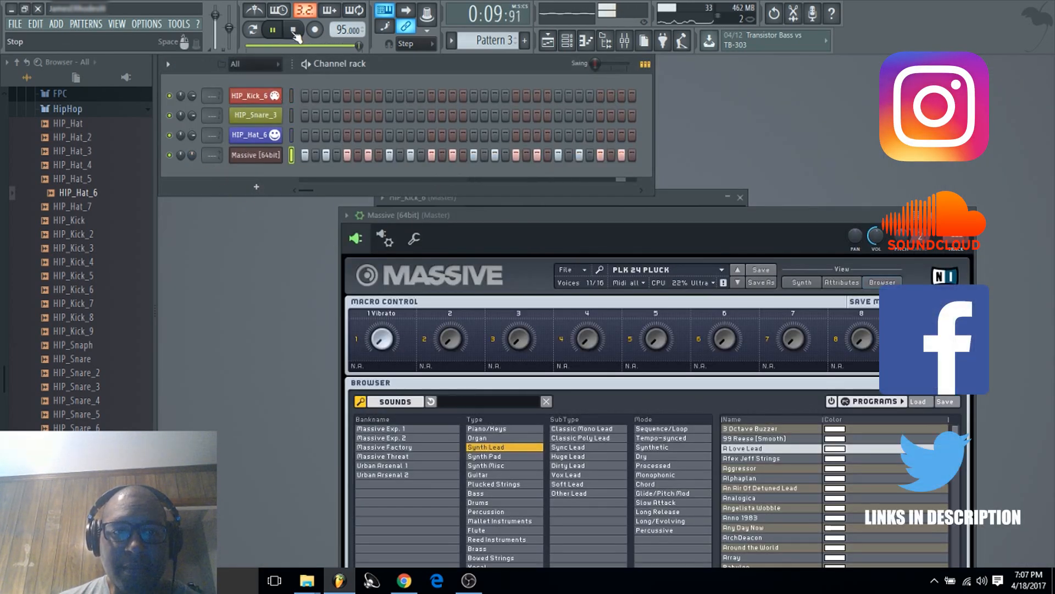
left_click(294, 37)
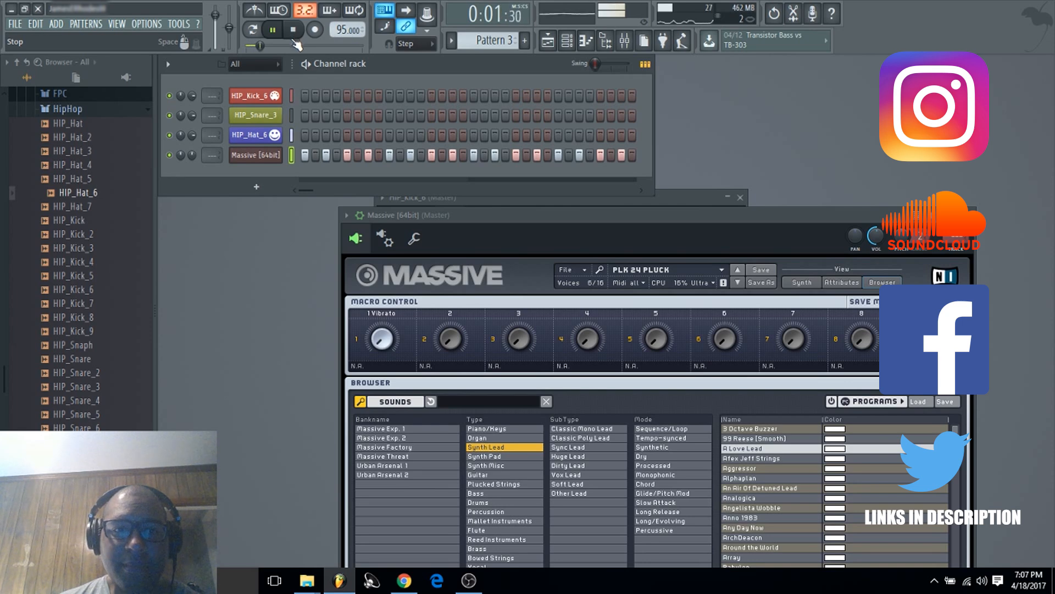
left_click(293, 33)
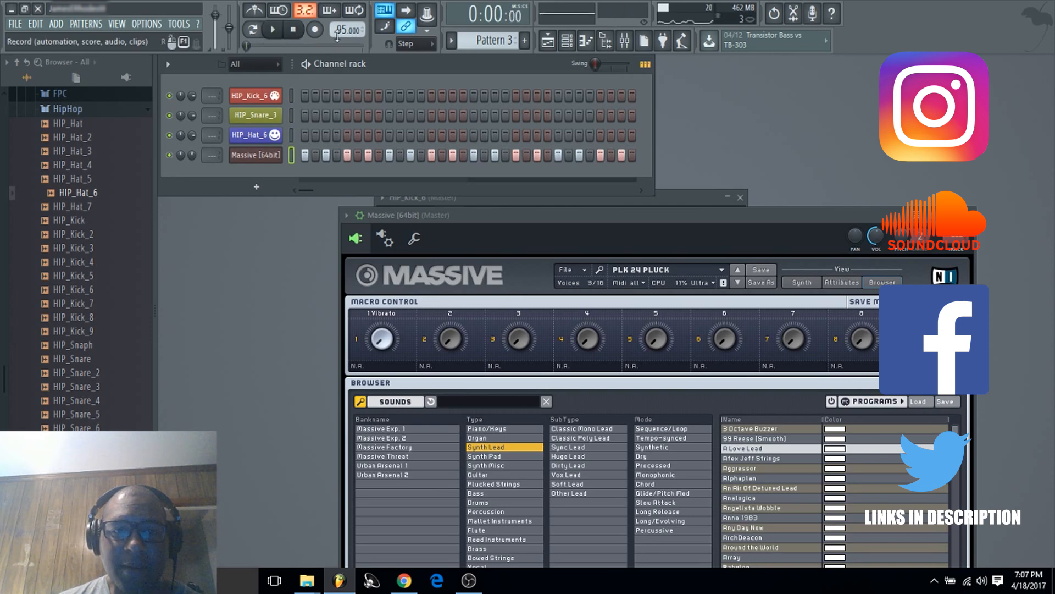
Reopen the playlist and add a second Pattern 3 clip on Track 2 at bar 5.
left_click(548, 40)
left_click(547, 181)
left_click_drag(577, 199, 596, 149)
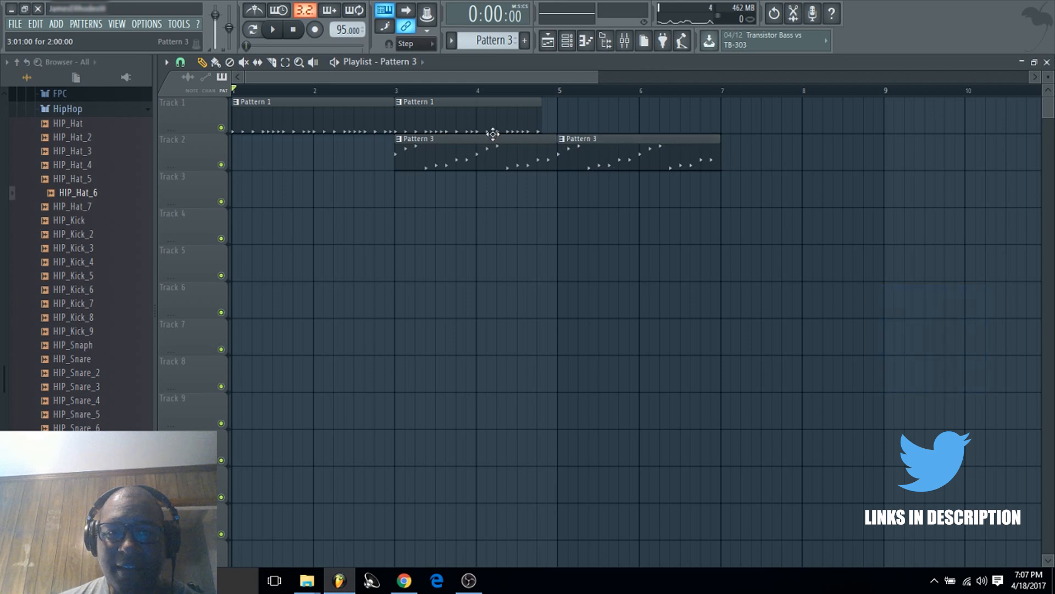
Check the playlist's snap options and place a Pattern 1 clip on Track 1 at bar 5.
left_click(180, 62)
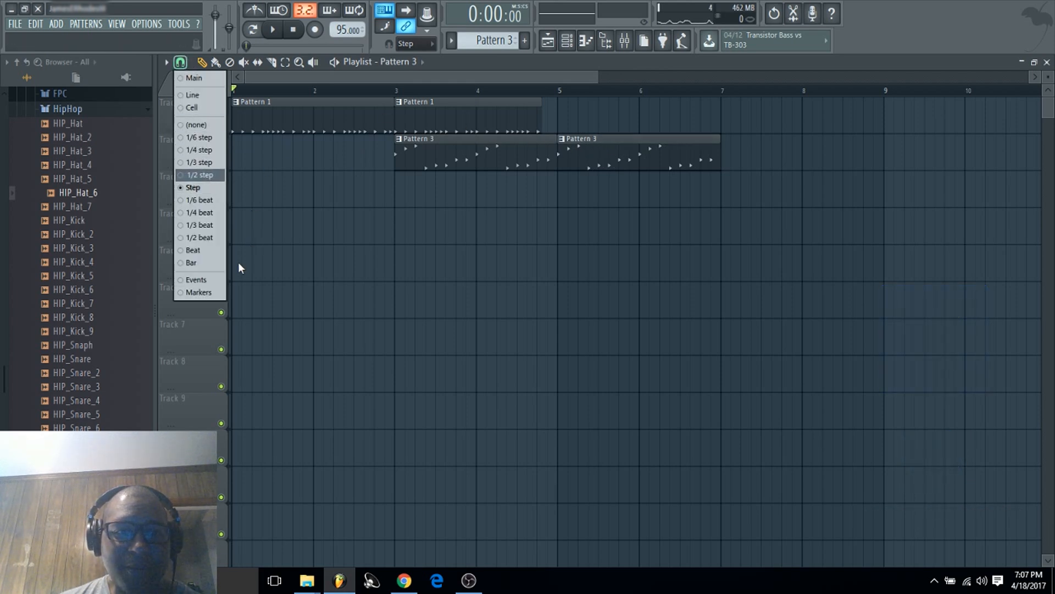
left_click(196, 280)
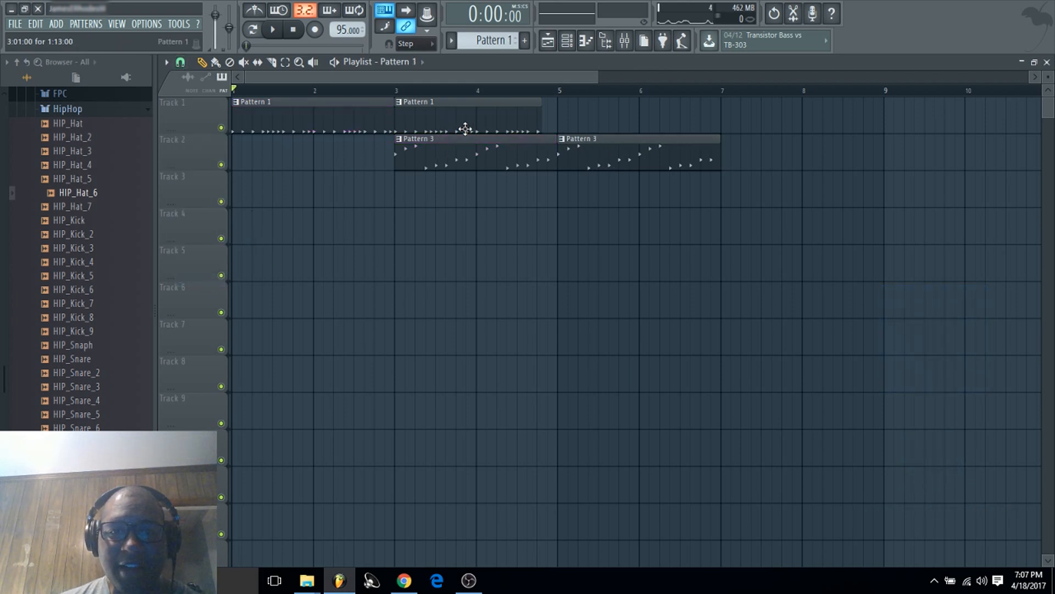
left_click_drag(575, 145, 615, 124)
left_click(581, 123)
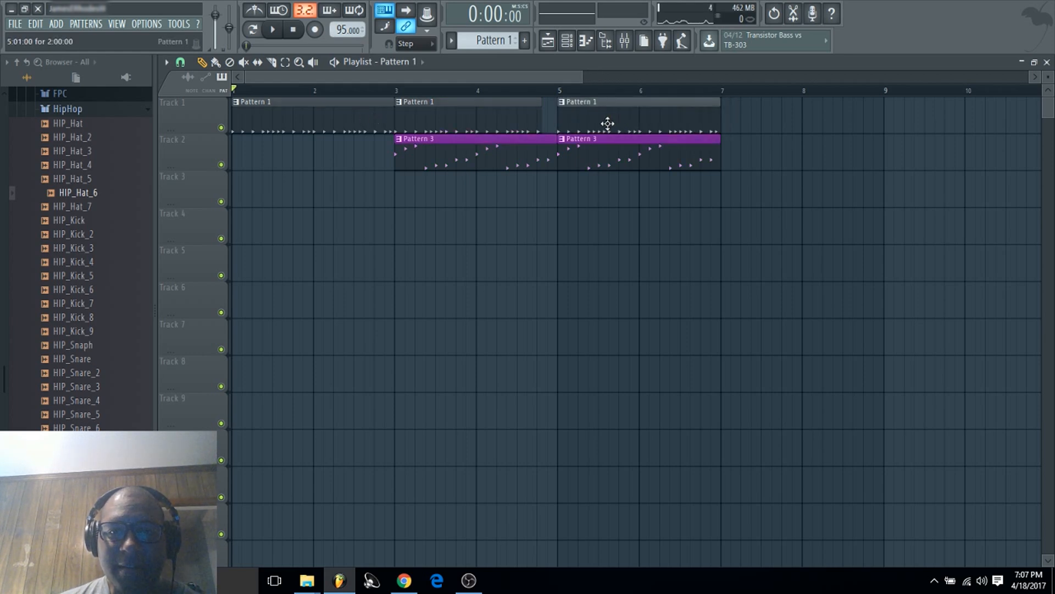
Close the playlist and select all channels in the channel rack.
left_click(1047, 62)
right_click(291, 95)
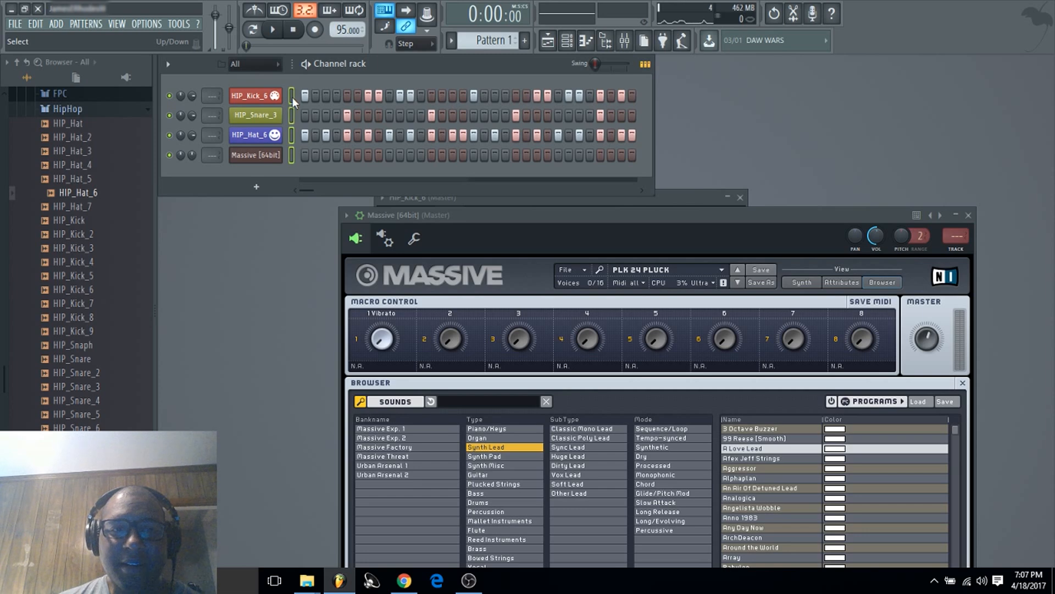
View the mixer's master and insert tracks, closing the mixer to compare with the channel rack and reopening it.
left_click(624, 40)
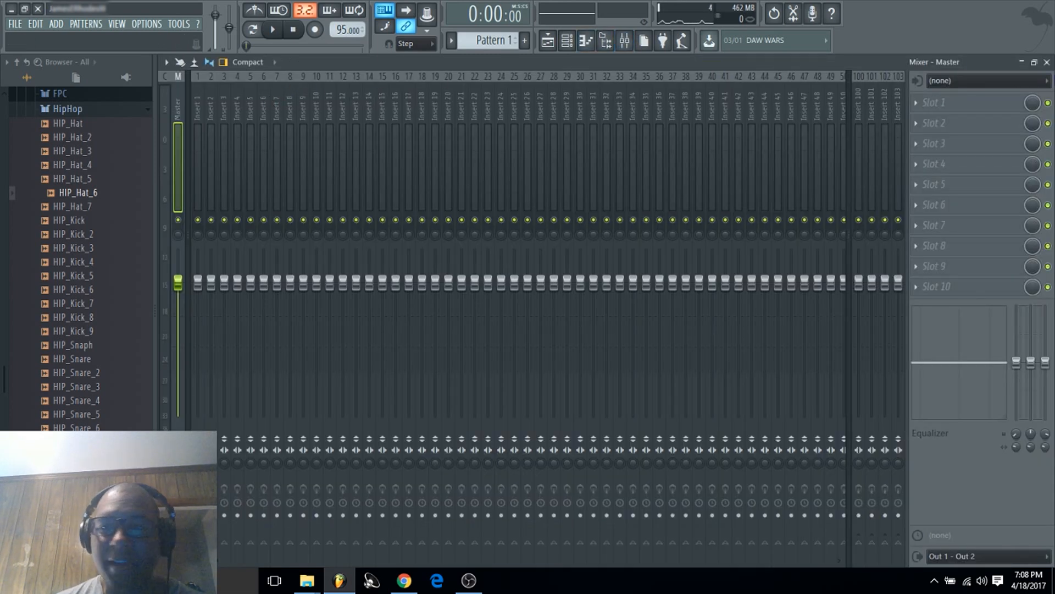
left_click(1047, 63)
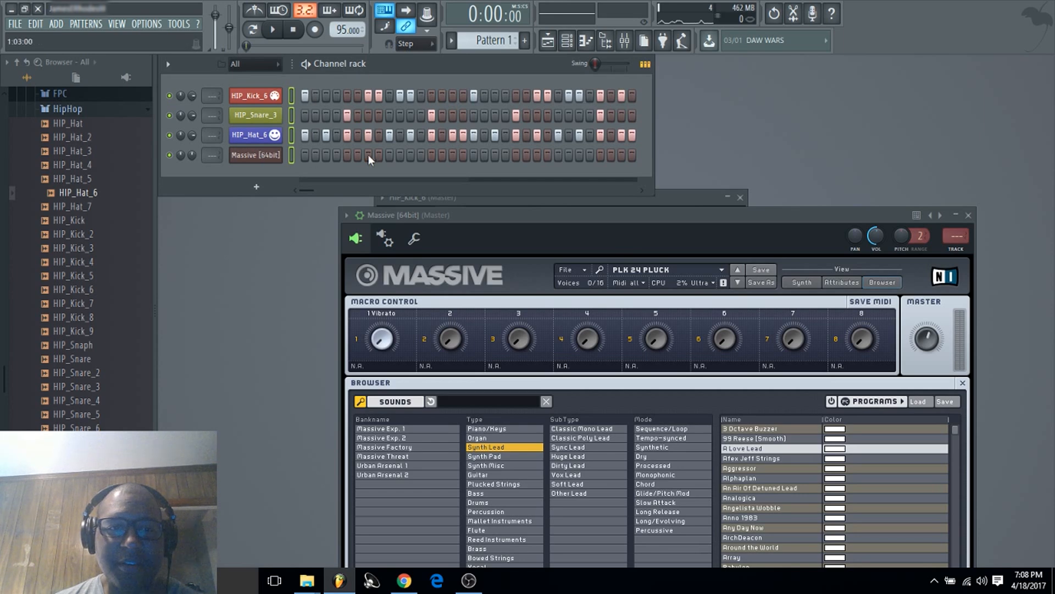
left_click(624, 40)
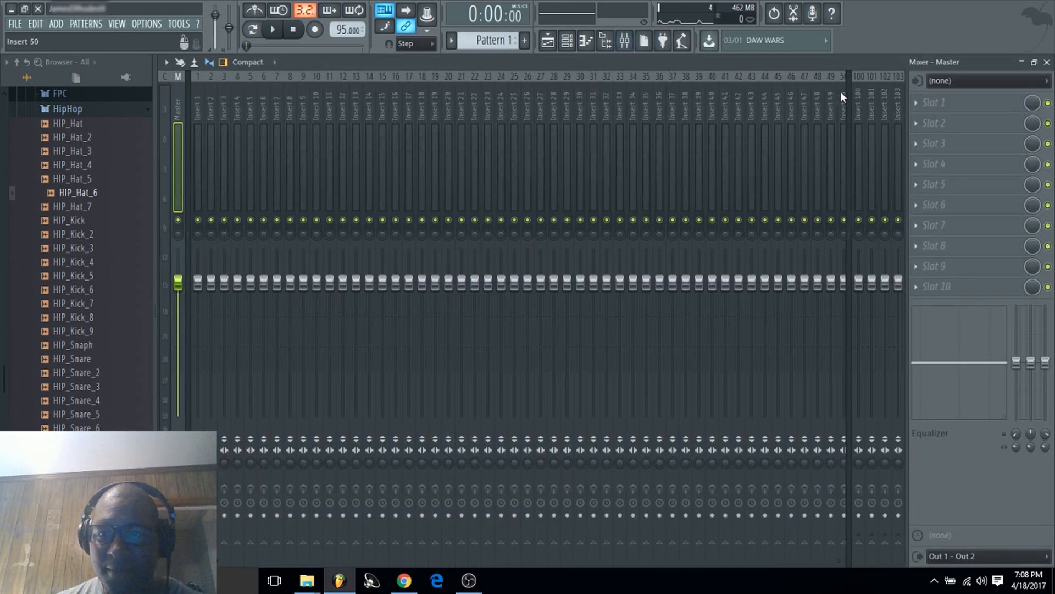
left_click_drag(222, 561, 193, 560)
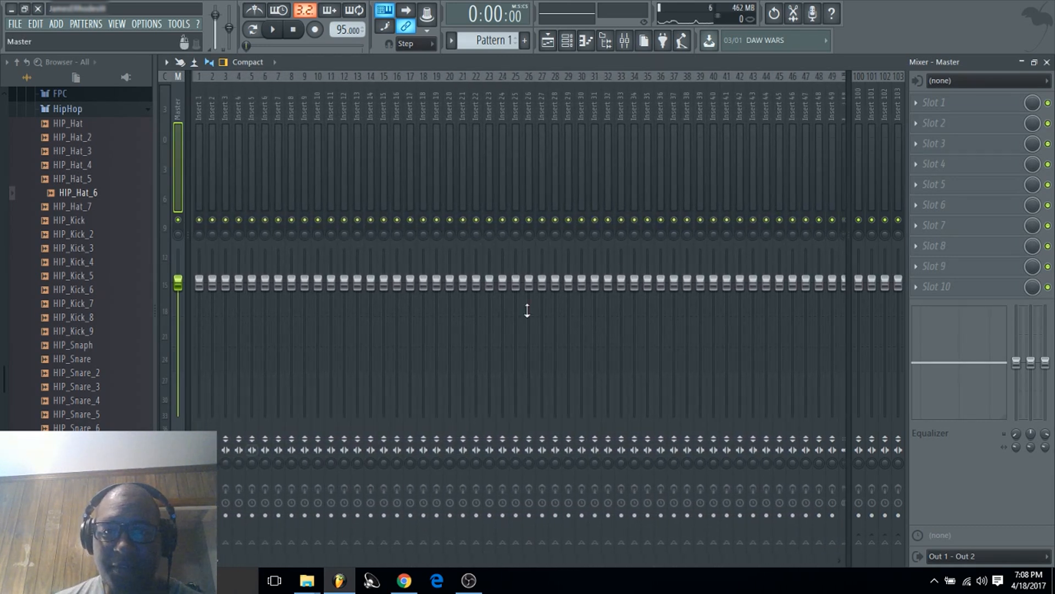
left_click(1047, 62)
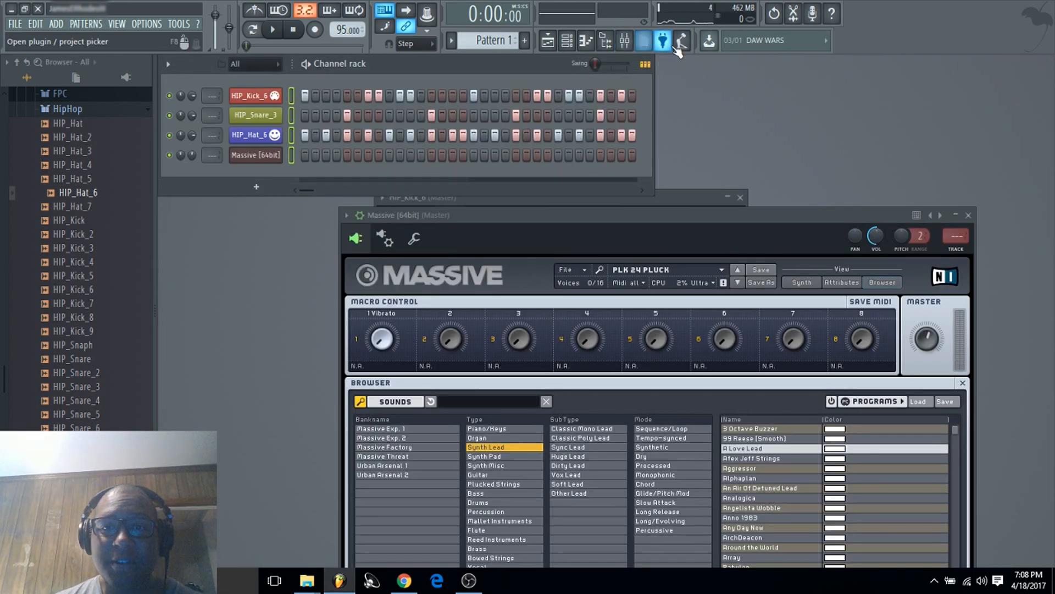
left_click(624, 40)
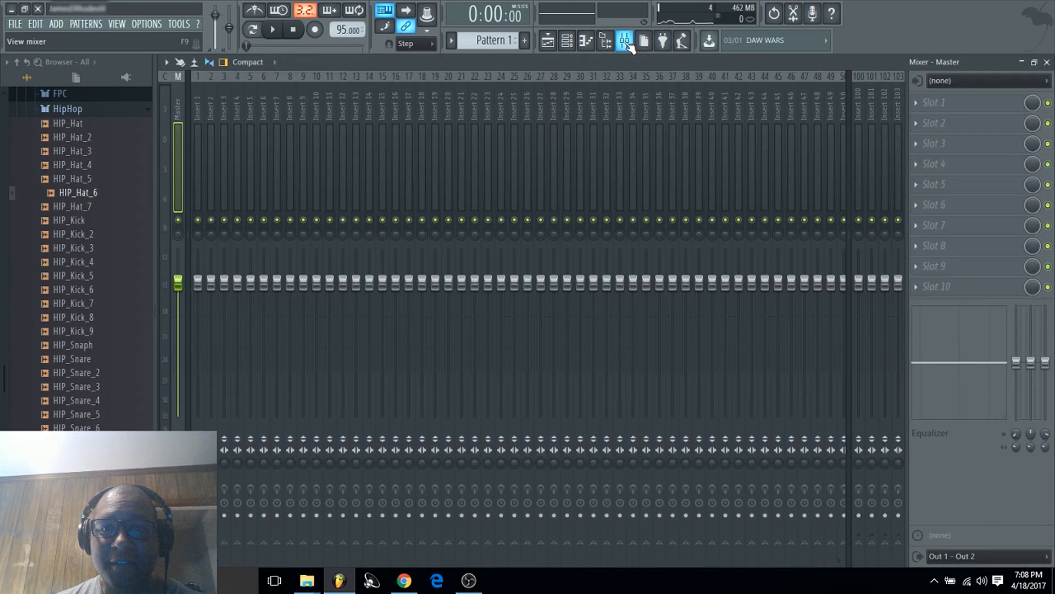
Select Insert 1, Insert 6 and Insert 14 in turn and look over the effect slots and equalizer.
left_click(198, 107)
left_click(264, 104)
left_click(370, 107)
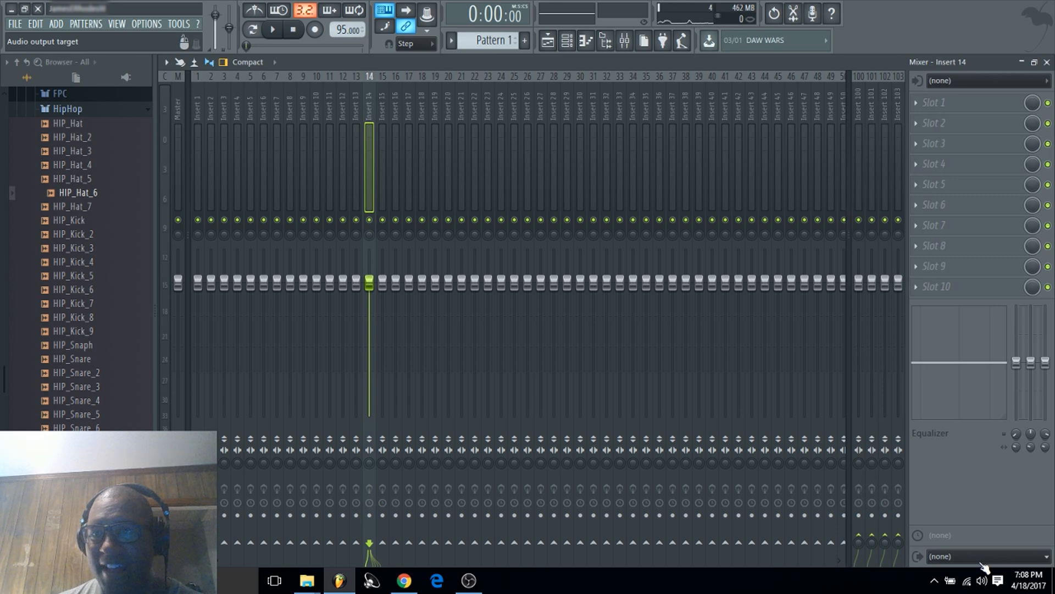
left_click(943, 105)
left_click(972, 456)
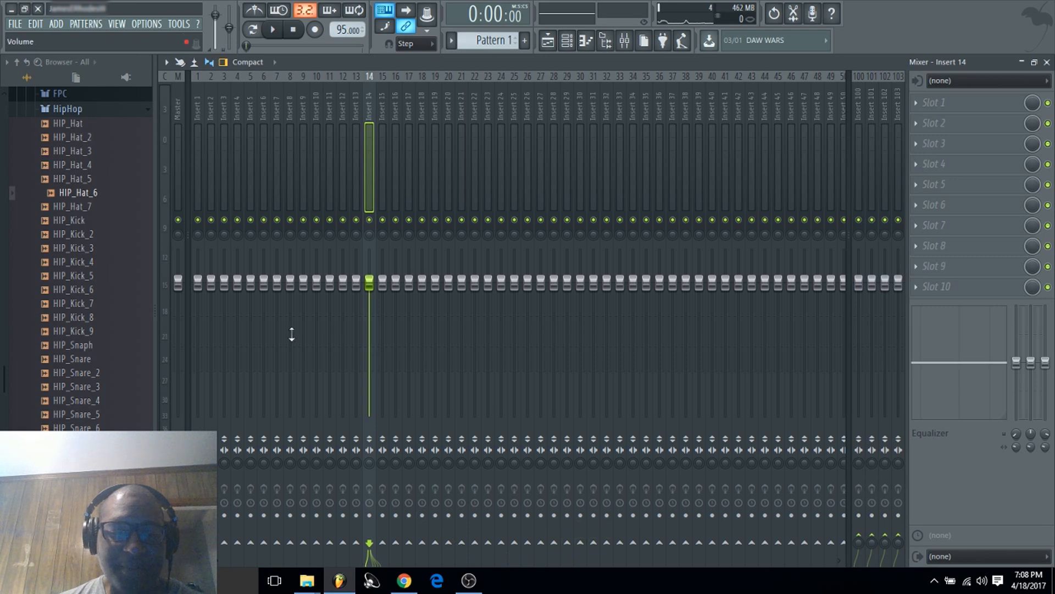
Collapse the HipHop sample folder in the browser and select mixer track Insert 9.
left_click(99, 109)
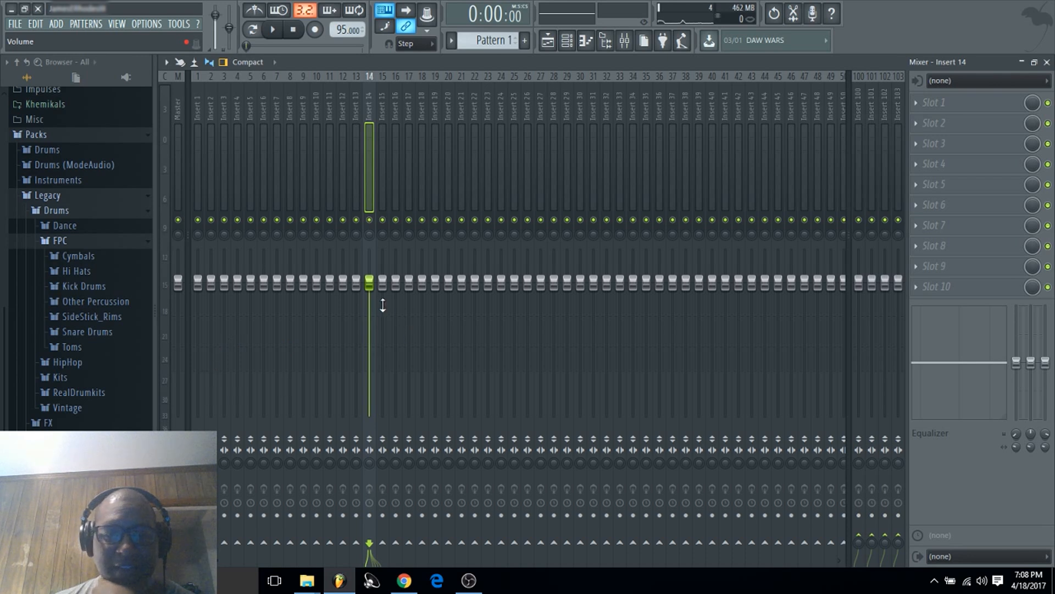
mouse_move(383, 305)
left_mouse_down()
mouse_move(350, 316)
mouse_move(377, 303)
mouse_move(369, 301)
left_mouse_up()
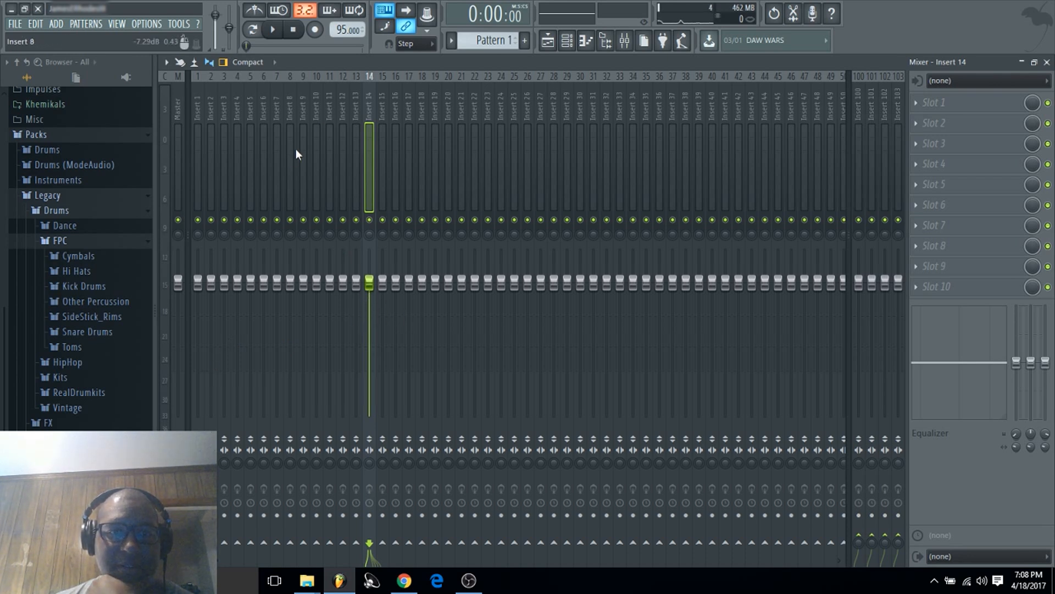
left_click(301, 132)
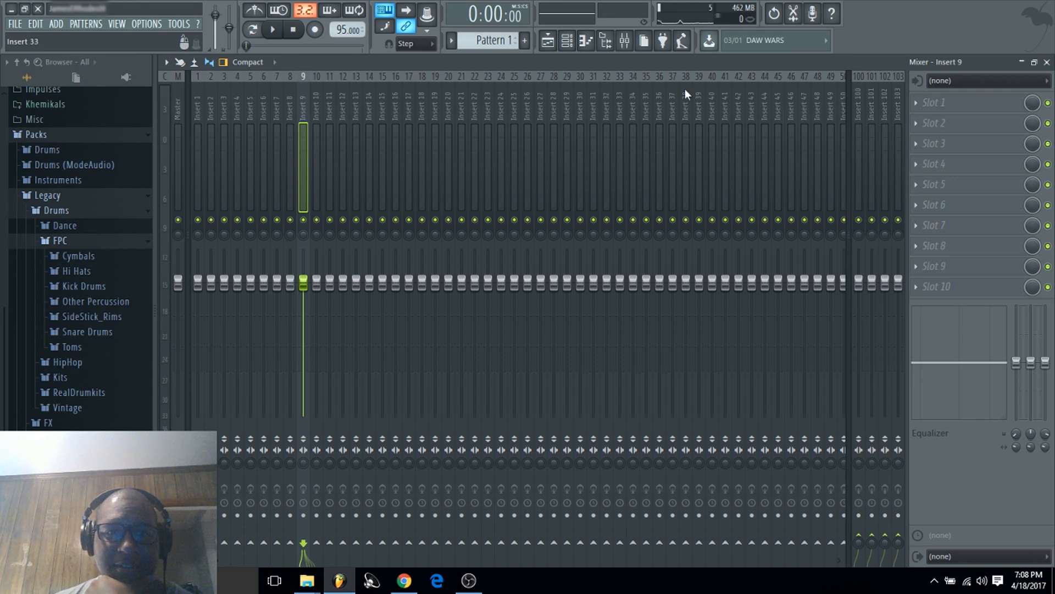
Restore the mixer to a taller floating window, reposition it and maximize it again.
left_click(1034, 62)
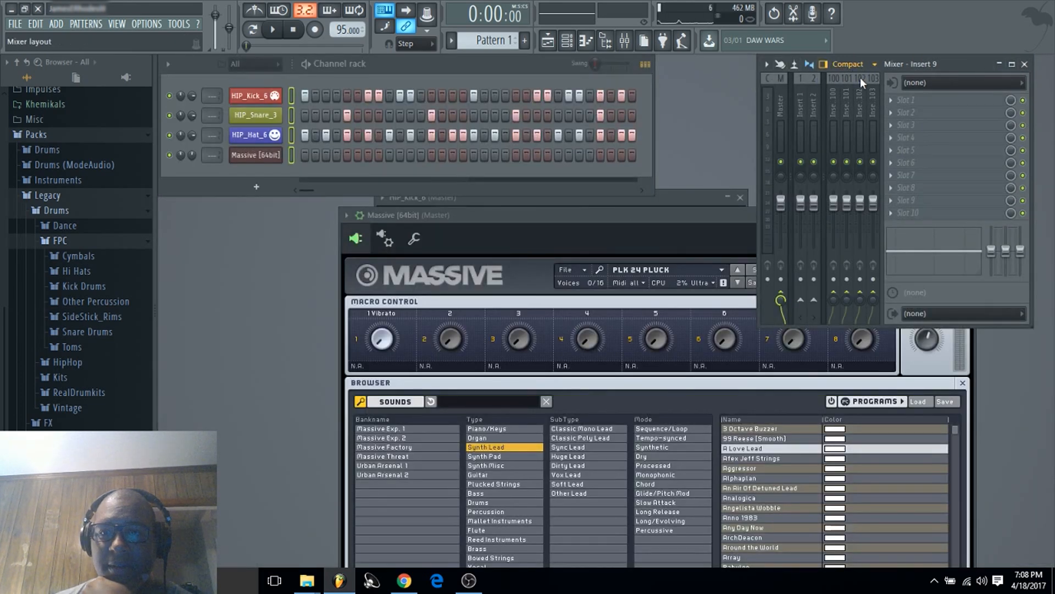
left_click_drag(903, 330, 900, 536)
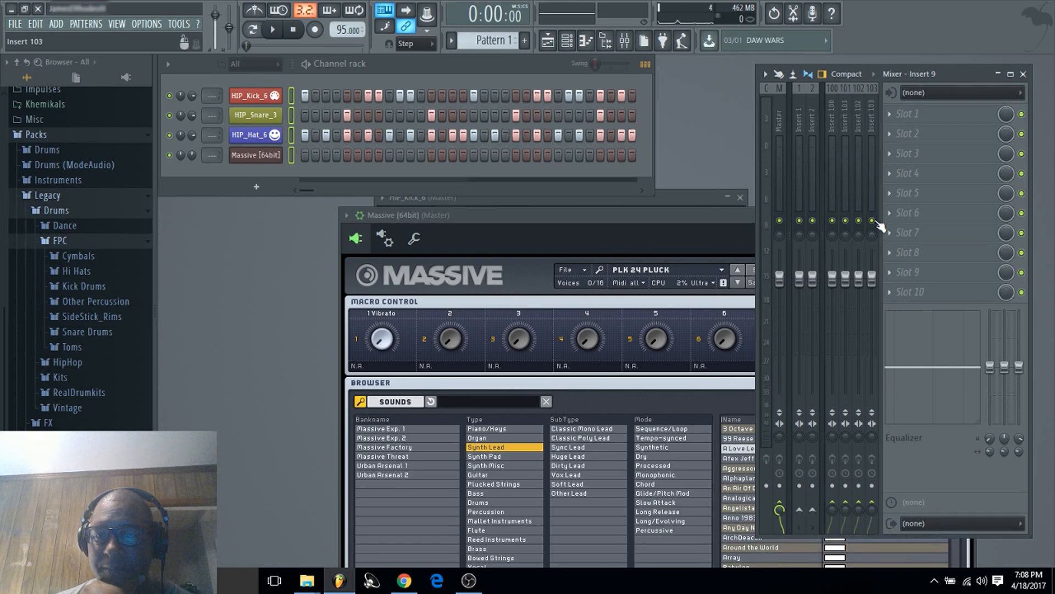
left_click_drag(939, 71, 916, 28)
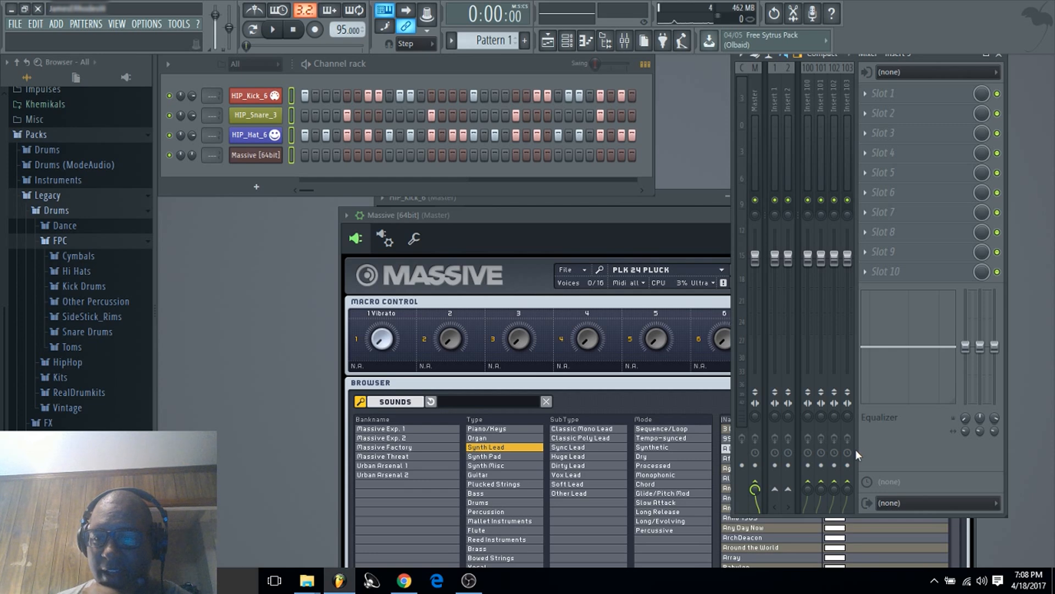
left_click_drag(855, 449, 886, 450)
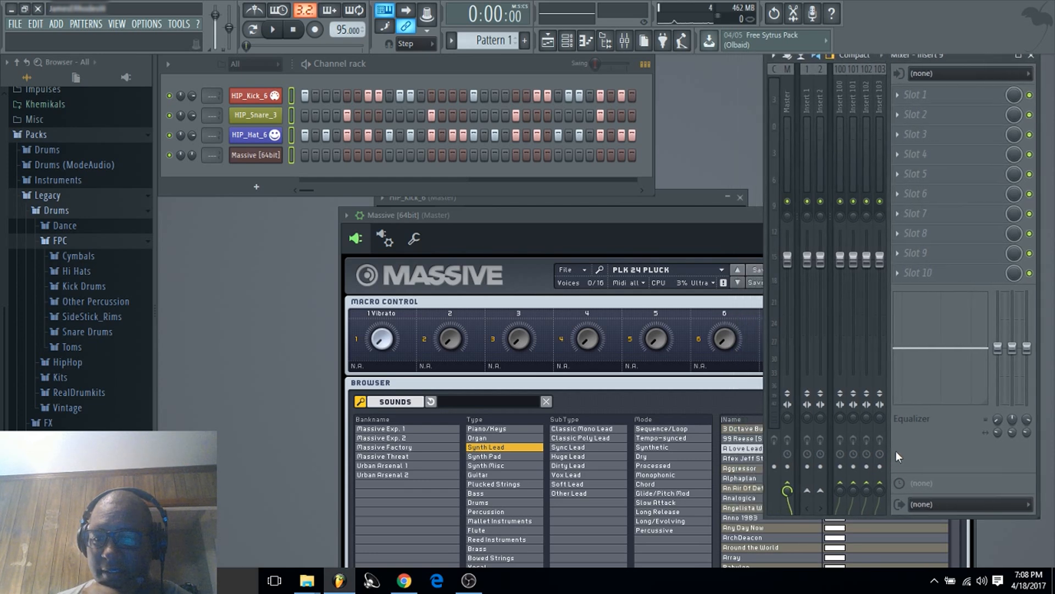
left_click(1021, 57)
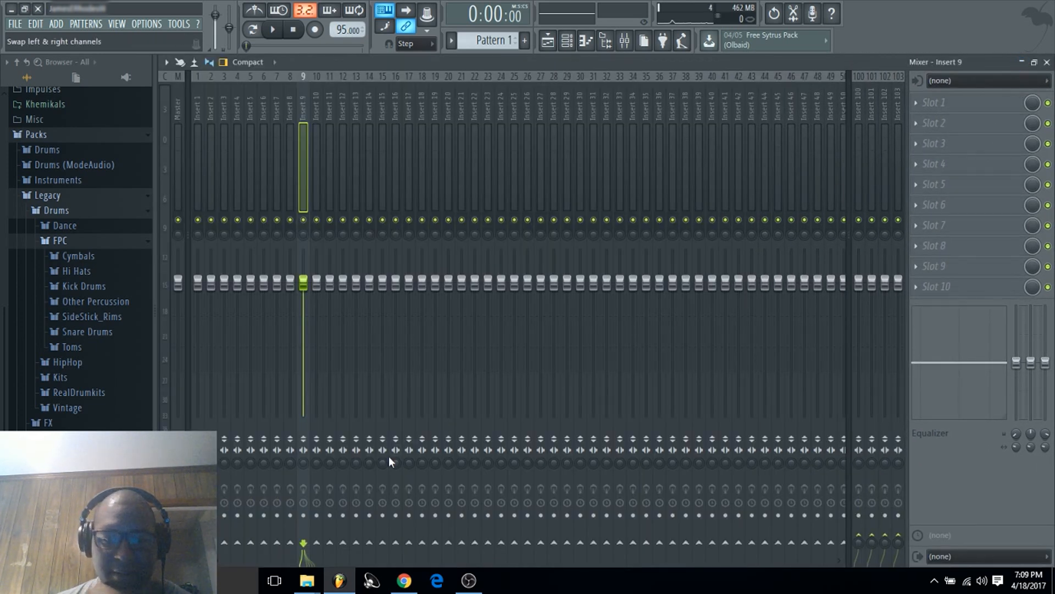
Enable a send from mixer track Insert 6 to Insert 5 and reset that send's level.
left_click(268, 144)
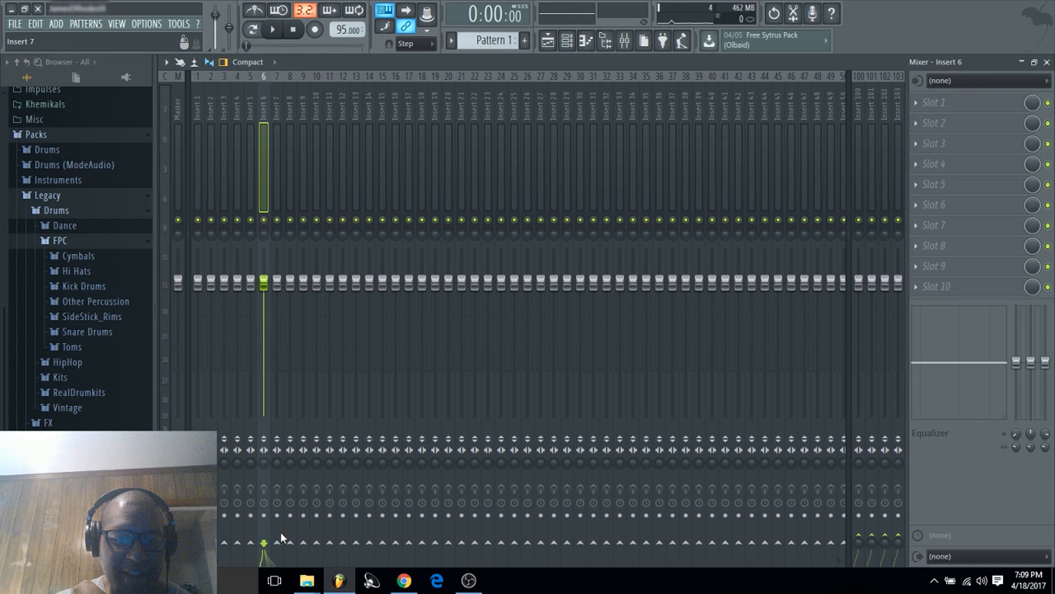
left_click(251, 543)
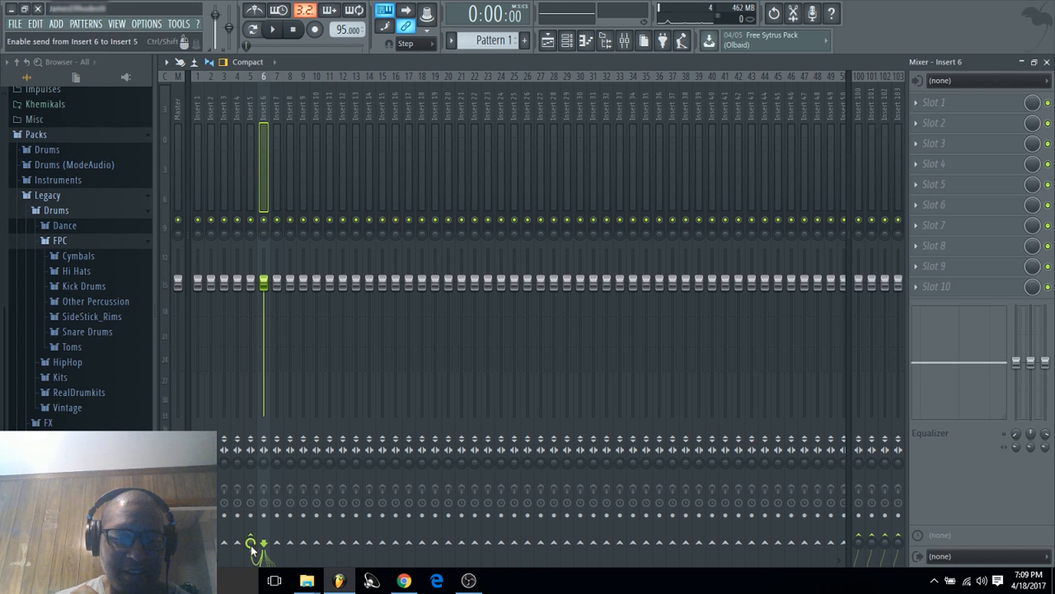
right_click(251, 544)
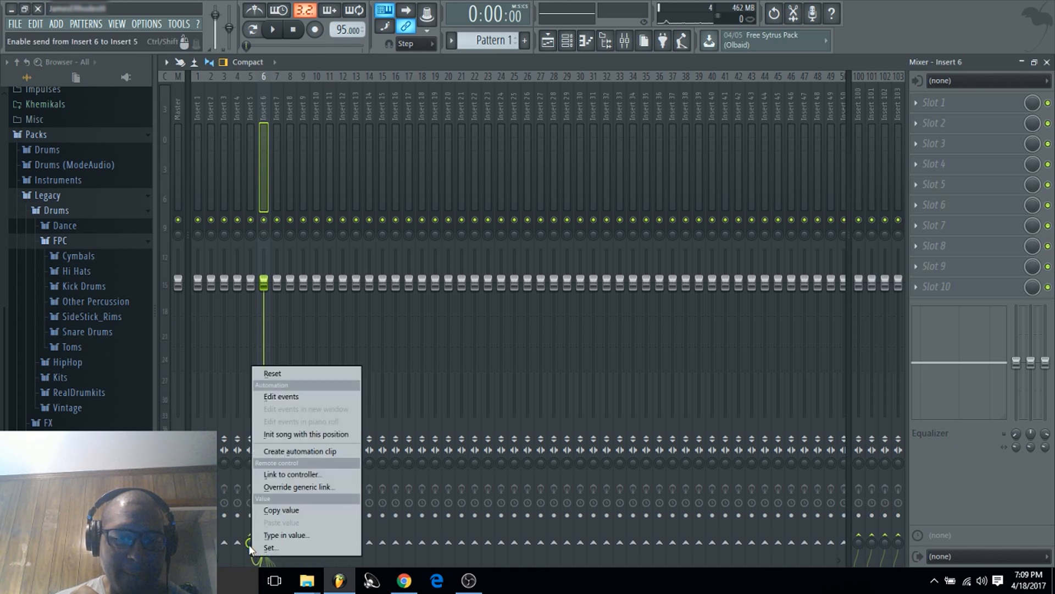
left_click(296, 373)
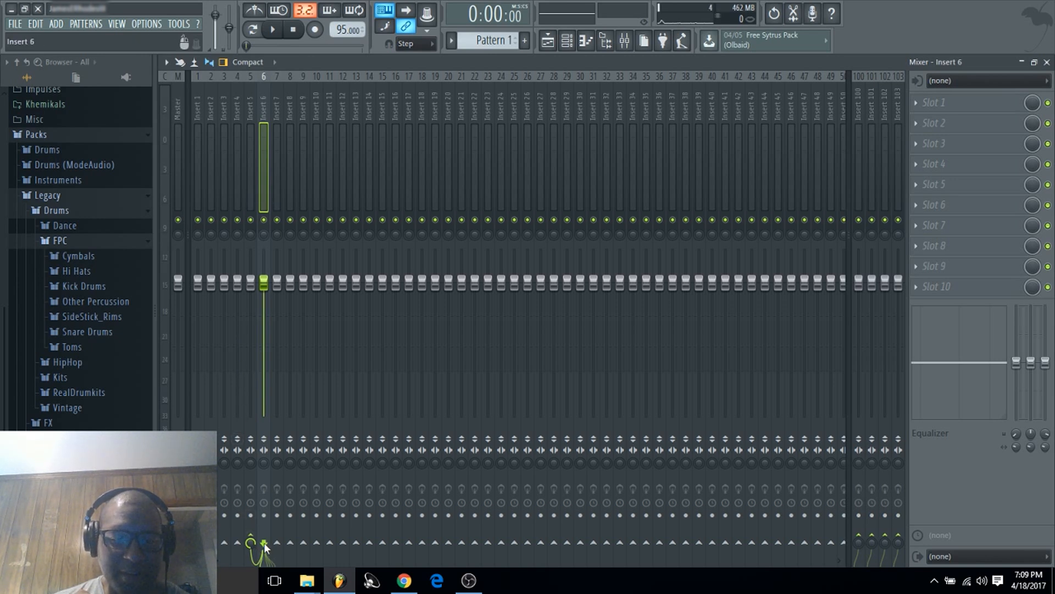
key("ctrl+z")
key("ctrl+z")
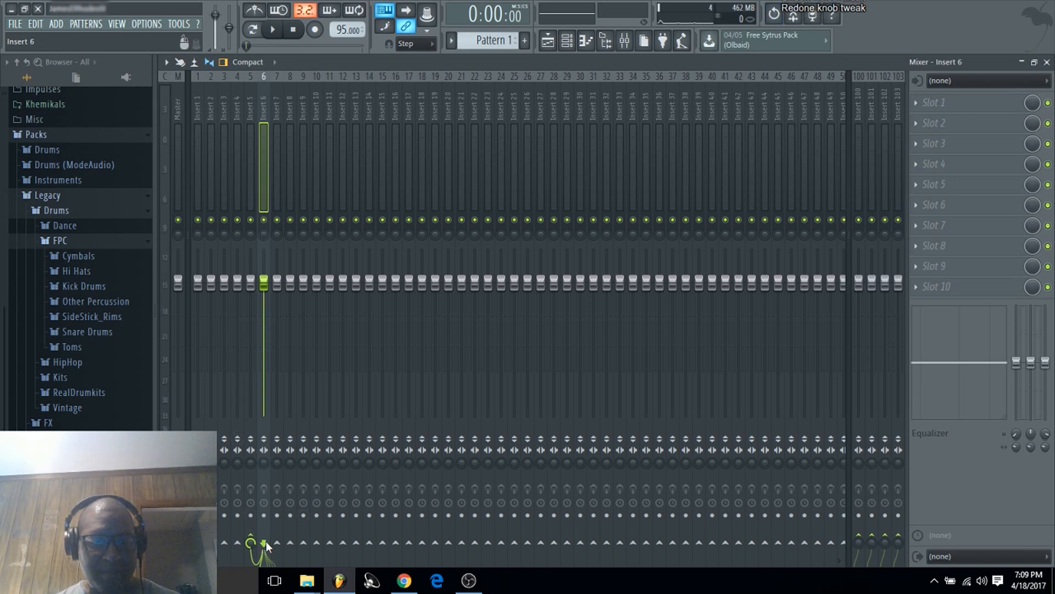
Inspect Insert 6's track options and its audio output target choices without changing them.
right_click(262, 544)
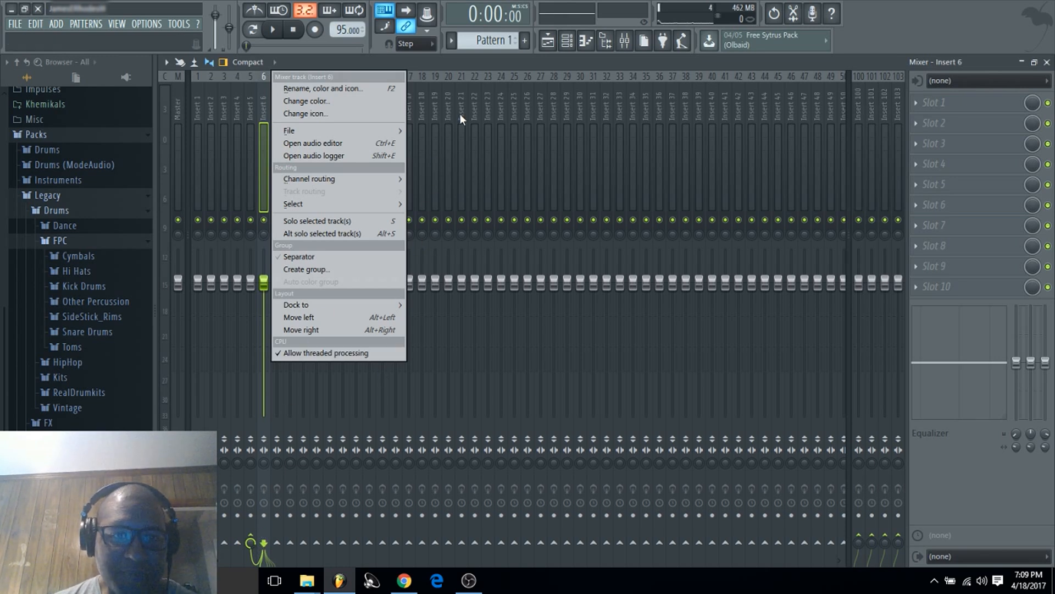
left_click(285, 37)
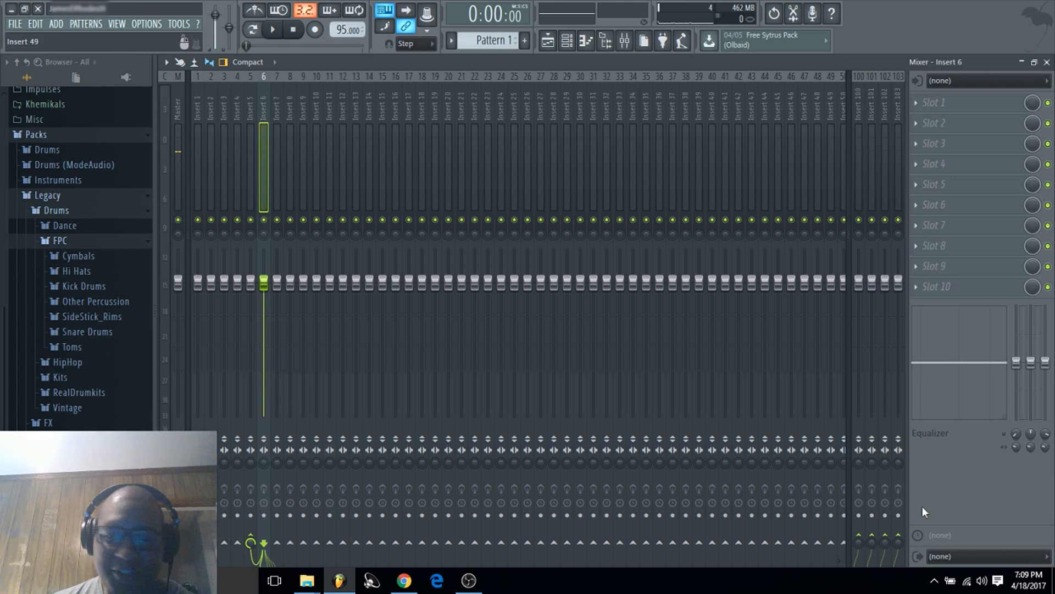
left_click(965, 554)
left_click(968, 548)
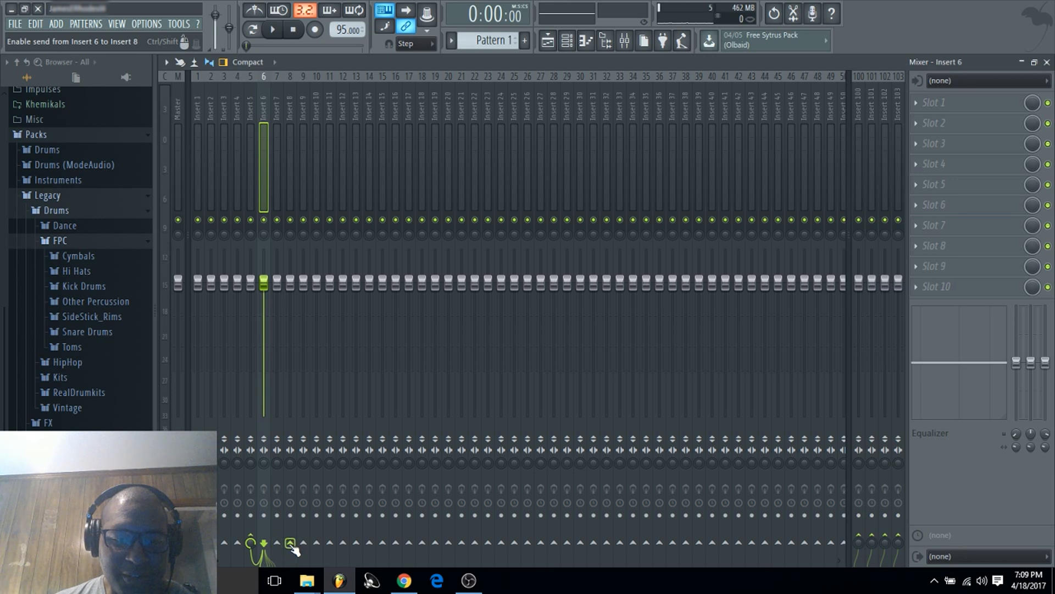
Enable a send from mixer track Insert 1 to Insert 45, adjust its send level and briefly play the song.
left_click(201, 198)
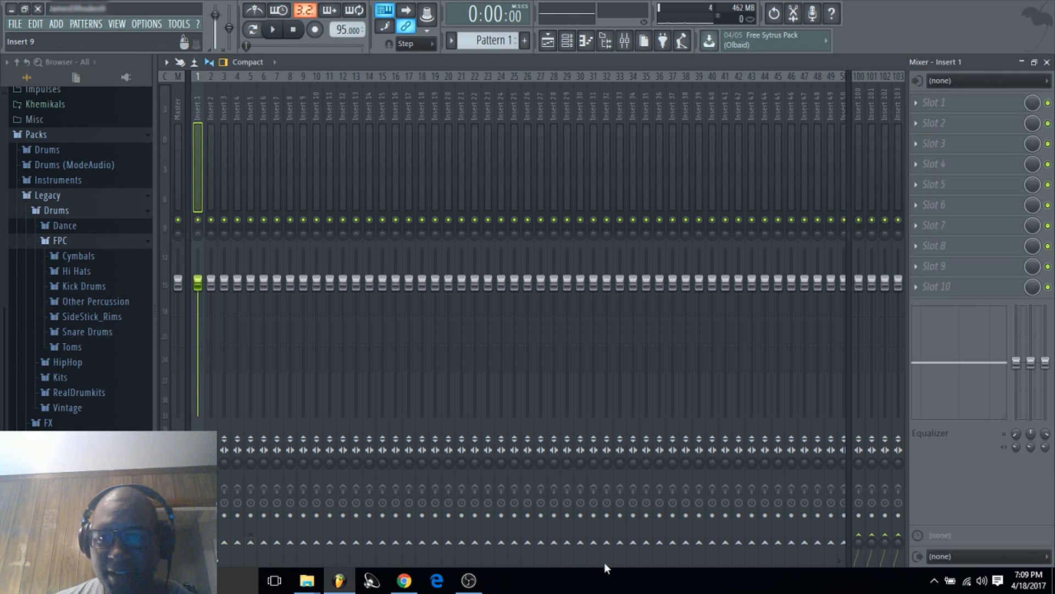
left_click(778, 543)
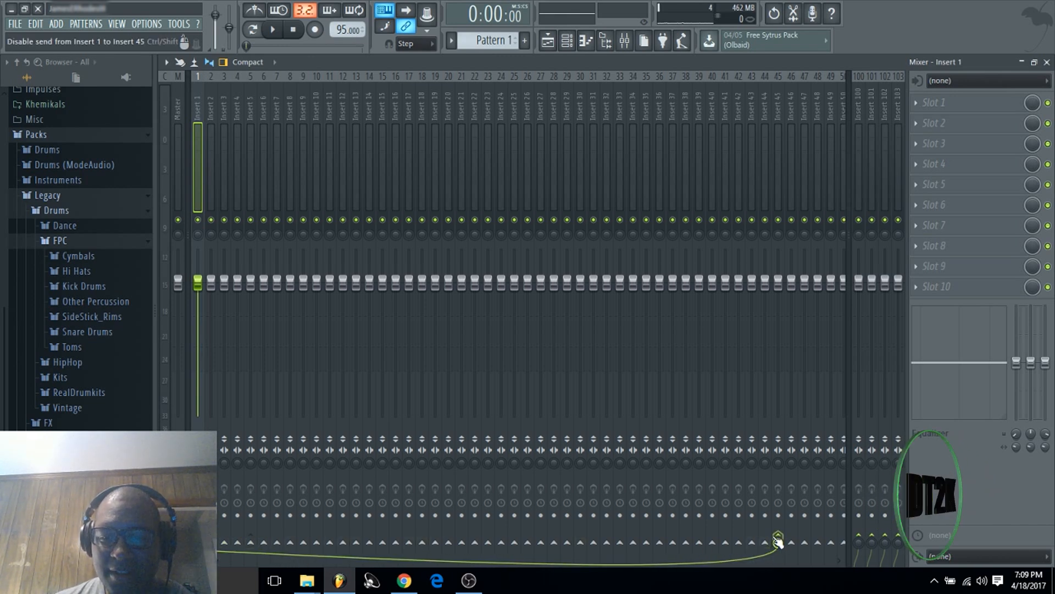
left_click_drag(778, 541, 778, 552)
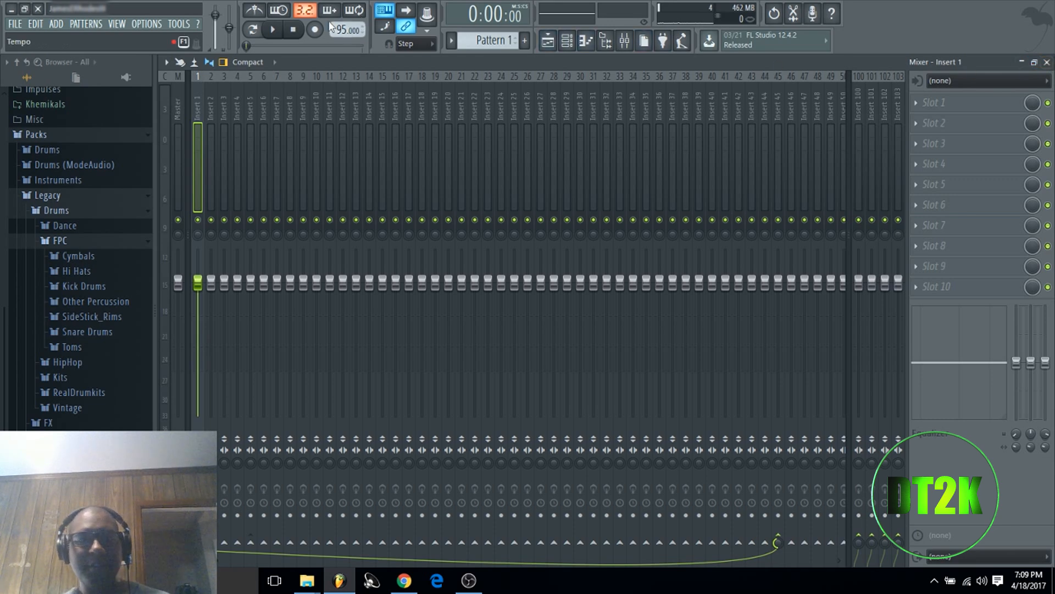
left_click(273, 29)
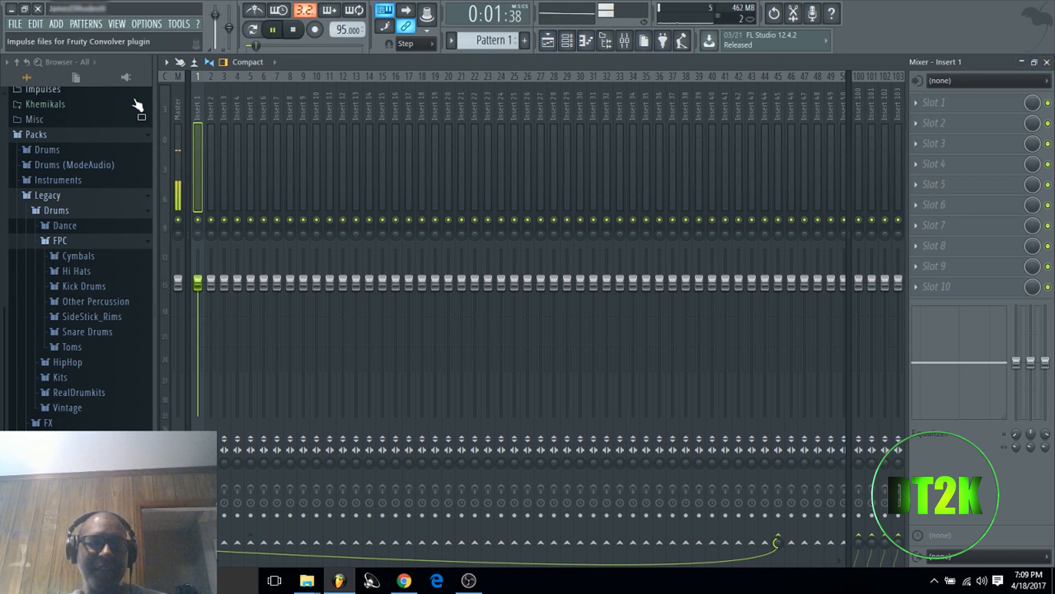
key("space")
Route the kick, snare, hat and Massive channels to mixer tracks 1, 2, 3 and 4 respectively.
left_click(1047, 62)
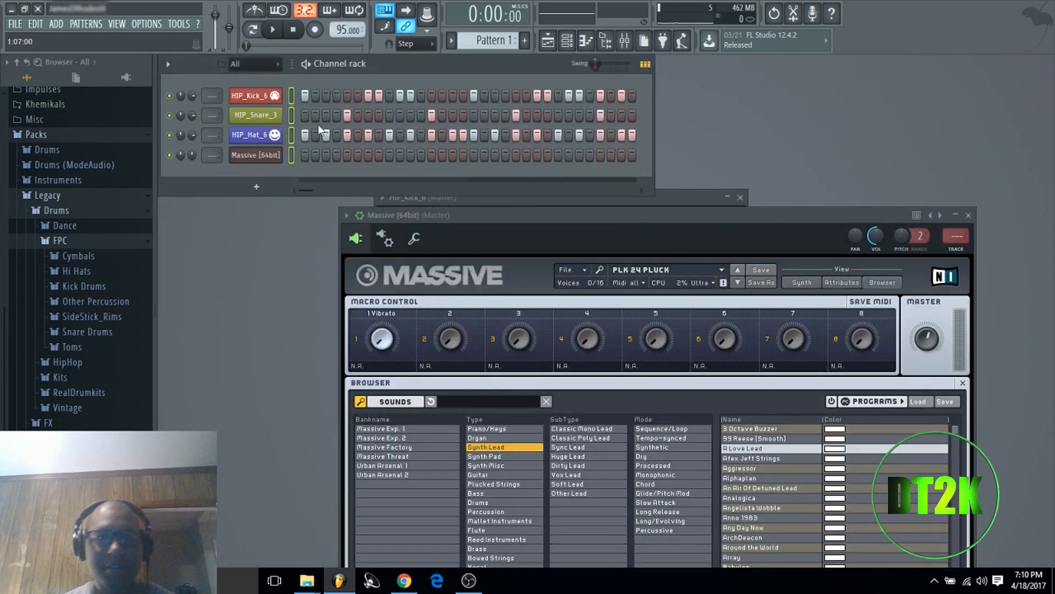
scroll(211, 97, "up", 1)
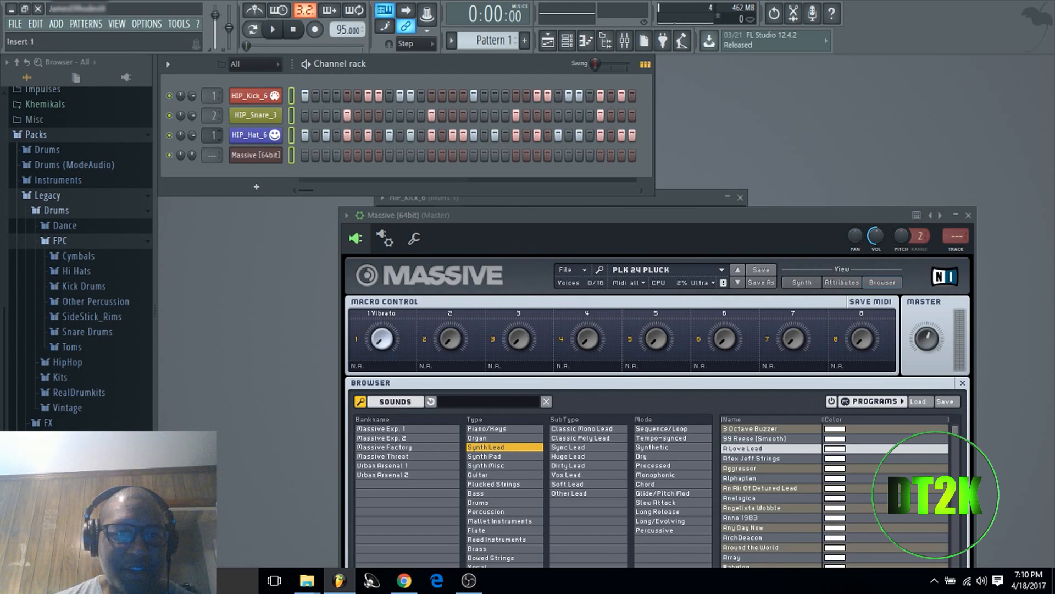
scroll(212, 155, "up", 3)
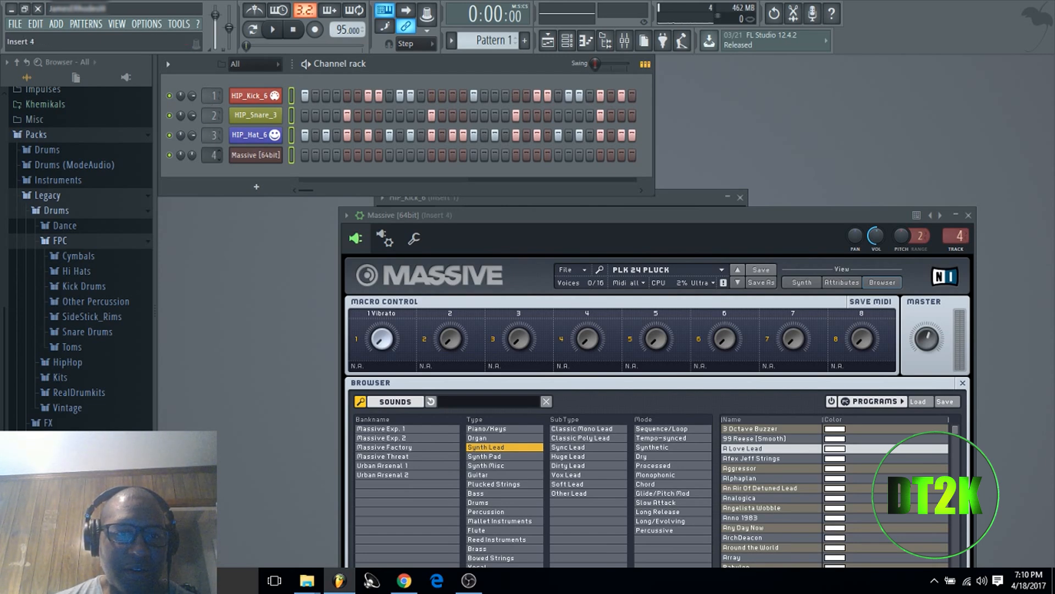
Play the arrangement and watch the level meters of the routed channels in the mixer.
left_click(547, 40)
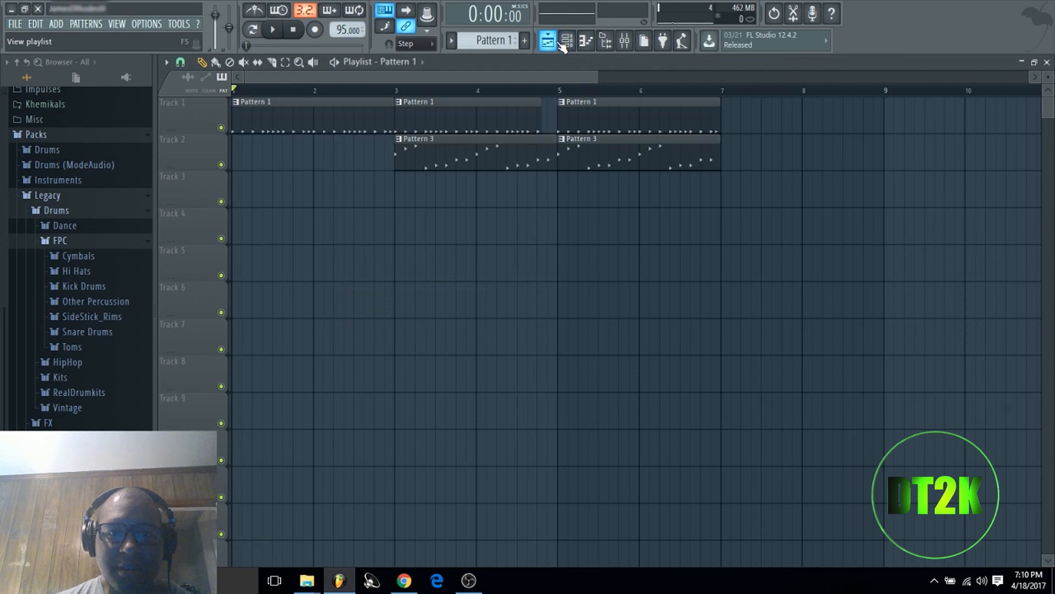
left_click(624, 40)
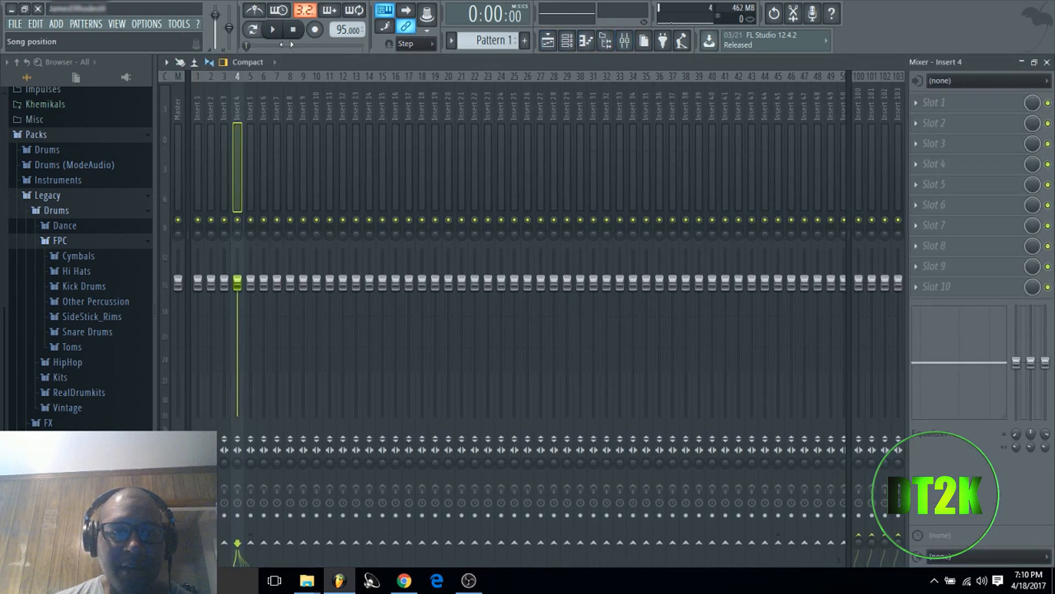
left_click(275, 31)
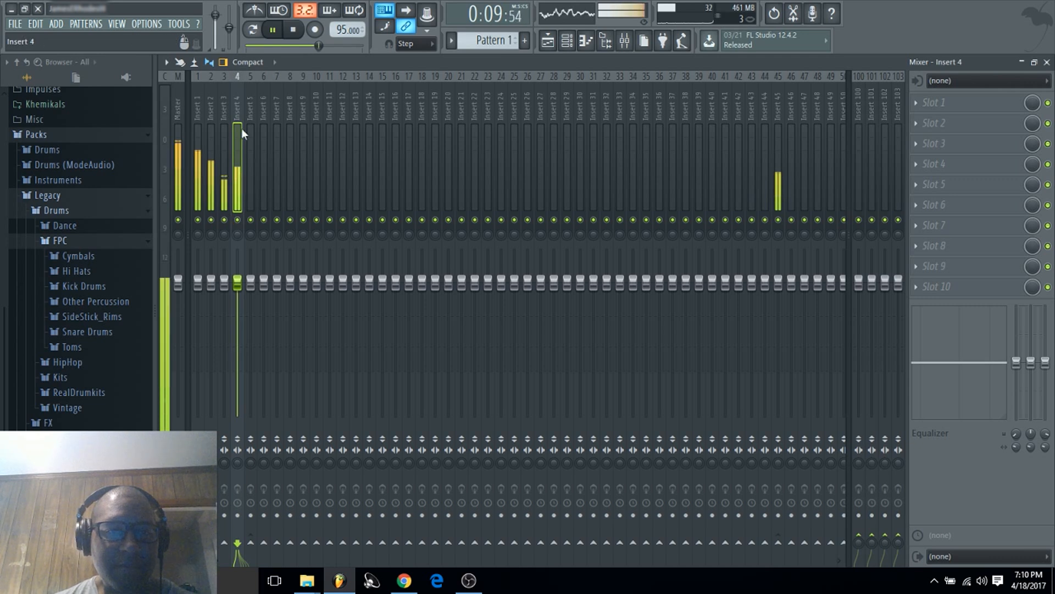
left_click(294, 32)
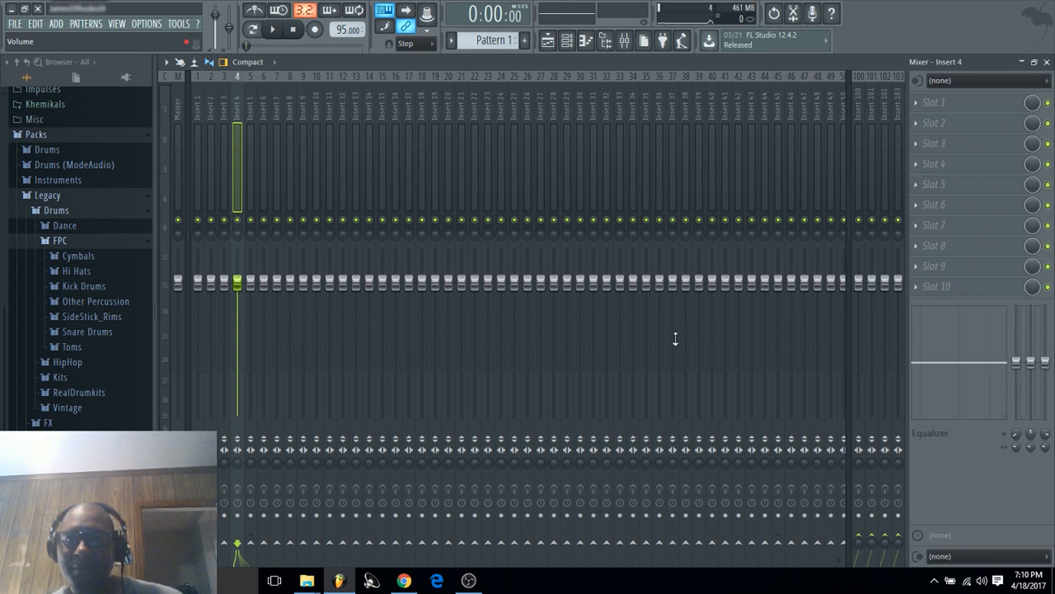
Boost the middle band of Insert 4's equalizer to about 9.1 at 1.5k.
left_click_drag(848, 365, 664, 360)
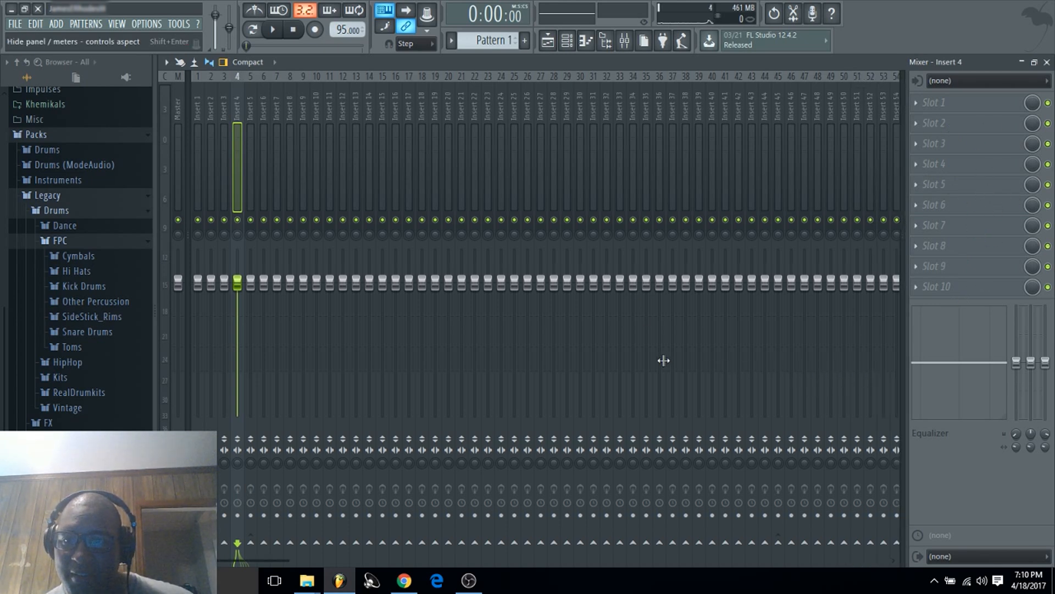
left_click_drag(906, 368, 670, 356)
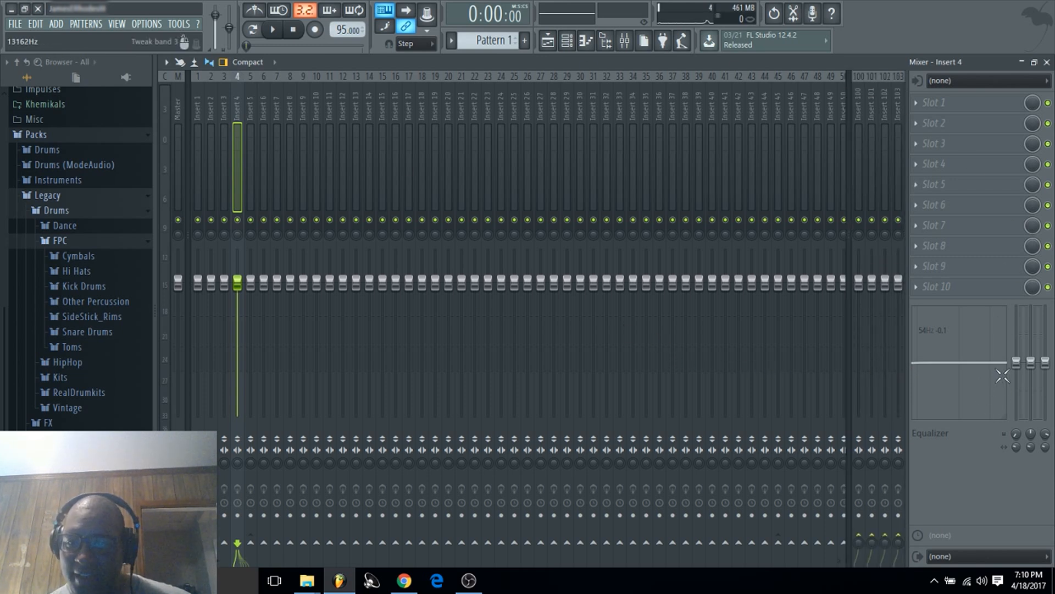
mouse_move(1016, 335)
left_mouse_down()
mouse_move(1017, 363)
mouse_move(1031, 332)
mouse_move(1031, 361)
mouse_move(1032, 333)
left_mouse_up()
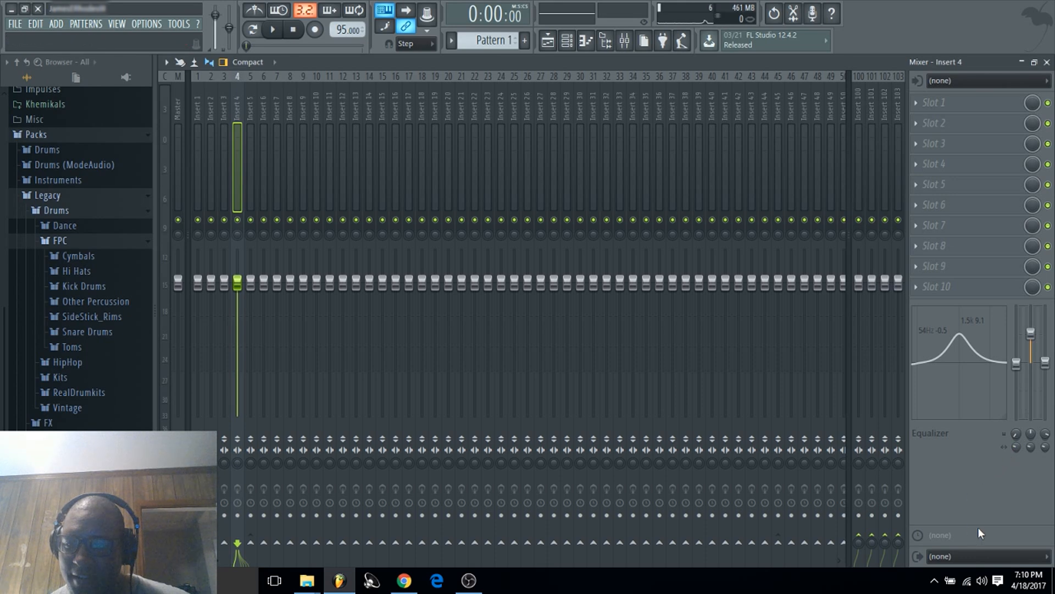
Load Fruity Delay Bank into the first effect slot of Insert 4.
left_click(916, 105)
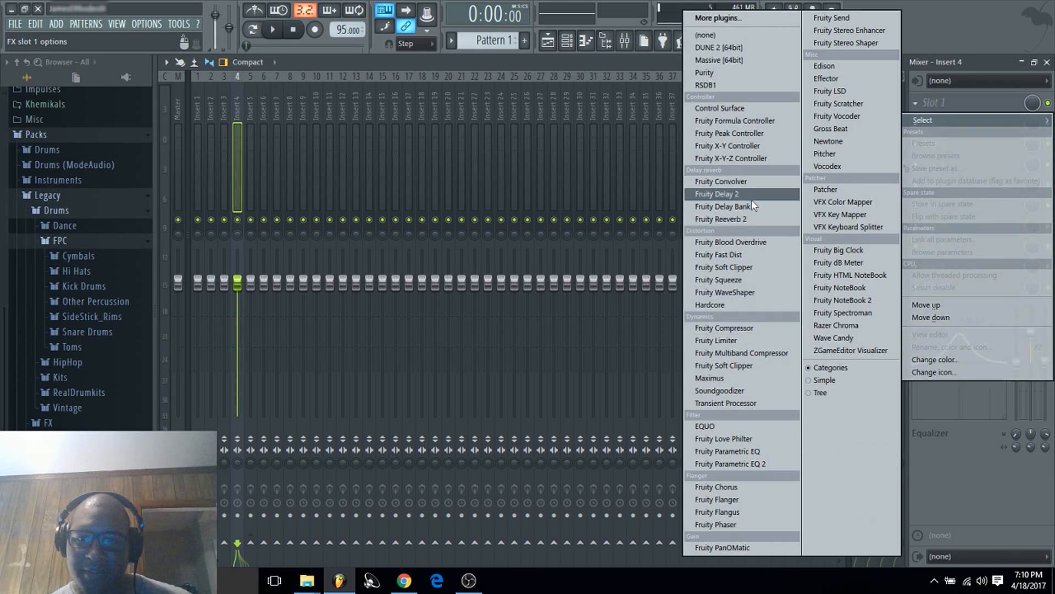
left_click(737, 207)
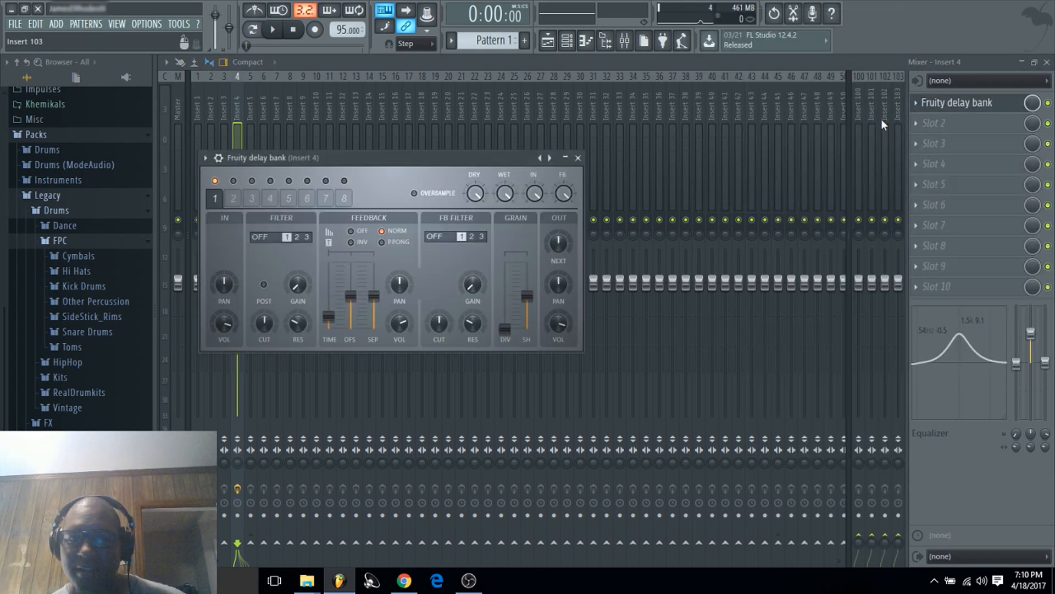
Replace the effect in Insert 4's first slot with Fruity Reeverb 2 and choose its Large Hall preset.
left_click(918, 105)
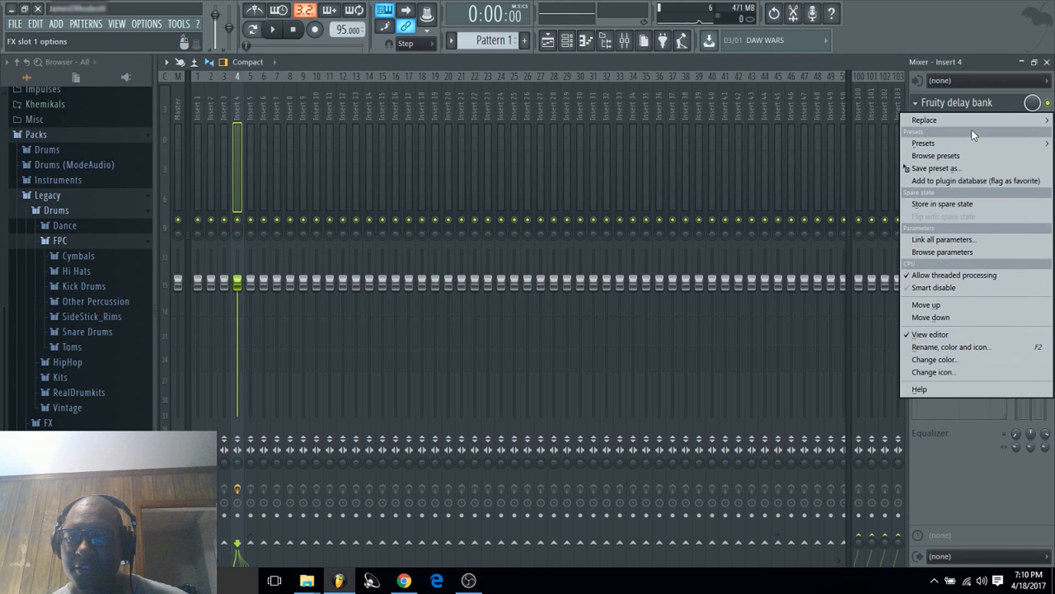
mouse_move(974, 121)
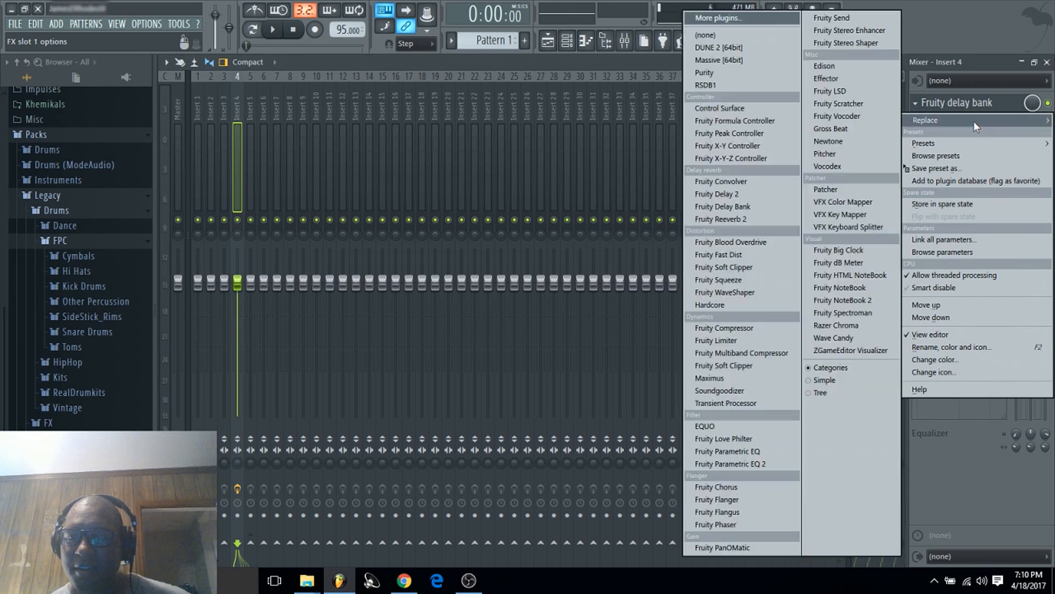
left_click(759, 217)
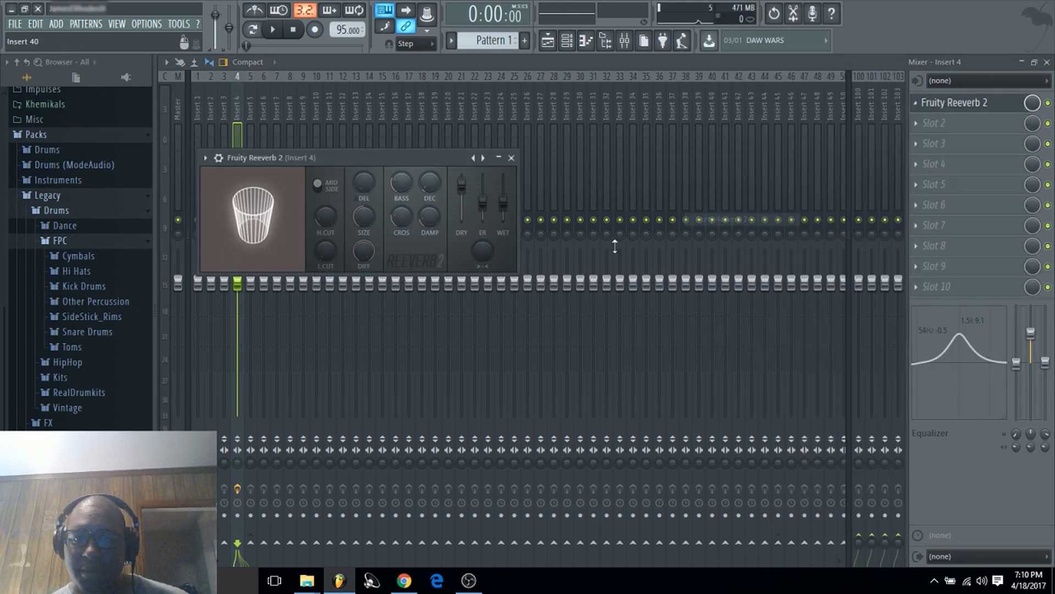
left_click(484, 159)
left_click(526, 206)
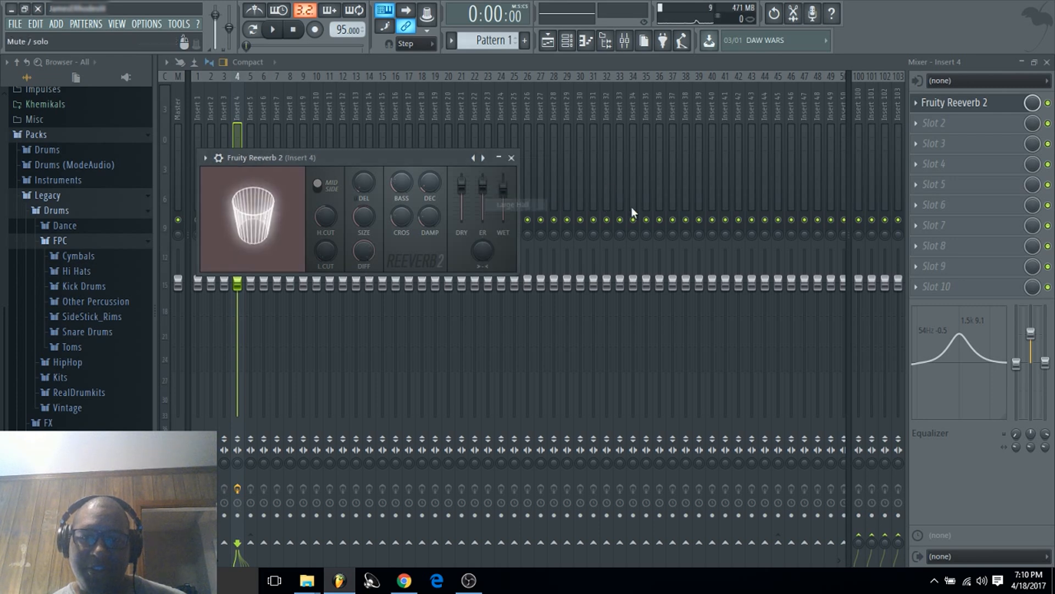
Play the song with the playlist in view, moving the Fruity Reeverb 2 window clear of the clips, and stop playback.
left_click(273, 30)
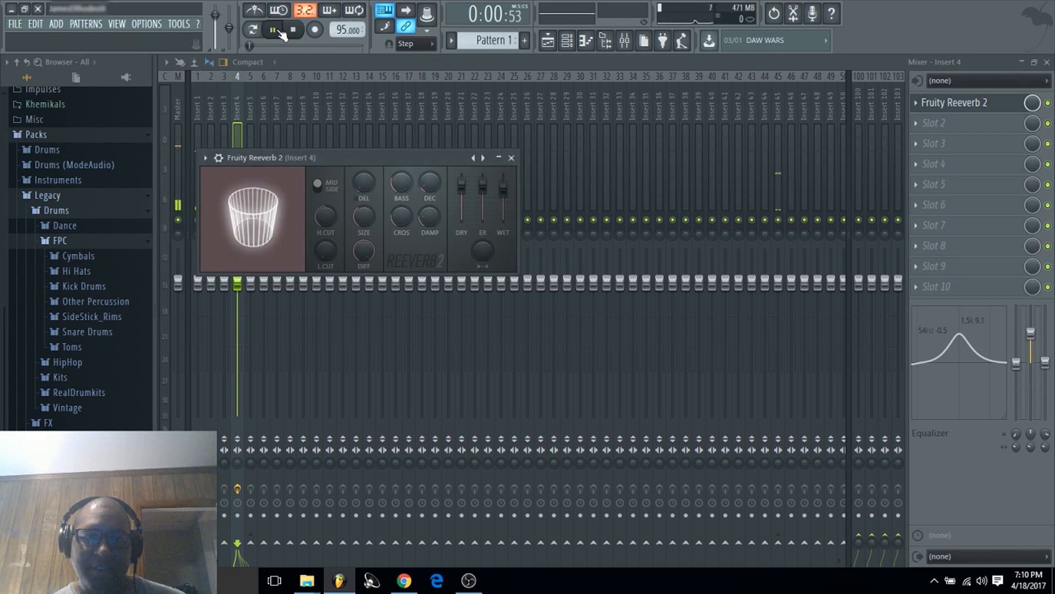
left_click(1048, 62)
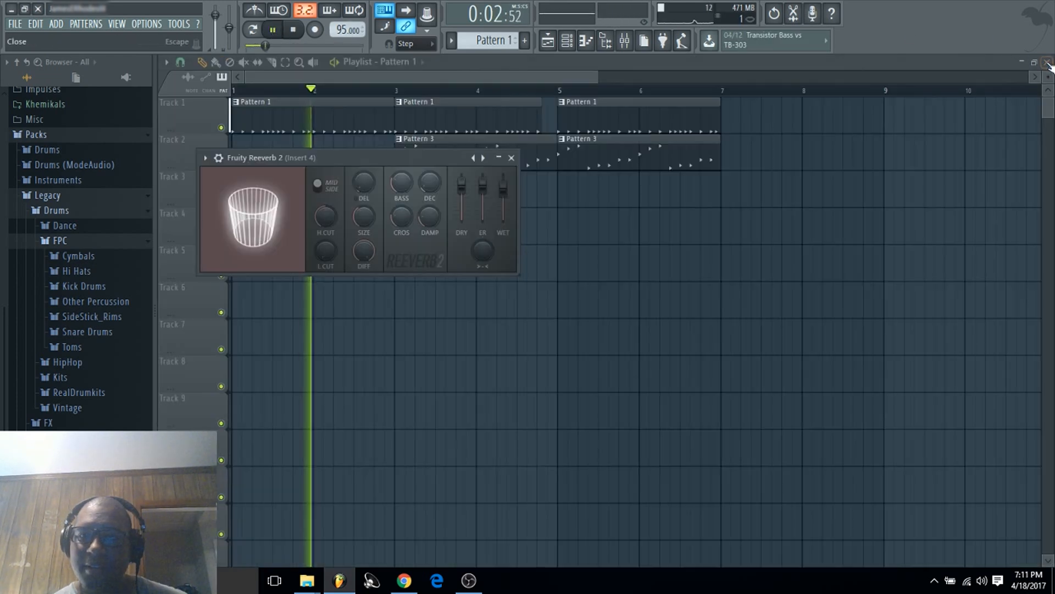
left_click_drag(447, 163, 640, 327)
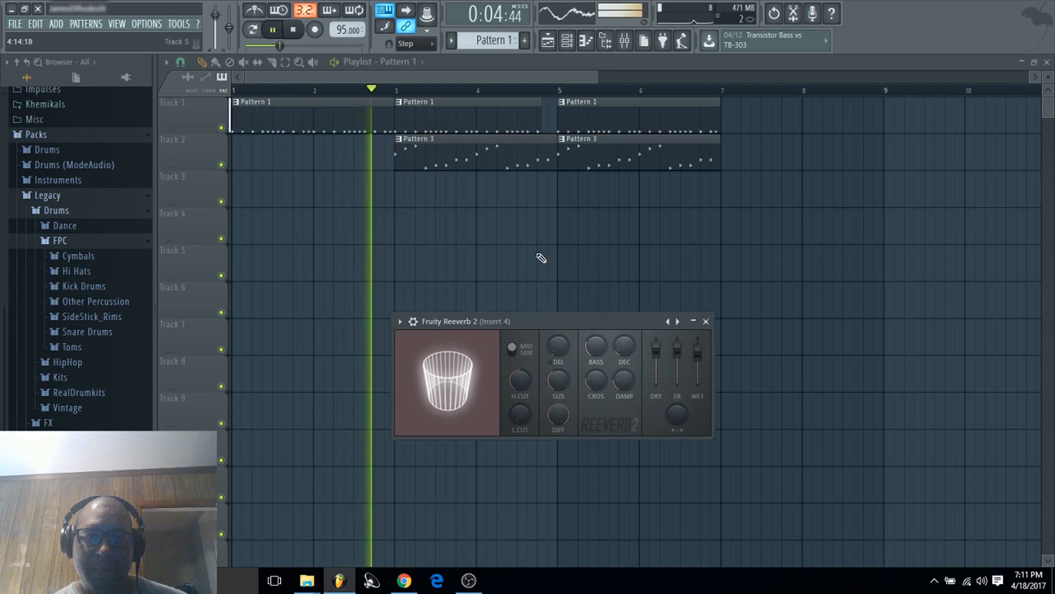
left_click(293, 29)
Move the first Pattern 3 clip to bar 1 on Track 2 and delete all clips from bar 3 onward.
left_click(477, 158)
left_click_drag(477, 158, 313, 158)
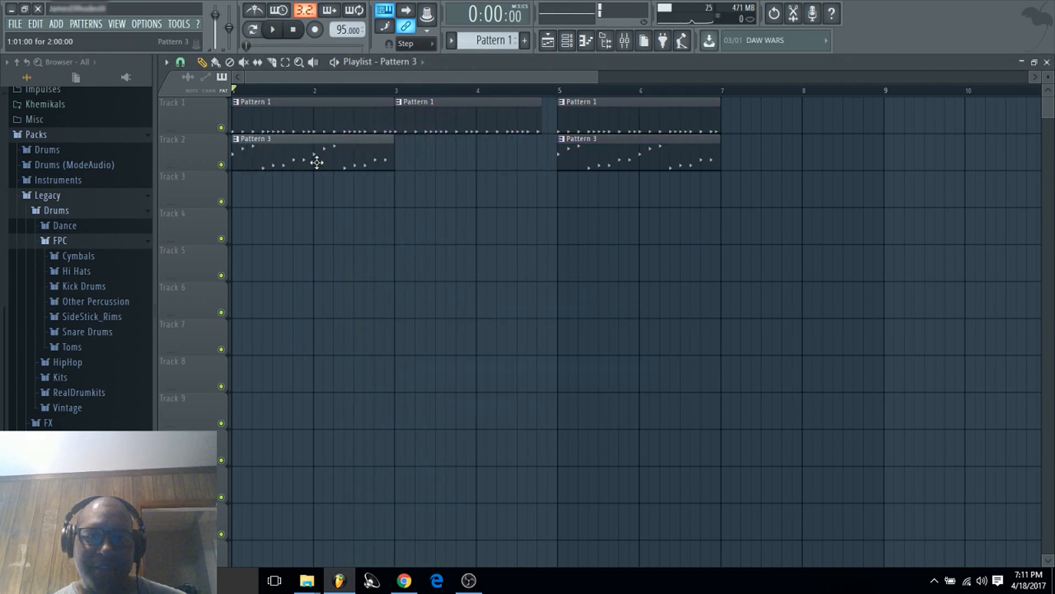
right_click(473, 116)
right_click(622, 159)
right_click(572, 113)
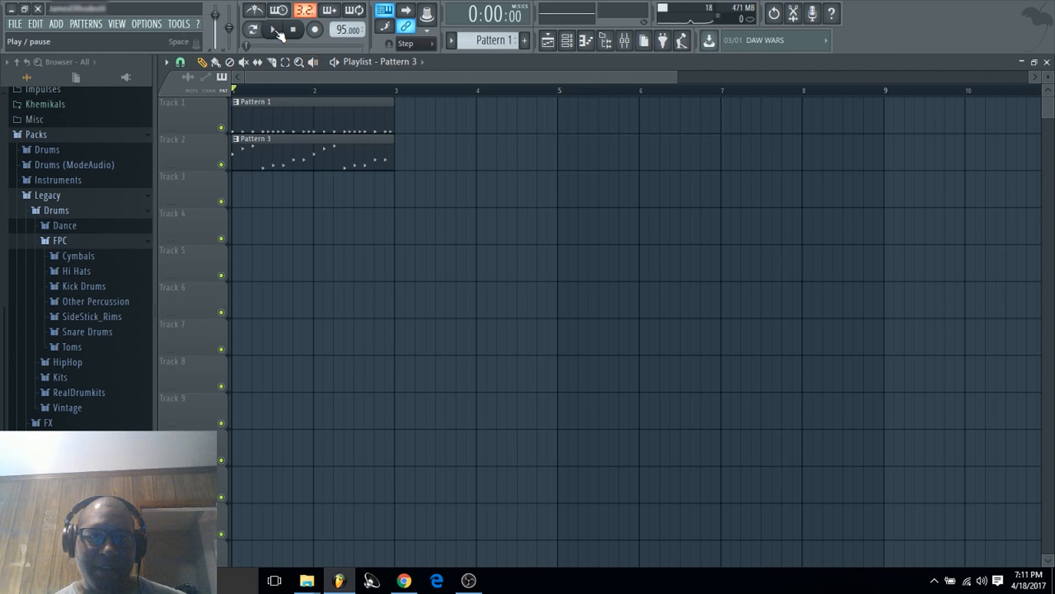
Lower Insert 4's volume fader and mute Insert 45 in the mixer while the song plays.
left_click(273, 30)
left_click(624, 40)
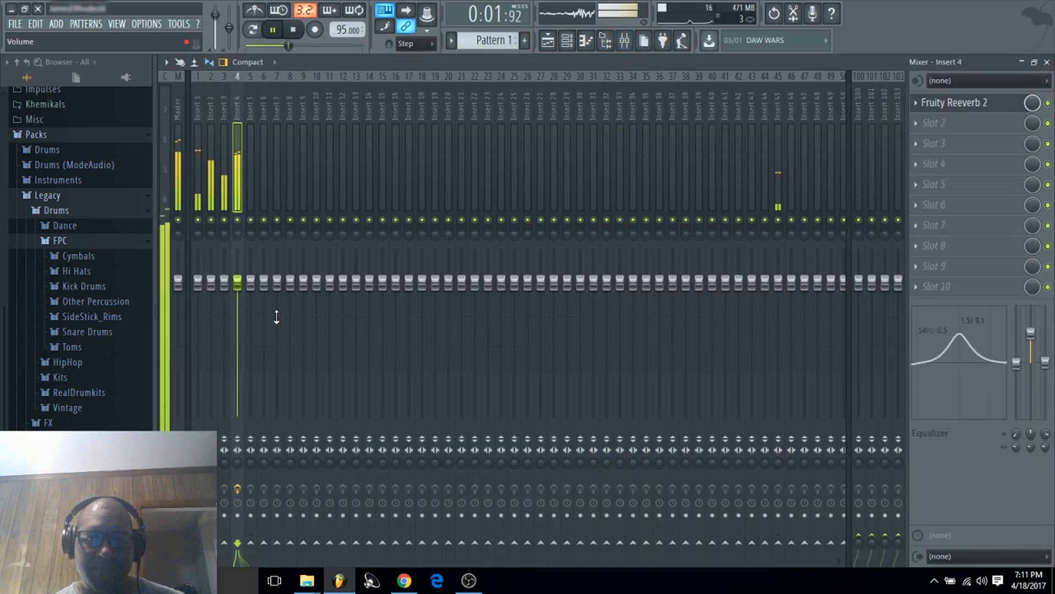
left_click_drag(238, 283, 237, 326)
left_click(779, 220)
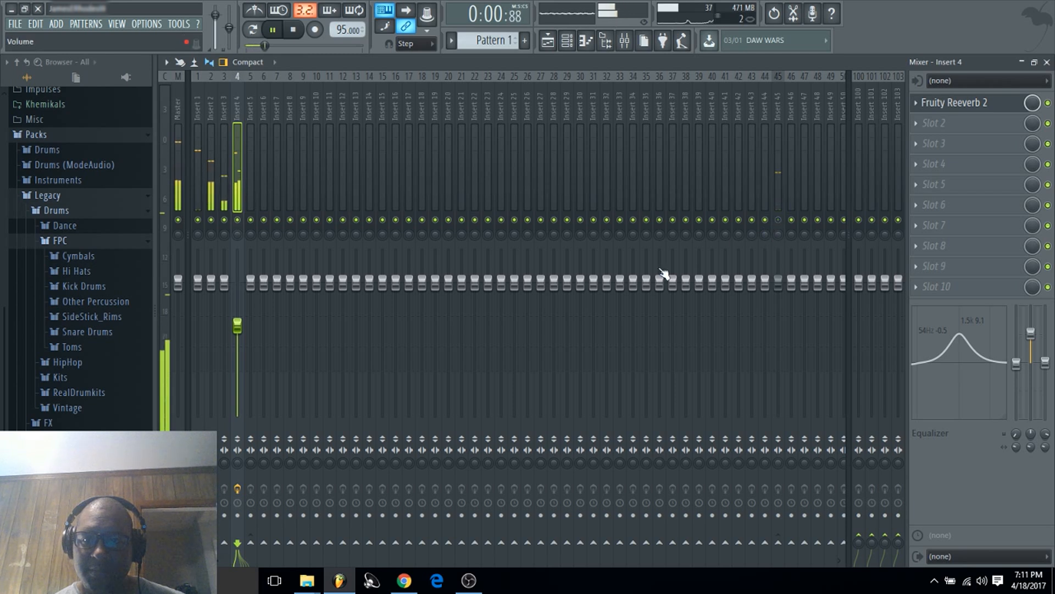
left_click_drag(237, 329, 236, 394)
key("space")
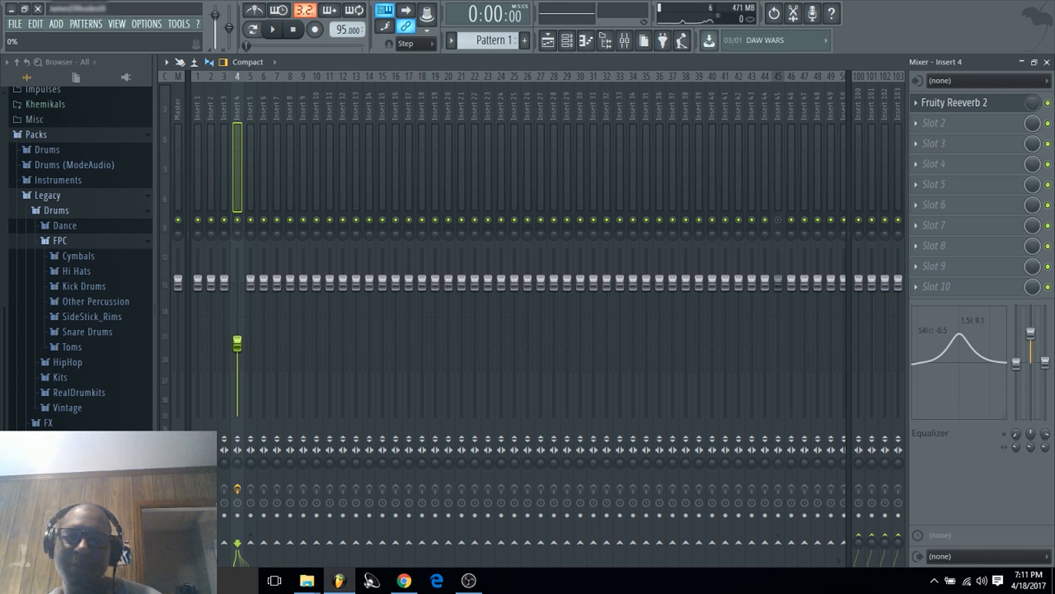
Adjust the mix level of Fruity Reeverb 2 on Insert 4 while listening to the song.
key("space")
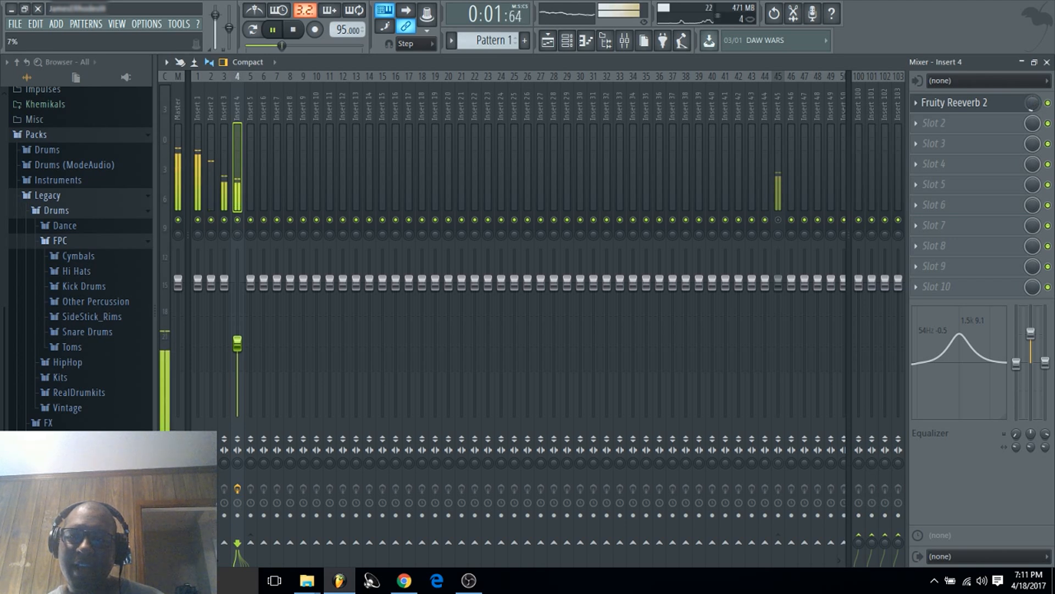
left_click_drag(1033, 103, 1033, 67)
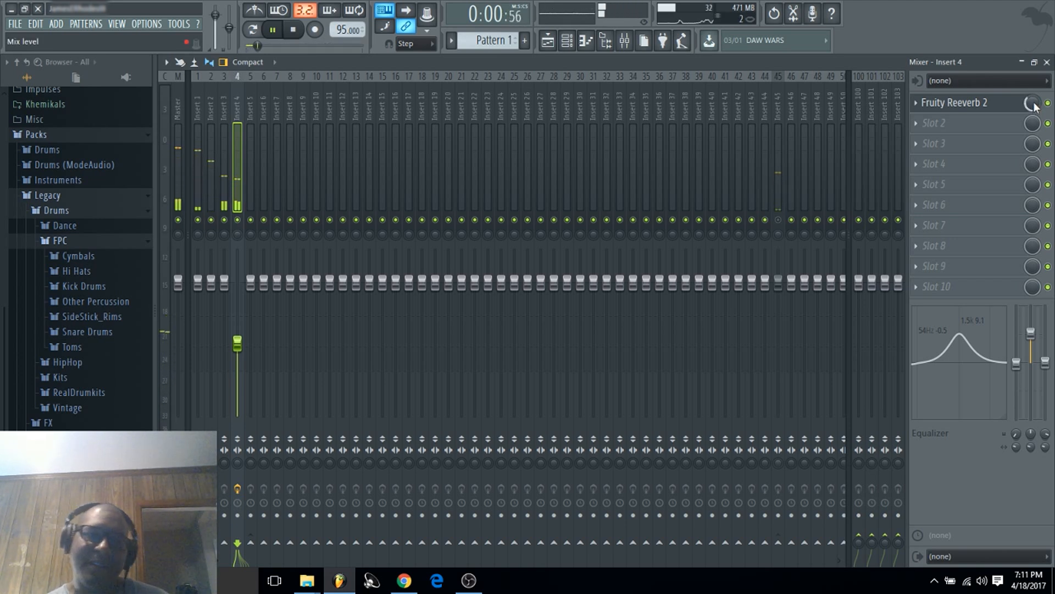
key("space")
Load Fruity Delay 2 into Insert 4's second effect slot and dismiss its editor, keeping Insert 4 selected.
left_click(922, 125)
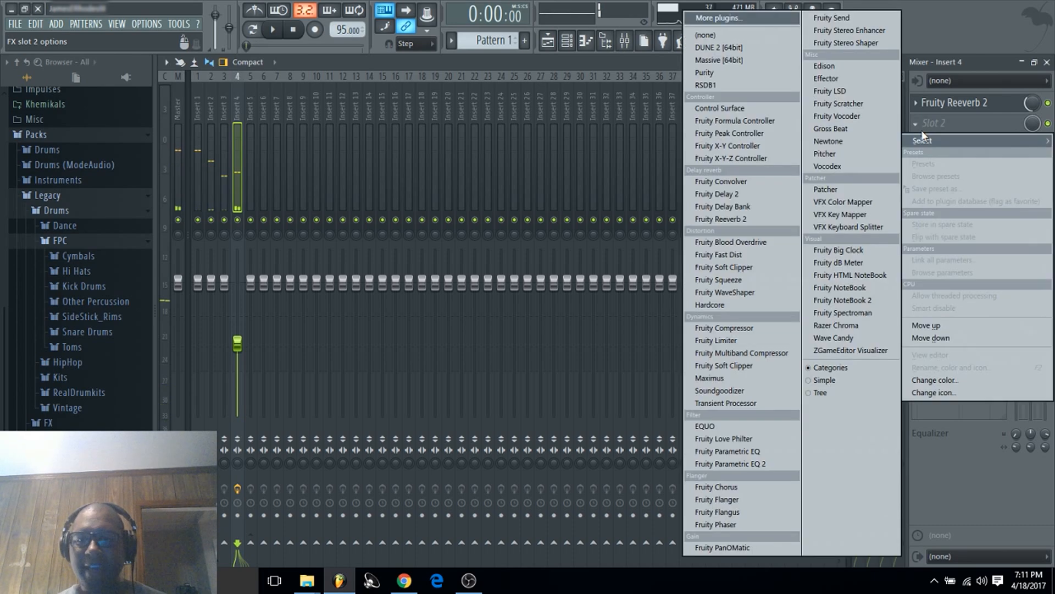
left_click(714, 194)
left_click(607, 187)
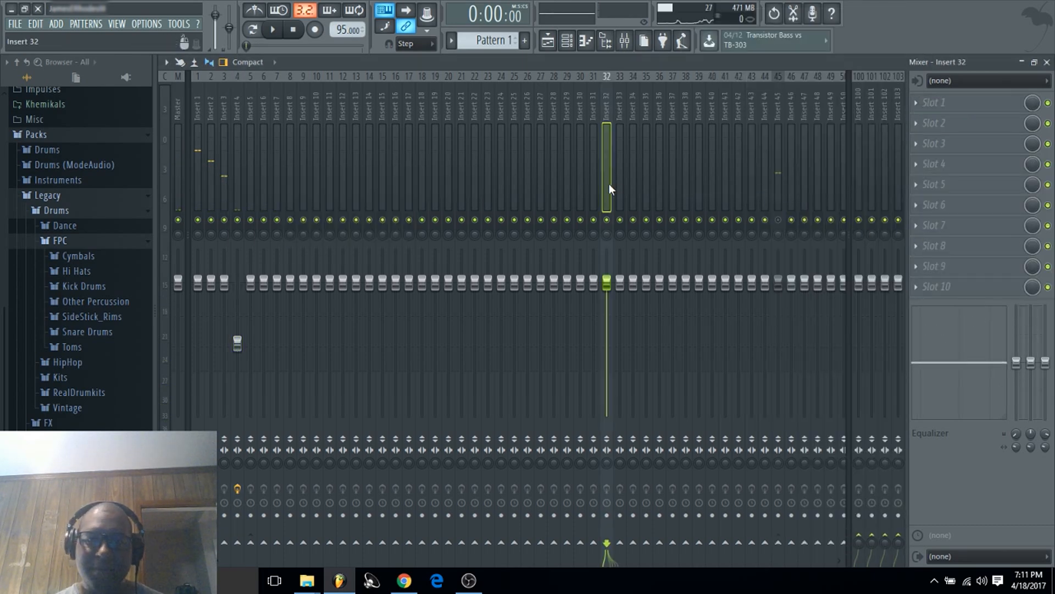
left_click(233, 131)
Set Fruity Delay 2's mix level to about 30% during playback, stop the song and return to the playlist.
key("space")
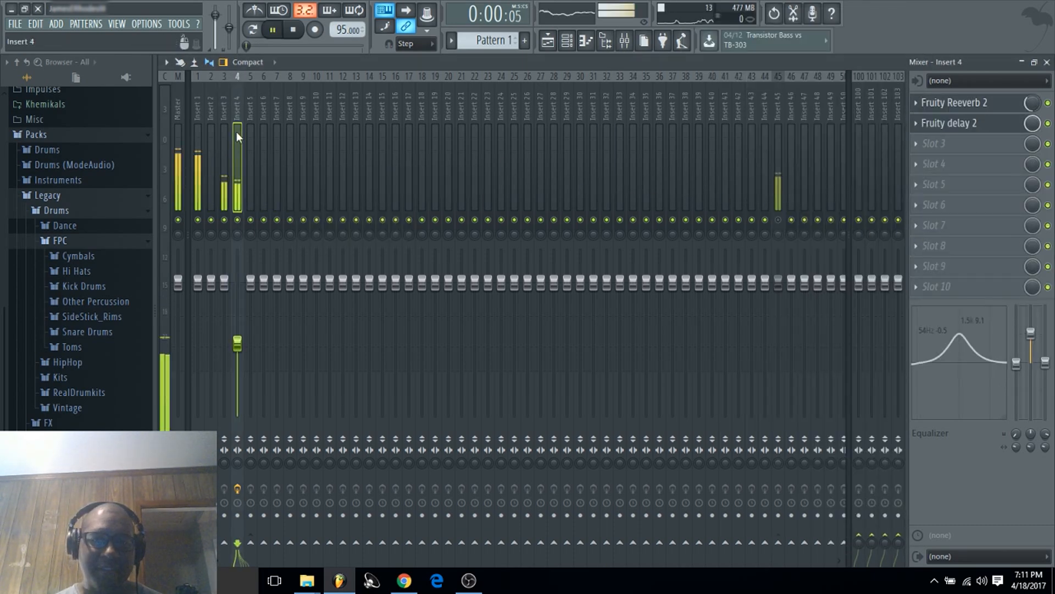
left_click_drag(1018, 125, 1018, 154)
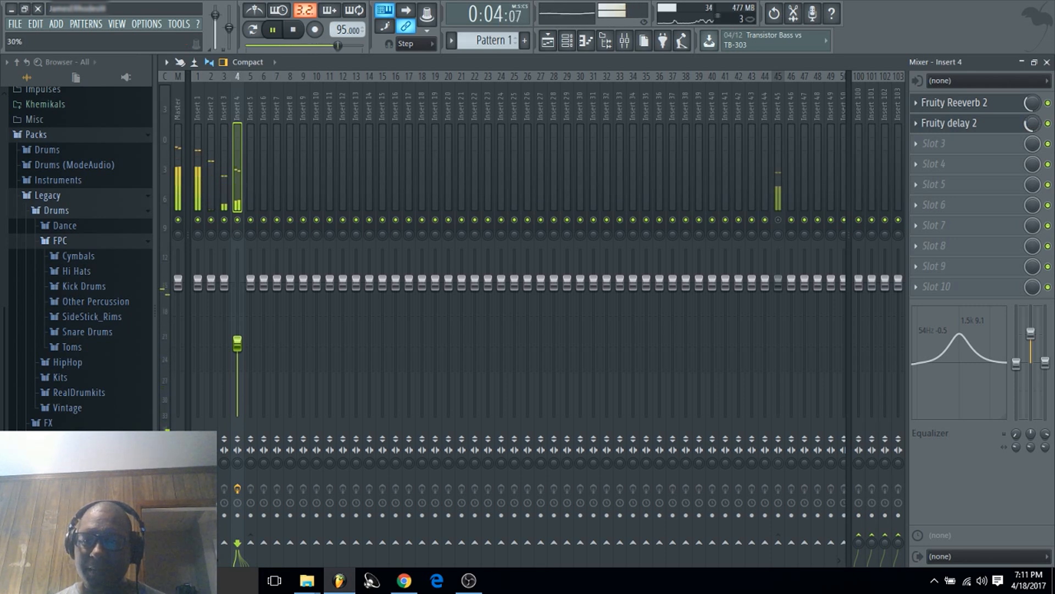
left_click(300, 34)
left_click(549, 44)
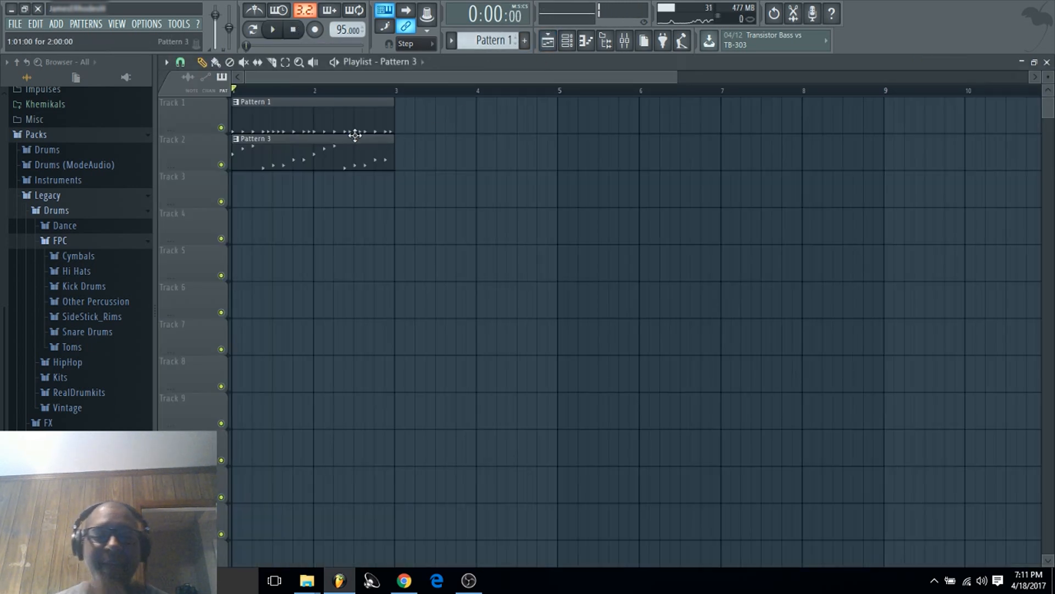
Close the playlist and the Fruity Delay 2 editor.
left_click(1047, 62)
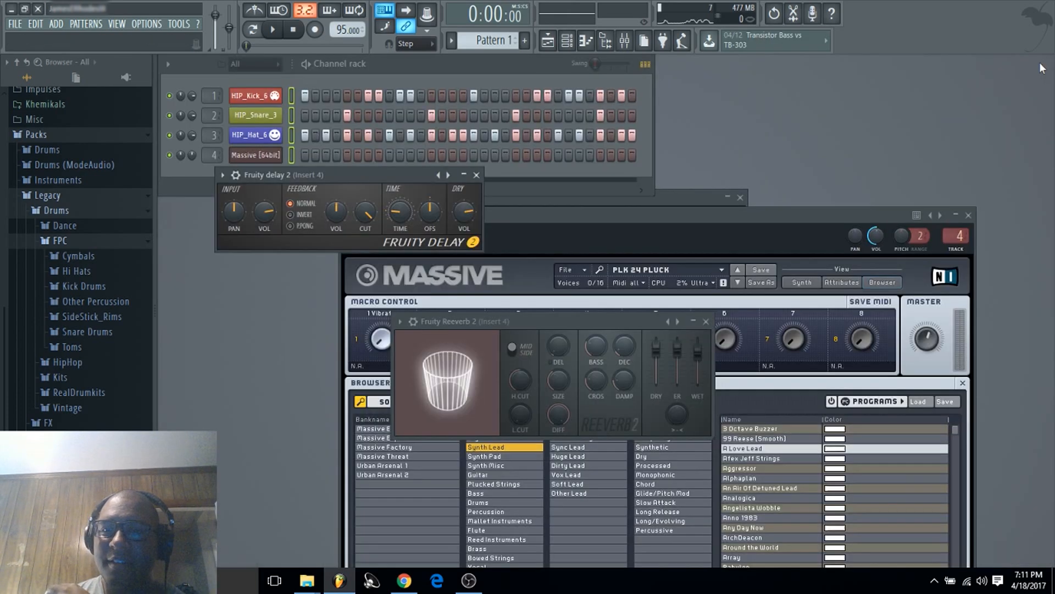
left_click(1047, 62)
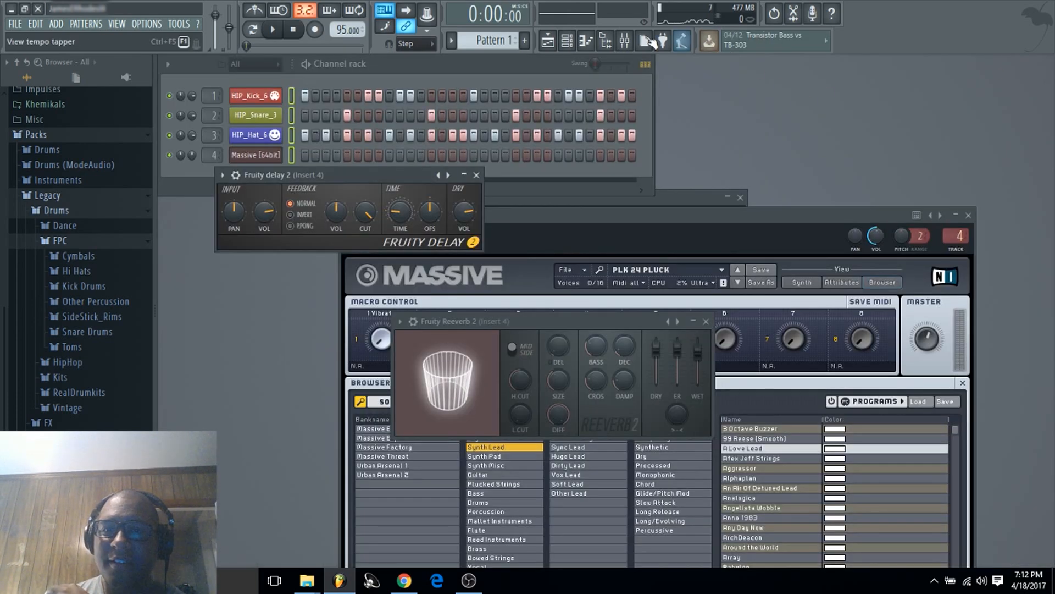
left_click(548, 41)
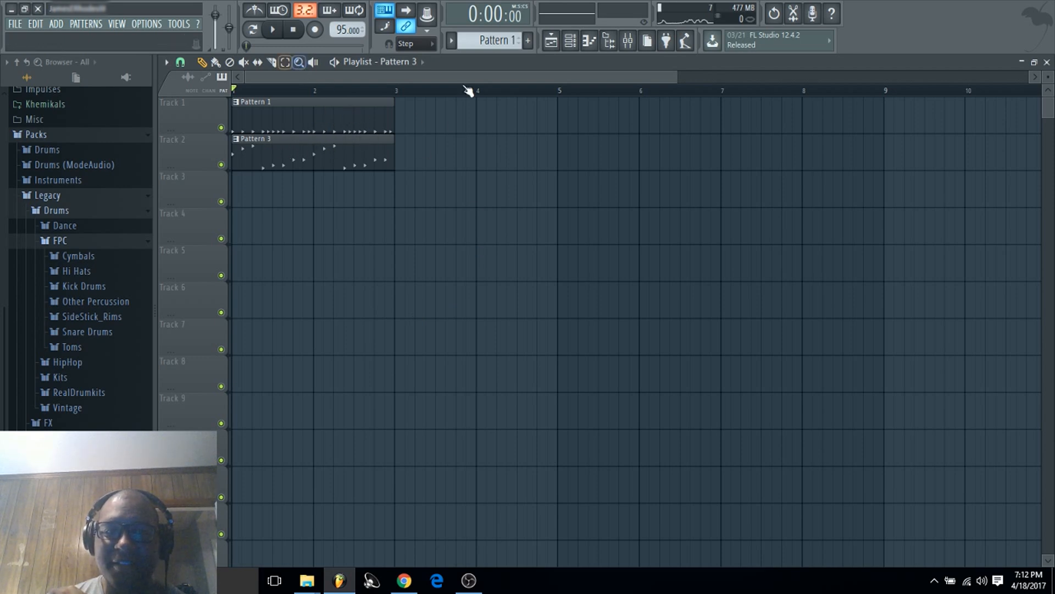
left_click(1047, 62)
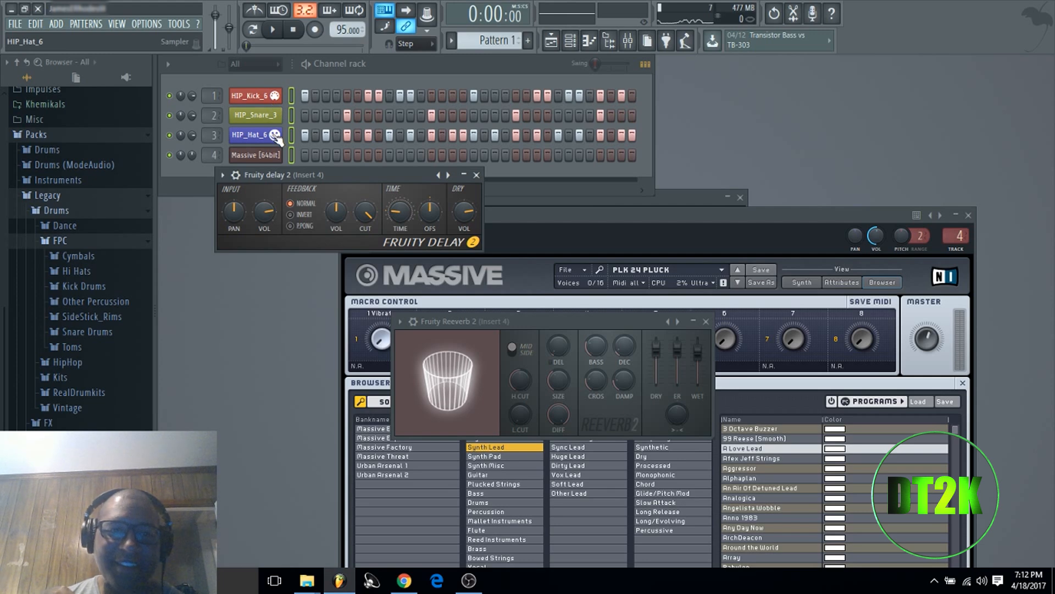
left_click(476, 174)
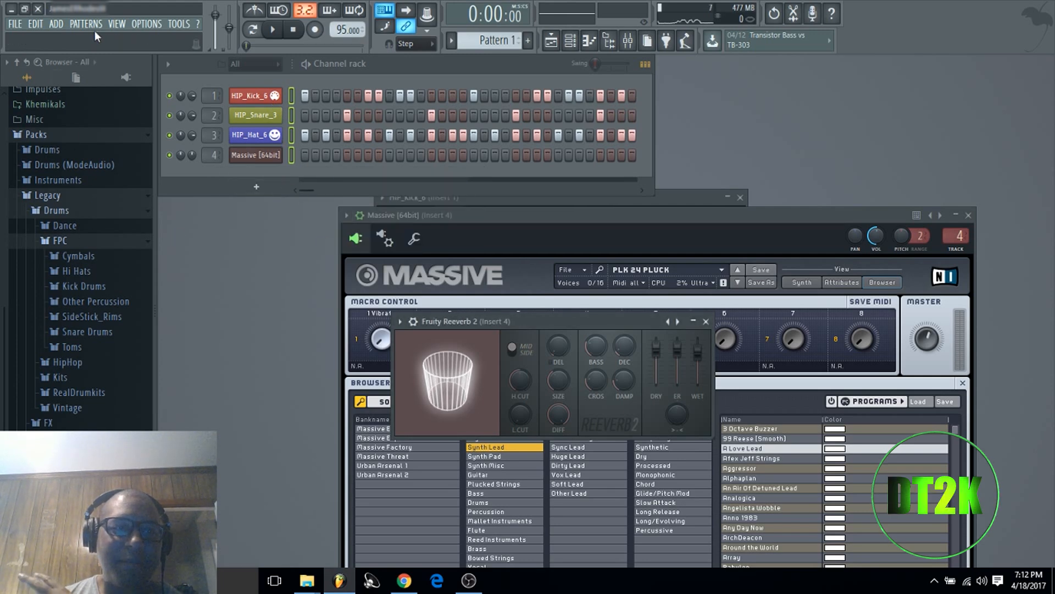
Start a new project from the Empty template in the Minimal category.
left_click(24, 26)
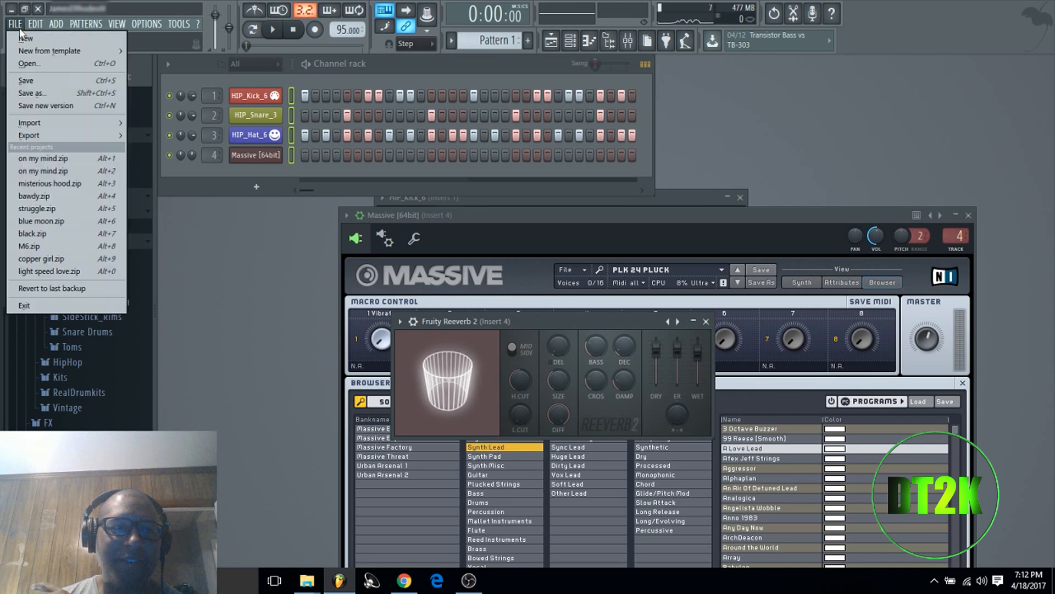
mouse_move(52, 55)
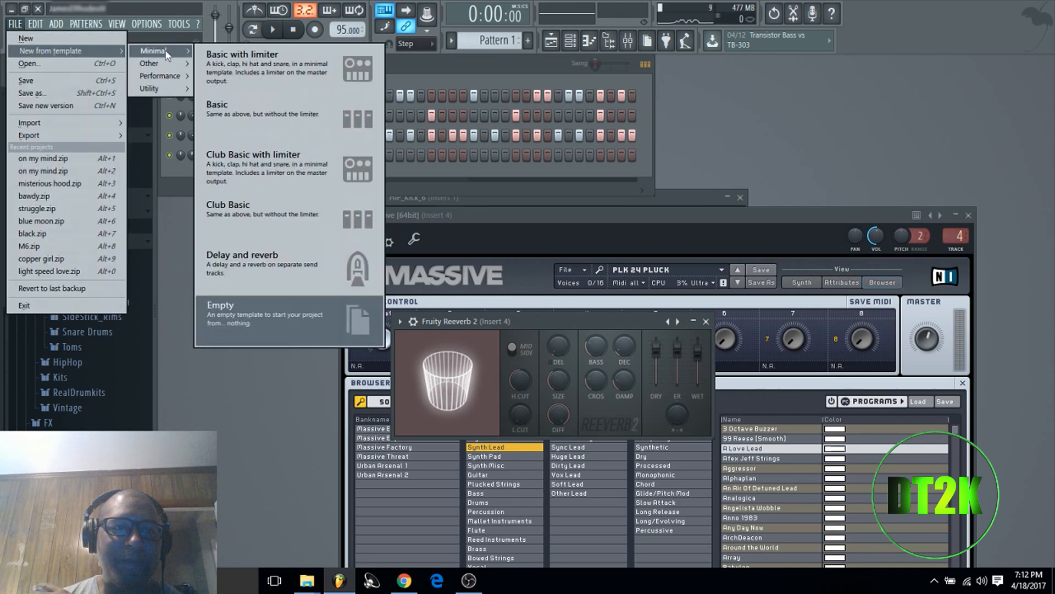
left_click(284, 315)
left_click(547, 326)
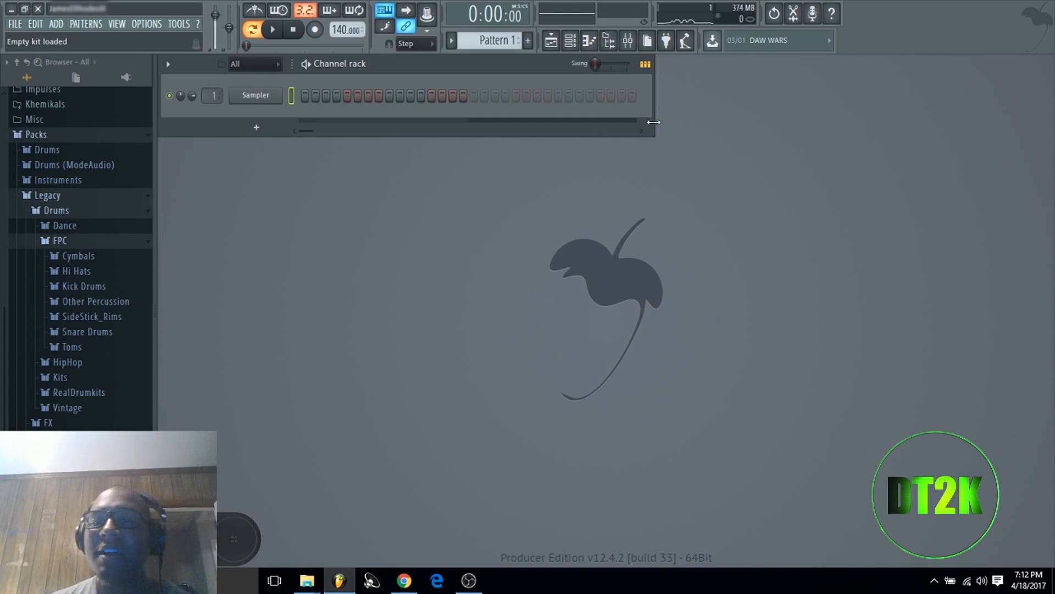
Narrow the channel rack so that it shows only 16 steps for the Sampler channel.
left_click_drag(652, 133, 485, 141)
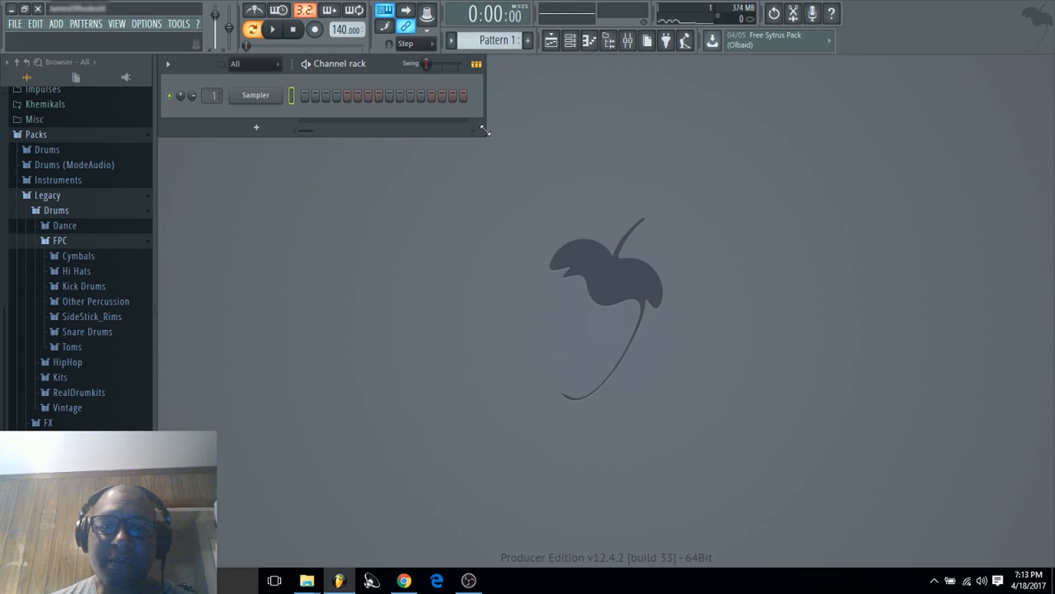
mouse_move(485, 132)
left_mouse_down()
mouse_move(592, 168)
mouse_move(482, 149)
left_mouse_up()
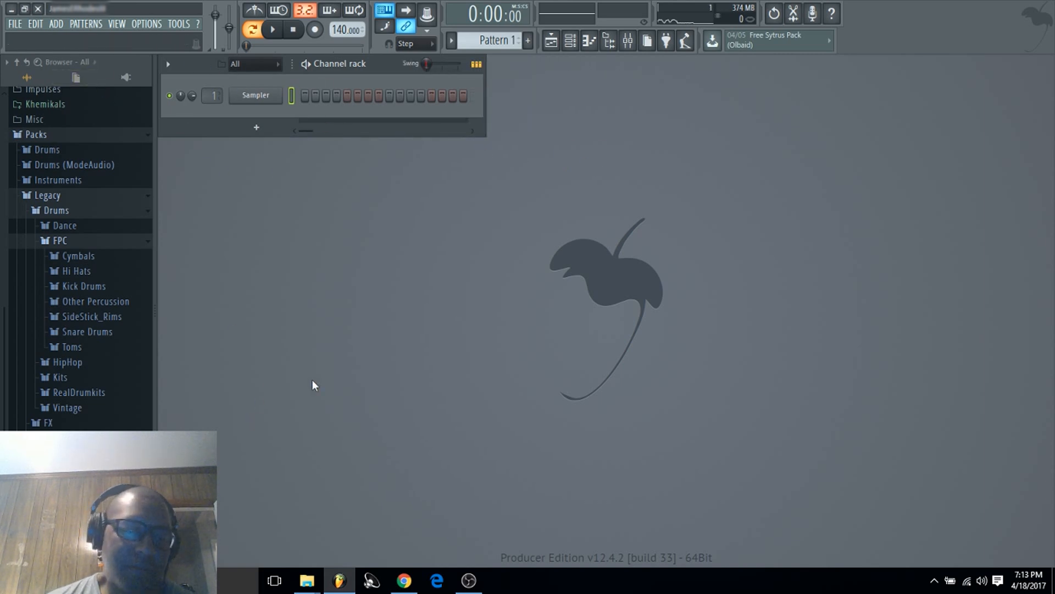